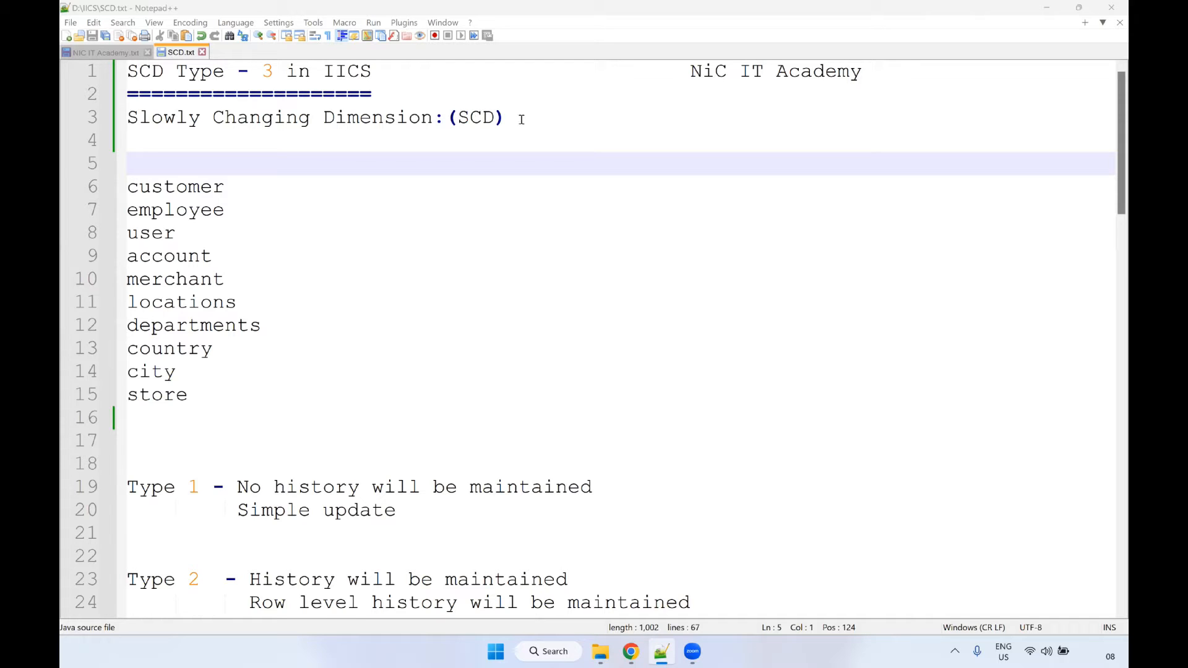
Scroll through the SCD Type 1, 2 and 3 notes in SCD.txt.
{"action": "key", "text": "Down"}
{"action": "key", "text": "Down"}
{"action": "key", "text": "End"}
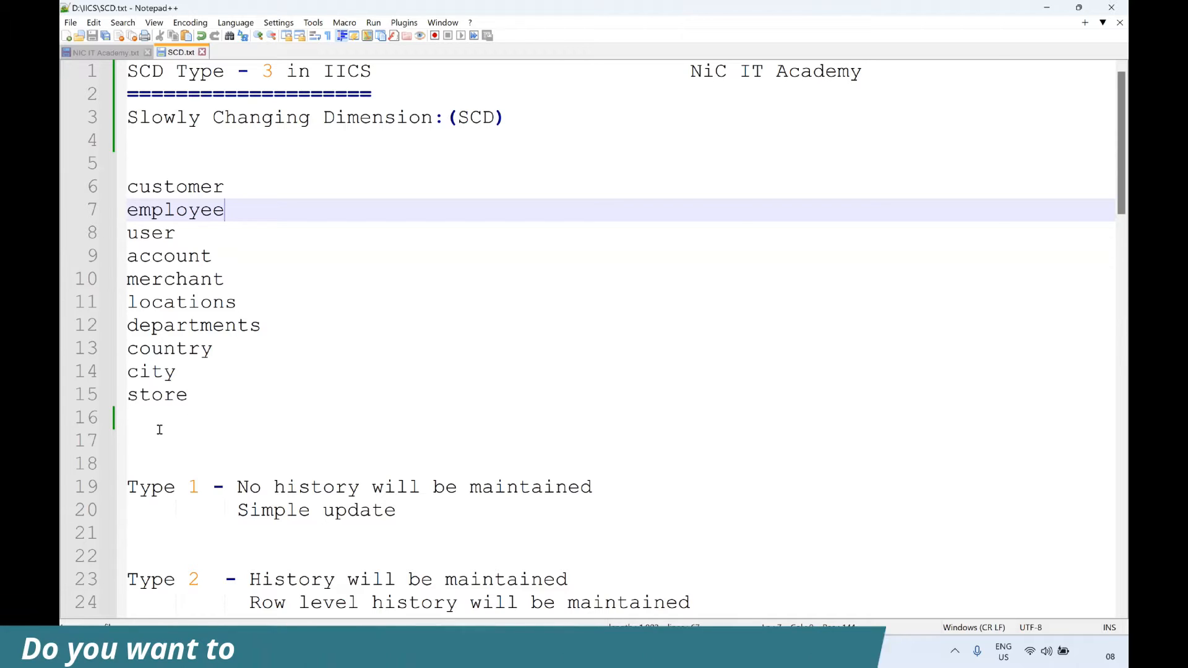
{"action": "scroll", "coordinate": [159, 417], "scroll_direction": "down", "scroll_amount": 1}
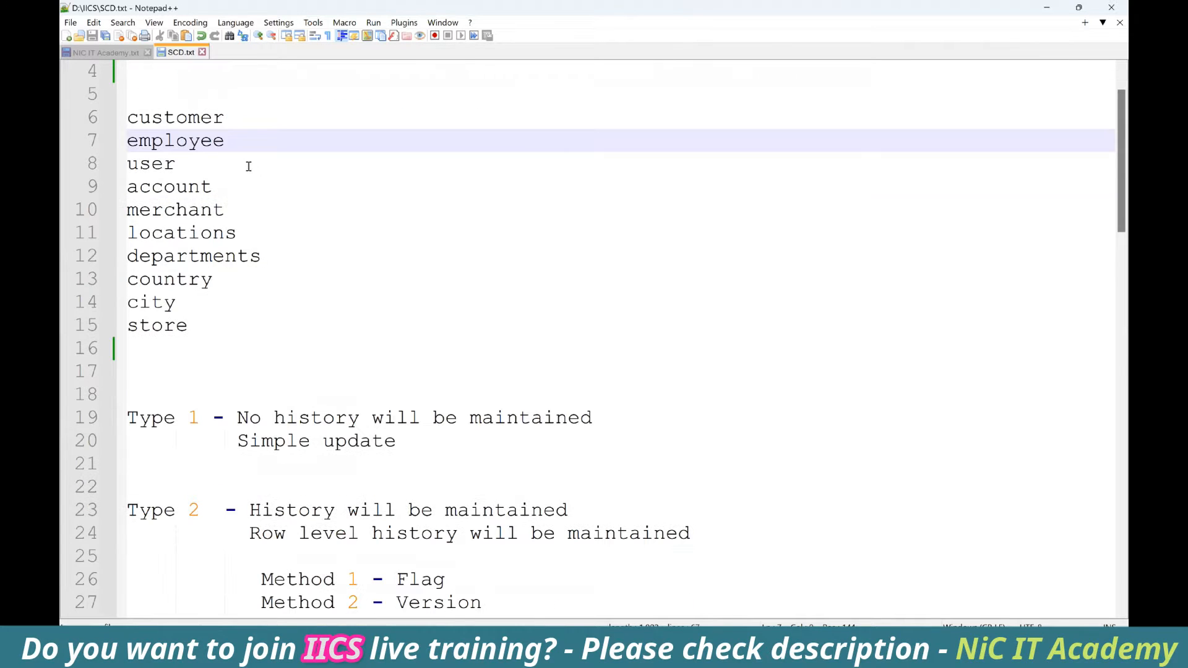
{"action": "left_click", "coordinate": [235, 99]}
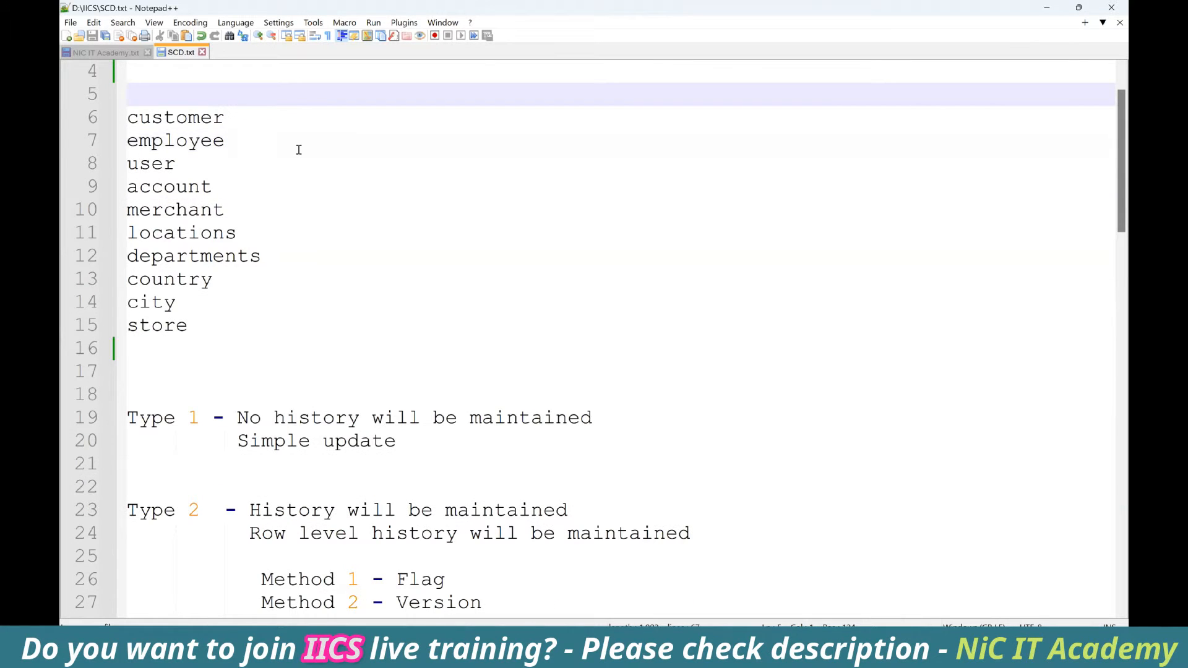
{"action": "scroll", "coordinate": [403, 192], "scroll_direction": "down", "scroll_amount": 3}
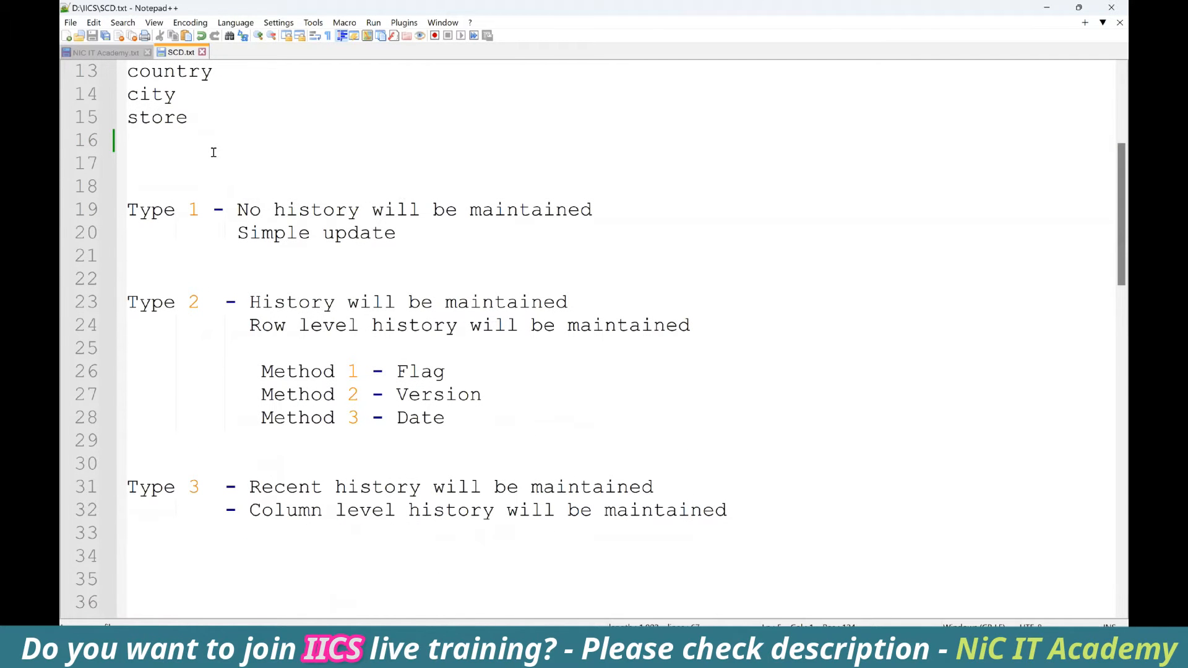
{"action": "scroll", "coordinate": [205, 151], "scroll_direction": "down", "scroll_amount": 1}
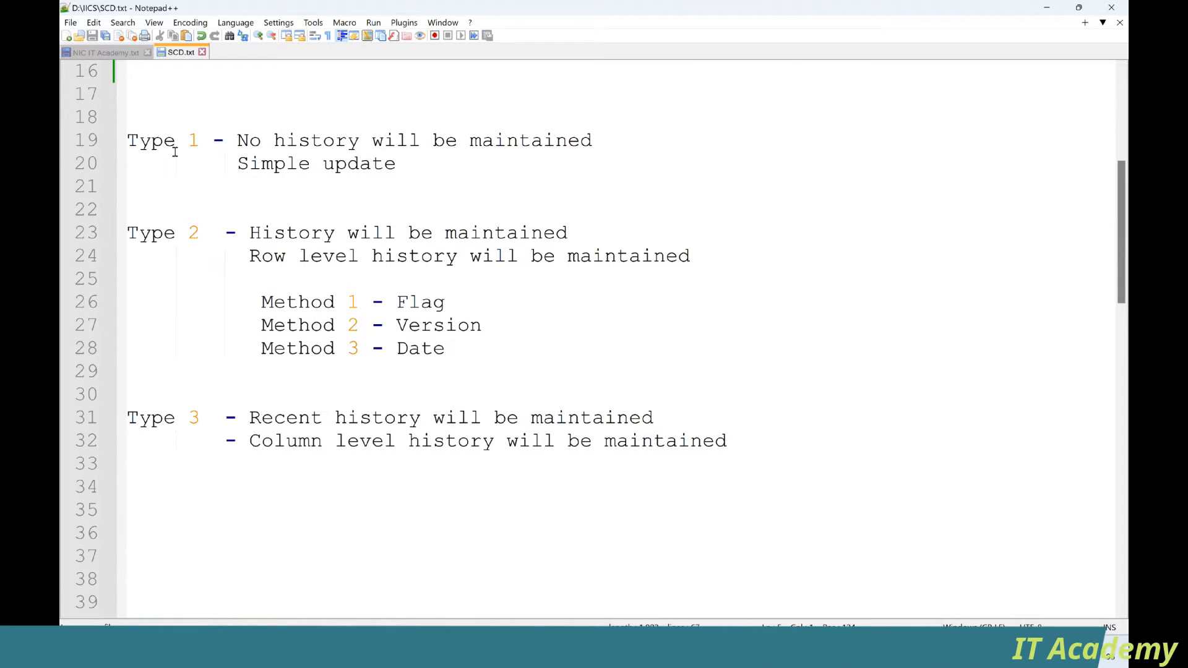
Highlight the Type 1 'No history' and Type 2 'History will be maintained' notes, then go to Excel.
{"action": "left_click_drag", "start_coordinate": [229, 143], "coordinate": [631, 132]}
{"action": "left_click_drag", "start_coordinate": [427, 164], "coordinate": [237, 162]}
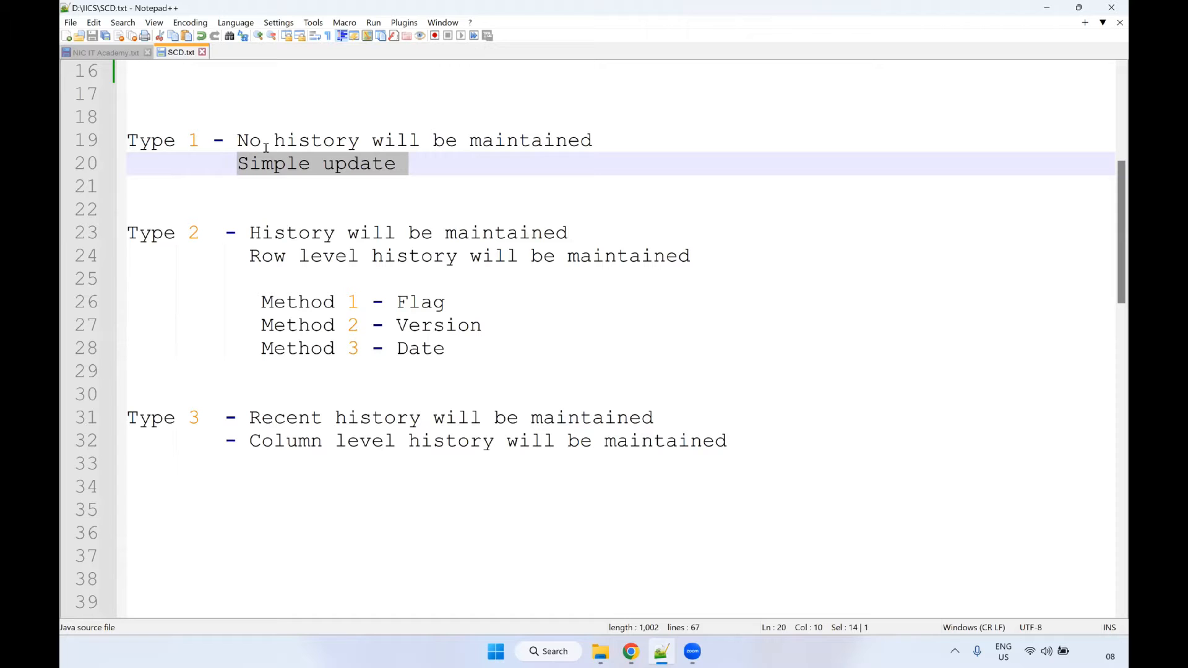
{"action": "left_click_drag", "start_coordinate": [241, 232], "coordinate": [568, 234]}
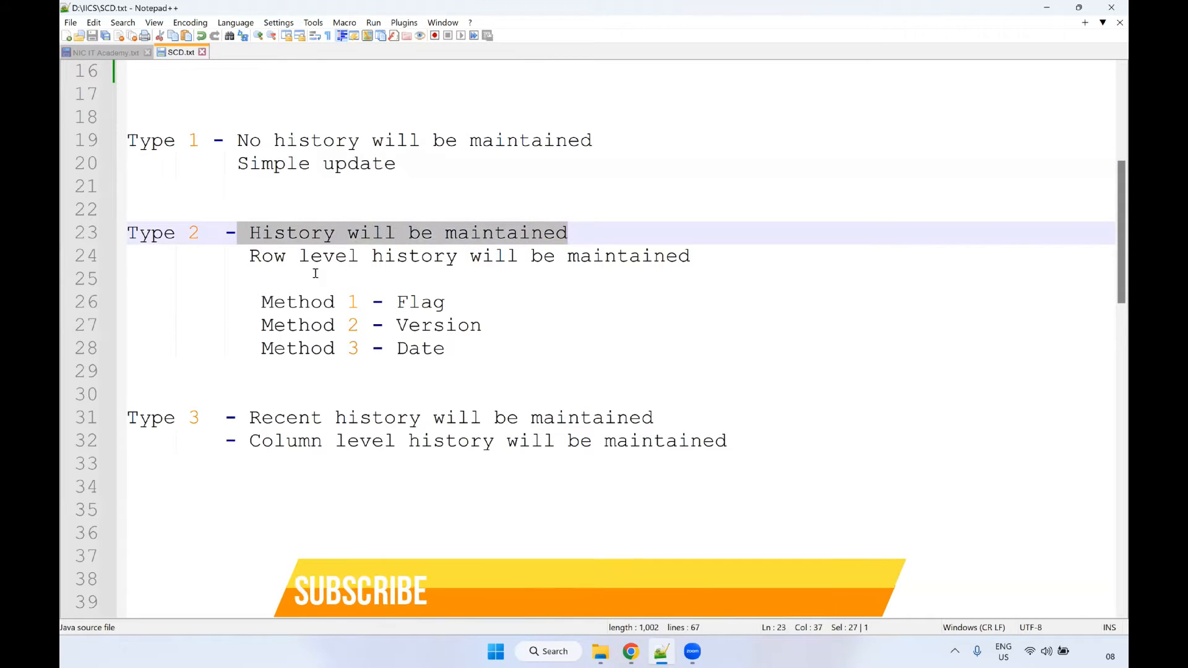
{"action": "left_click", "coordinate": [396, 274]}
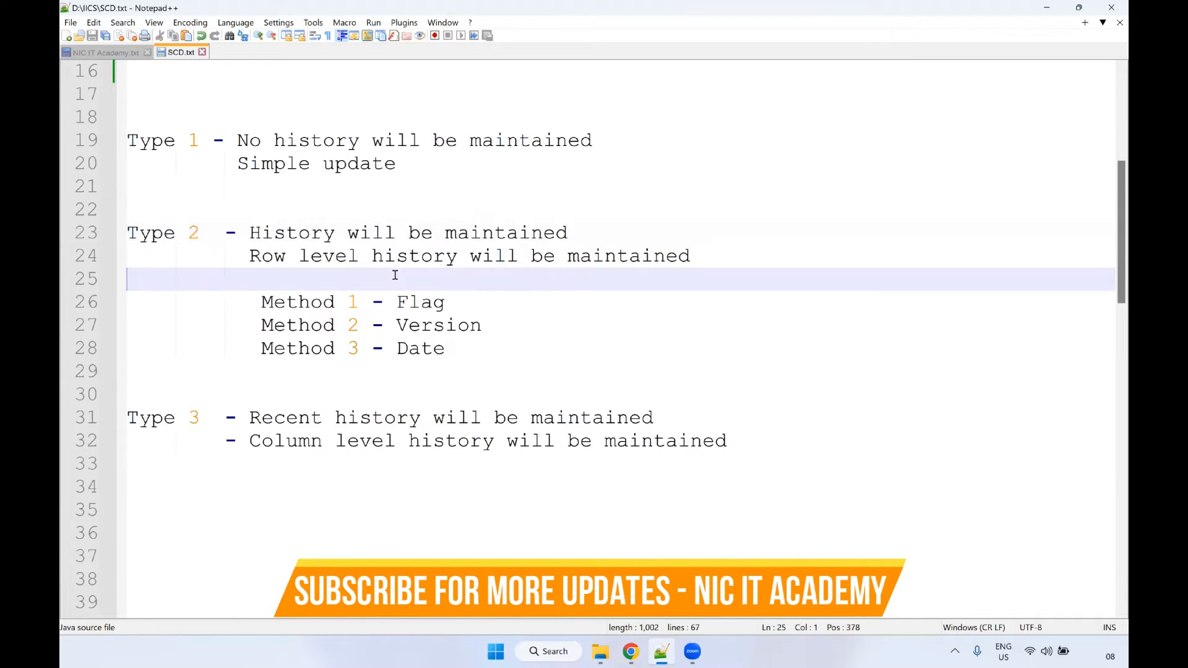
{"action": "left_click", "coordinate": [166, 374]}
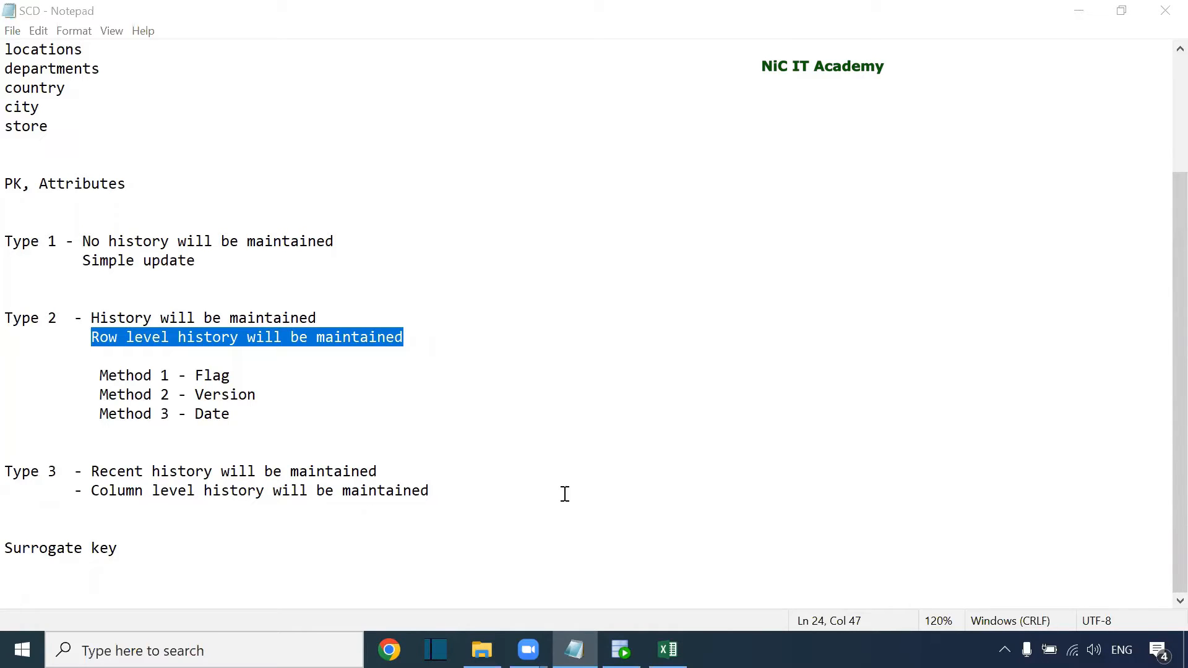
{"action": "key", "text": "alt+Tab"}
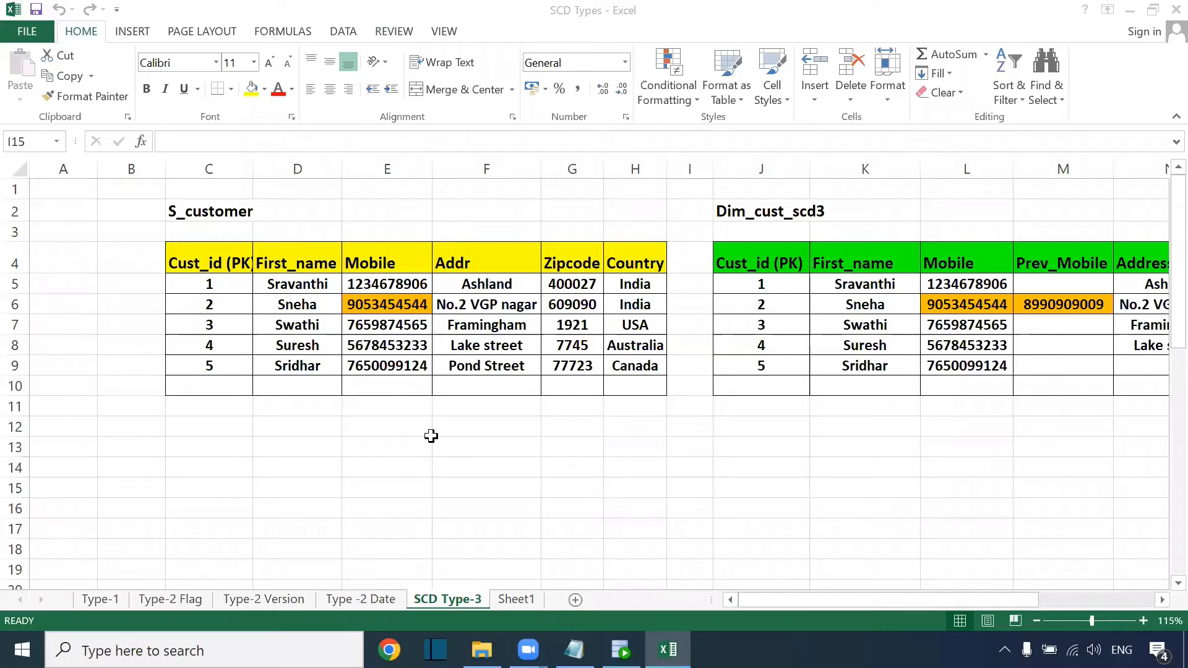
Highlight the S_customer source table and Dim_cust_scd3 target layout, then move to SQL Developer.
{"action": "left_click_drag", "start_coordinate": [876, 604], "coordinate": [892, 597]}
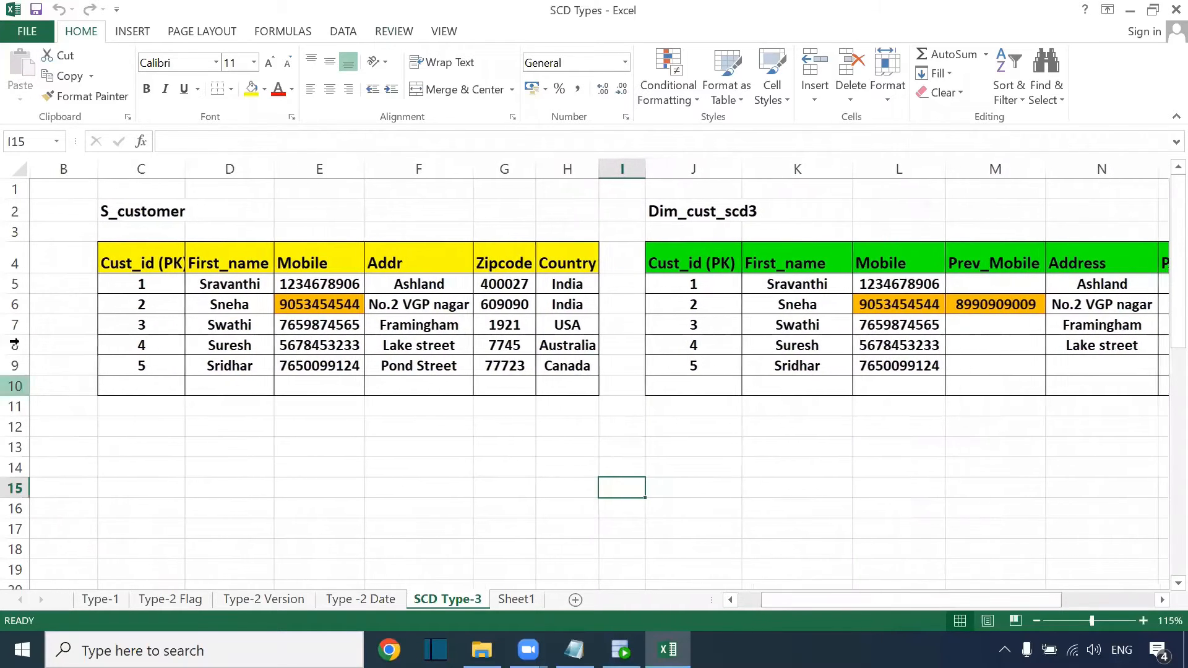
{"action": "left_click_drag", "start_coordinate": [146, 254], "coordinate": [591, 369]}
{"action": "left_click_drag", "start_coordinate": [694, 245], "coordinate": [1125, 371]}
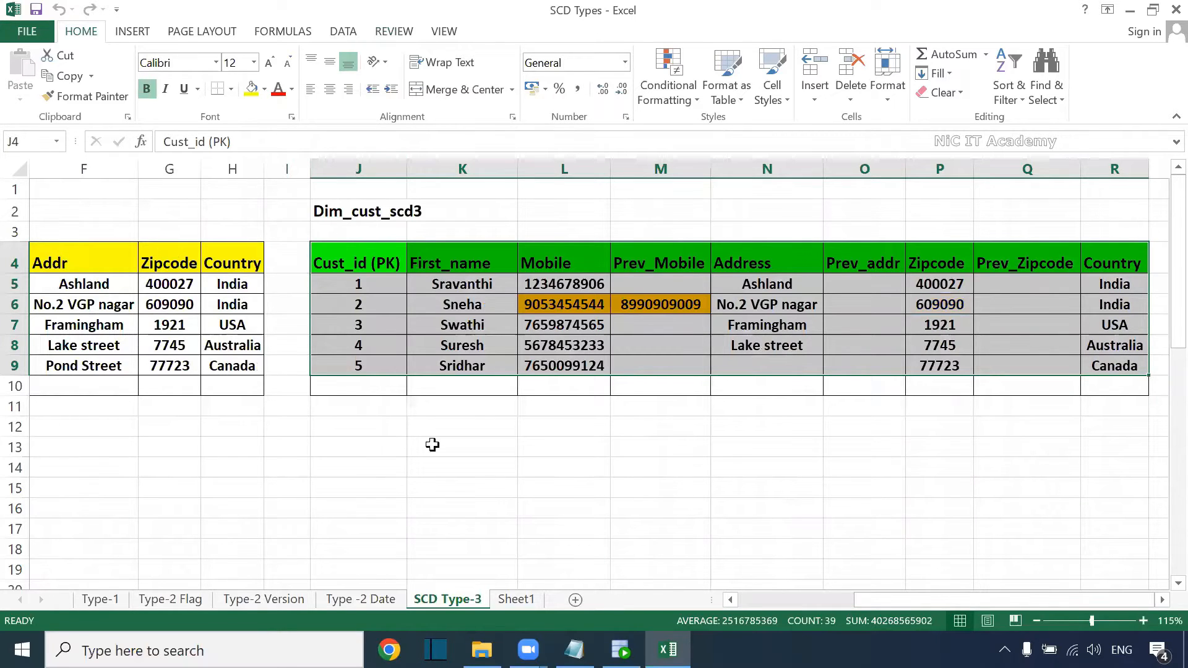
{"action": "left_click", "coordinate": [621, 650]}
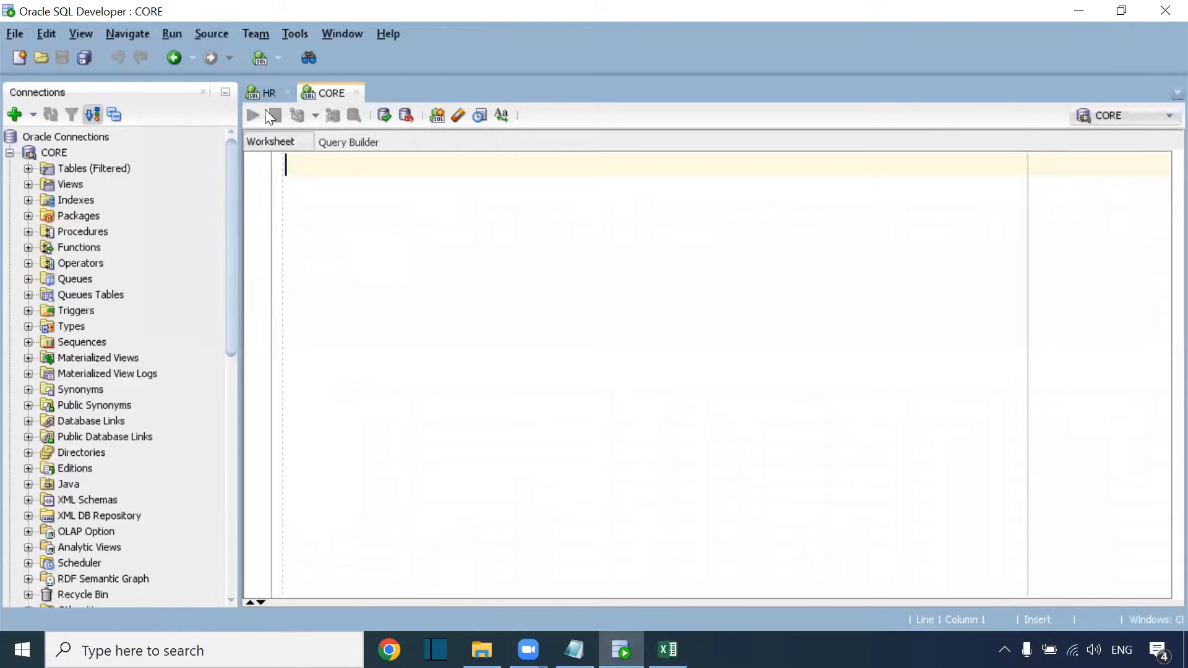
Run select * from s_customer_scd; in the HR worksheet, returning 5 customer rows.
{"action": "left_click", "coordinate": [266, 93]}
{"action": "type", "text": "select * fro"}
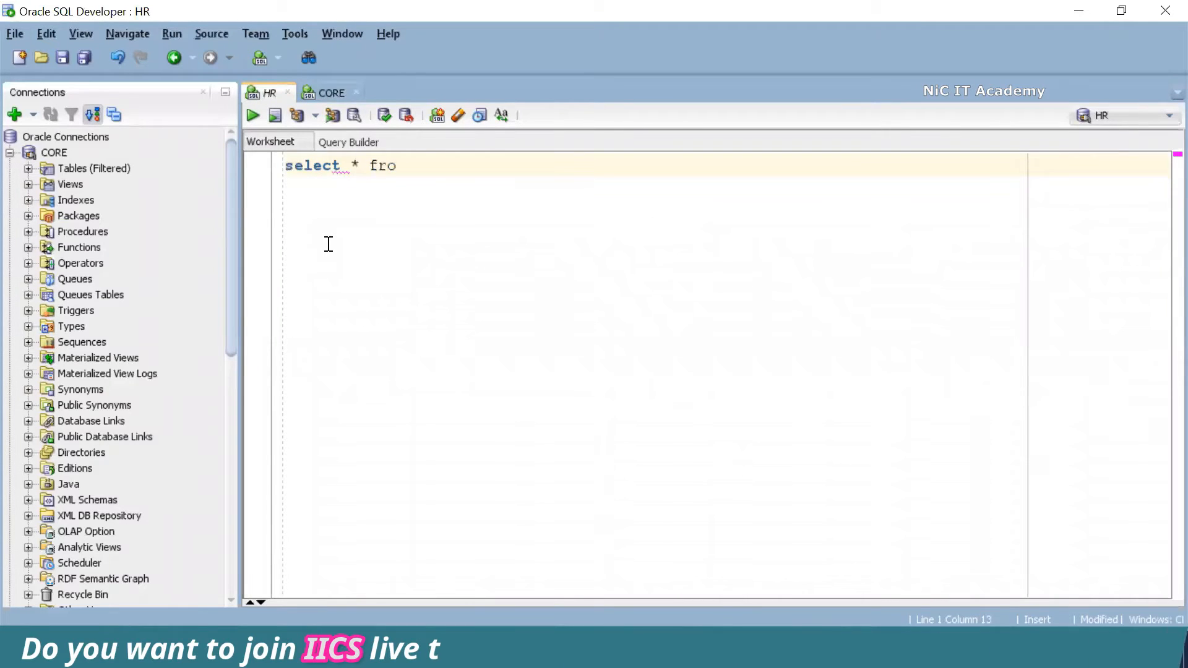
{"action": "type", "text": "m s_customer_scd;"}
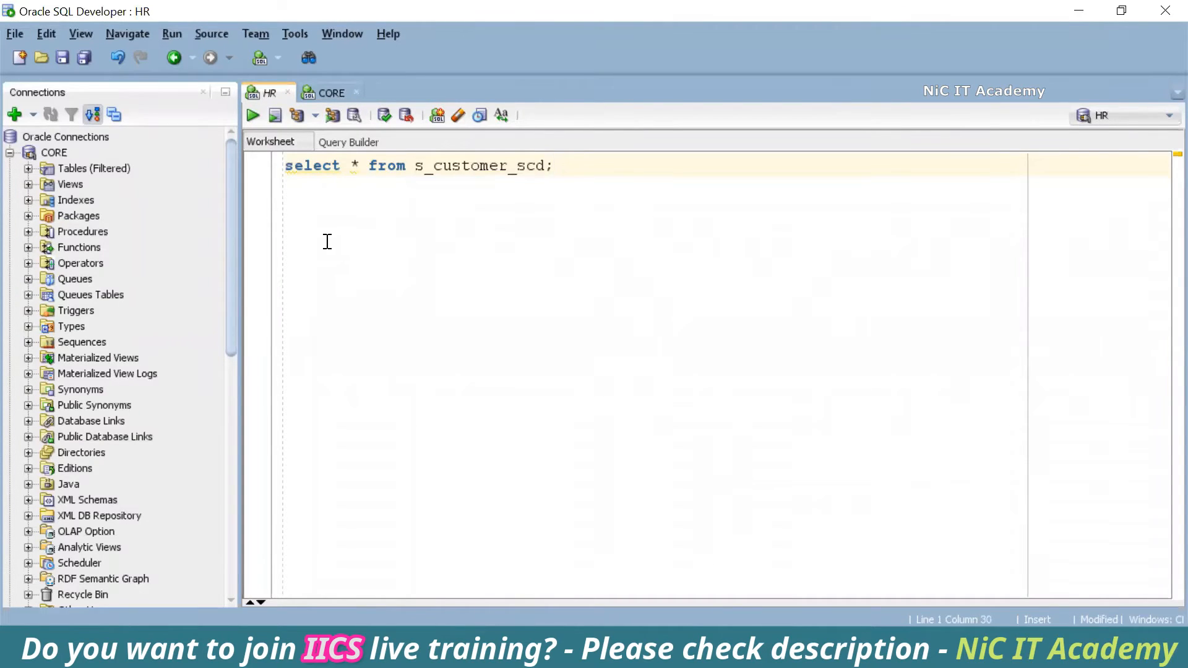
{"action": "key", "text": "ctrl+Return"}
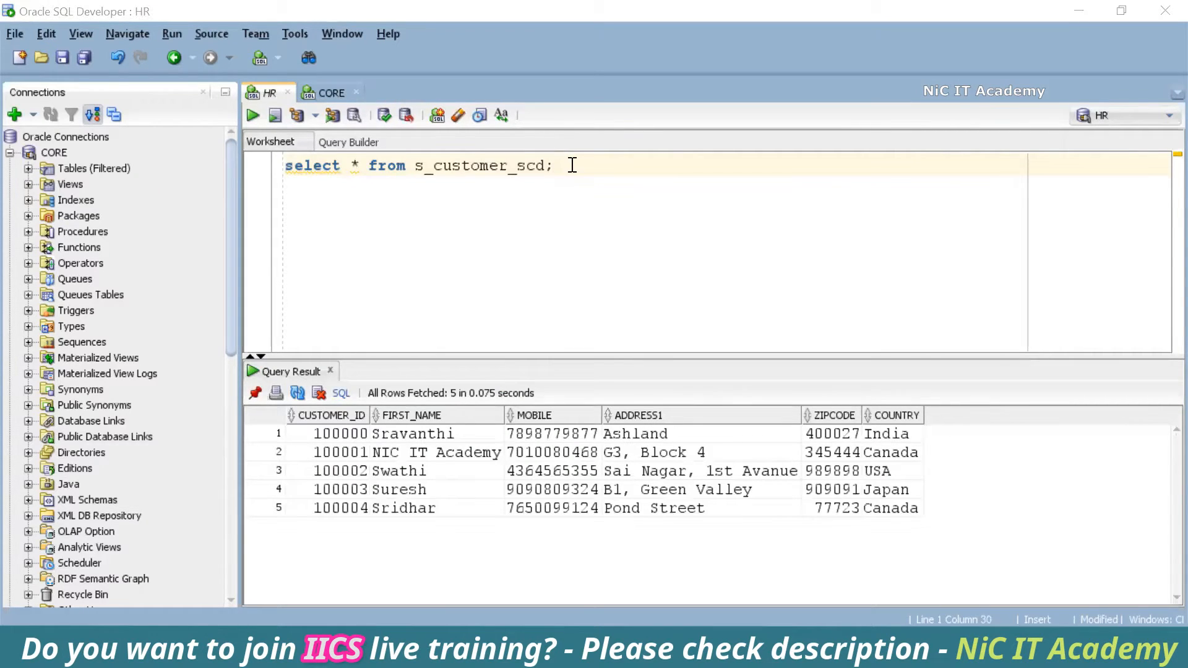
{"action": "left_click", "coordinate": [328, 94]}
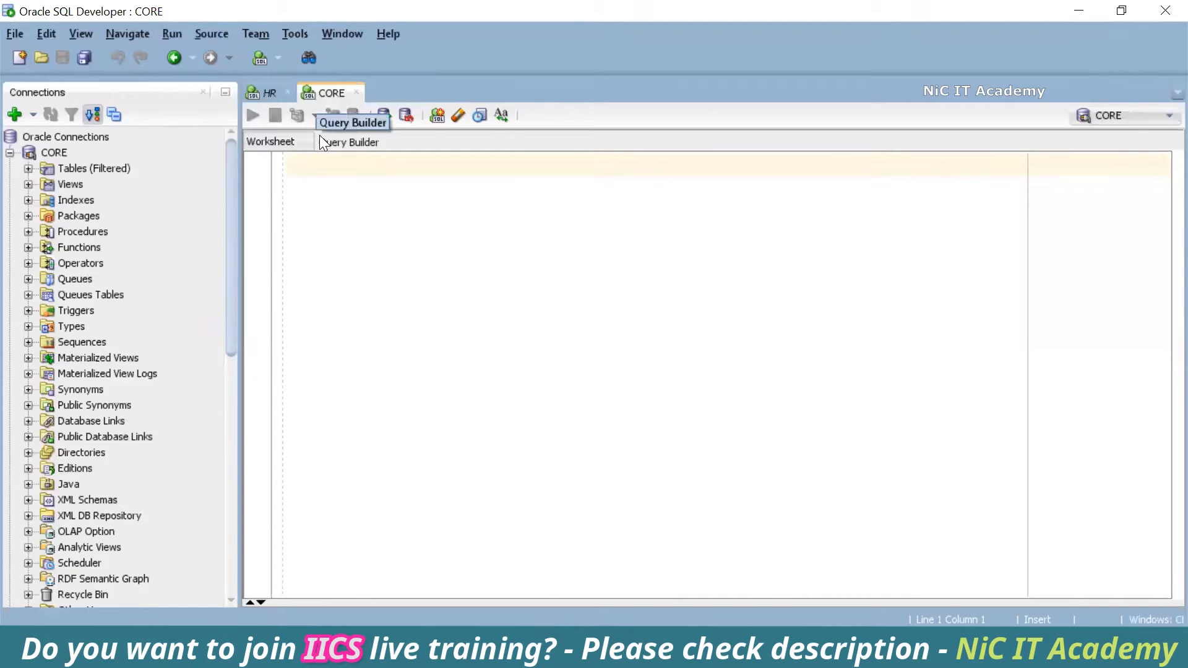
Run select * from dim_cust_scd3; in the CORE worksheet, which returns 0 rows.
{"action": "type", "text": "selec"}
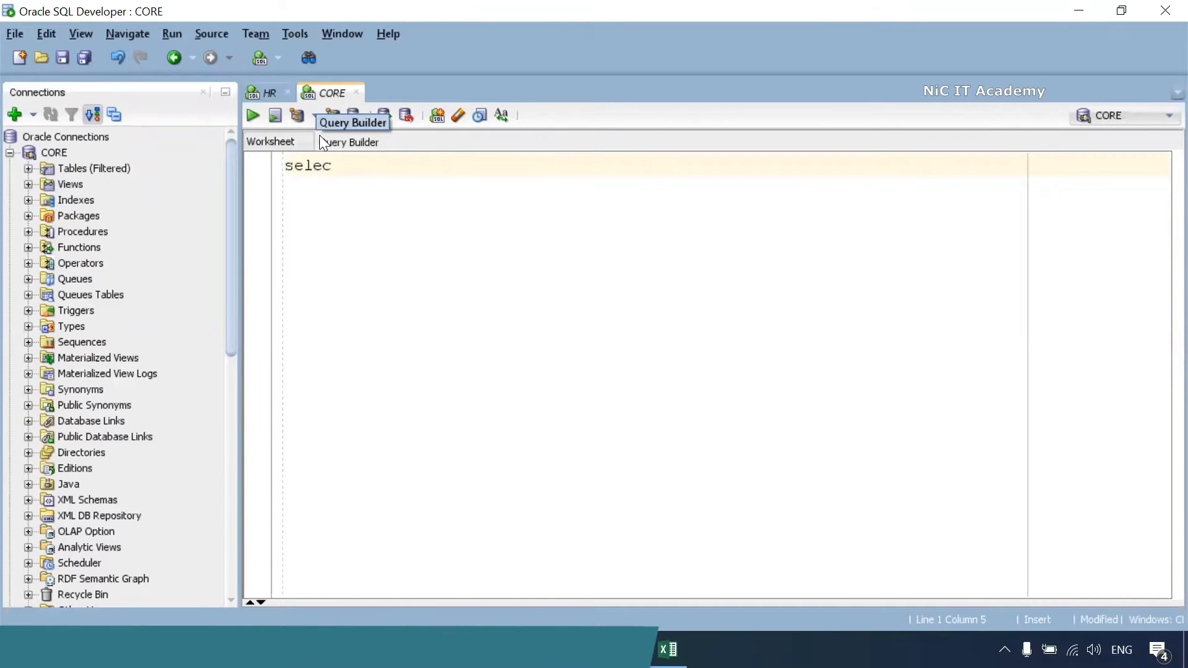
{"action": "type", "text": "t * From dim_"}
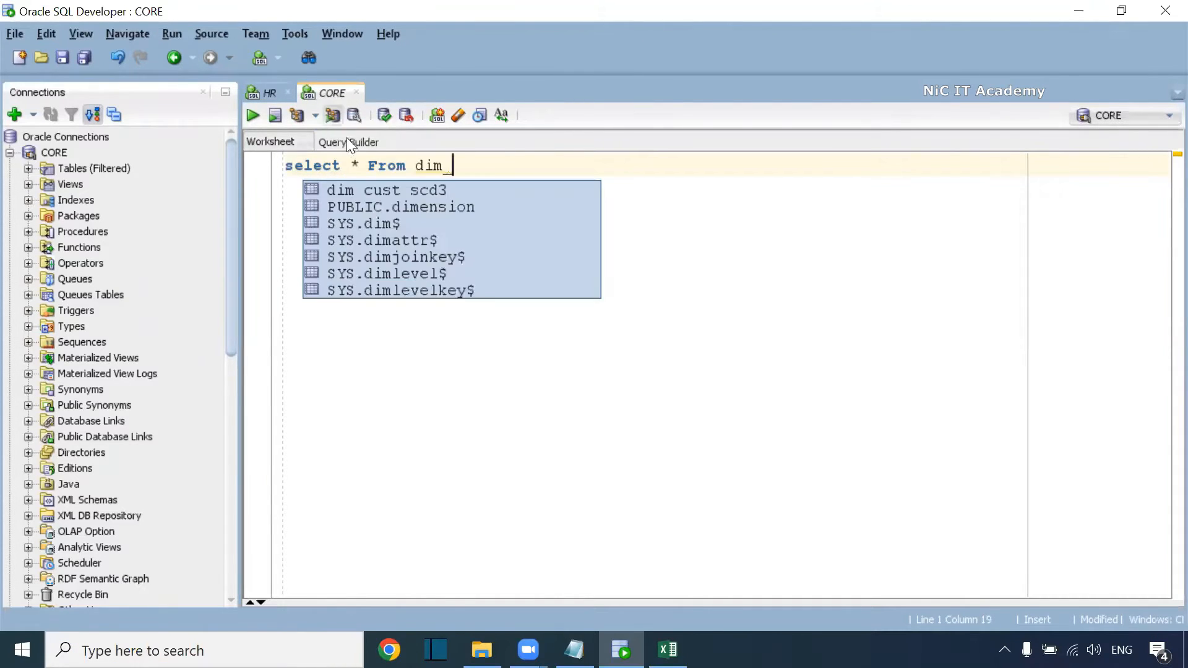
{"action": "double_click", "coordinate": [381, 187]}
{"action": "type", "text": ";"}
{"action": "key", "text": "ctrl+Return"}
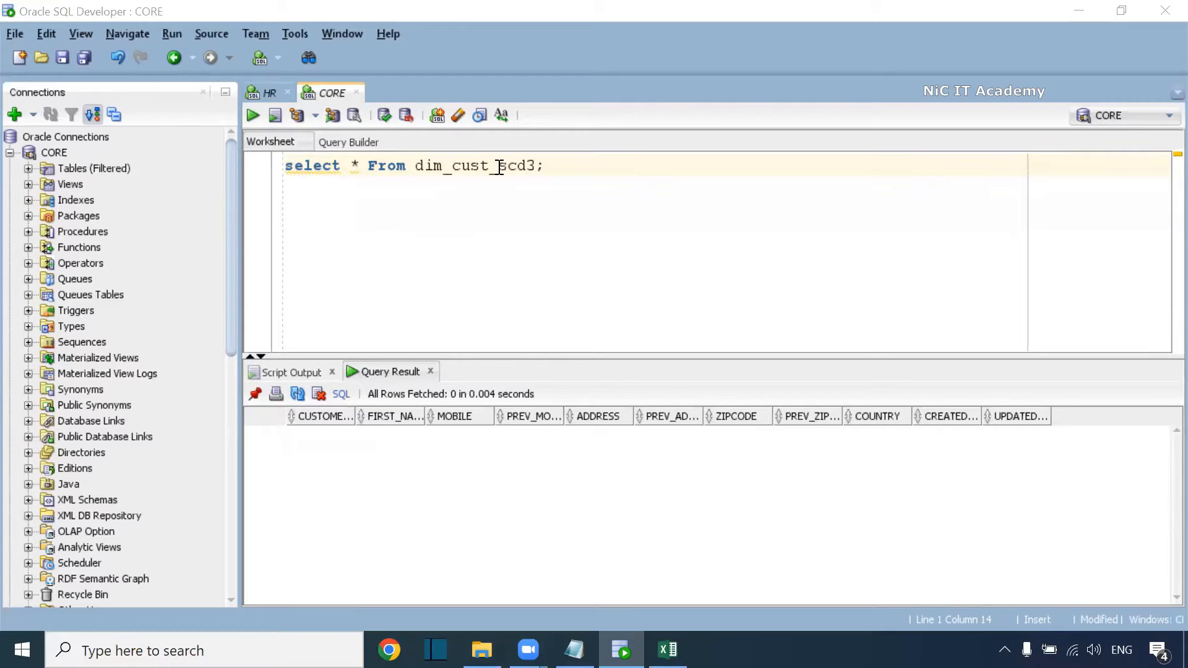
Resize the CUSTOMER_ID, PREV_MOBILE, MOBILE, ADDRESS and ZIPCODE result columns to read full names.
{"action": "mouse_move", "coordinate": [357, 415]}
{"action": "left_mouse_down"}
{"action": "mouse_move", "coordinate": [344, 415]}
{"action": "mouse_move", "coordinate": [418, 413]}
{"action": "mouse_move", "coordinate": [378, 414]}
{"action": "left_mouse_up"}
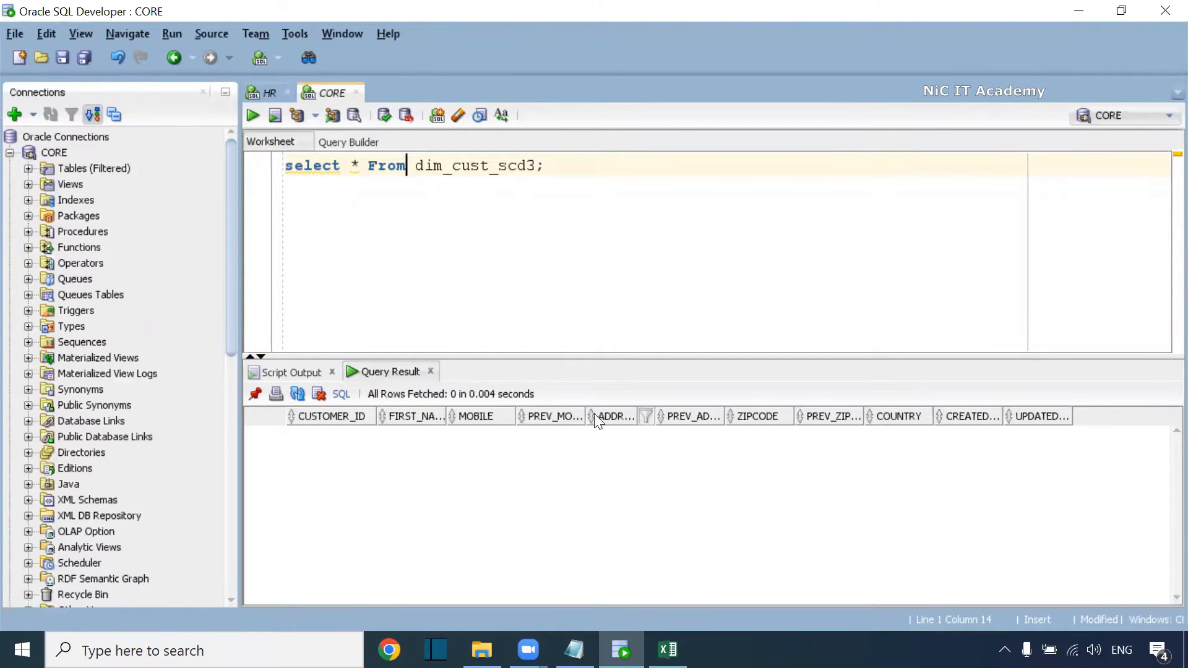
{"action": "left_click_drag", "start_coordinate": [589, 414], "coordinate": [627, 414]}
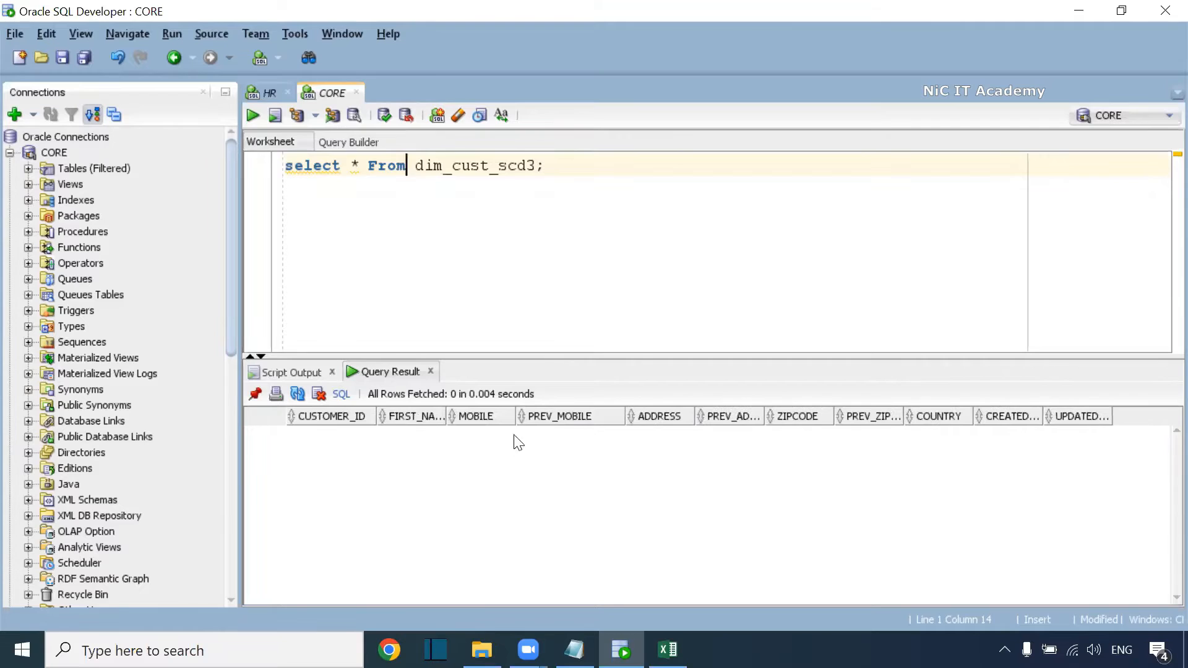
{"action": "left_click_drag", "start_coordinate": [518, 416], "coordinate": [537, 416]}
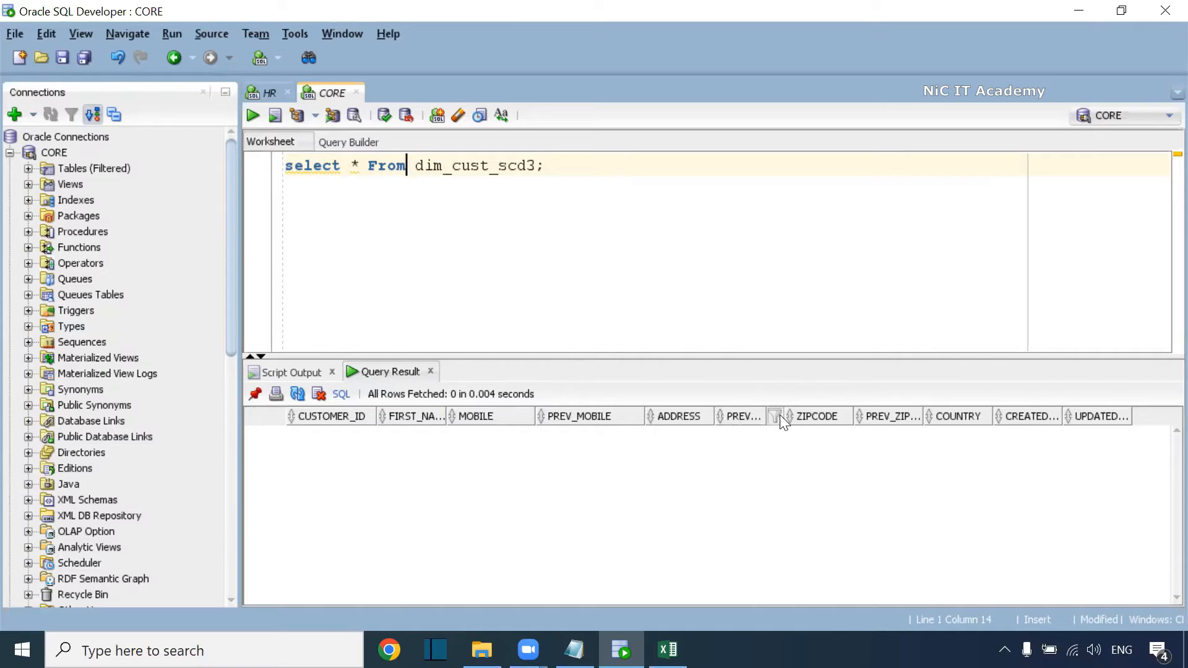
{"action": "left_click_drag", "start_coordinate": [782, 416], "coordinate": [828, 416]}
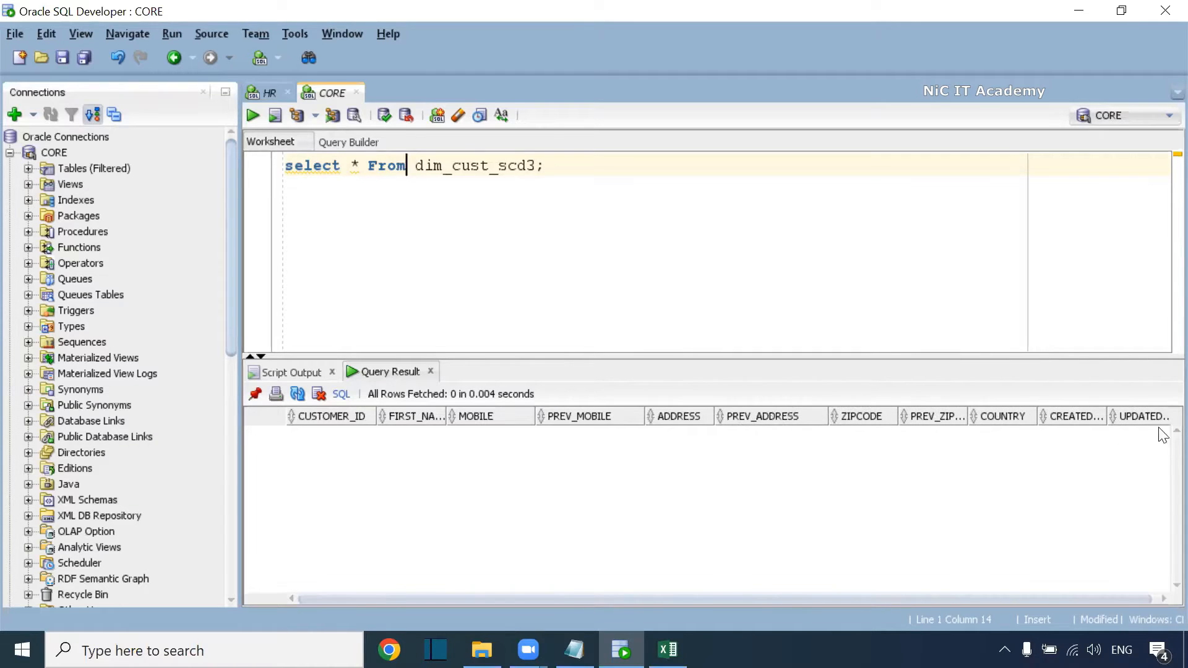
{"action": "left_click_drag", "start_coordinate": [1107, 417], "coordinate": [1146, 417]}
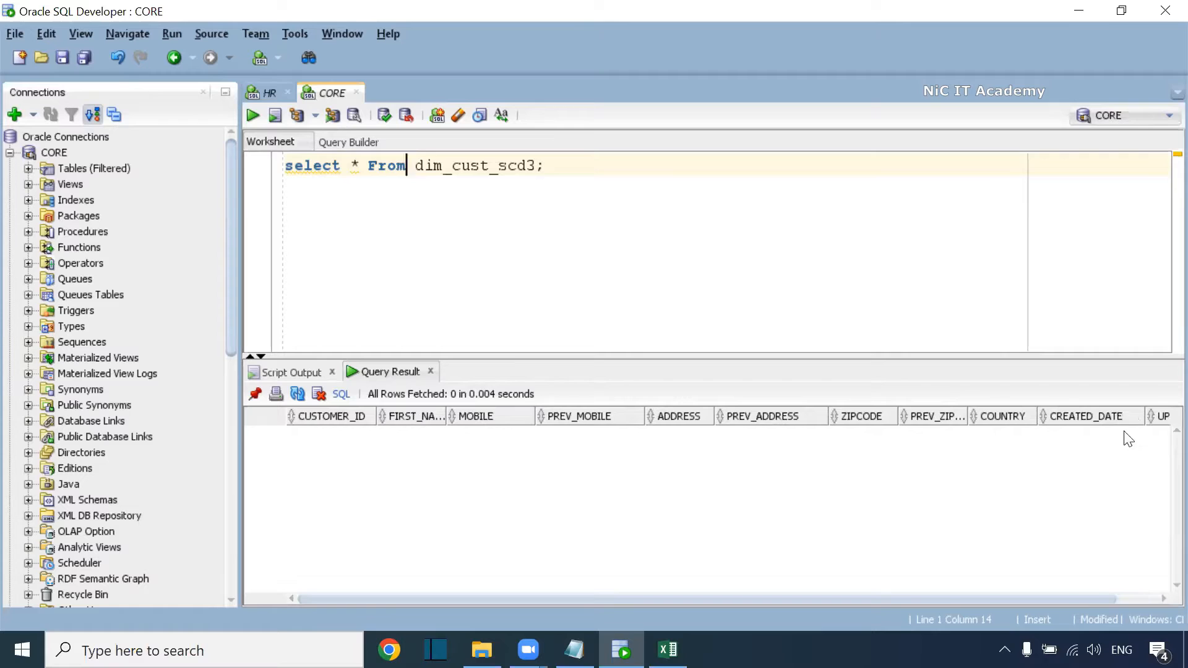
{"action": "left_click_drag", "start_coordinate": [1089, 599], "coordinate": [1121, 601]}
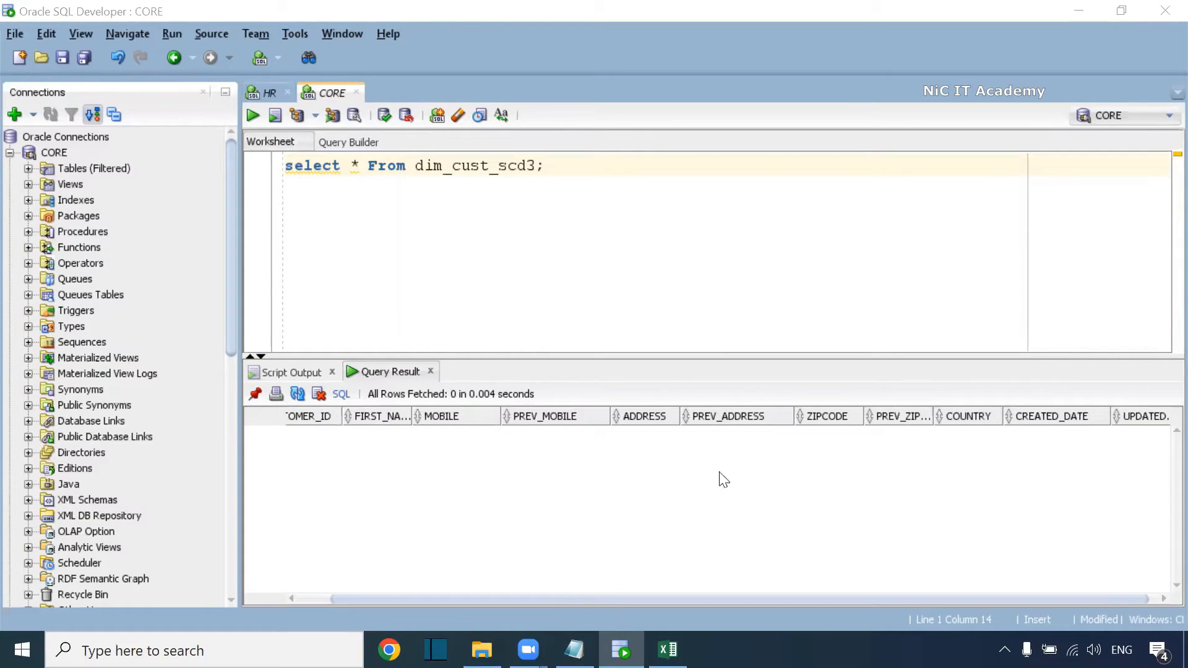
{"action": "left_click_drag", "start_coordinate": [1048, 600], "coordinate": [380, 411]}
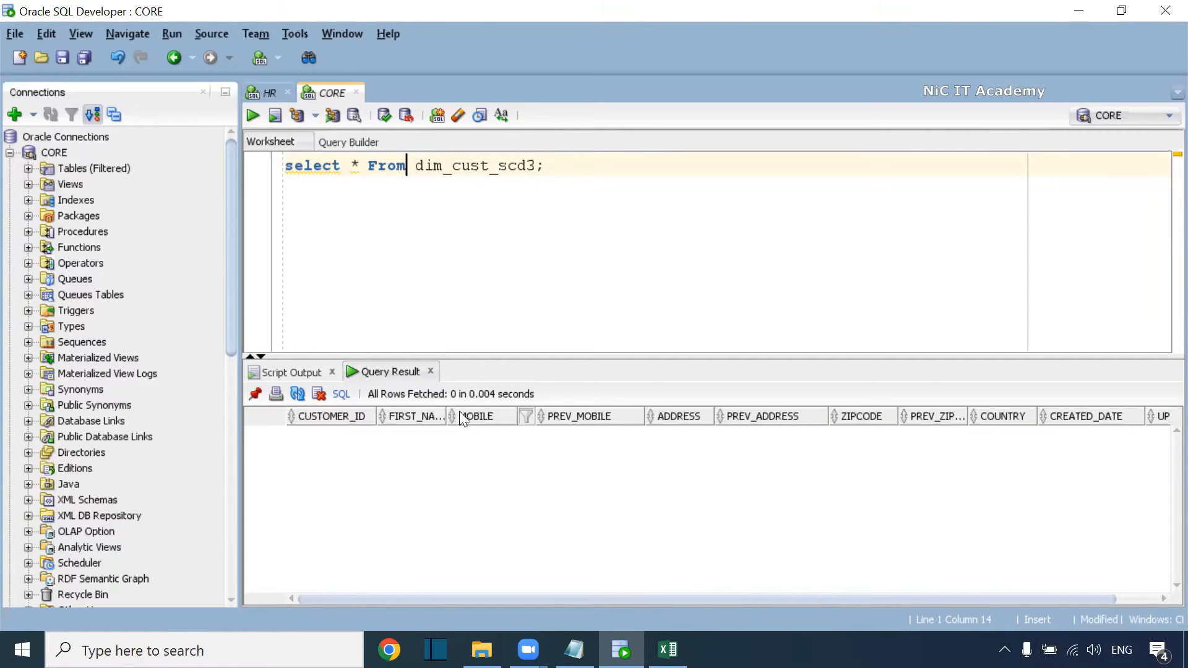
{"action": "left_click_drag", "start_coordinate": [714, 416], "coordinate": [739, 424]}
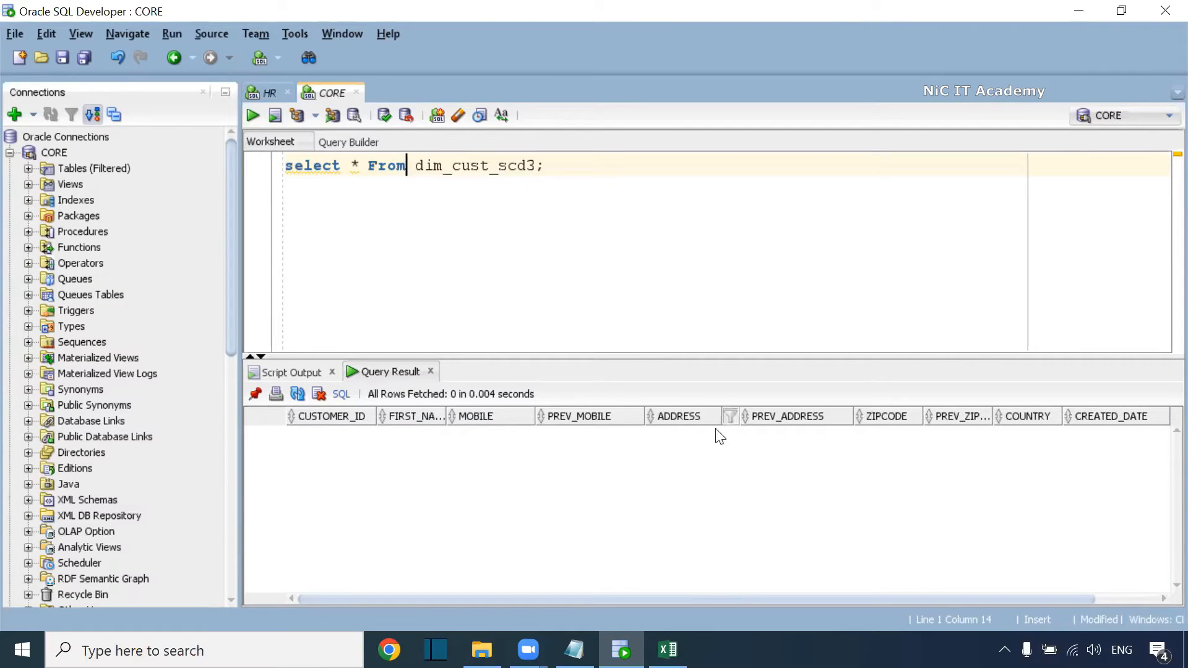
{"action": "left_click_drag", "start_coordinate": [923, 416], "coordinate": [1056, 416]}
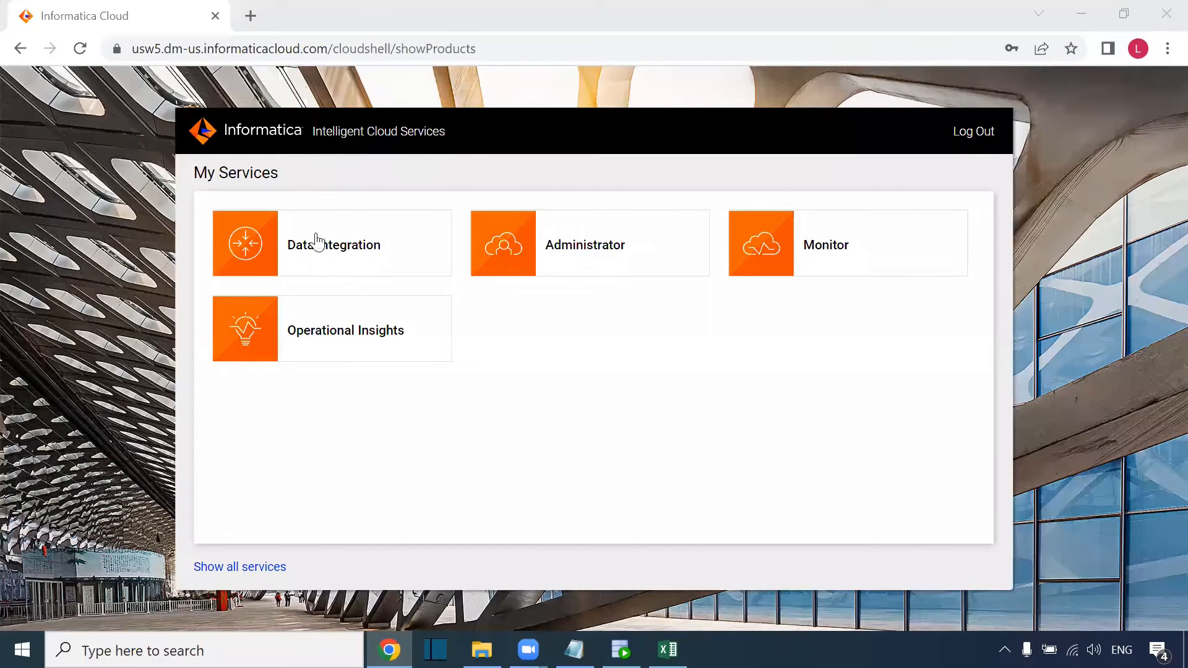
Open Data Integration from Informatica Cloud and show the Explore page with all 5 projects.
{"action": "left_click", "coordinate": [338, 247]}
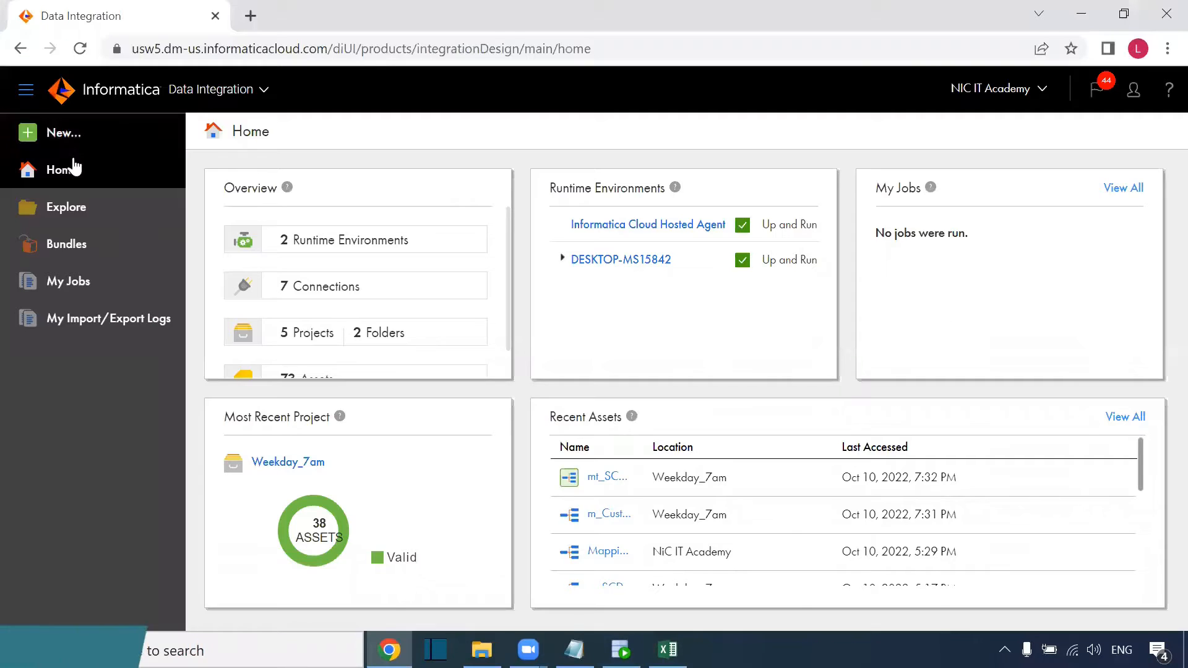
{"action": "left_click", "coordinate": [65, 206]}
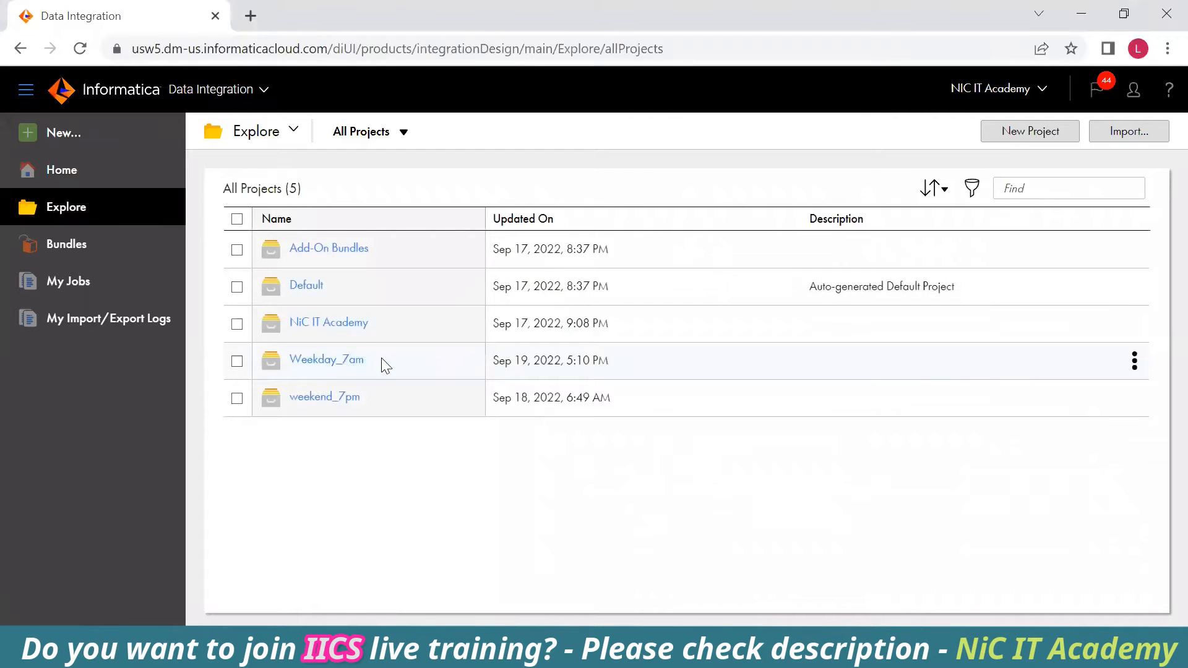
Create a new Mapping asset in the Weekday_7am project.
{"action": "left_click", "coordinate": [378, 362]}
{"action": "left_click", "coordinate": [81, 132]}
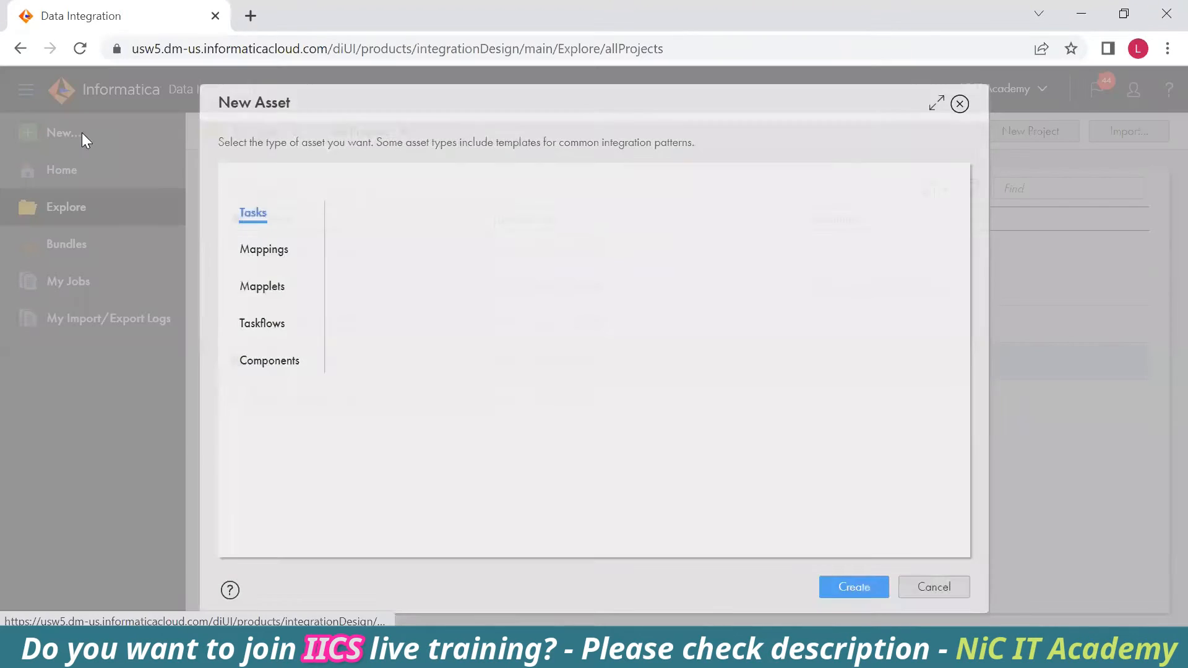
{"action": "left_click", "coordinate": [276, 249]}
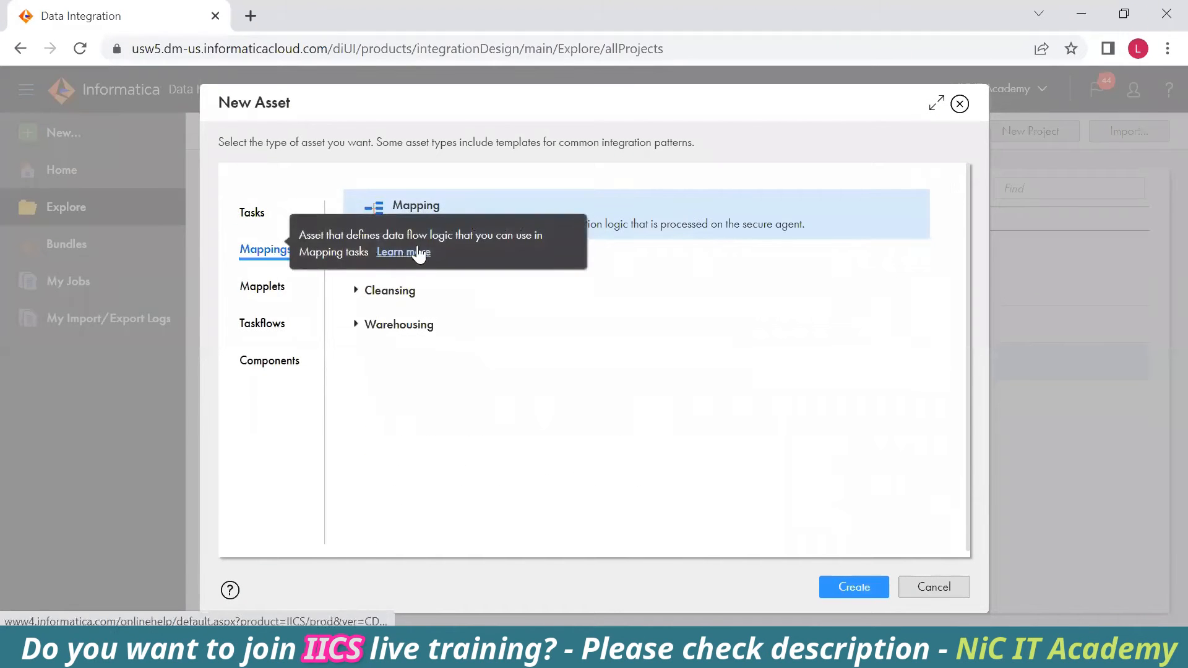
{"action": "left_click", "coordinate": [843, 591]}
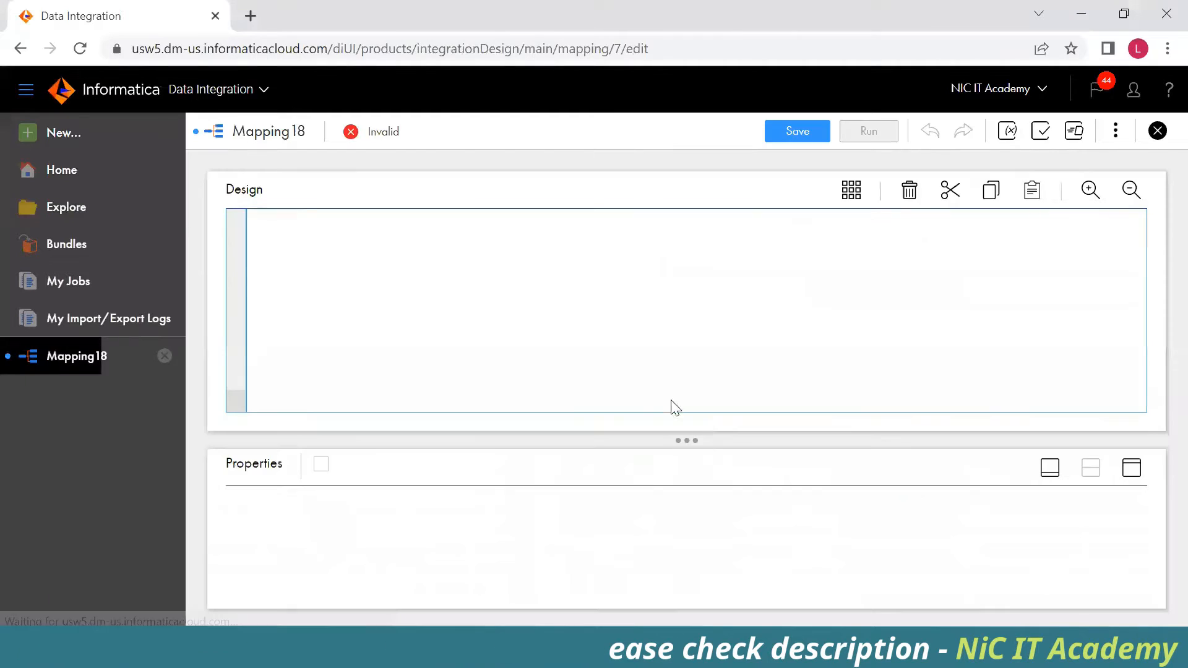
Set the mapping's Name property to m_Customer_SCD_Type_3.
{"action": "left_click", "coordinate": [449, 327]}
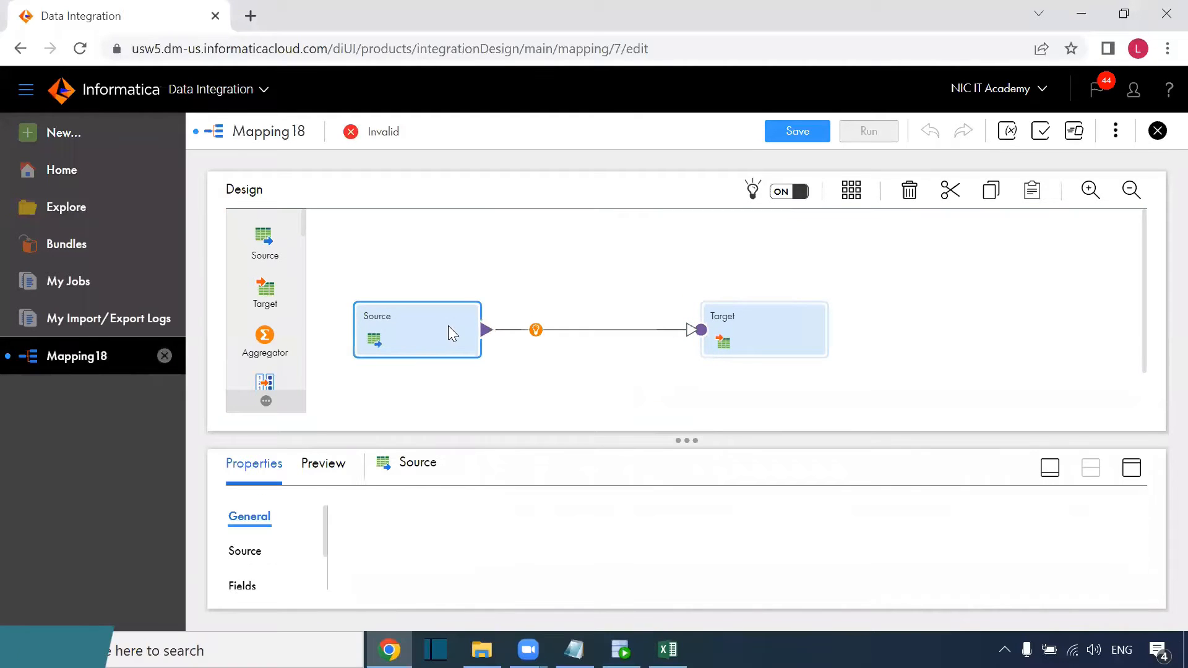
{"action": "left_click_drag", "start_coordinate": [1145, 265], "coordinate": [1143, 314]}
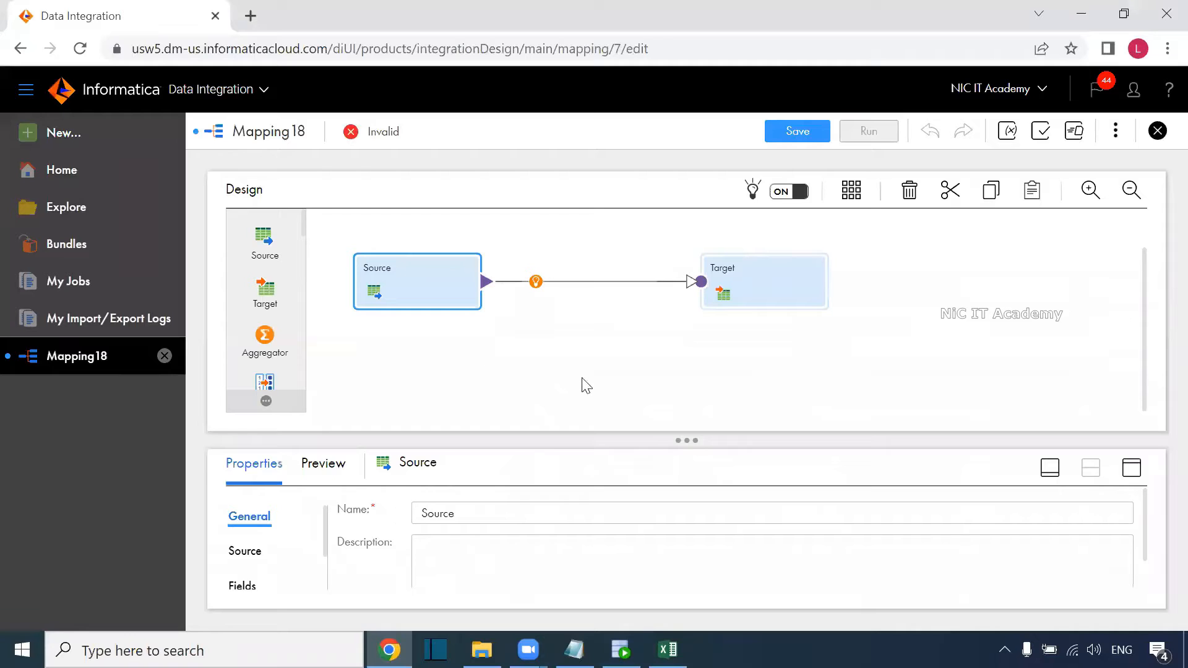
{"action": "left_click", "coordinate": [527, 368]}
{"action": "type", "text": "m_SCD_Type_"}
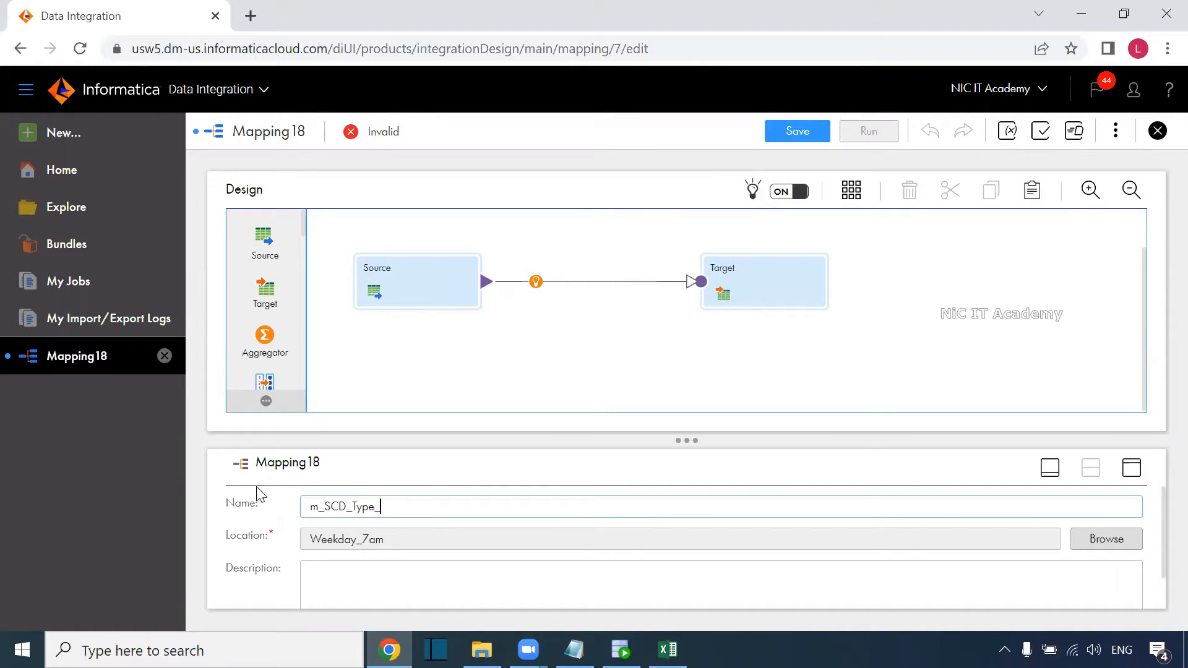
{"action": "type", "text": "3Customer_"}
{"action": "left_click", "coordinate": [418, 391]}
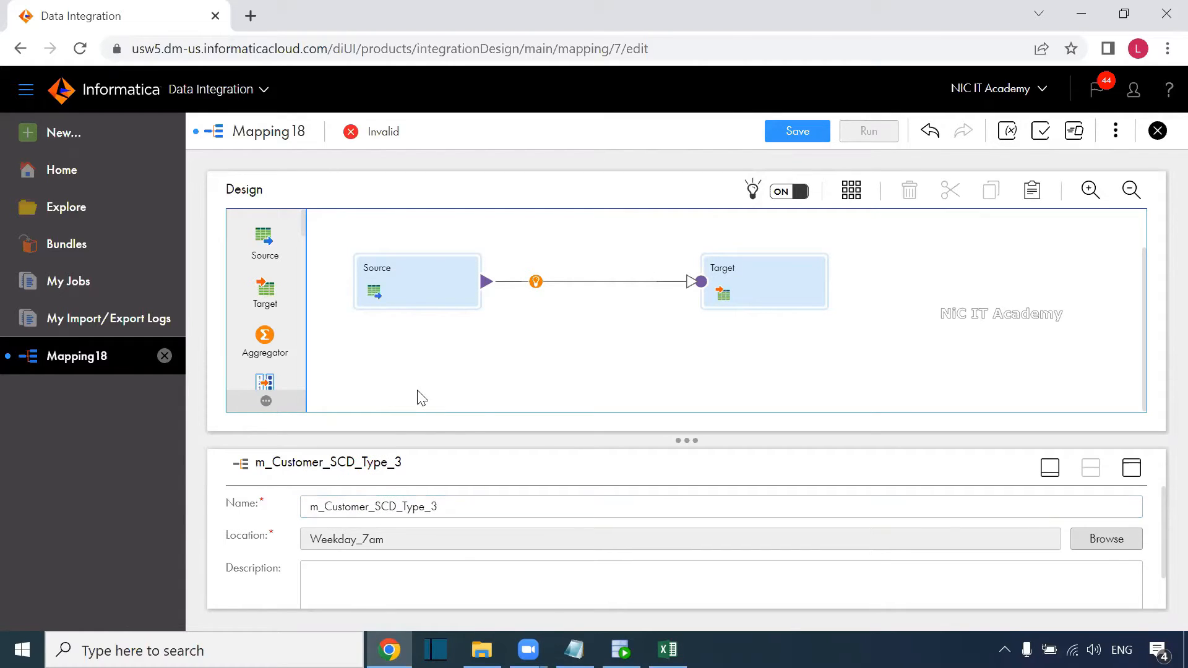
{"action": "left_click", "coordinate": [384, 286]}
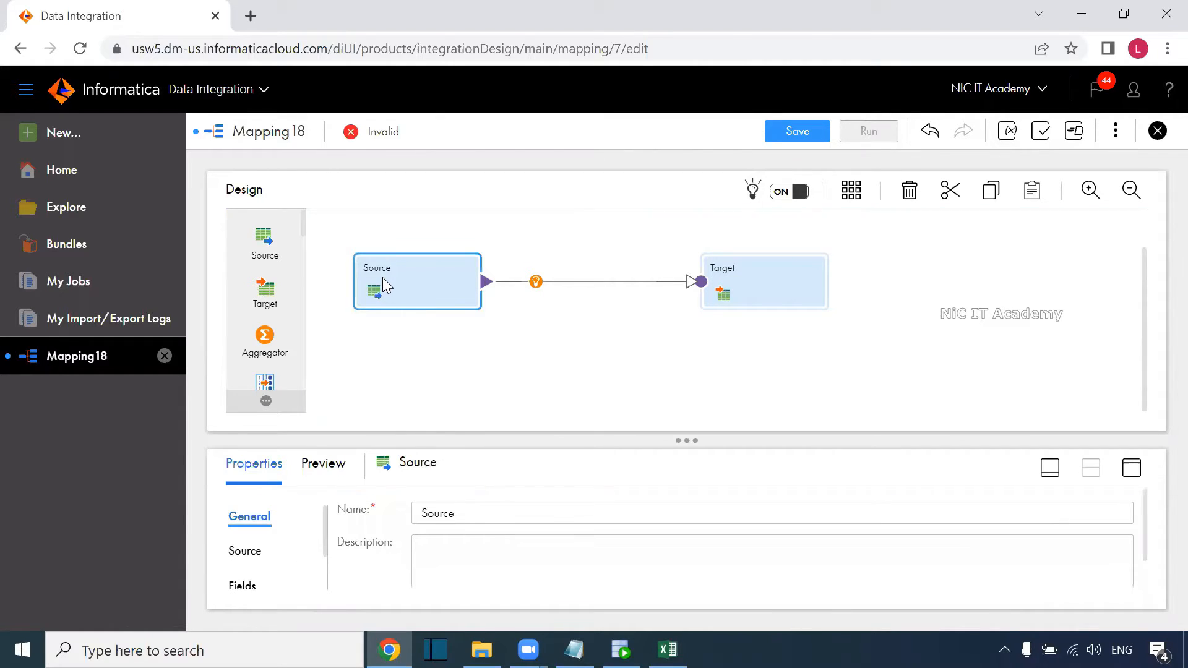
Point the Source at the S_CUSTOMER_SCD table through the Oracle_Src connection.
{"action": "left_click", "coordinate": [1130, 468]}
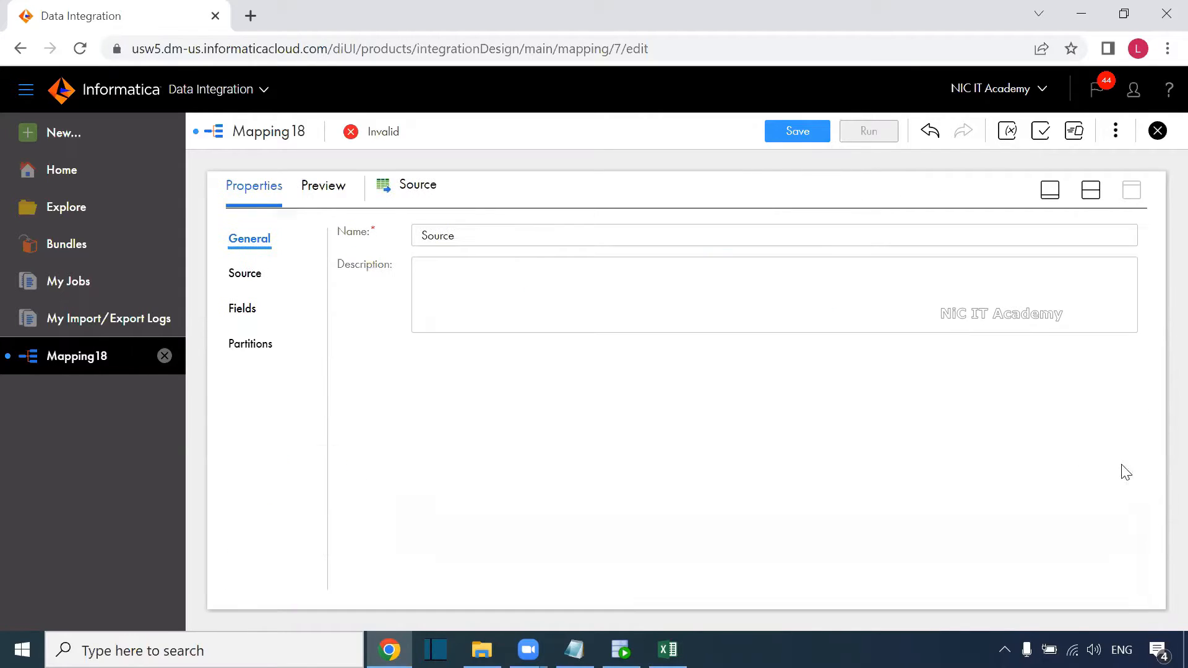
{"action": "left_click", "coordinate": [246, 284]}
{"action": "left_click", "coordinate": [491, 279]}
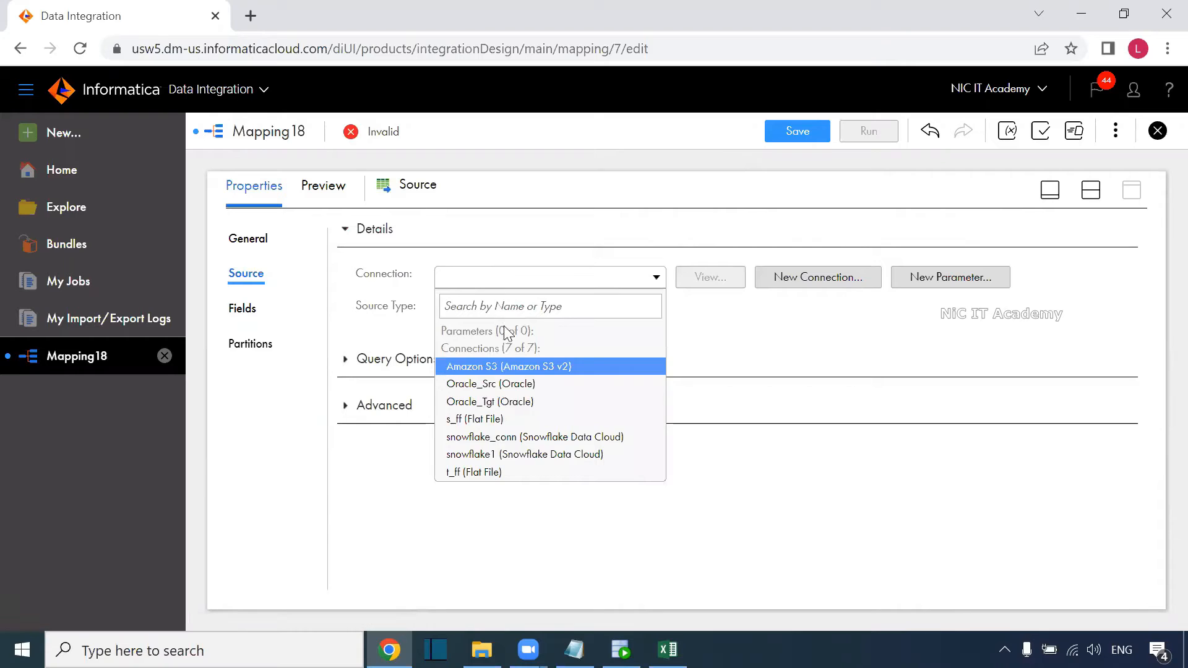
{"action": "left_click", "coordinate": [495, 384]}
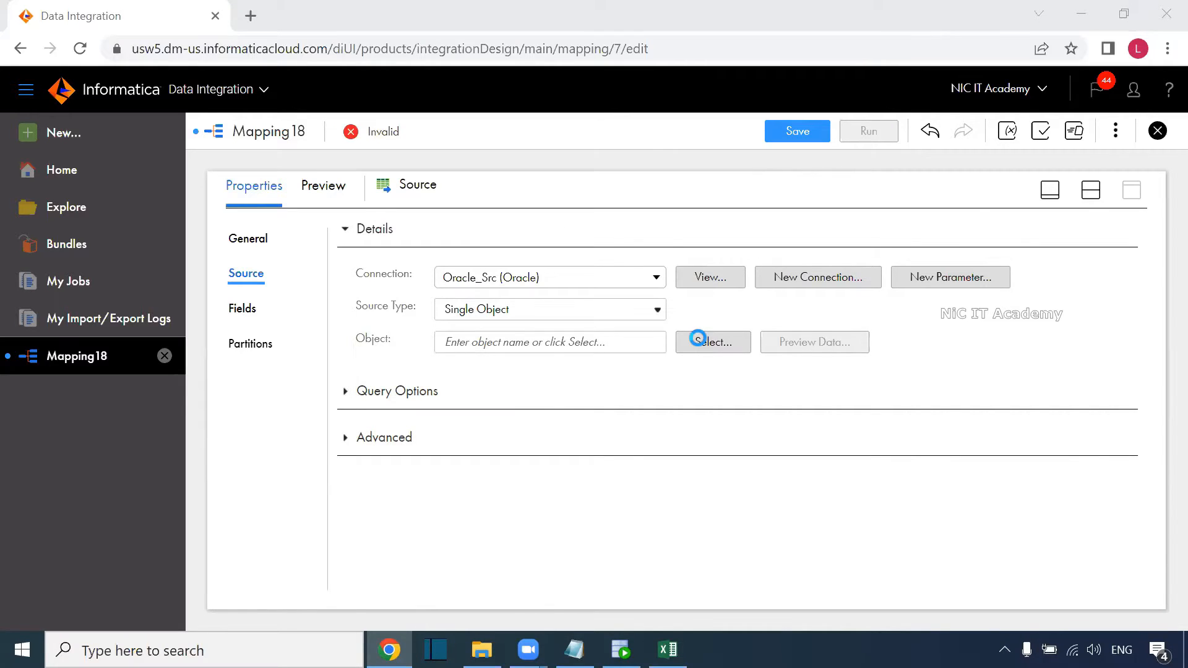
{"action": "left_click", "coordinate": [698, 339]}
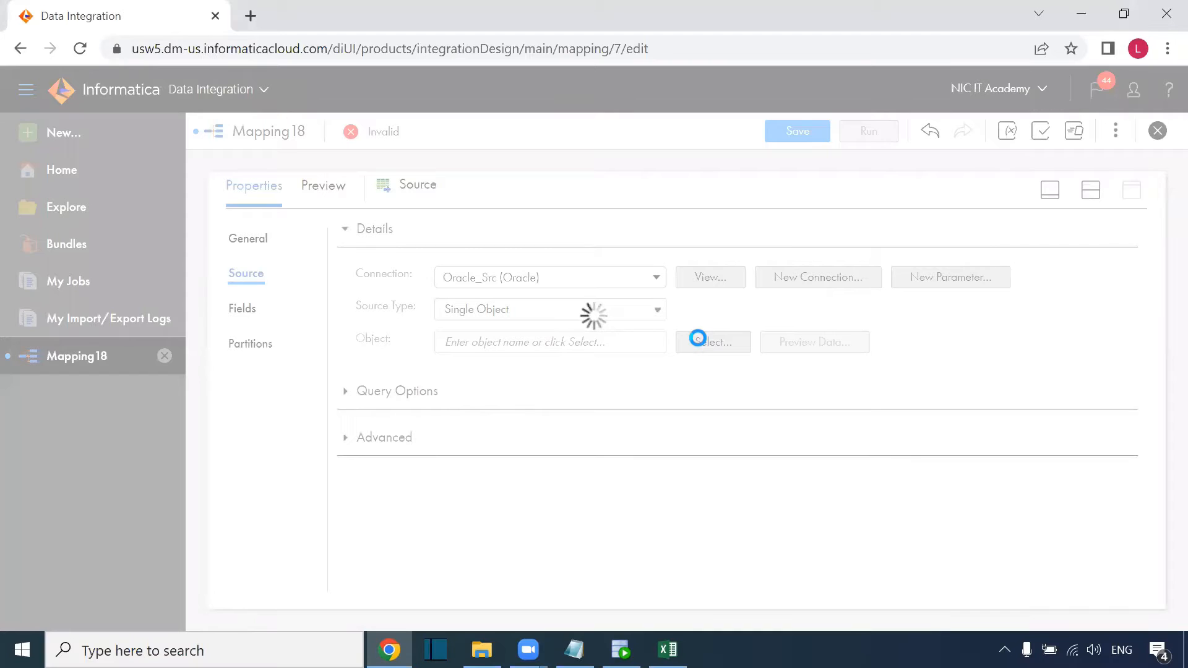
{"action": "scroll", "coordinate": [495, 396], "scroll_direction": "down", "scroll_amount": 4}
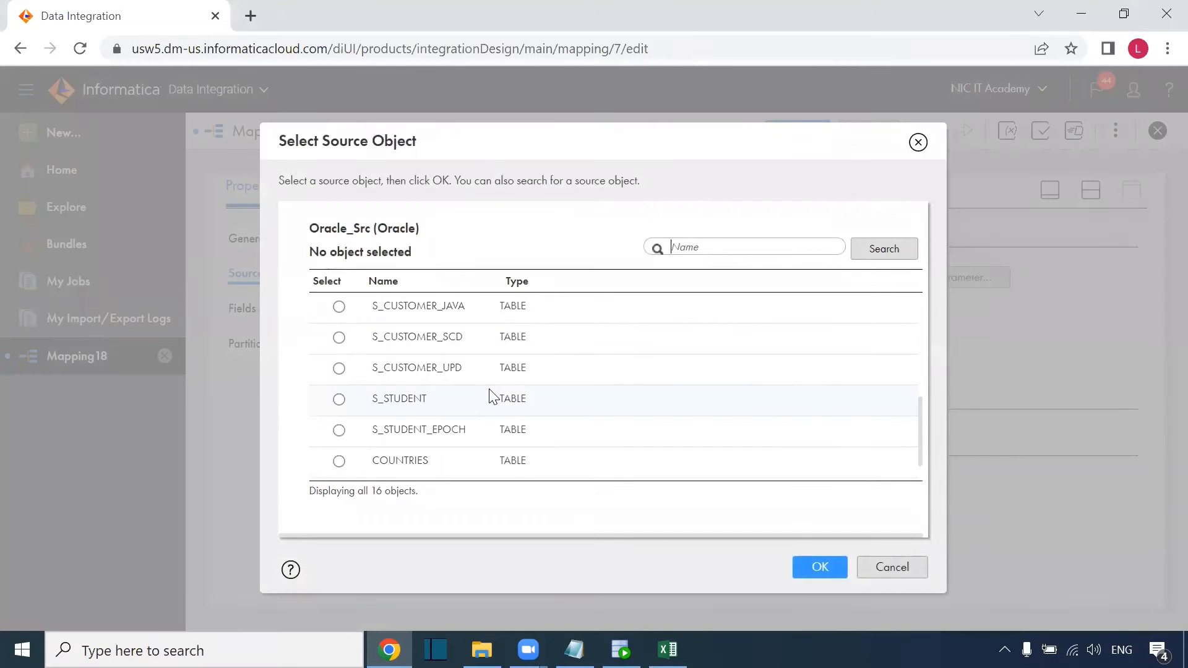
{"action": "left_click", "coordinate": [475, 344]}
{"action": "left_click", "coordinate": [804, 568]}
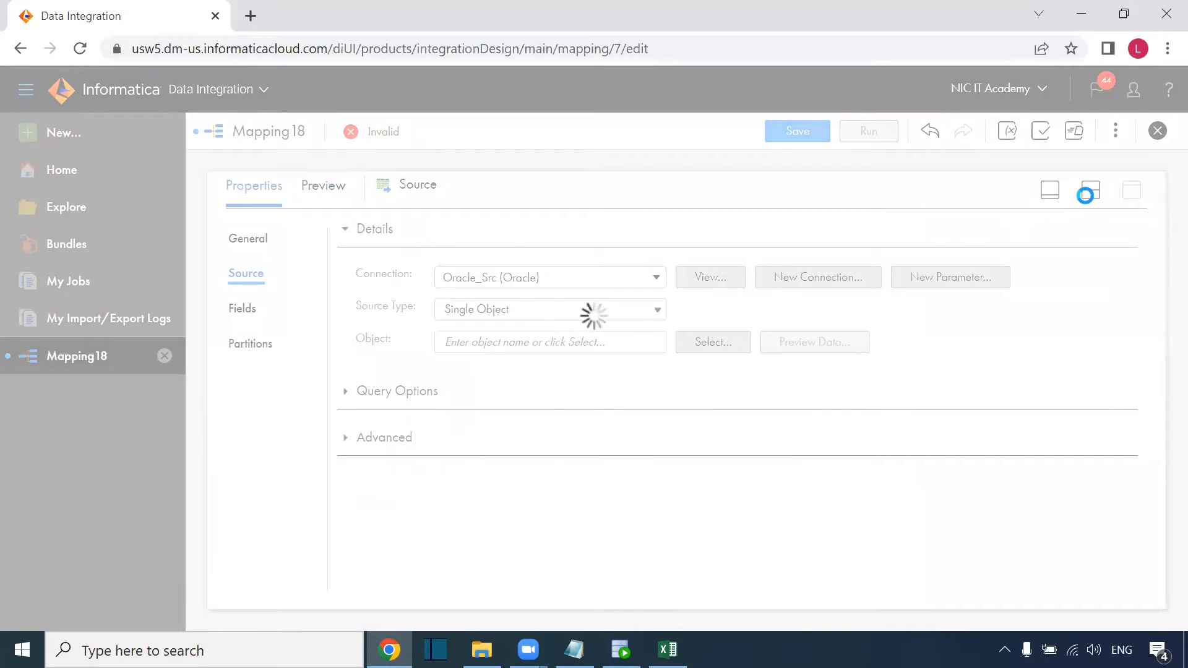
Move the Target right on the canvas and set its connection to Oracle_Tgt.
{"action": "left_click", "coordinate": [1091, 190]}
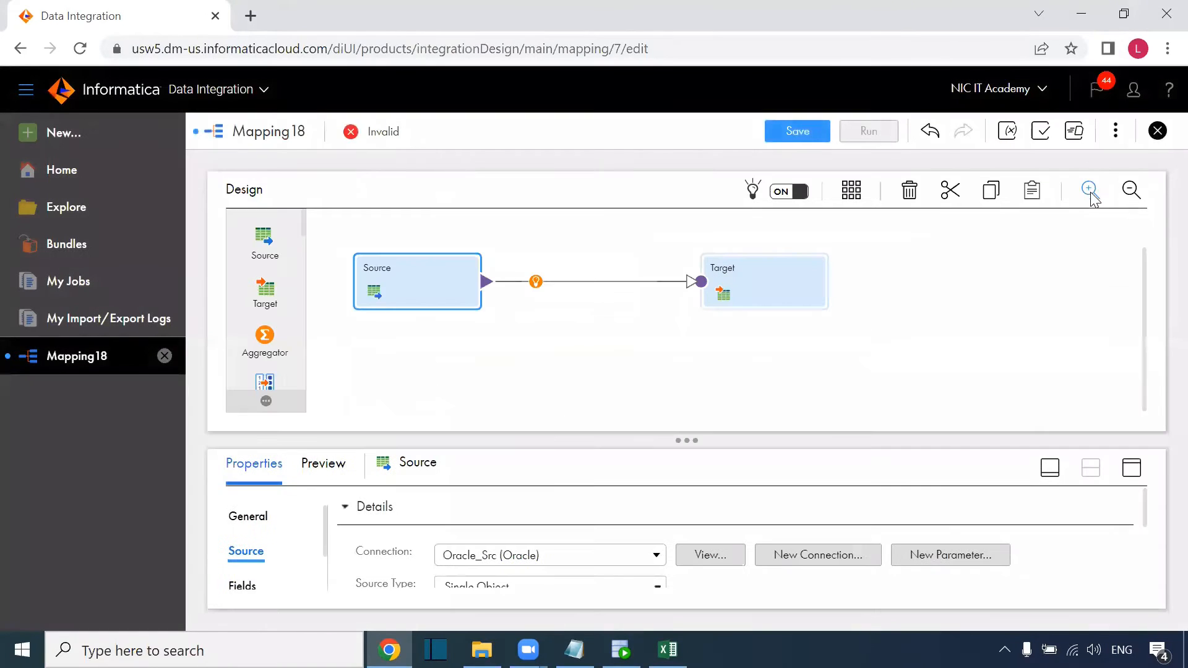
{"action": "left_click_drag", "start_coordinate": [767, 283], "coordinate": [859, 293]}
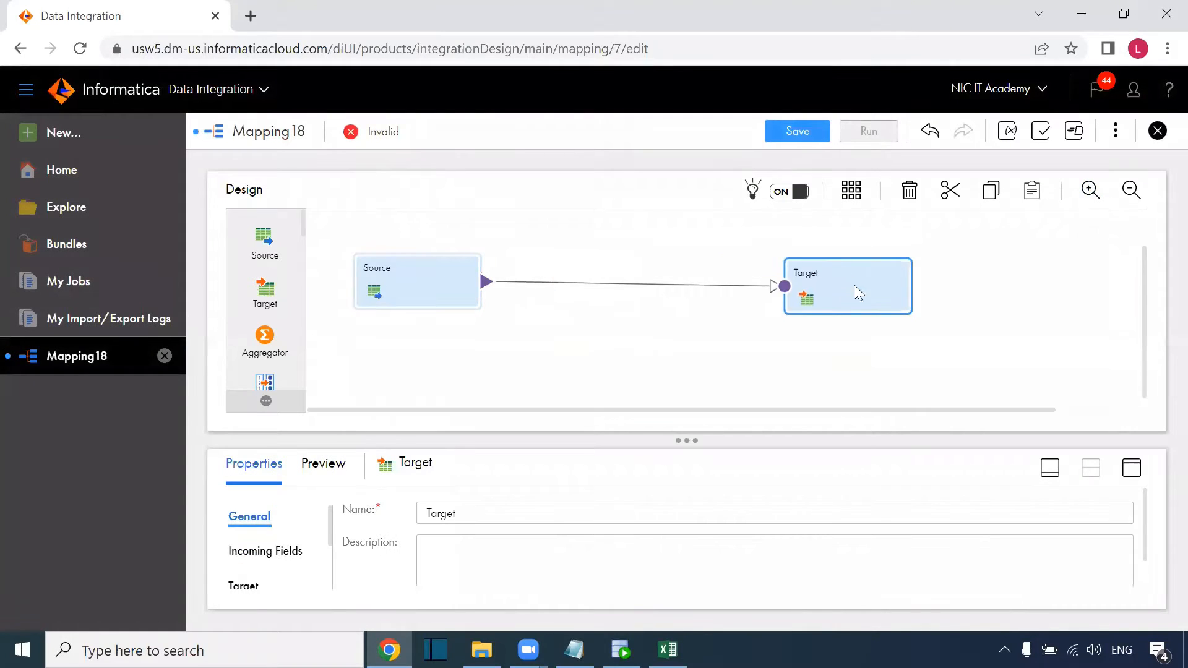
{"action": "left_click", "coordinate": [1132, 468]}
{"action": "left_click", "coordinate": [255, 309]}
{"action": "left_click", "coordinate": [538, 277]}
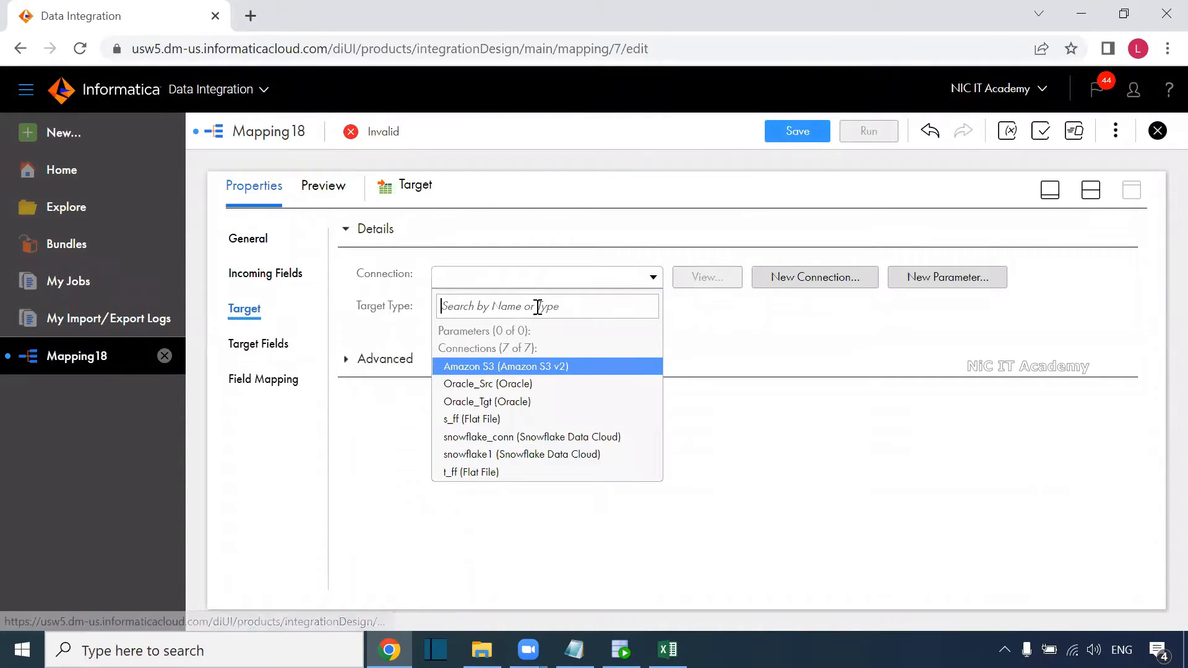
{"action": "left_click", "coordinate": [523, 385]}
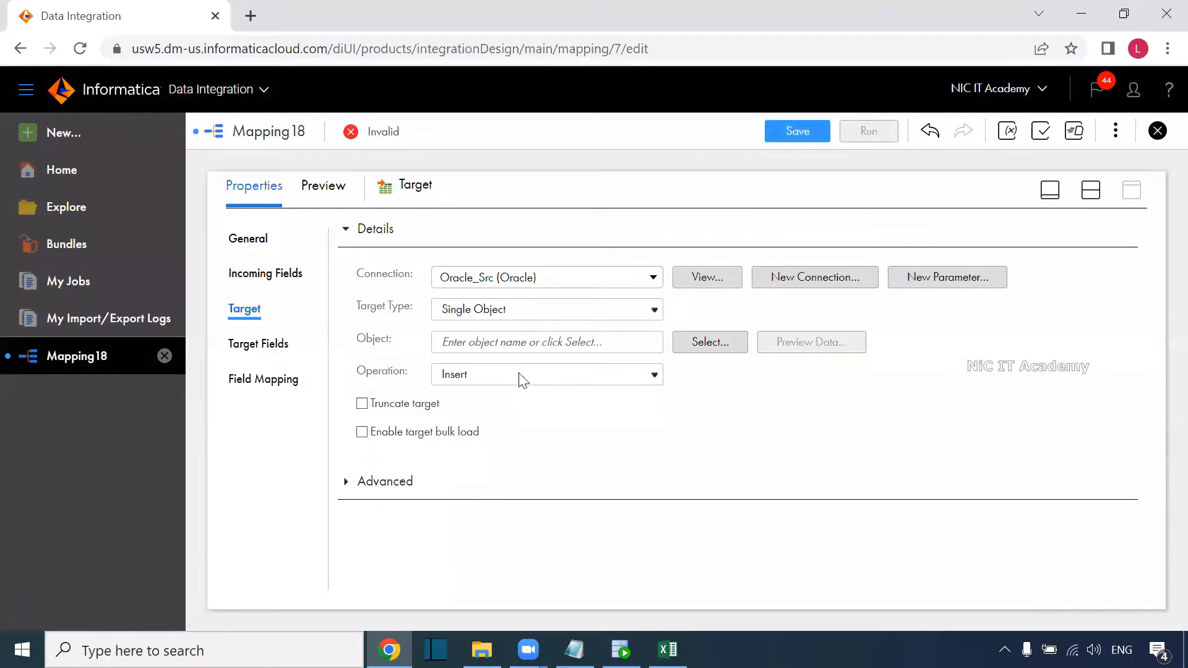
{"action": "left_click", "coordinate": [540, 286]}
{"action": "left_click", "coordinate": [526, 404]}
Choose DIM_CUST_SCD3 as the Target object, then glance at the SCD Type-3 sheet.
{"action": "left_click", "coordinate": [698, 344]}
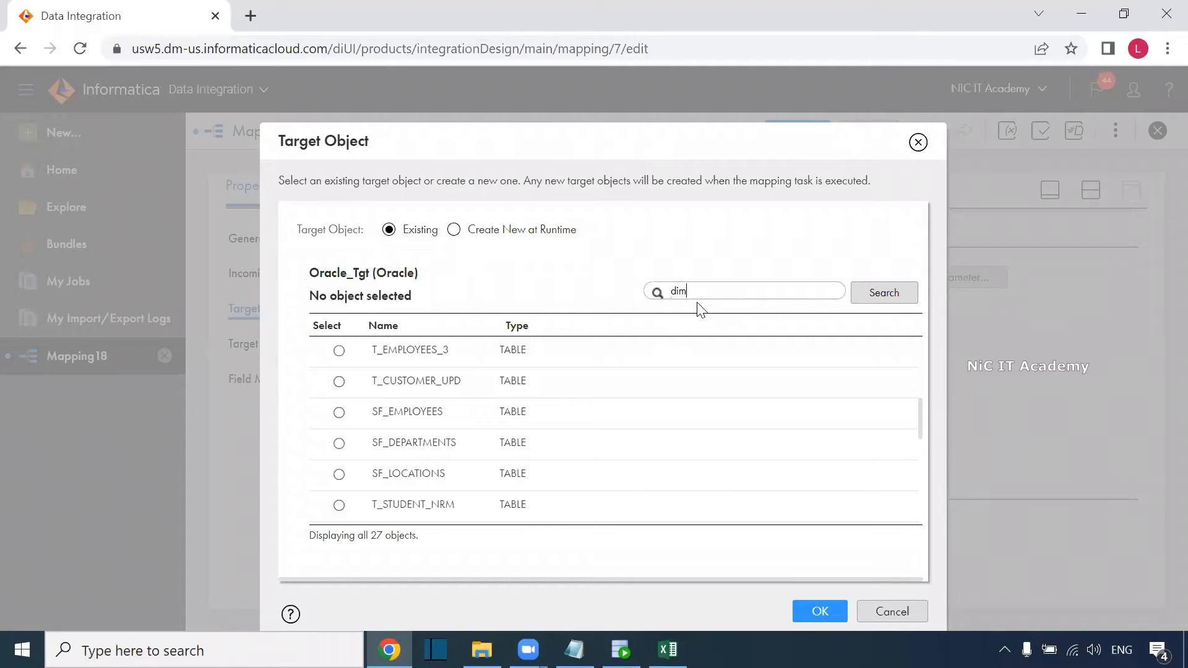
{"action": "type", "text": "dim"}
{"action": "key", "text": "Return"}
{"action": "left_click", "coordinate": [586, 352]}
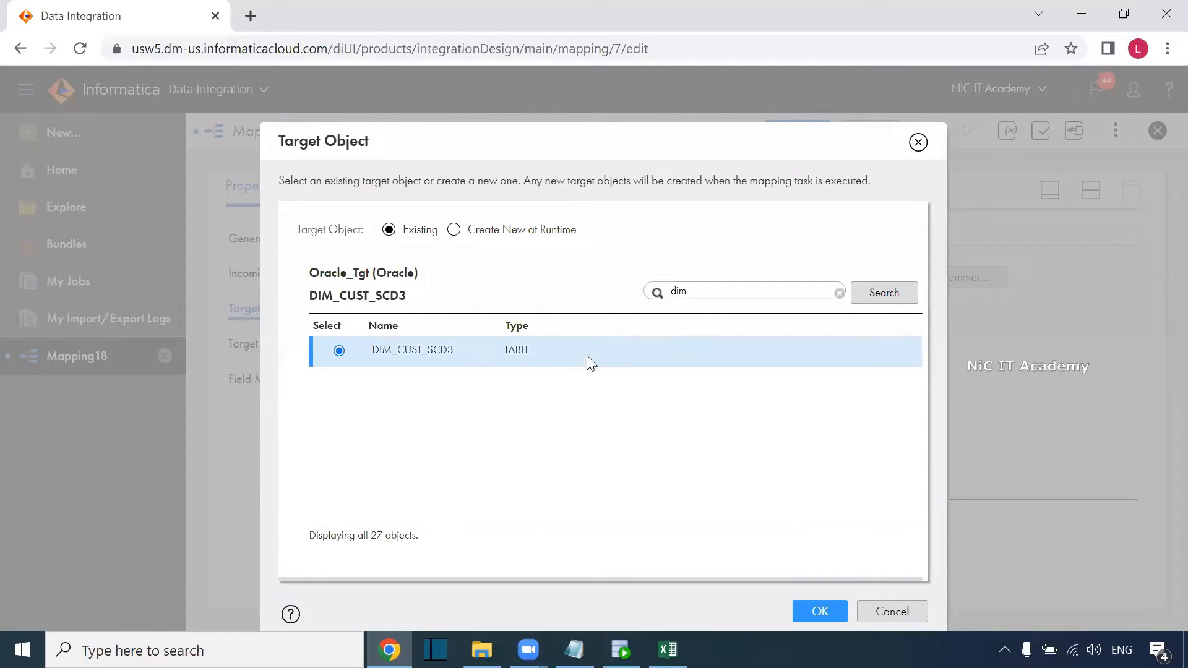
{"action": "left_click", "coordinate": [799, 621]}
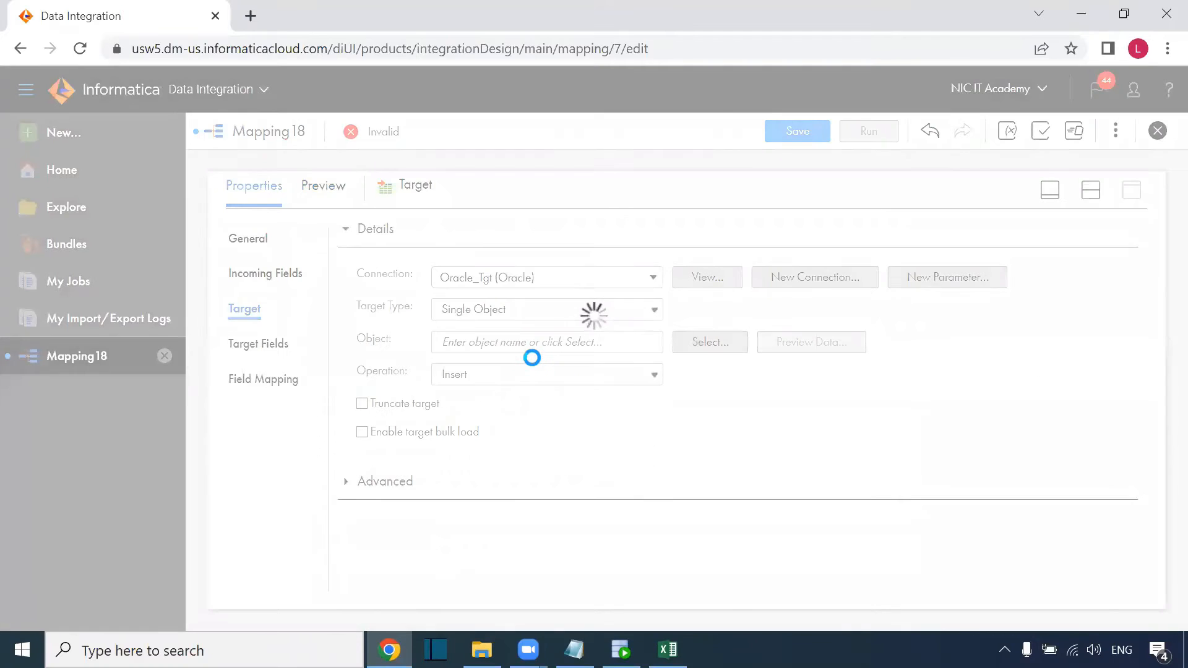
{"action": "key", "text": "alt+Tab"}
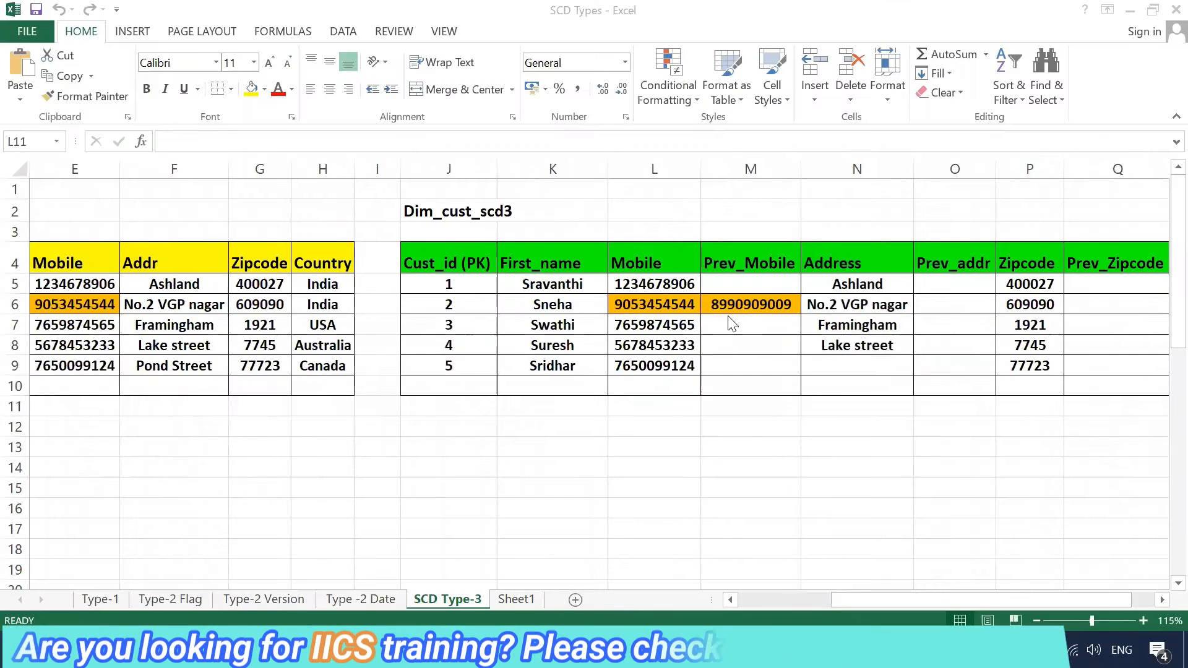
{"action": "key", "text": "alt+Tab"}
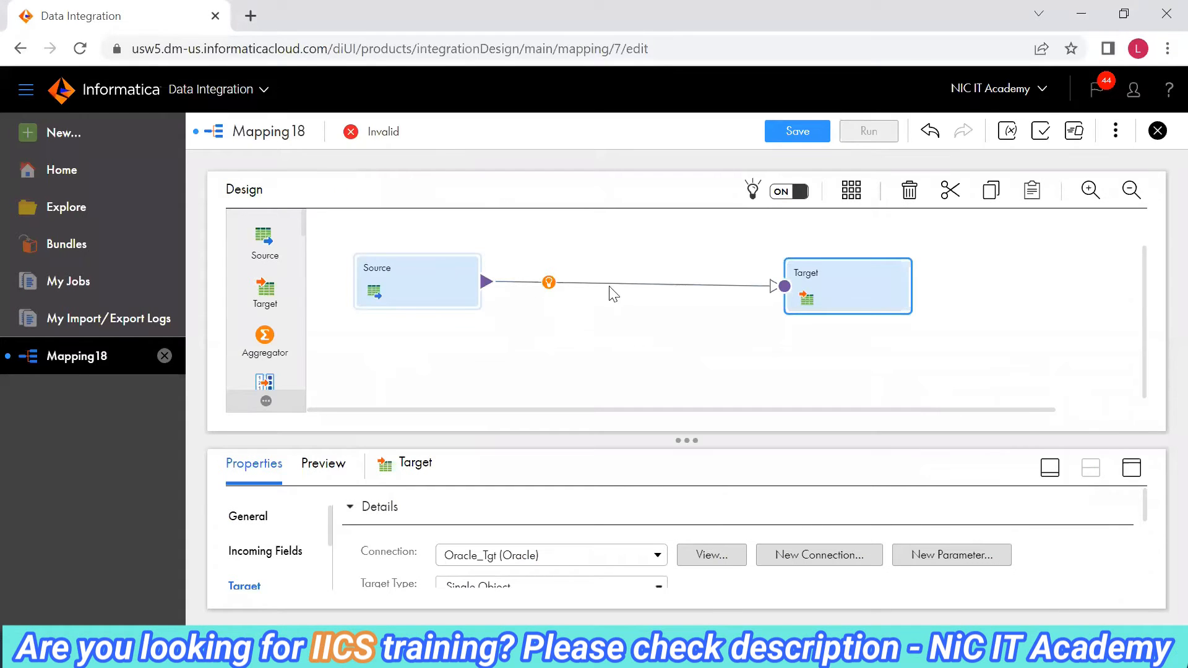
Insert a Lookup between Source and Target and give it the Oracle_Tgt connection.
{"action": "left_click", "coordinate": [548, 283]}
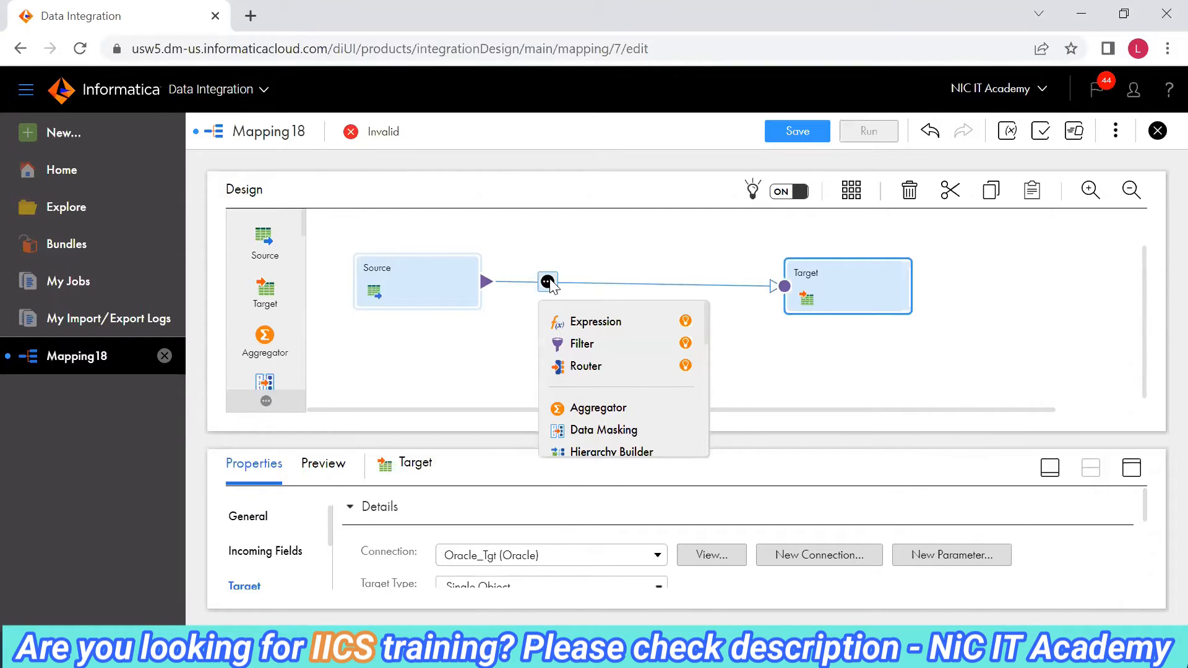
{"action": "scroll", "coordinate": [584, 352], "scroll_direction": "down", "scroll_amount": 3}
{"action": "left_click", "coordinate": [584, 353]}
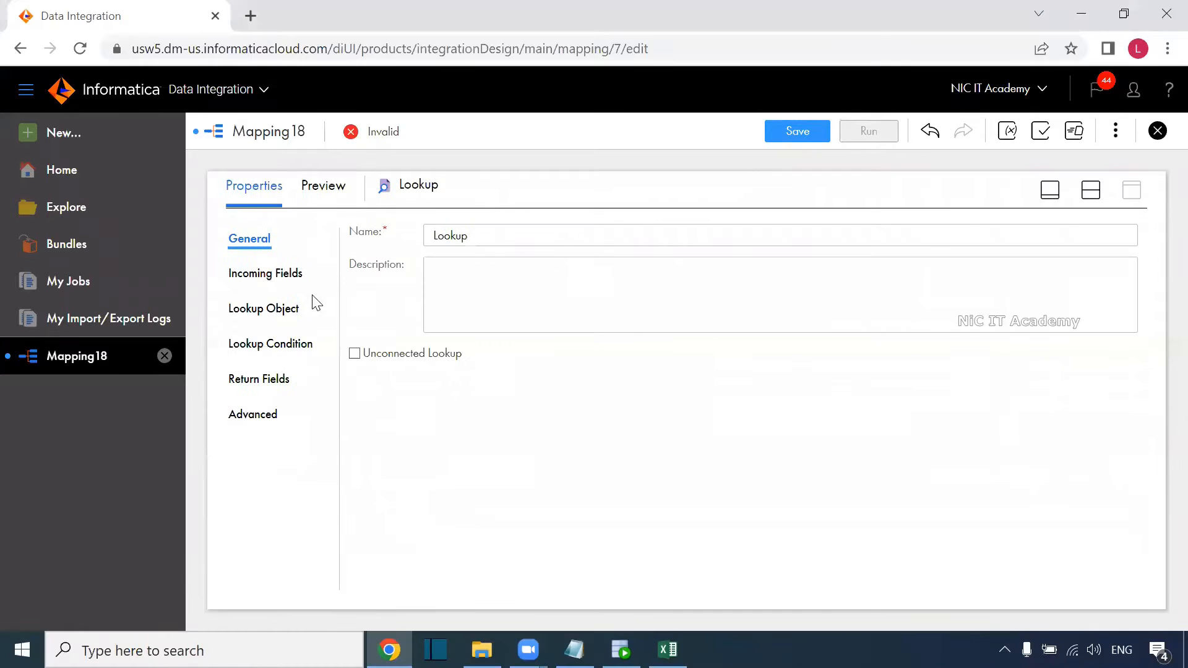
{"action": "left_click", "coordinate": [287, 314]}
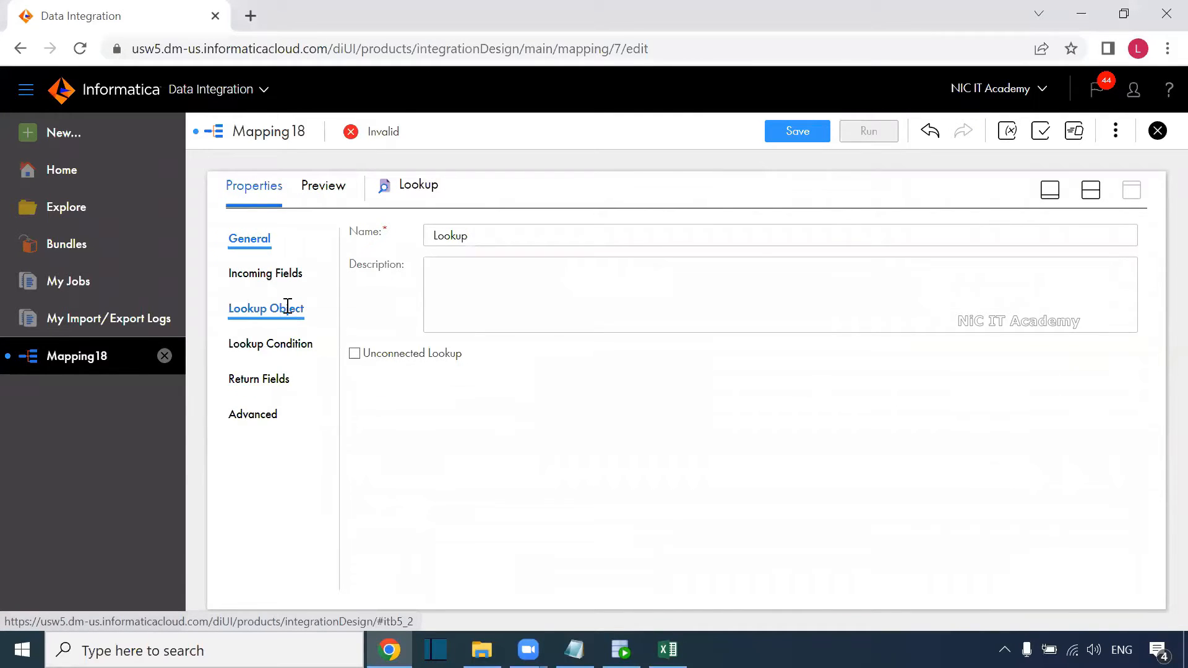
{"action": "left_click", "coordinate": [475, 280]}
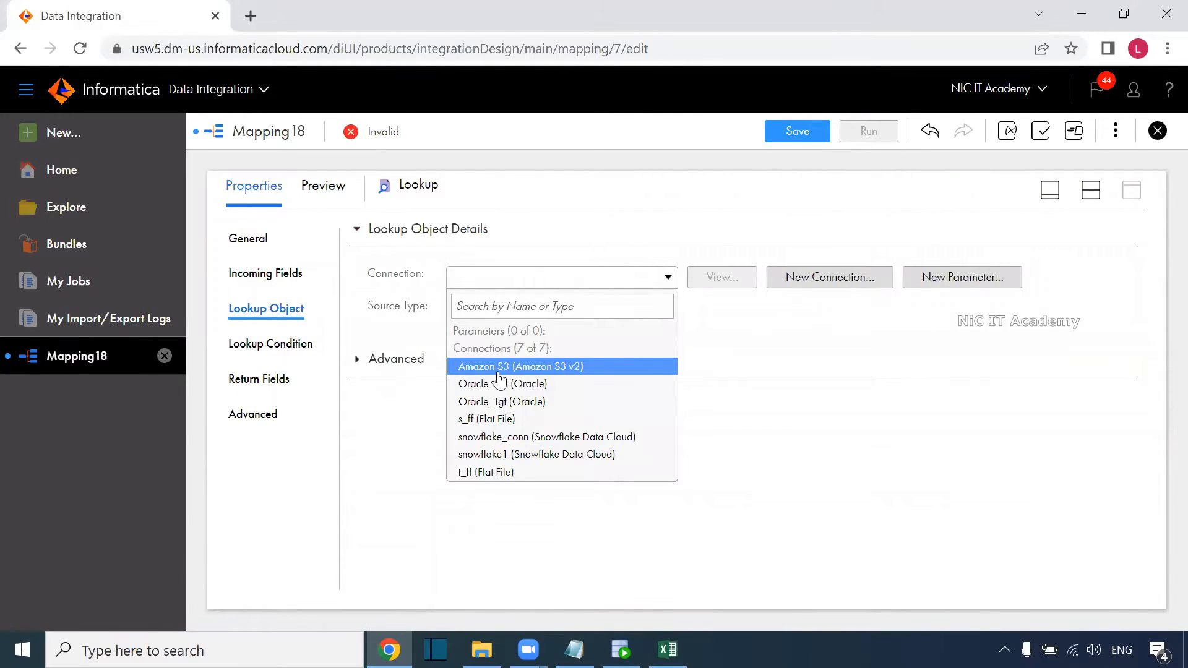
{"action": "left_click", "coordinate": [519, 403]}
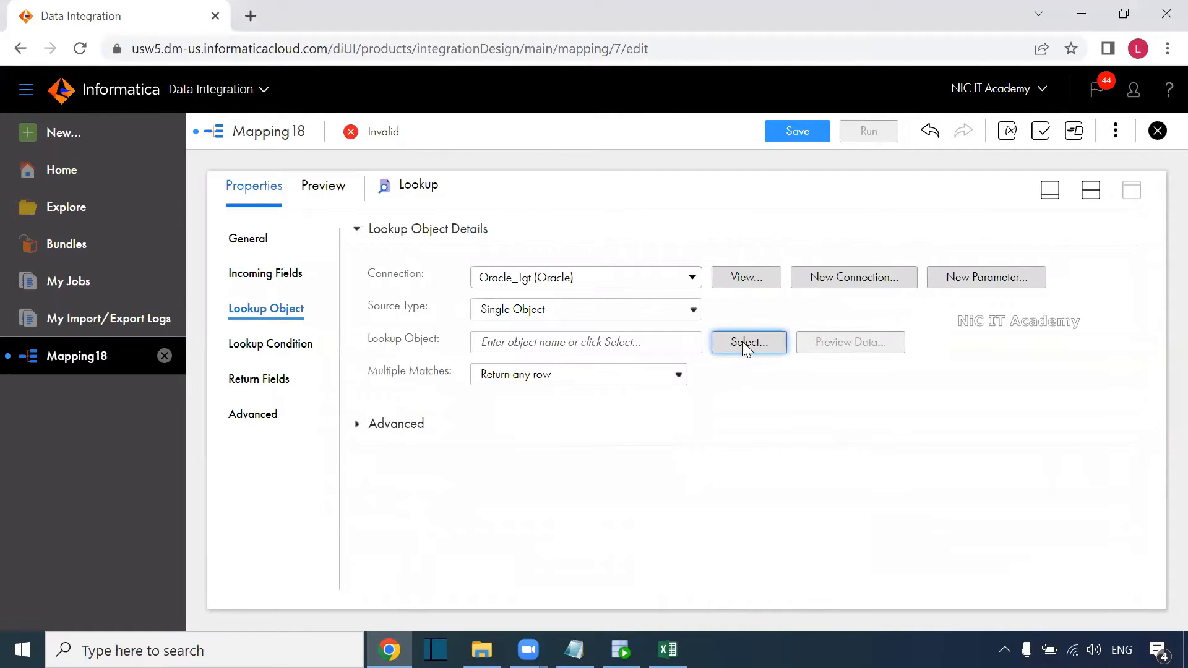
Choose DIM_CUST_SCD3 as the Lookup Object after filtering the table list by 'dim'.
{"action": "left_click", "coordinate": [745, 342]}
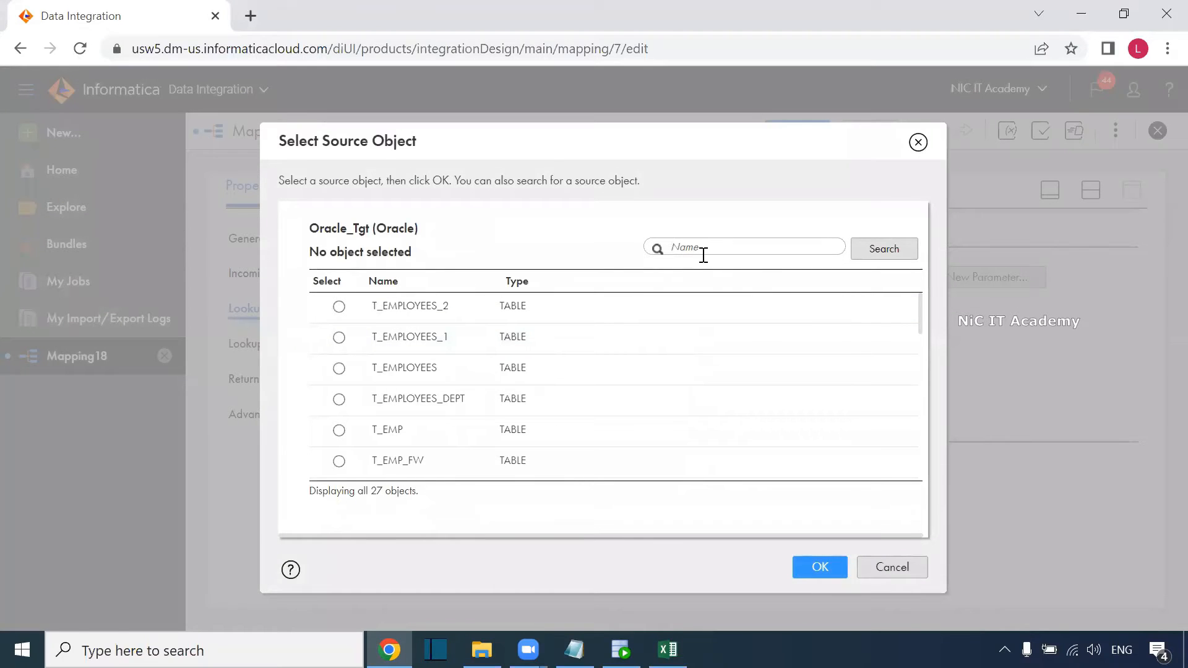
{"action": "left_click", "coordinate": [703, 254]}
{"action": "type", "text": "dim"}
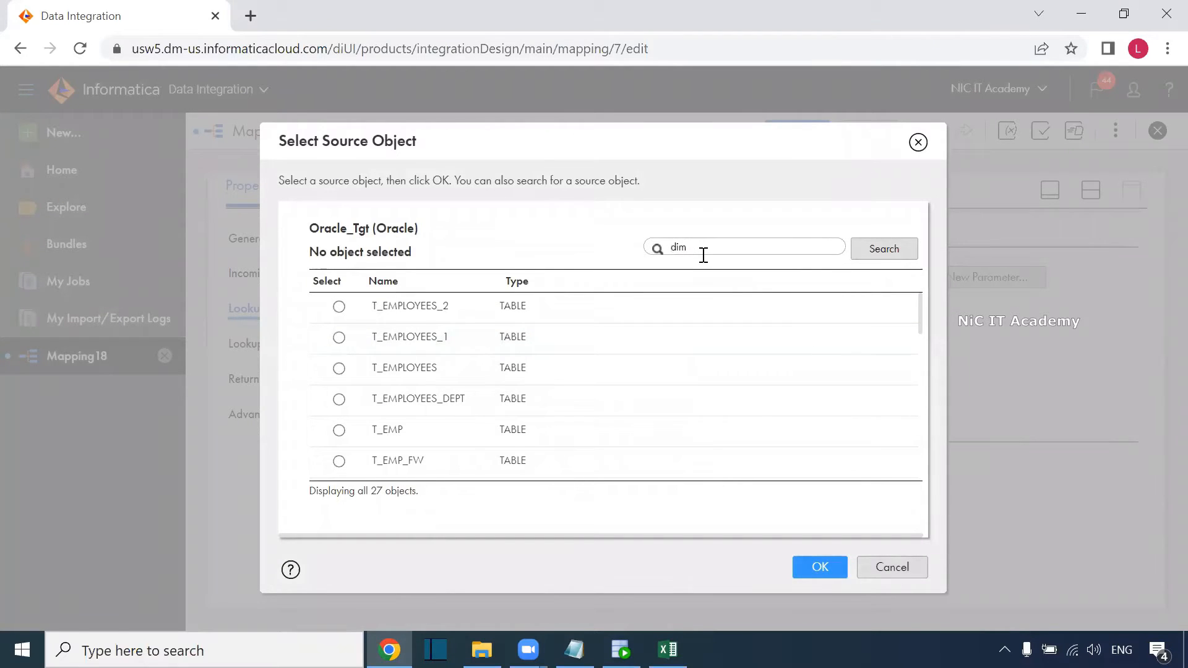
{"action": "key", "text": "Return"}
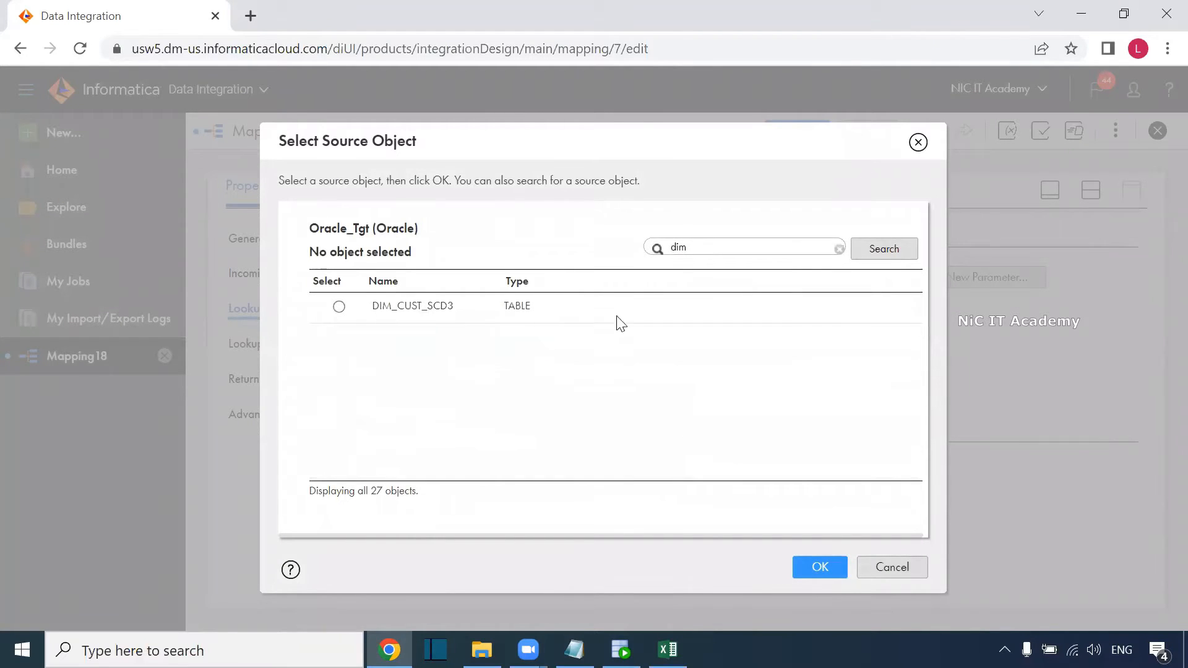
{"action": "left_click", "coordinate": [627, 316]}
{"action": "left_click", "coordinate": [829, 569]}
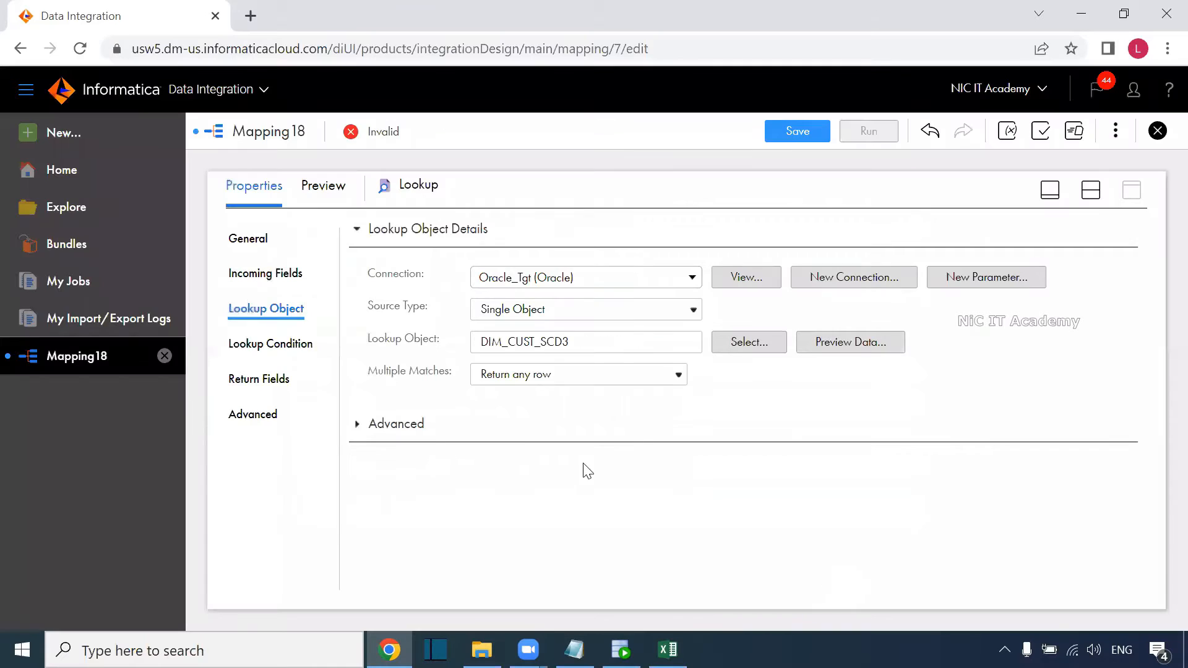
{"action": "left_click", "coordinate": [315, 362]}
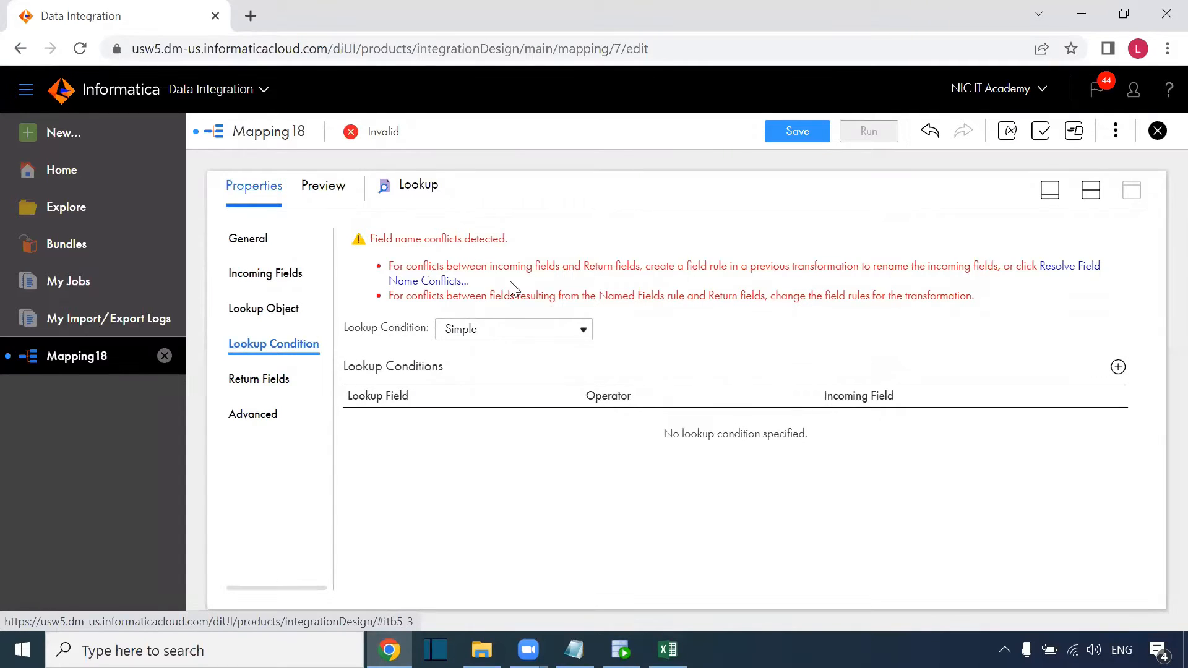
Resolve field name conflicts by prefixing all source fields with src_.
{"action": "left_click", "coordinate": [1072, 272]}
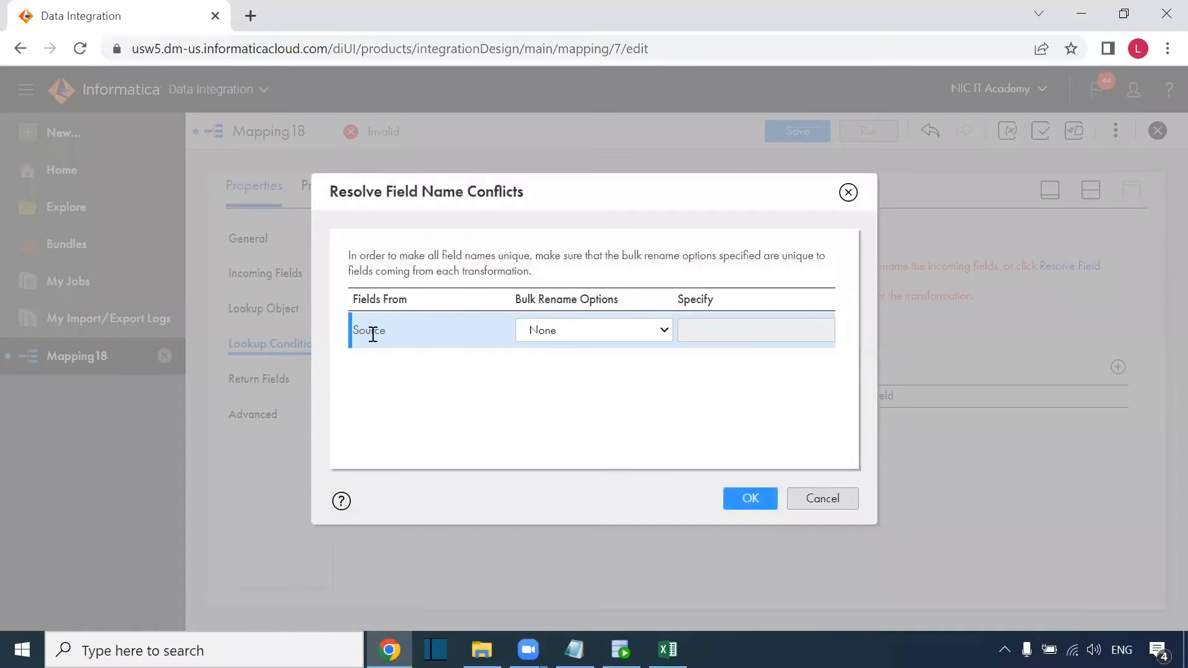
{"action": "left_click", "coordinate": [605, 333]}
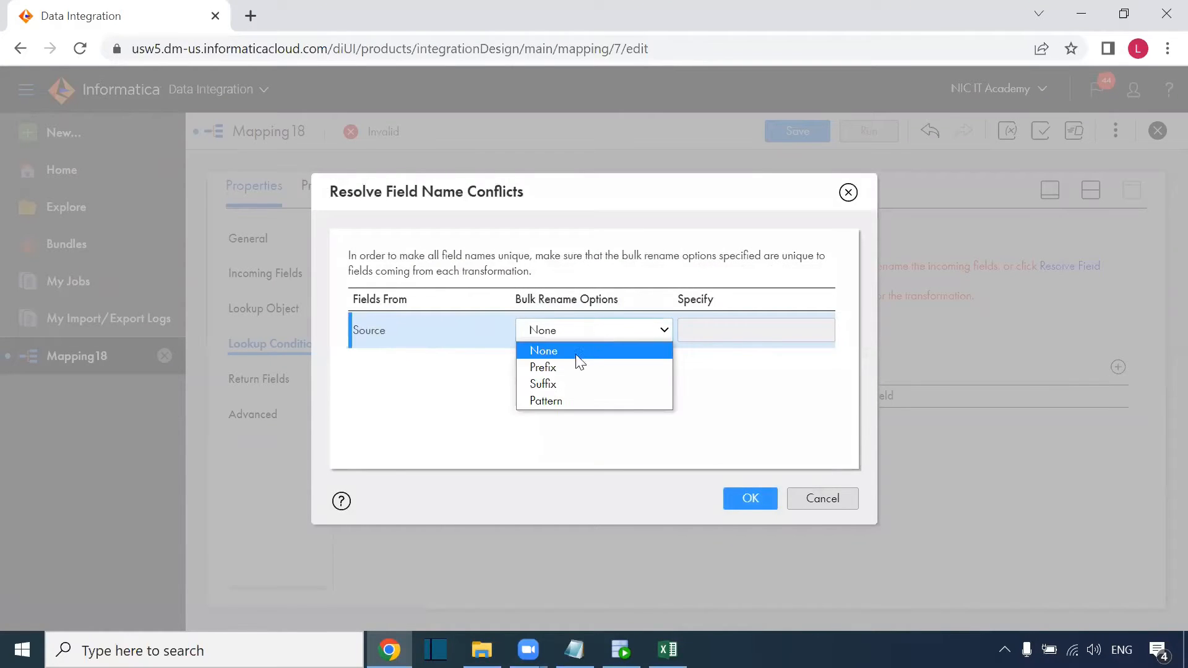
{"action": "left_click", "coordinate": [576, 368]}
{"action": "left_click", "coordinate": [706, 326]}
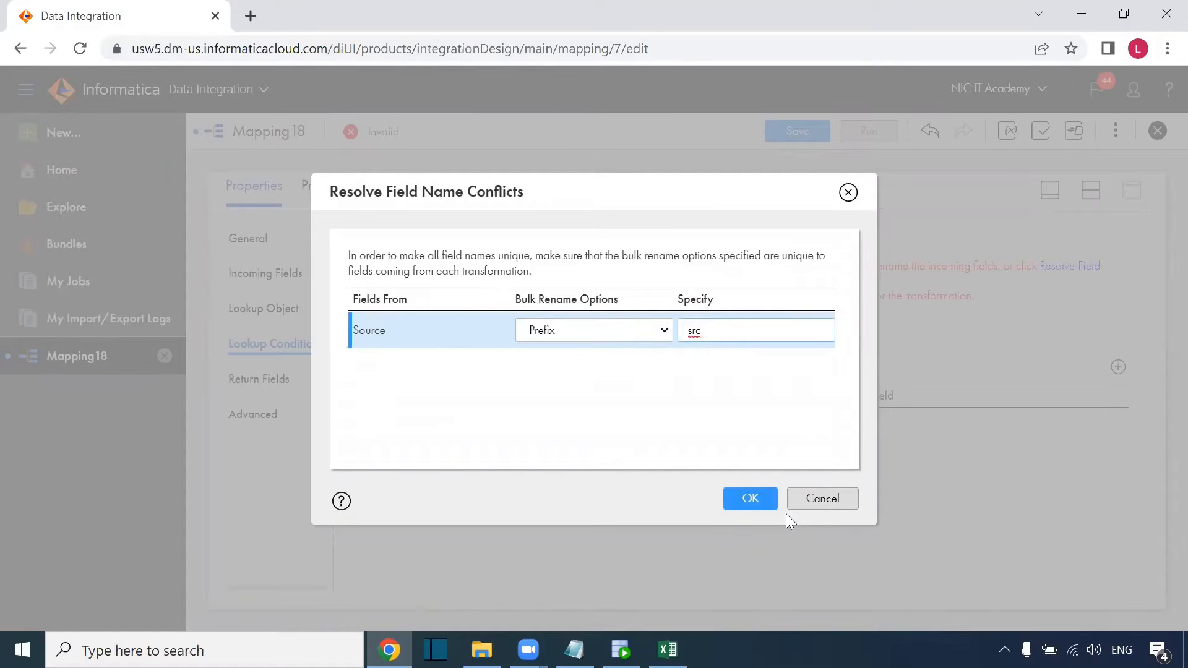
{"action": "left_click", "coordinate": [751, 499]}
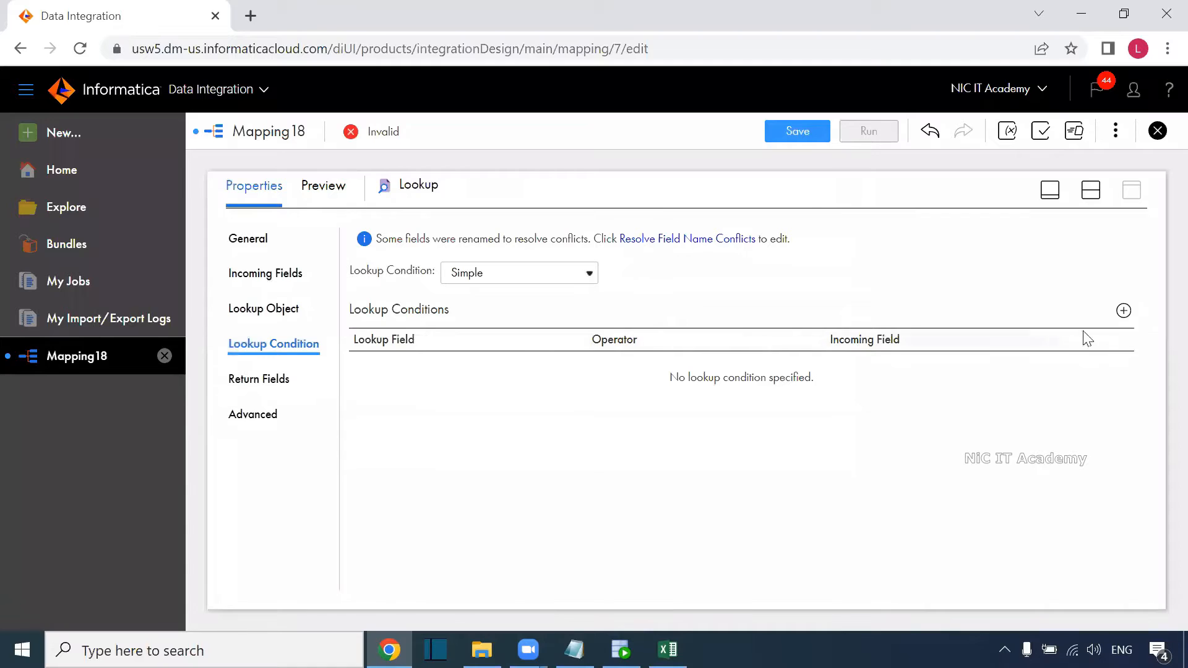
Add the lookup condition CUSTOMER_ID = src_CUSTOMER_ID.
{"action": "left_click", "coordinate": [1123, 311]}
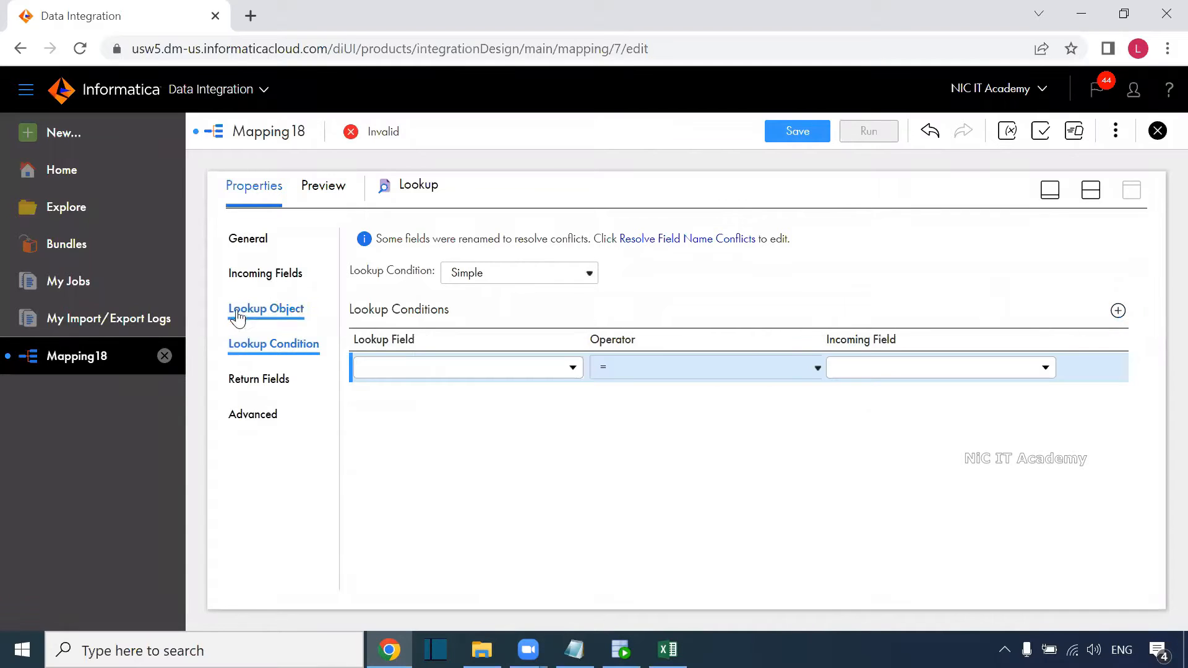
{"action": "left_click", "coordinate": [463, 371]}
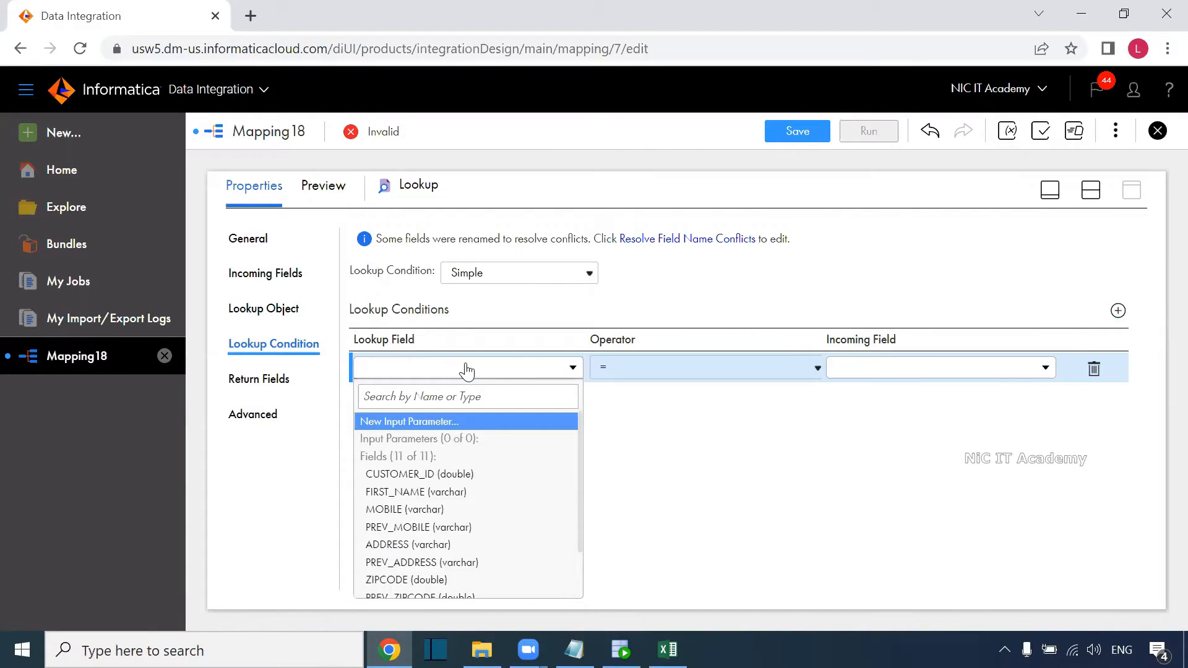
{"action": "left_click", "coordinate": [474, 474]}
{"action": "left_click", "coordinate": [1037, 371]}
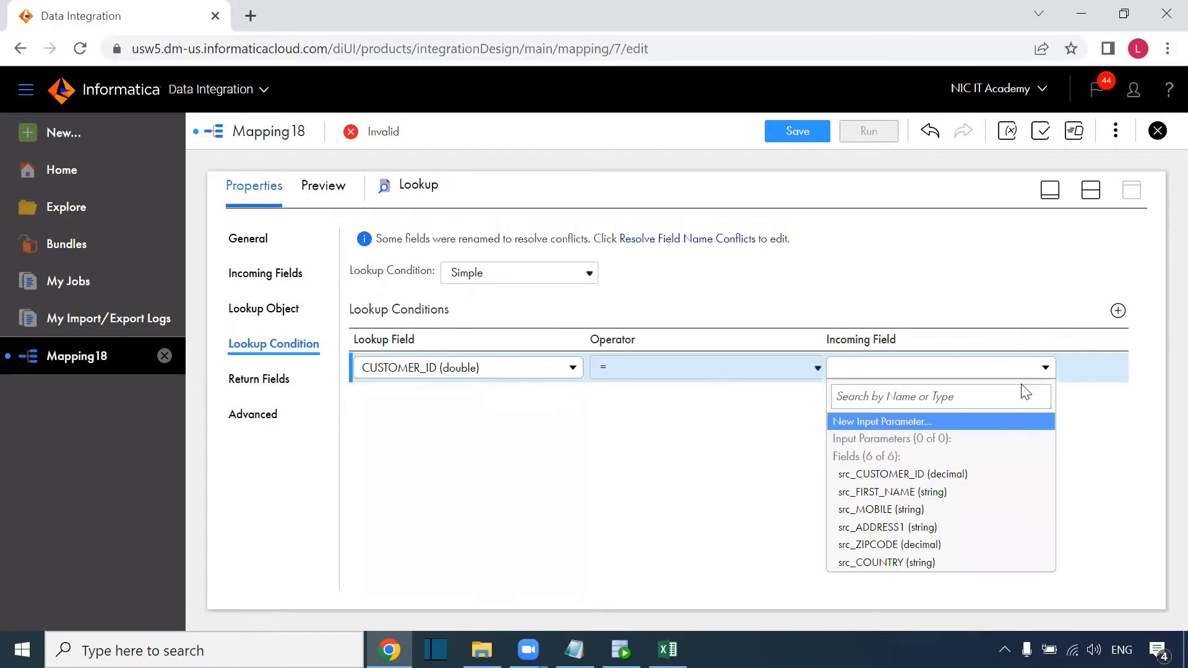
{"action": "left_click", "coordinate": [1002, 474]}
{"action": "left_click", "coordinate": [867, 480]}
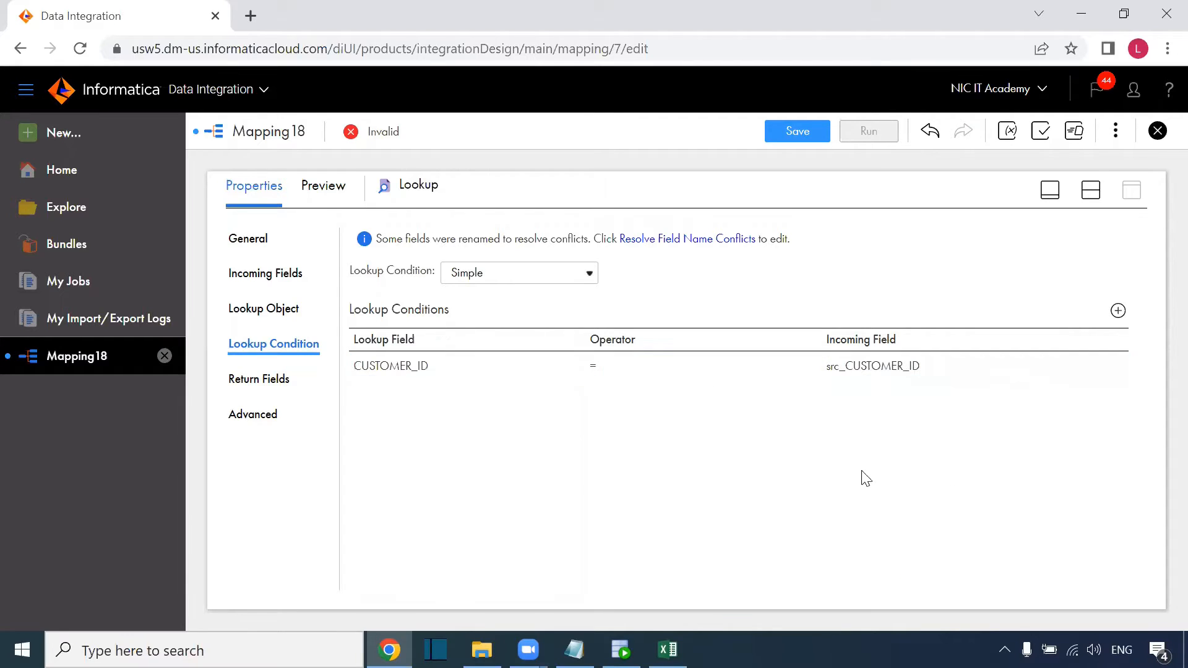
{"action": "left_click", "coordinate": [906, 375]}
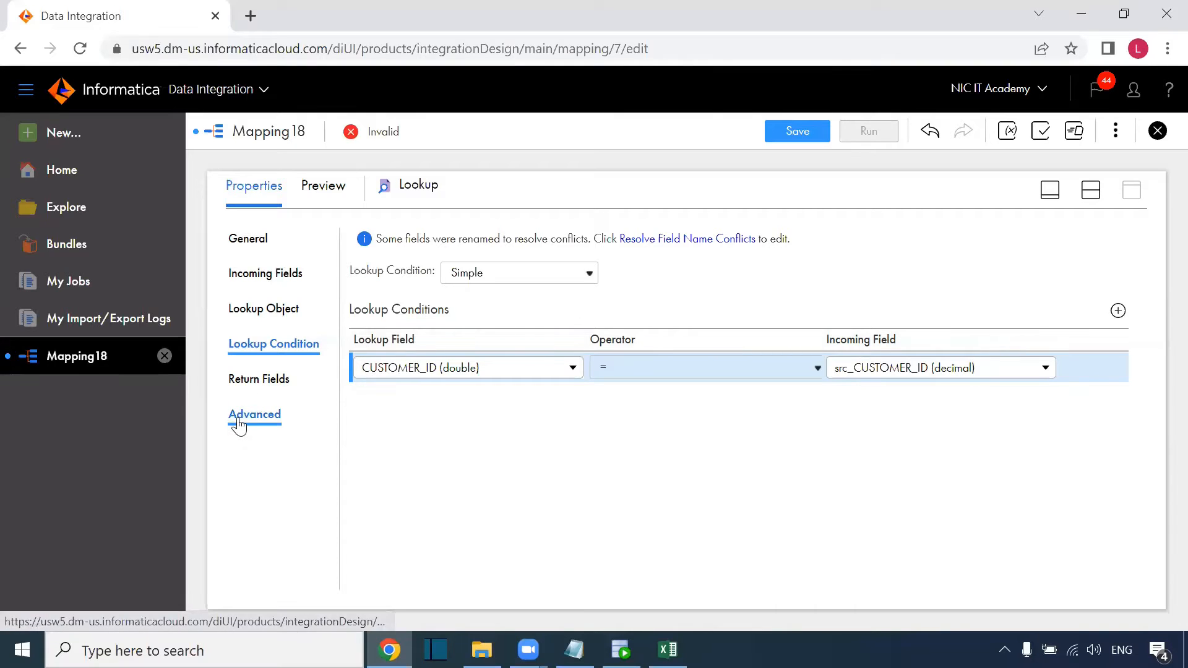
Edit the return field metadata so CUSTOMER_ID's native type is decimal.
{"action": "left_click", "coordinate": [258, 381]}
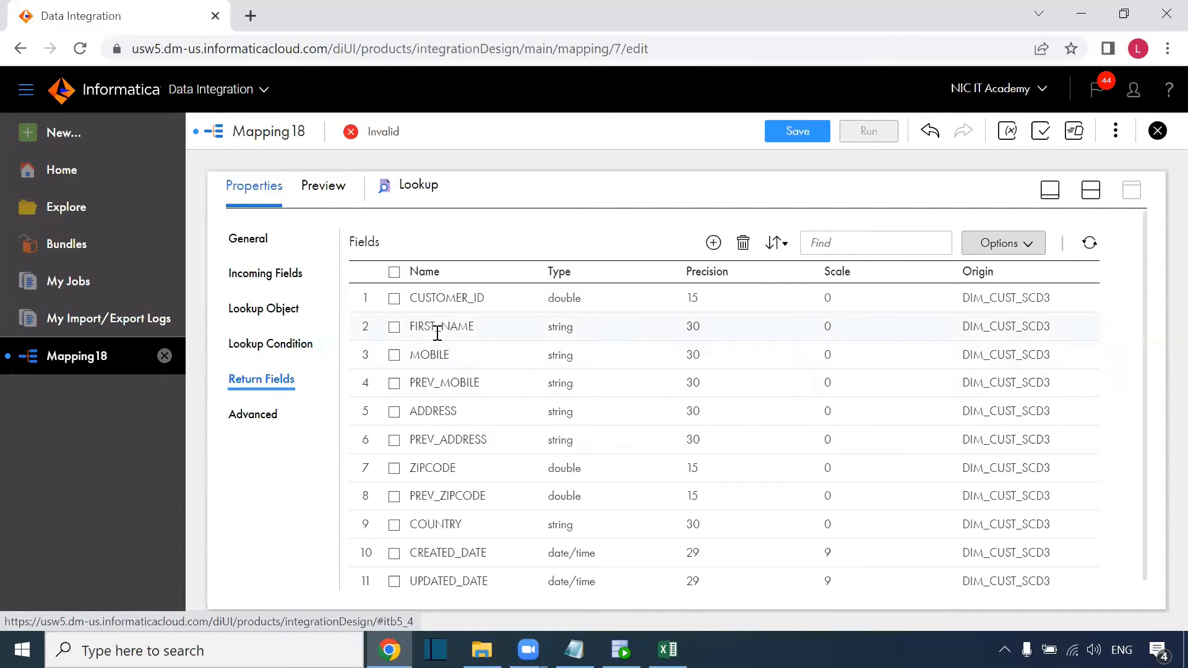
{"action": "left_click", "coordinate": [524, 303]}
{"action": "left_click", "coordinate": [559, 298]}
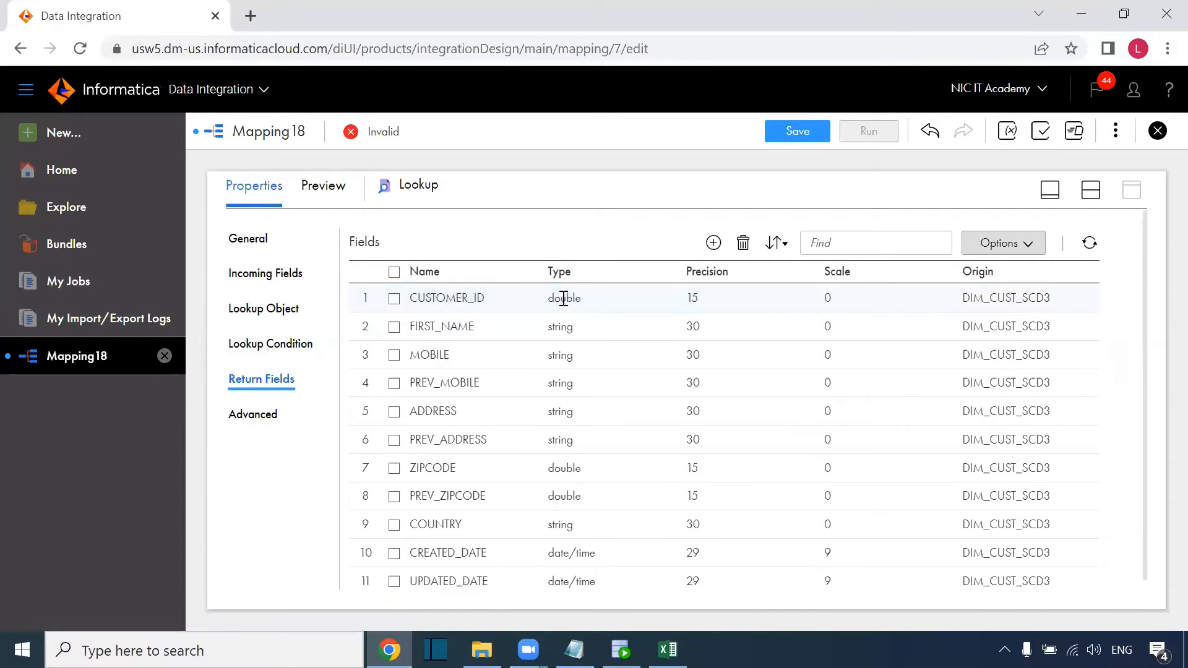
{"action": "left_click", "coordinate": [513, 306]}
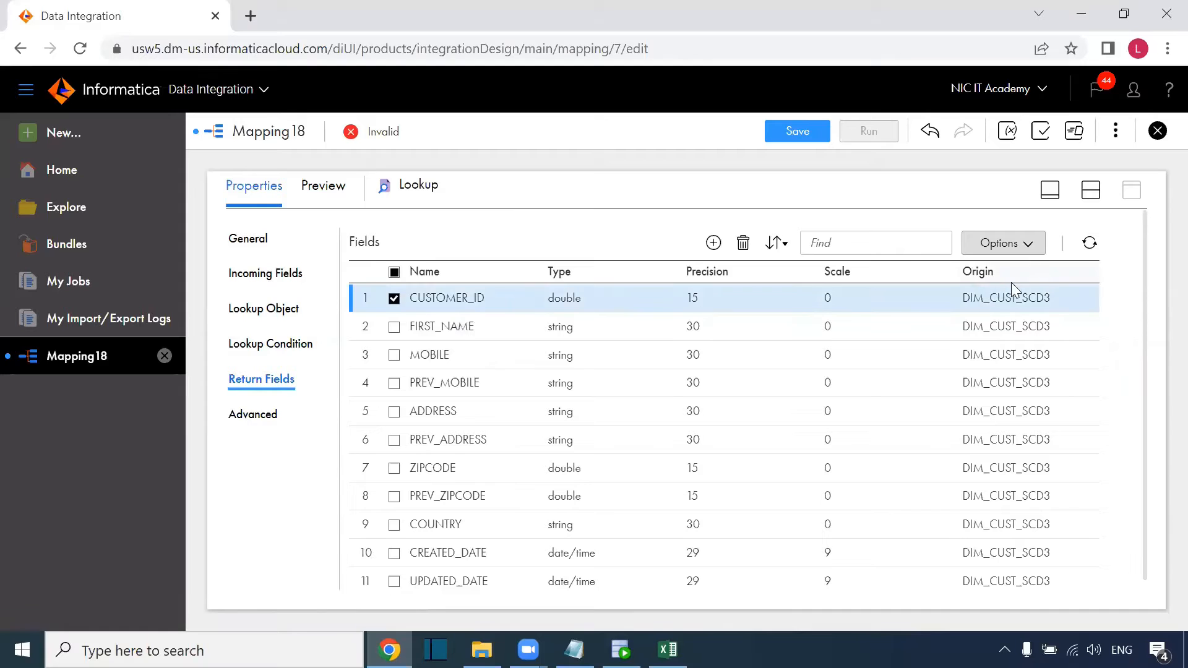
{"action": "left_click", "coordinate": [1038, 248]}
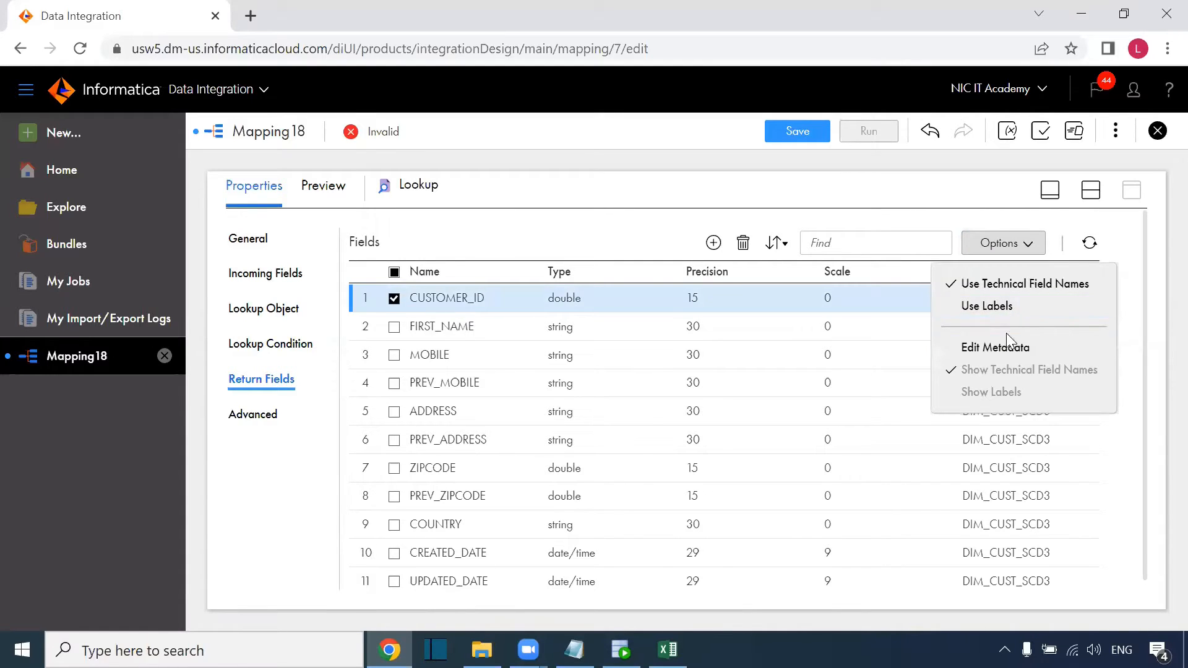
{"action": "left_click", "coordinate": [1005, 348]}
{"action": "left_click", "coordinate": [592, 315]}
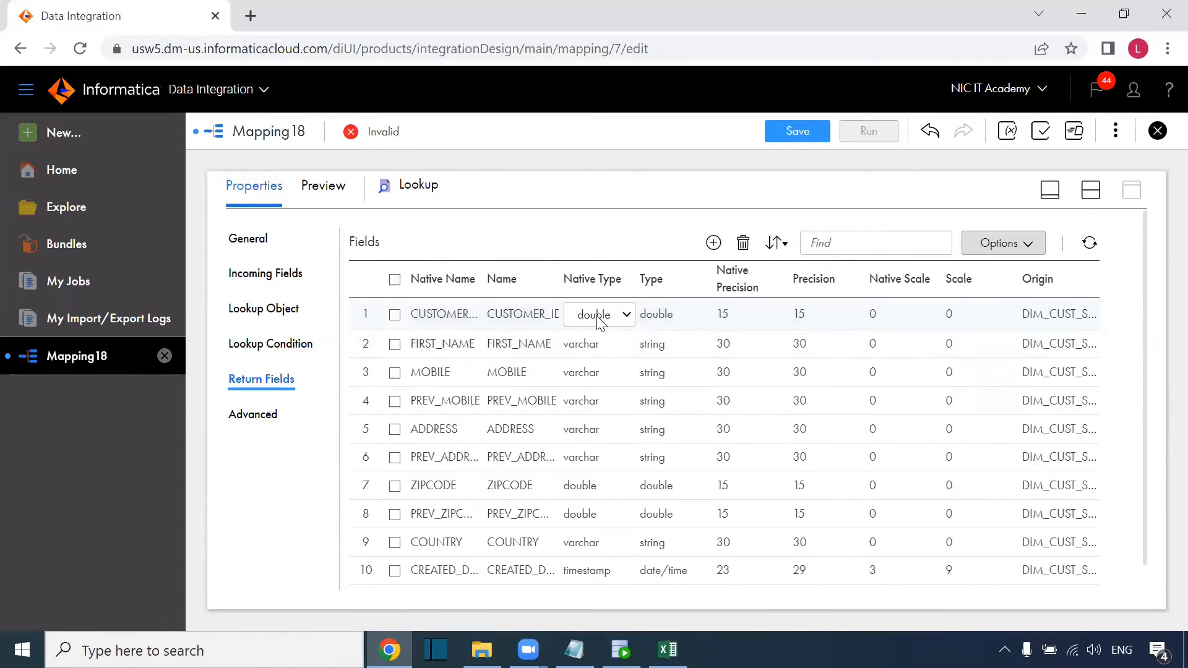
{"action": "left_click", "coordinate": [595, 316]}
{"action": "left_click", "coordinate": [601, 400]}
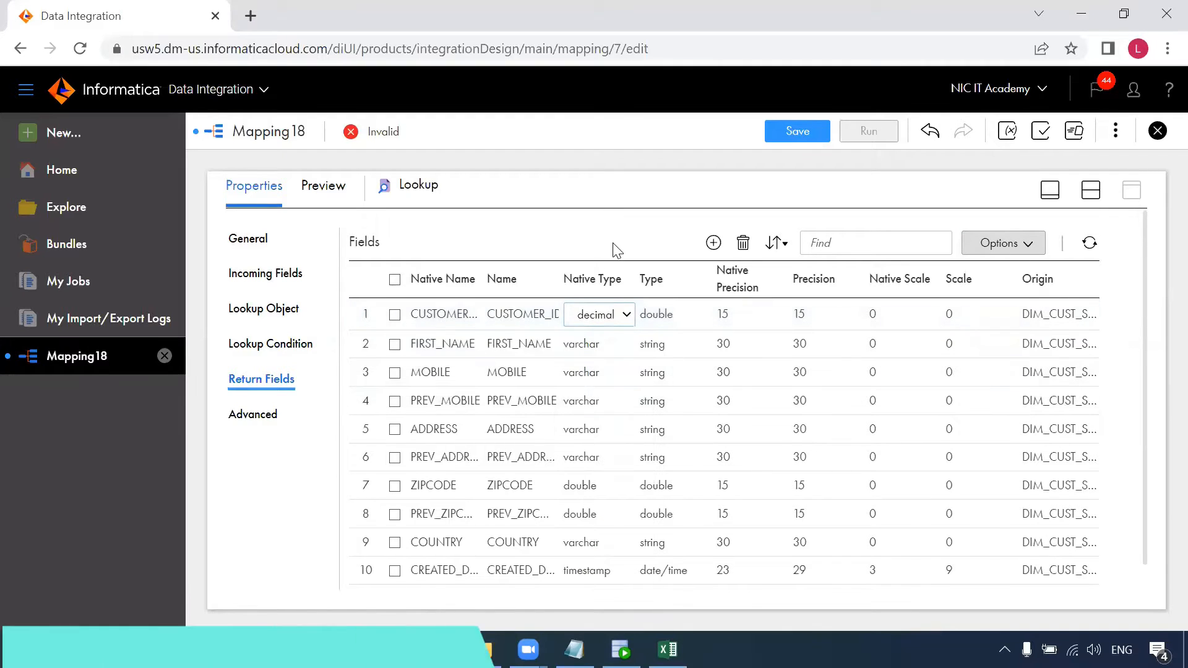
Expand the Lookup Object's advanced settings, then switch to the SCD Types workbook.
{"action": "left_click", "coordinate": [1091, 190]}
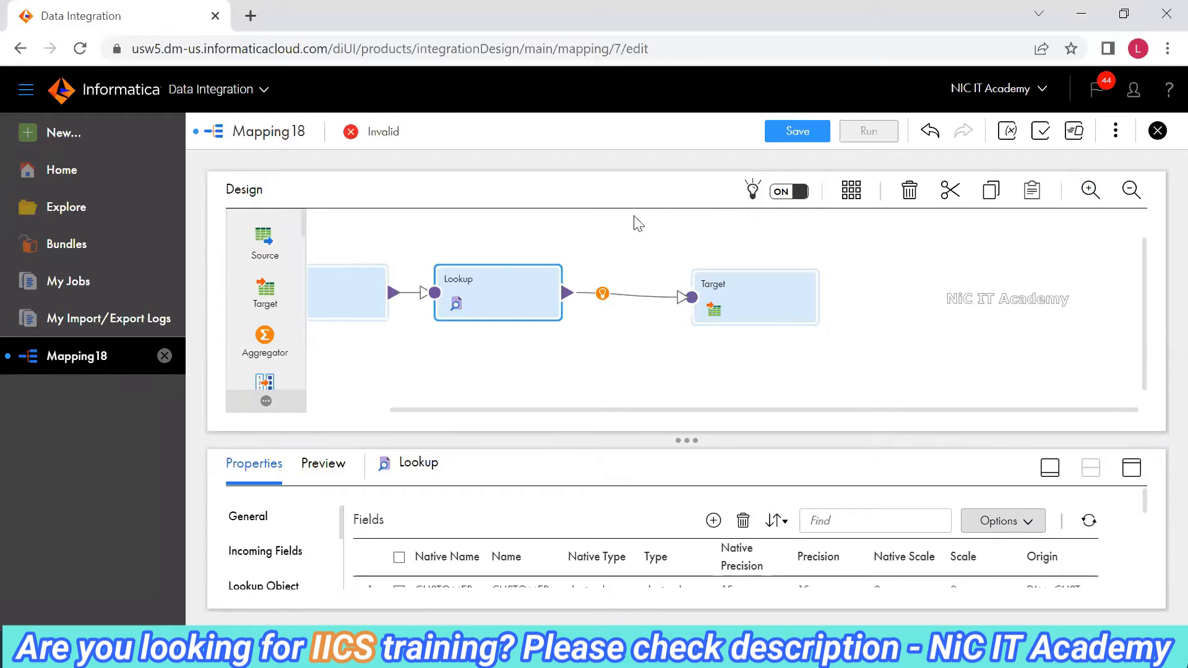
{"action": "left_click", "coordinate": [1132, 468]}
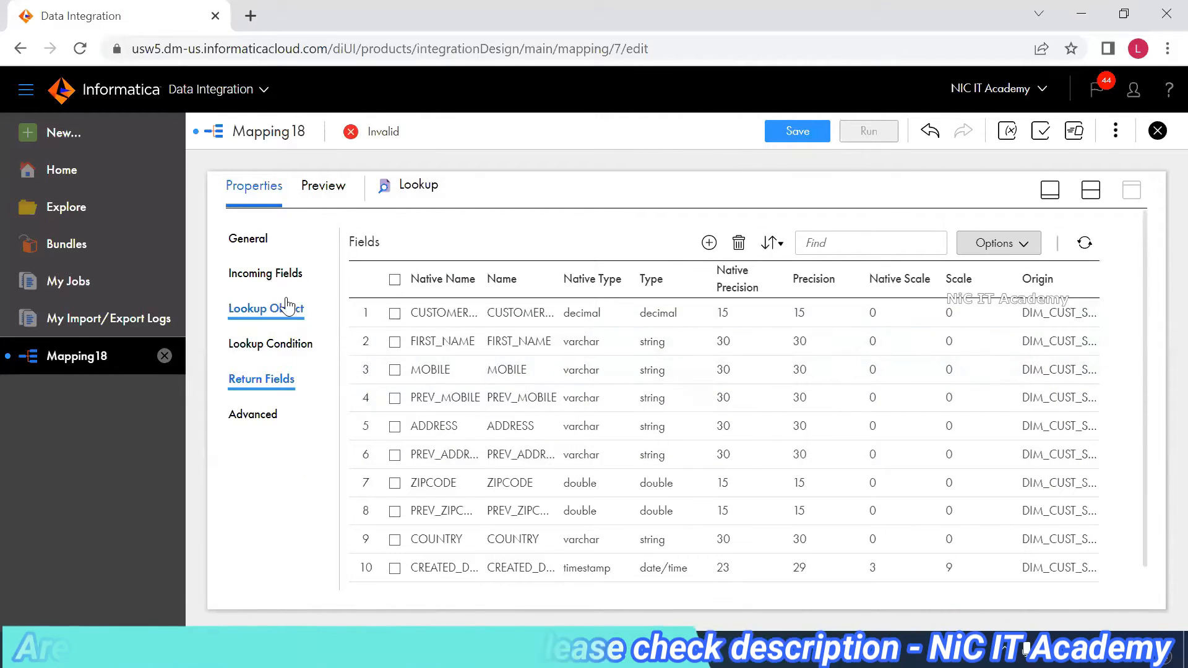
{"action": "left_click", "coordinate": [284, 309]}
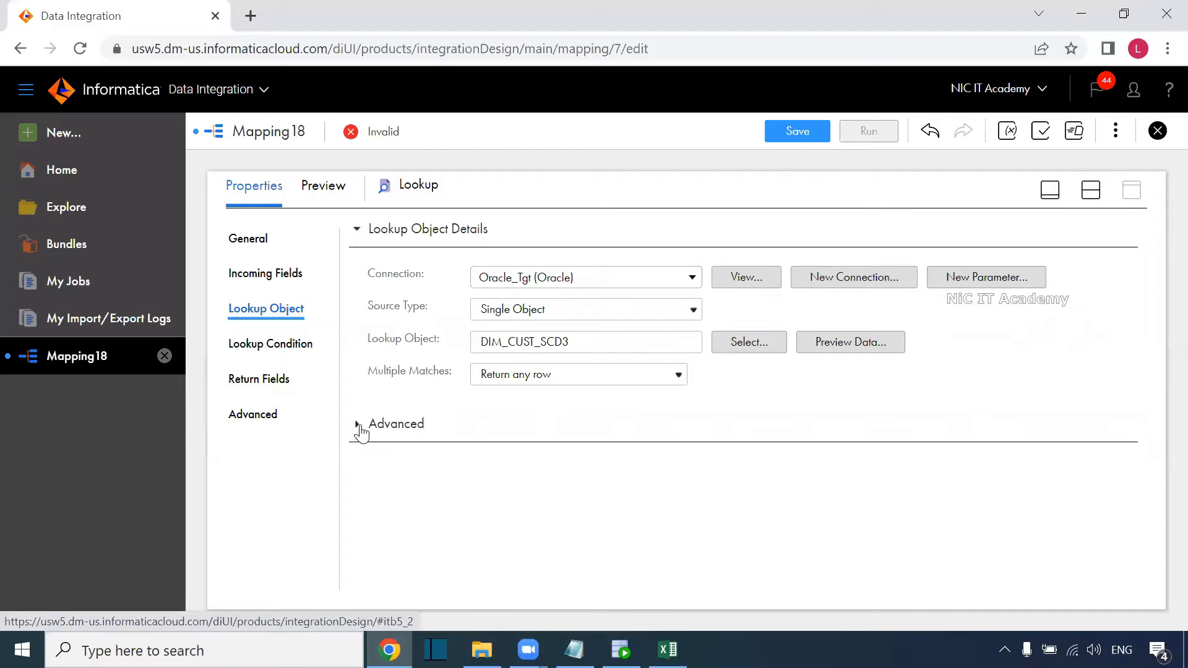
{"action": "left_click", "coordinate": [357, 426]}
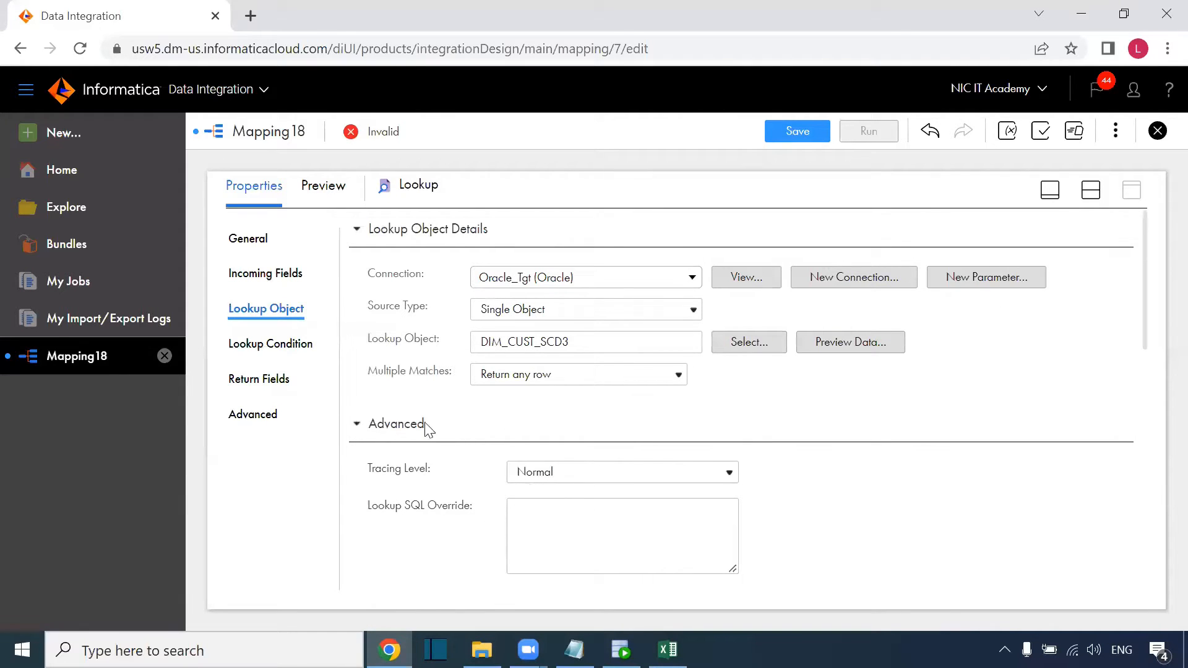
{"action": "left_click", "coordinate": [668, 650]}
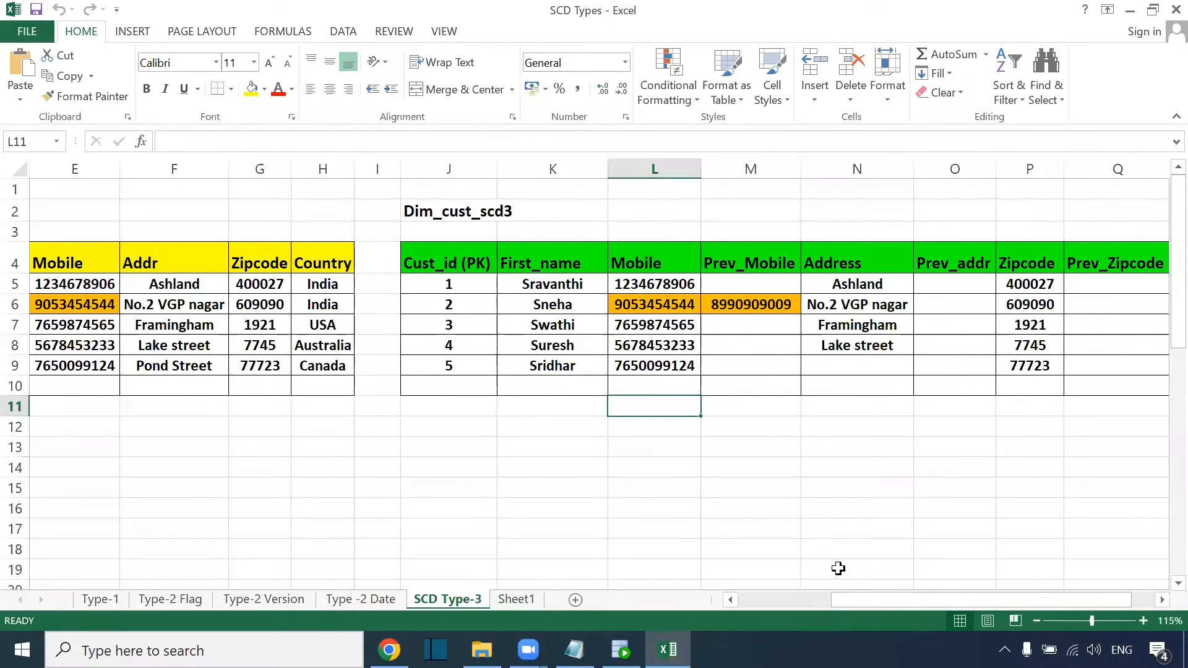
Highlight the Cust_id columns of the S_customer and Dim_cust_scd3 tables.
{"action": "left_click_drag", "start_coordinate": [860, 604], "coordinate": [796, 590]}
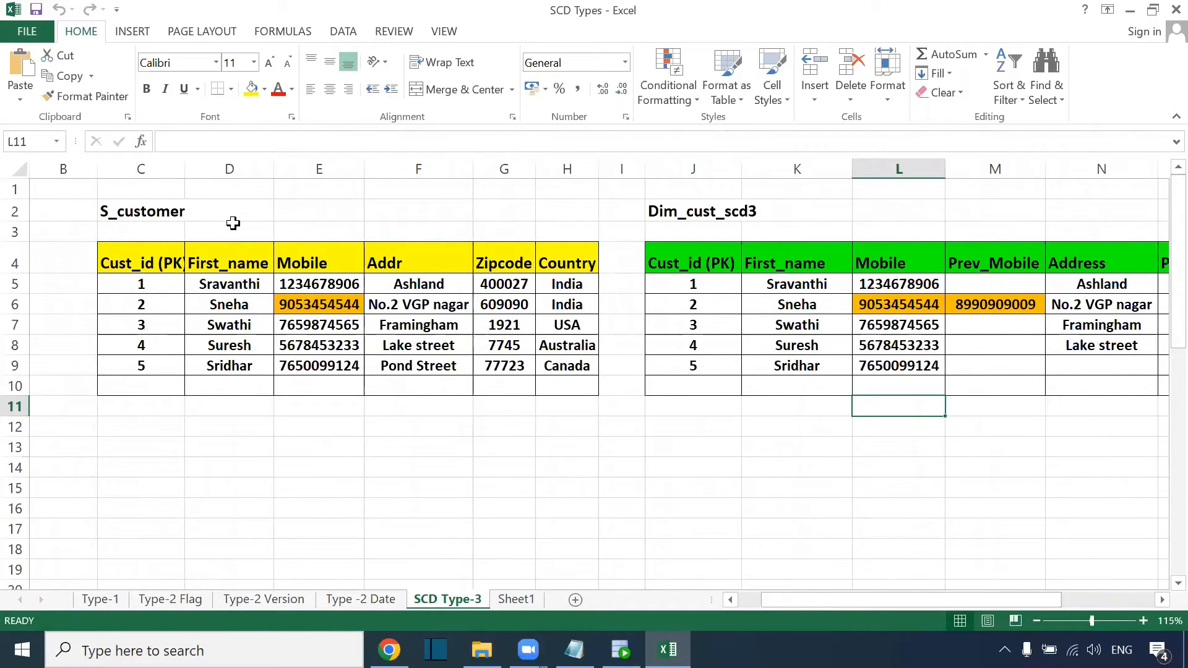
{"action": "left_click_drag", "start_coordinate": [233, 223], "coordinate": [223, 411]}
{"action": "left_click_drag", "start_coordinate": [126, 236], "coordinate": [87, 409]}
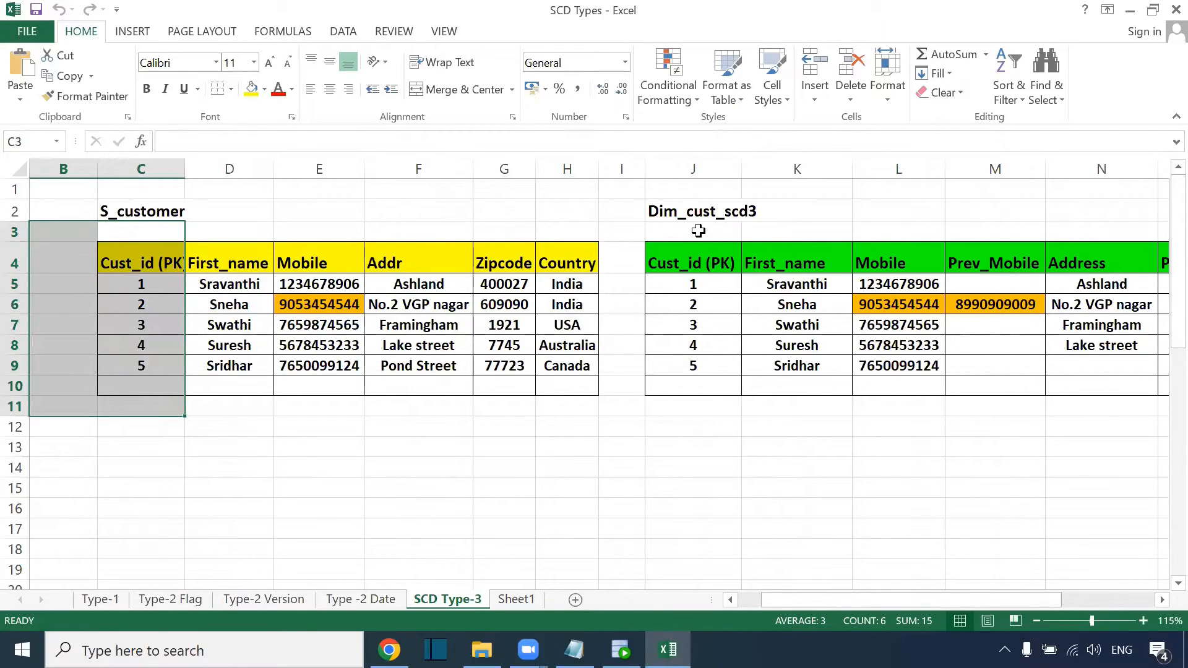
{"action": "left_click_drag", "start_coordinate": [698, 230], "coordinate": [695, 406]}
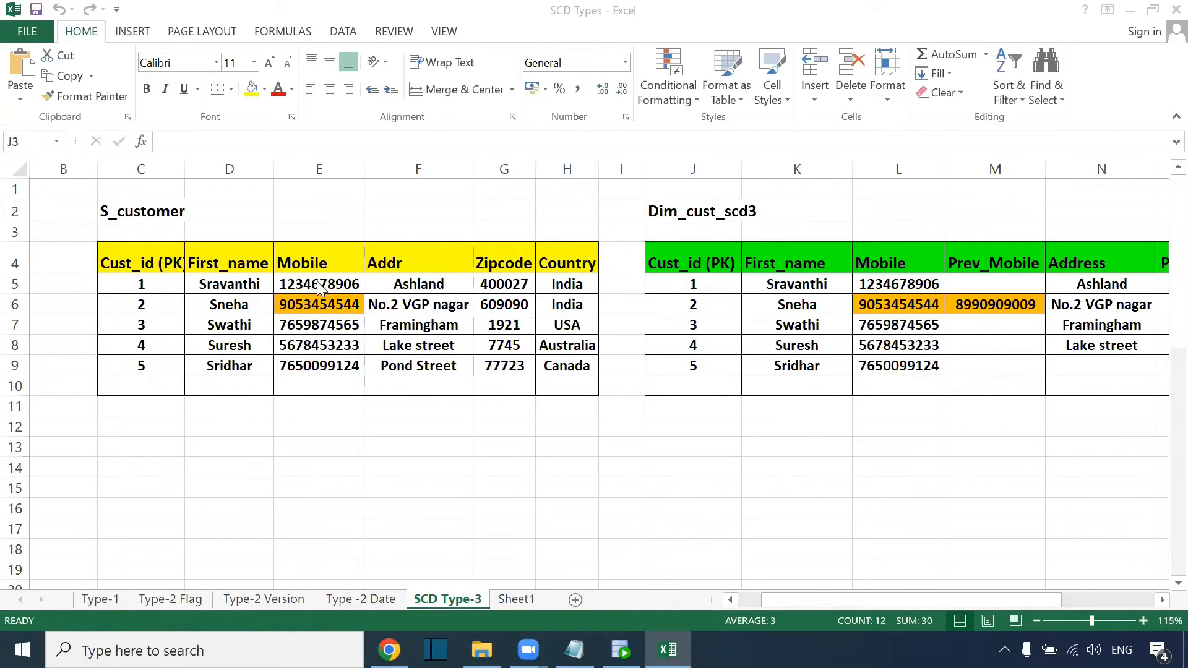
Highlight both tables' Mobile columns, then return to the Informatica mapping.
{"action": "left_click", "coordinate": [319, 247]}
{"action": "left_click", "coordinate": [314, 334]}
{"action": "left_click_drag", "start_coordinate": [318, 231], "coordinate": [319, 427]}
{"action": "left_click_drag", "start_coordinate": [881, 232], "coordinate": [873, 404]}
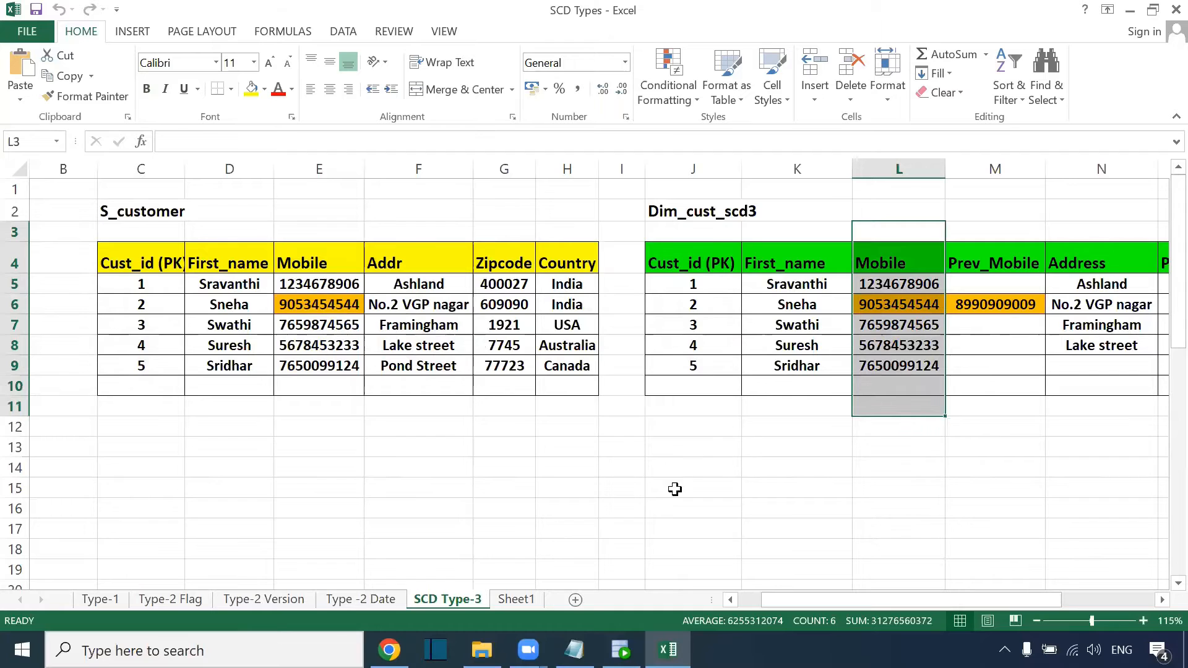
{"action": "left_click", "coordinate": [389, 650]}
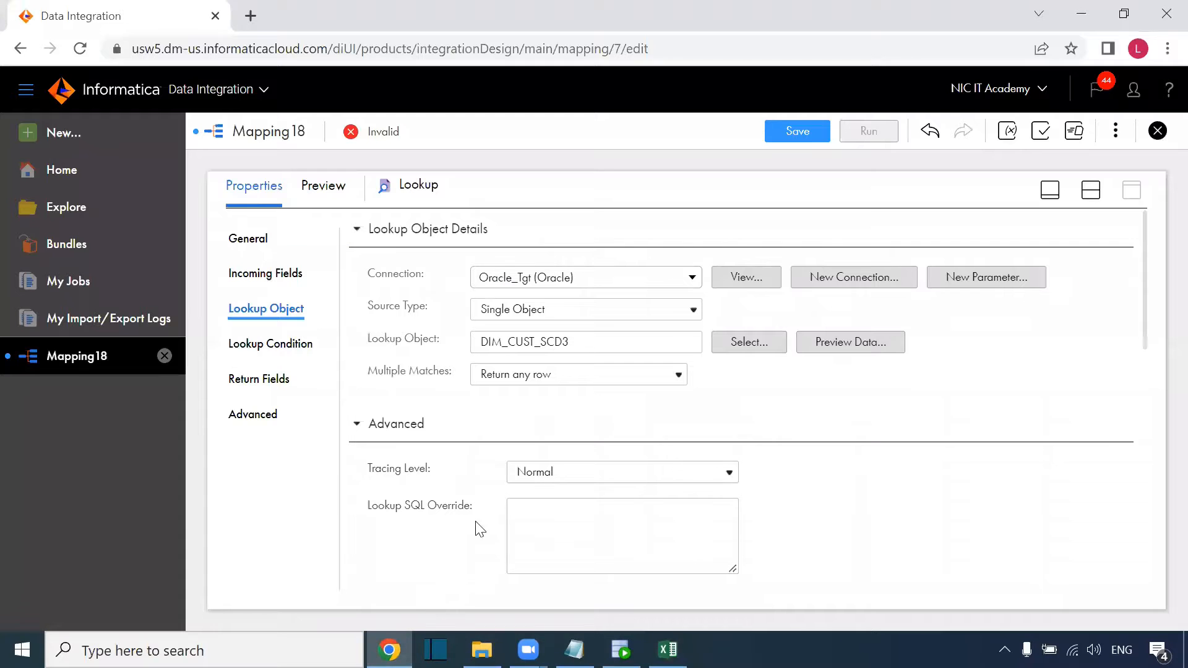
Insert an Expression transformation between the Lookup and Target and show its expressions page.
{"action": "left_click", "coordinate": [1100, 191]}
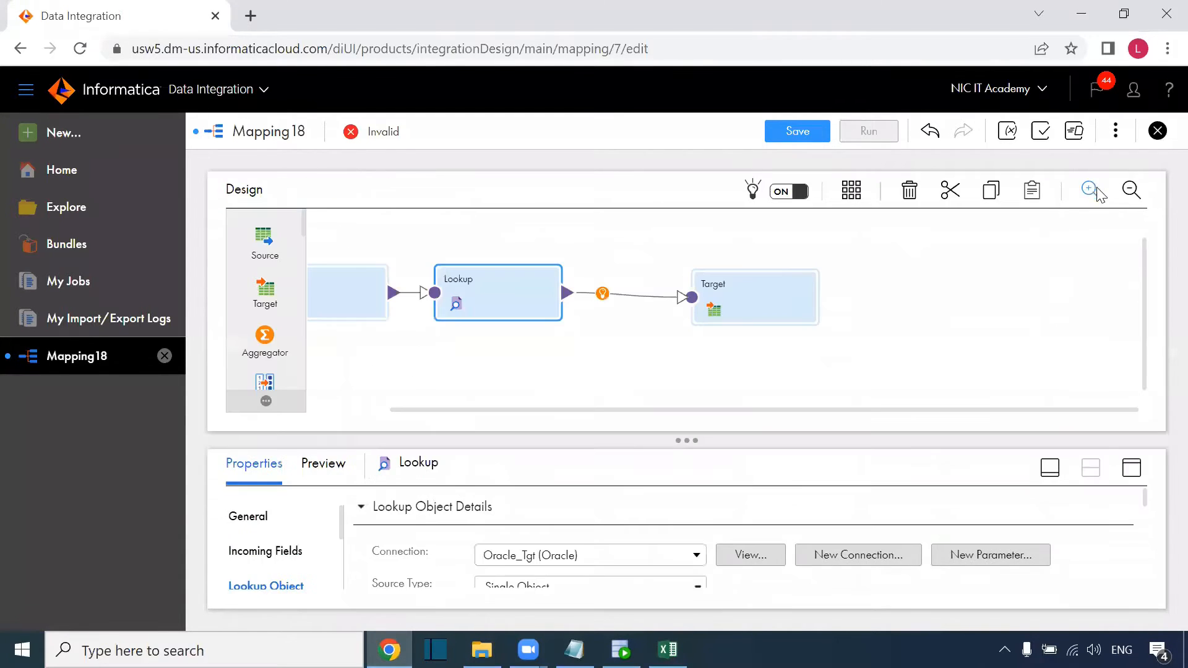
{"action": "left_click", "coordinate": [601, 295]}
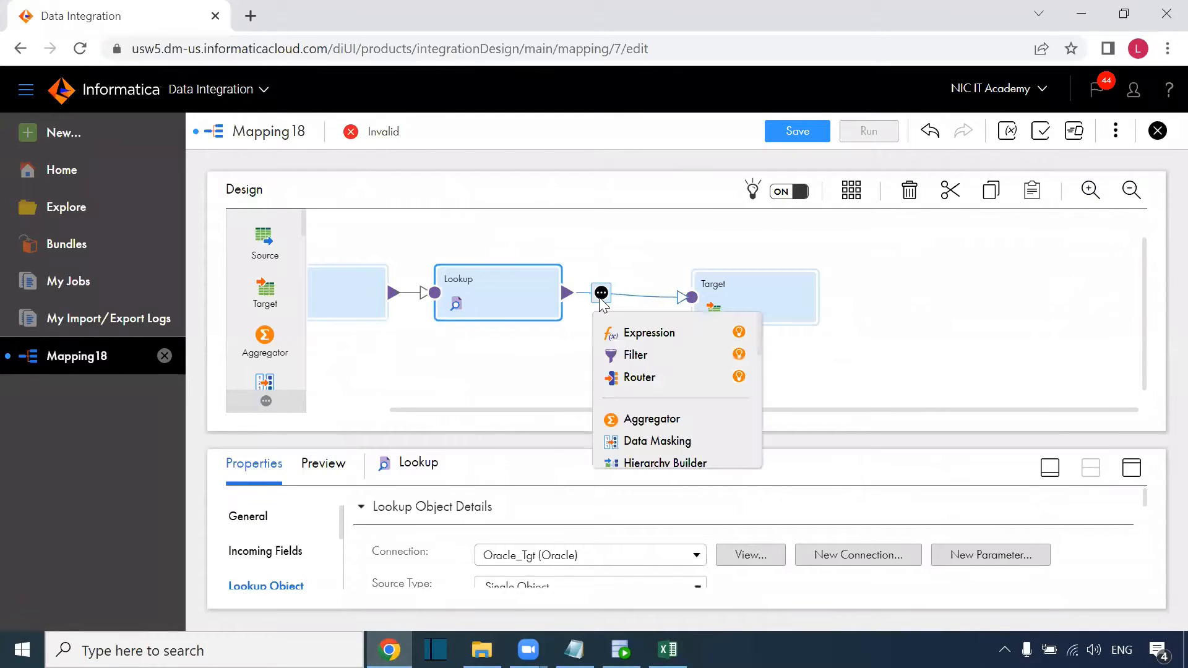
{"action": "left_click", "coordinate": [641, 335]}
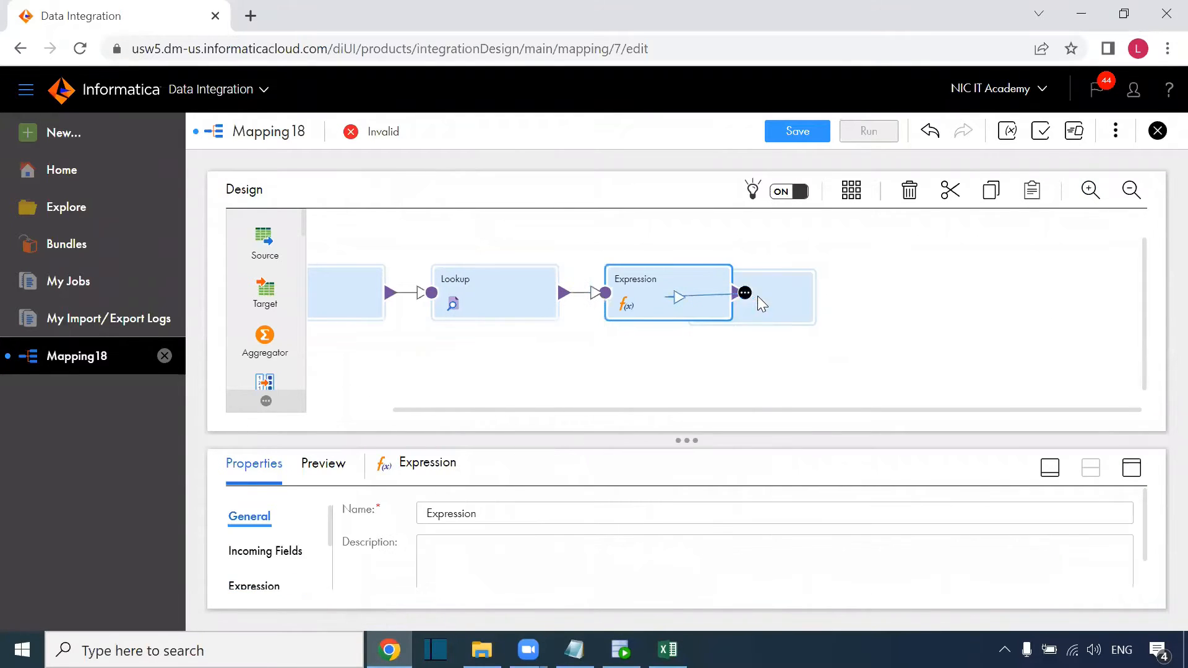
{"action": "left_click", "coordinate": [1132, 470]}
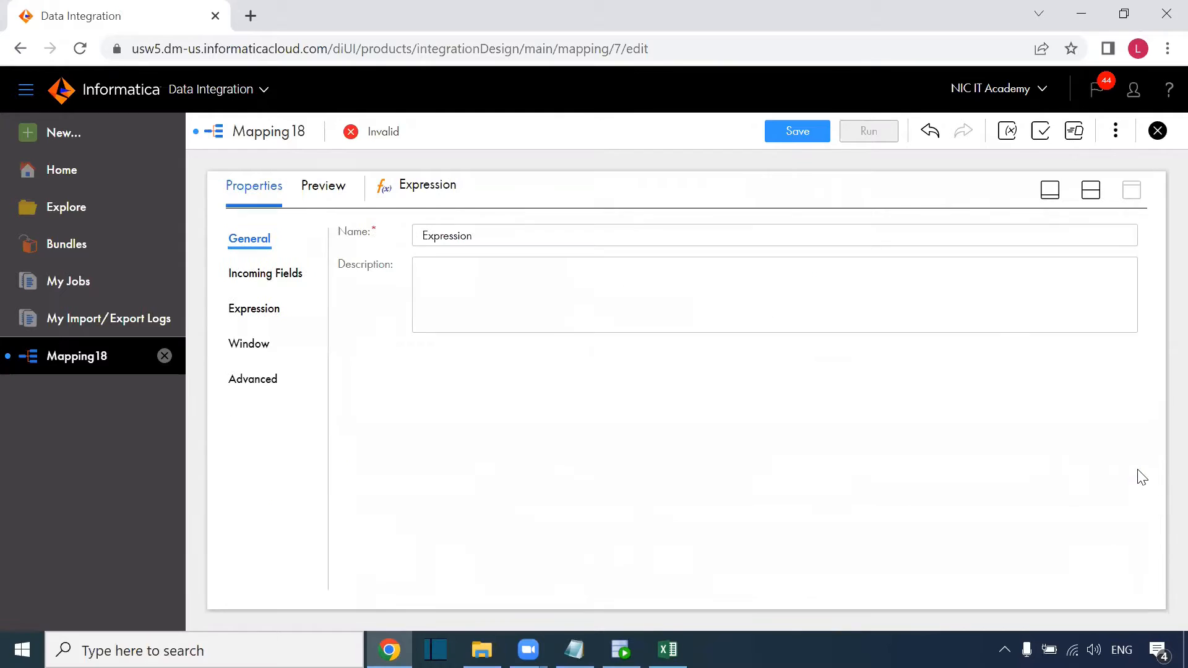
{"action": "left_click", "coordinate": [273, 310]}
Add a new expression output field named o_new_record_flag.
{"action": "left_click", "coordinate": [1059, 292]}
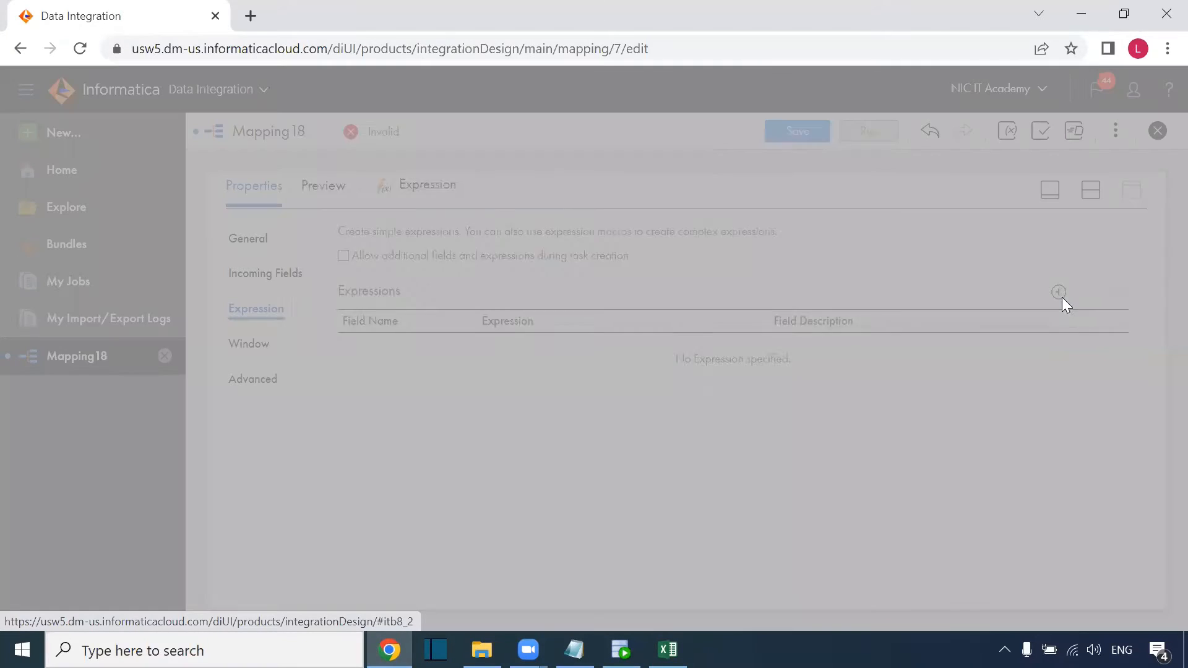
{"action": "left_click_drag", "start_coordinate": [469, 274], "coordinate": [393, 284]}
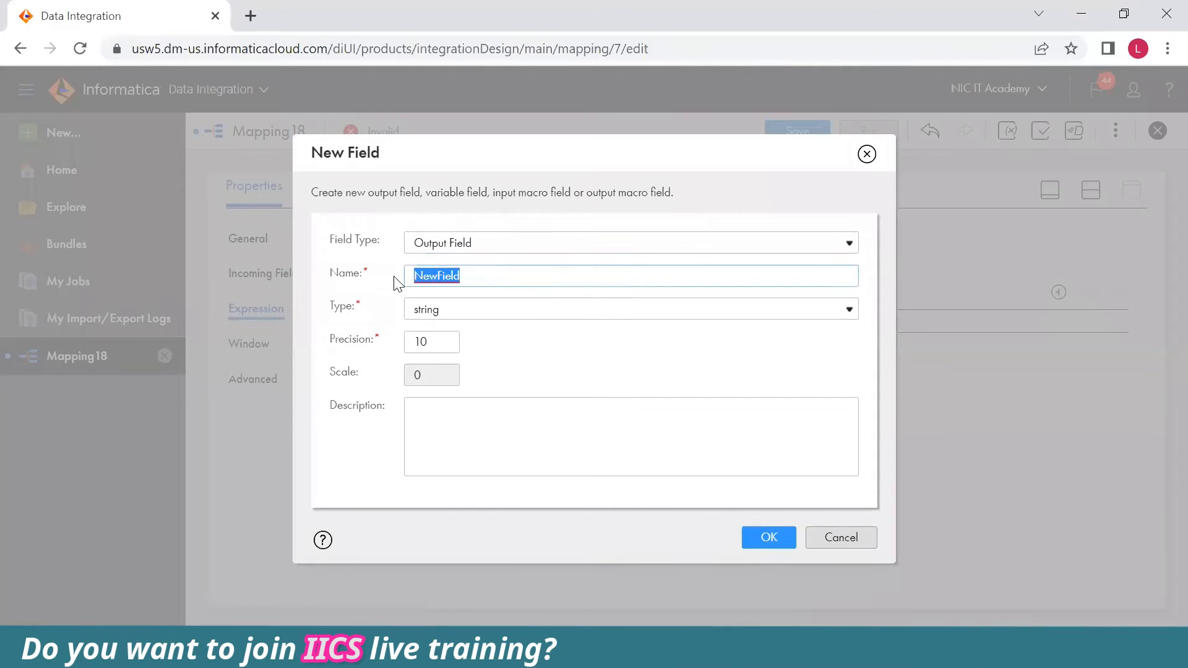
{"action": "type", "text": "c"}
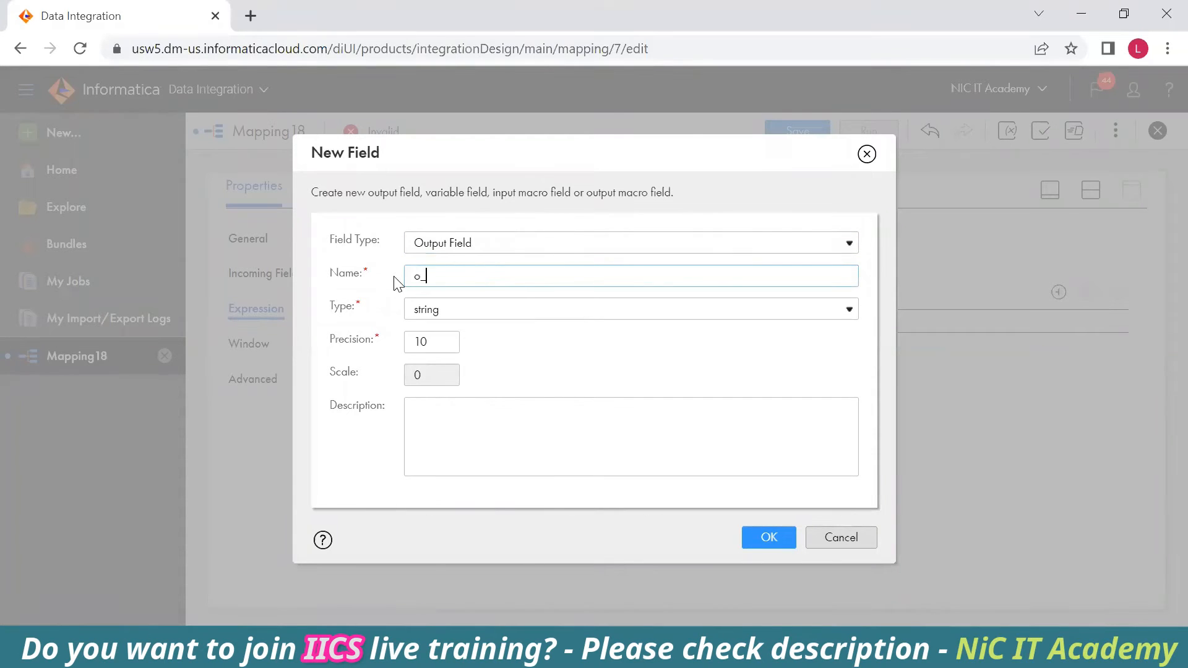
{"action": "type", "text": "_new_f"}
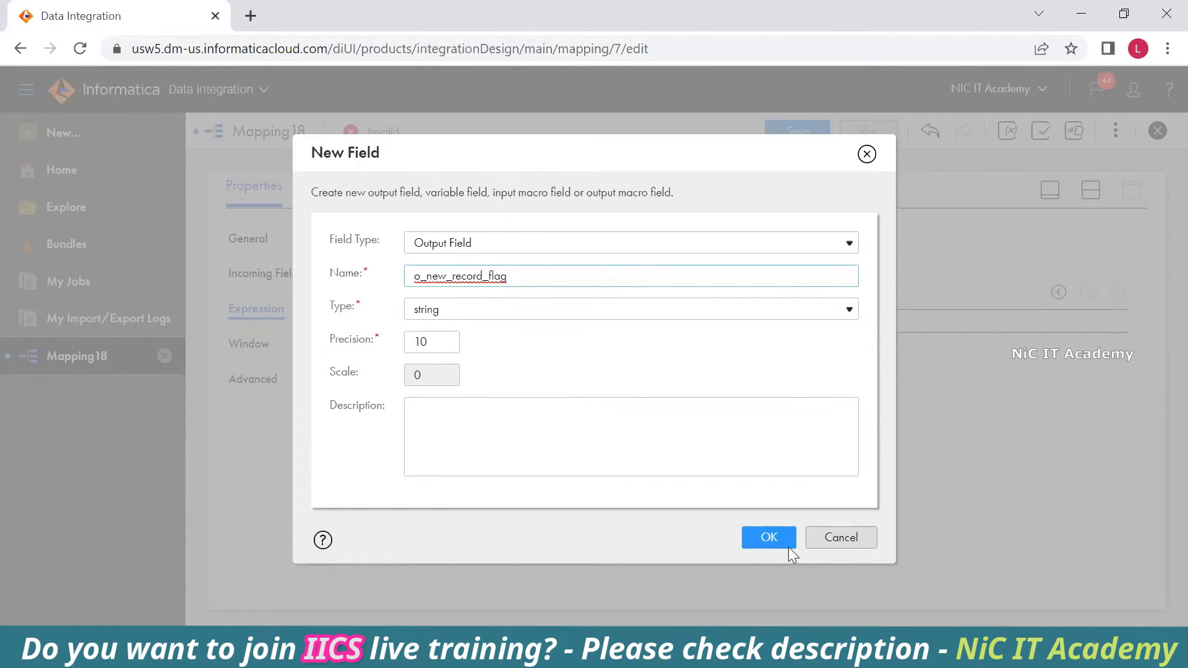
{"action": "left_click", "coordinate": [769, 537]}
Set o_new_record_flag to IIF(isnull(CUSTOMER_ID),true,false), validate it and save.
{"action": "left_click", "coordinate": [506, 348]}
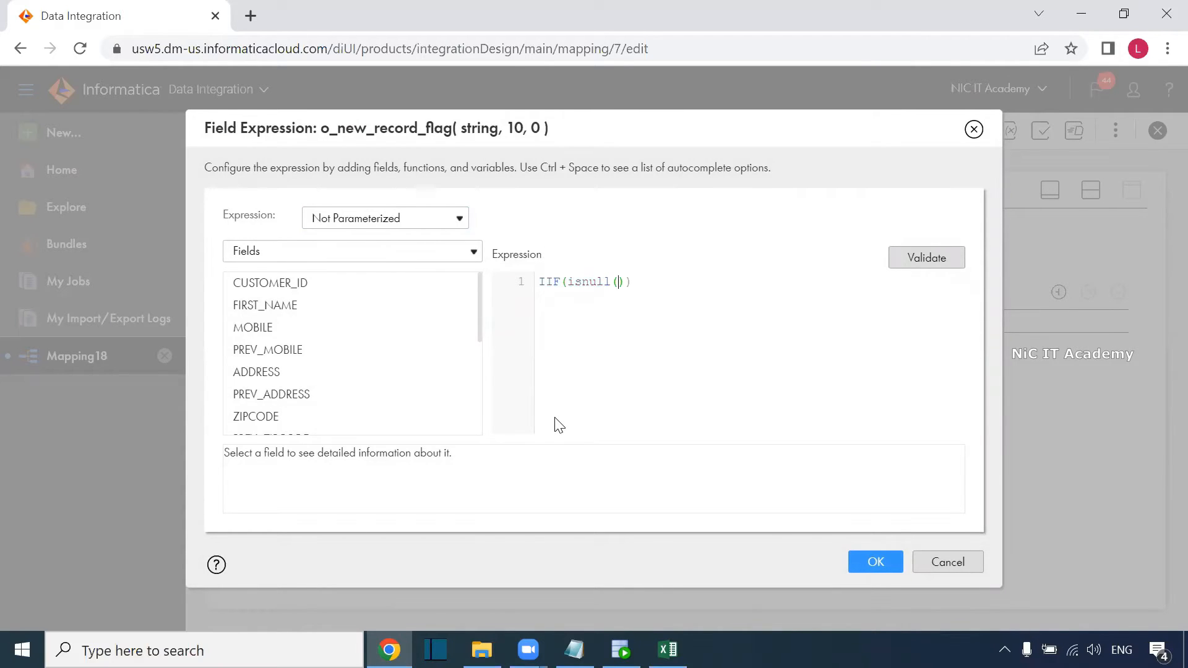
{"action": "left_click", "coordinate": [668, 650]}
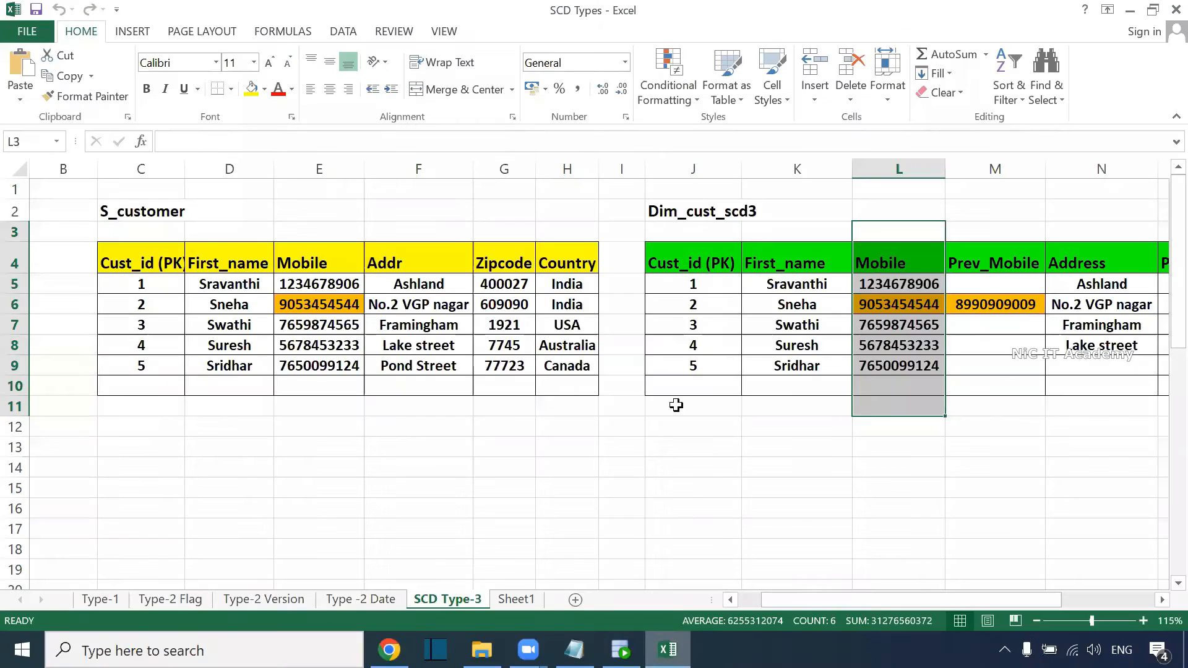
{"action": "left_click_drag", "start_coordinate": [686, 272], "coordinate": [691, 418]}
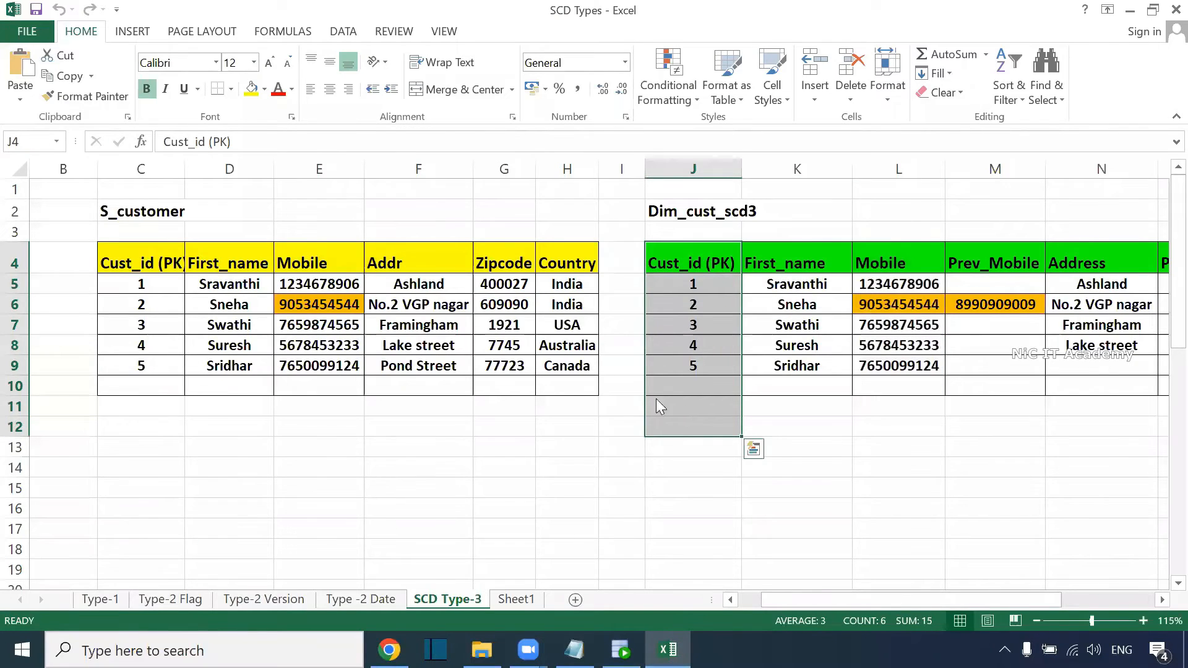
{"action": "key", "text": "alt+Tab"}
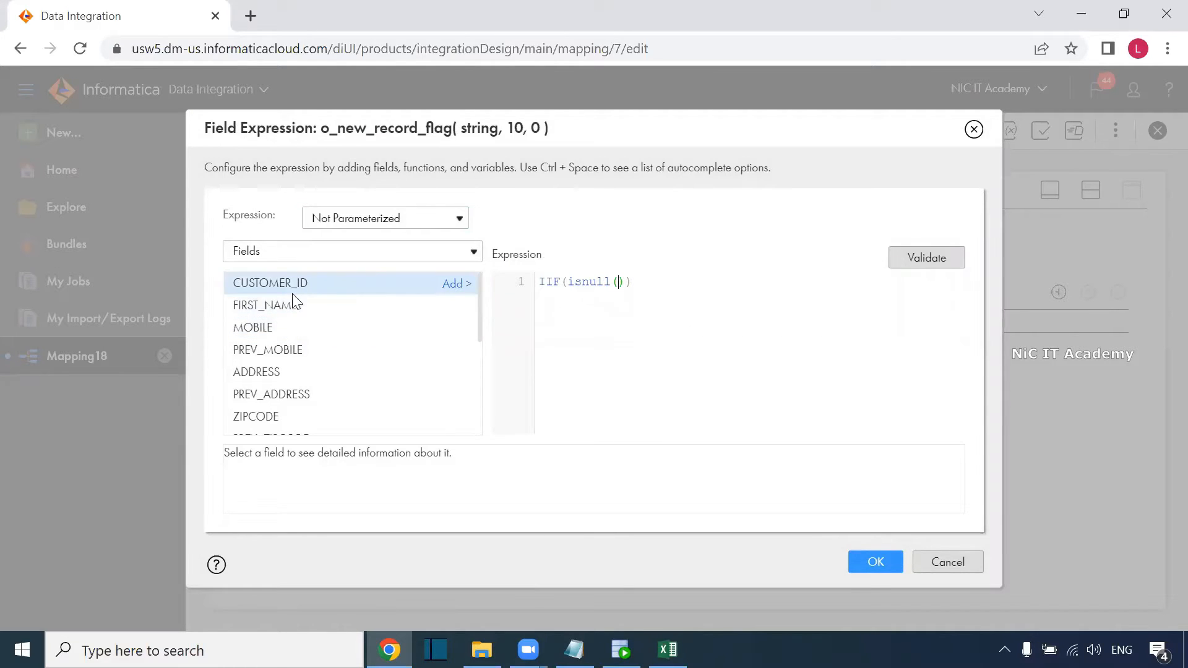
{"action": "scroll", "coordinate": [287, 312], "scroll_direction": "down", "scroll_amount": 5}
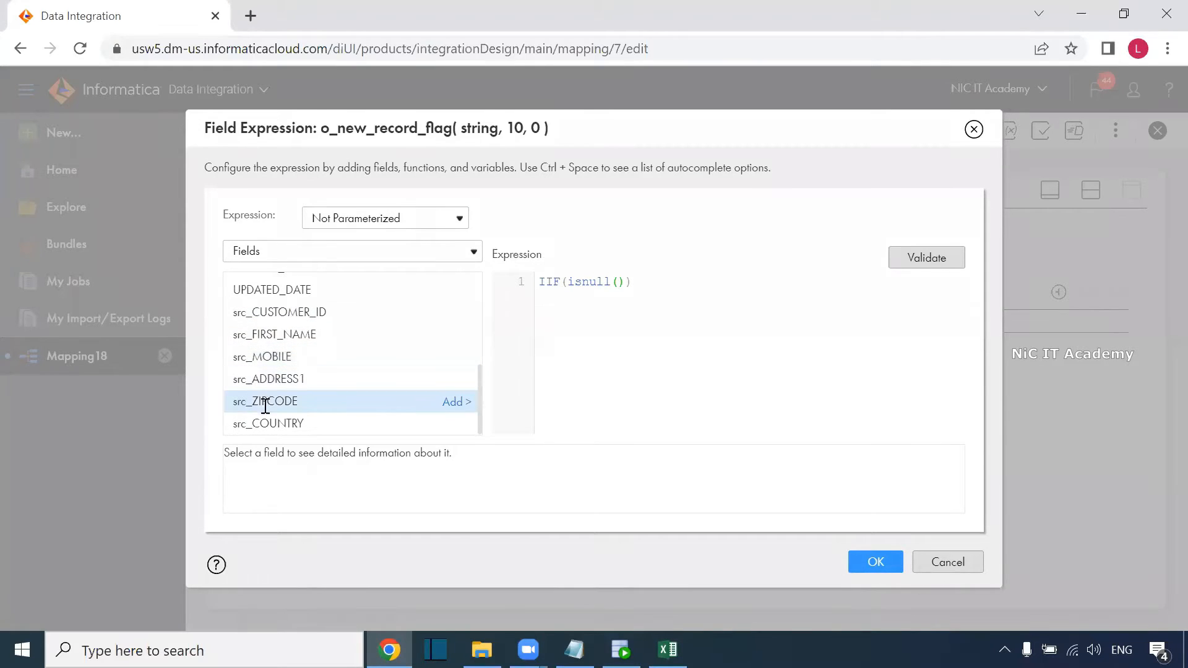
{"action": "scroll", "coordinate": [266, 397], "scroll_direction": "up", "scroll_amount": 5}
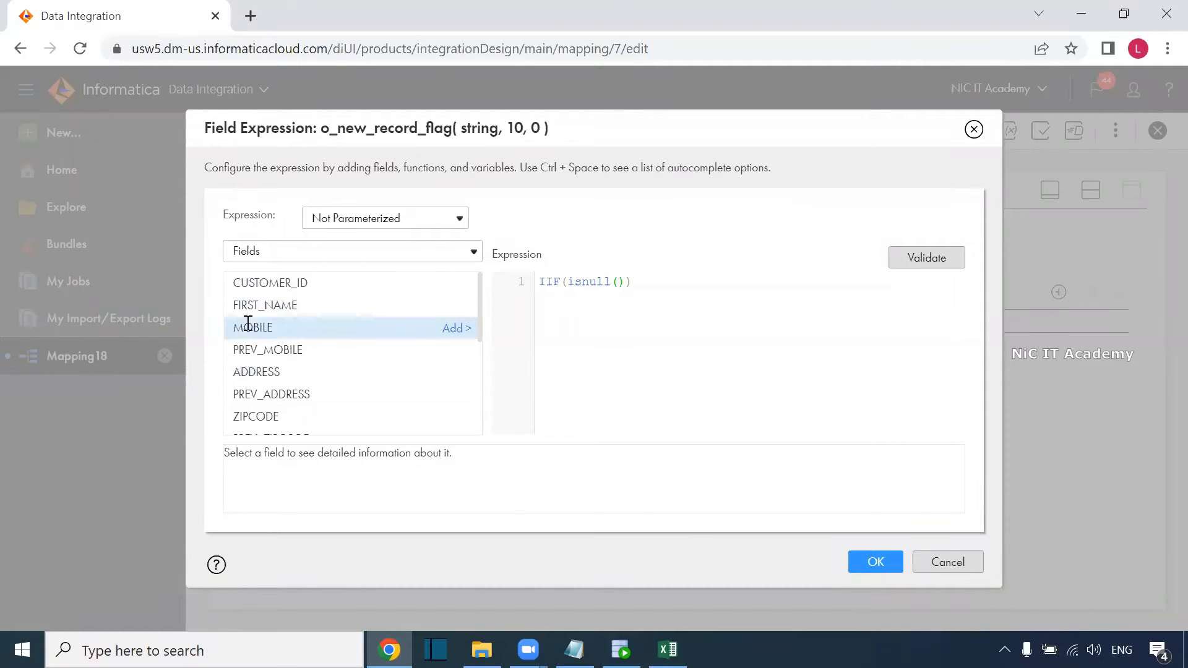
{"action": "left_click", "coordinate": [458, 285]}
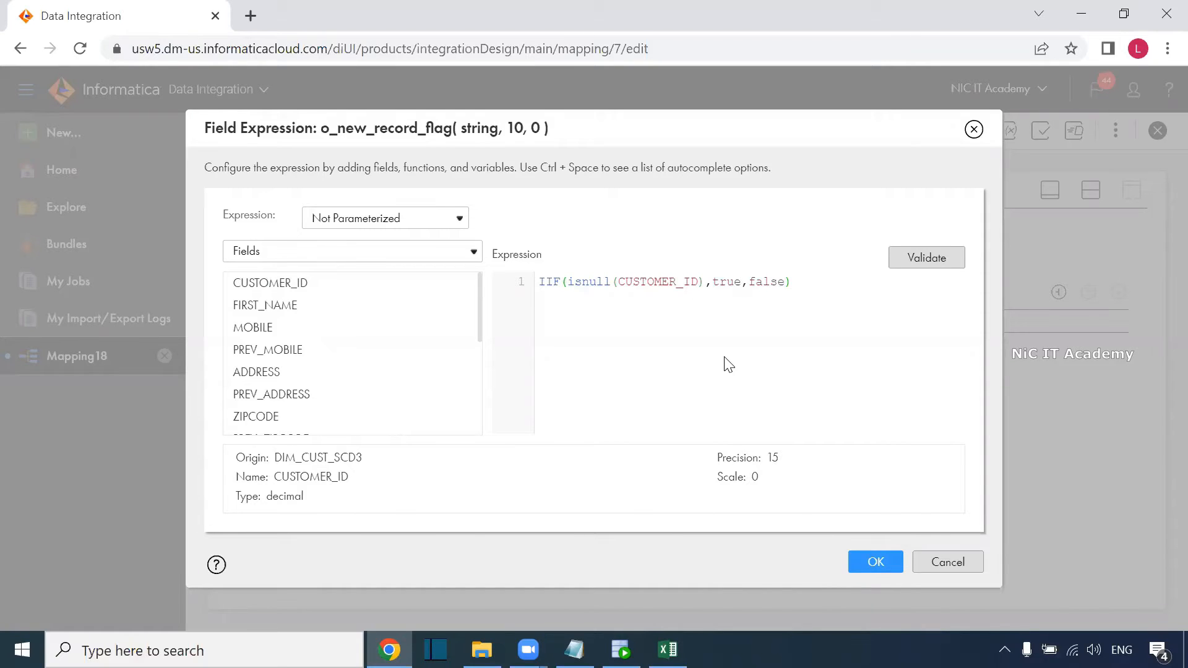
{"action": "left_click", "coordinate": [921, 259]}
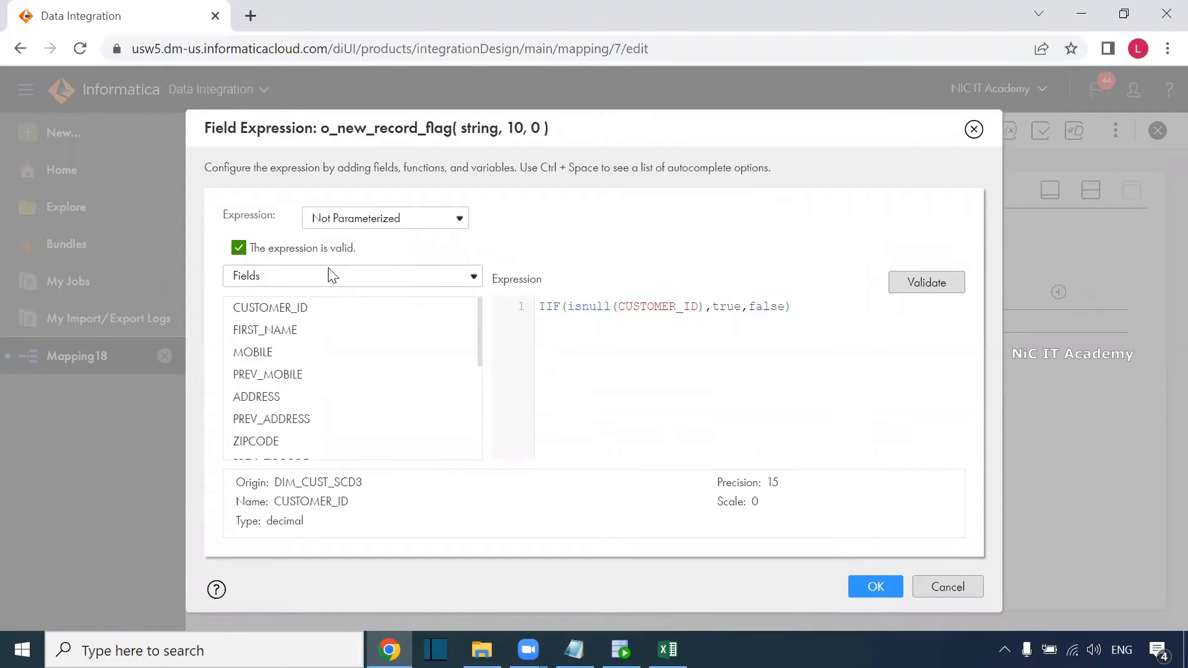
{"action": "left_click", "coordinate": [857, 588]}
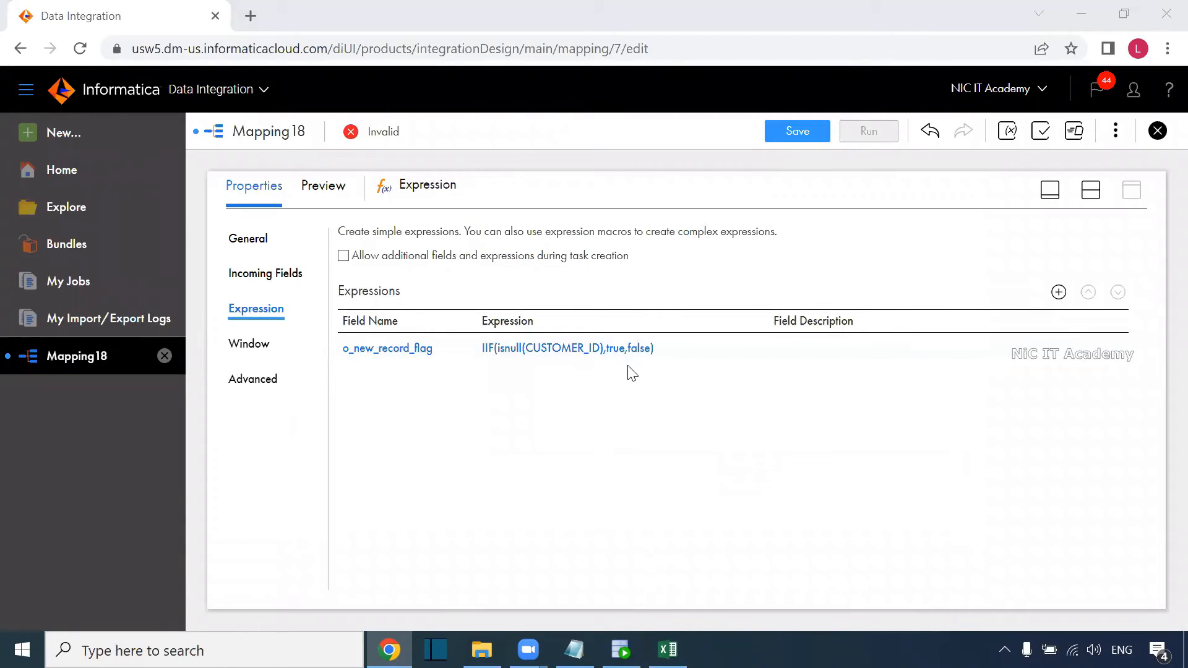
Add another expression output field named o_update_record_flag.
{"action": "left_click", "coordinate": [1059, 291]}
{"action": "left_click_drag", "start_coordinate": [464, 273], "coordinate": [390, 276]}
{"action": "type", "text": "o_update_record_flag"}
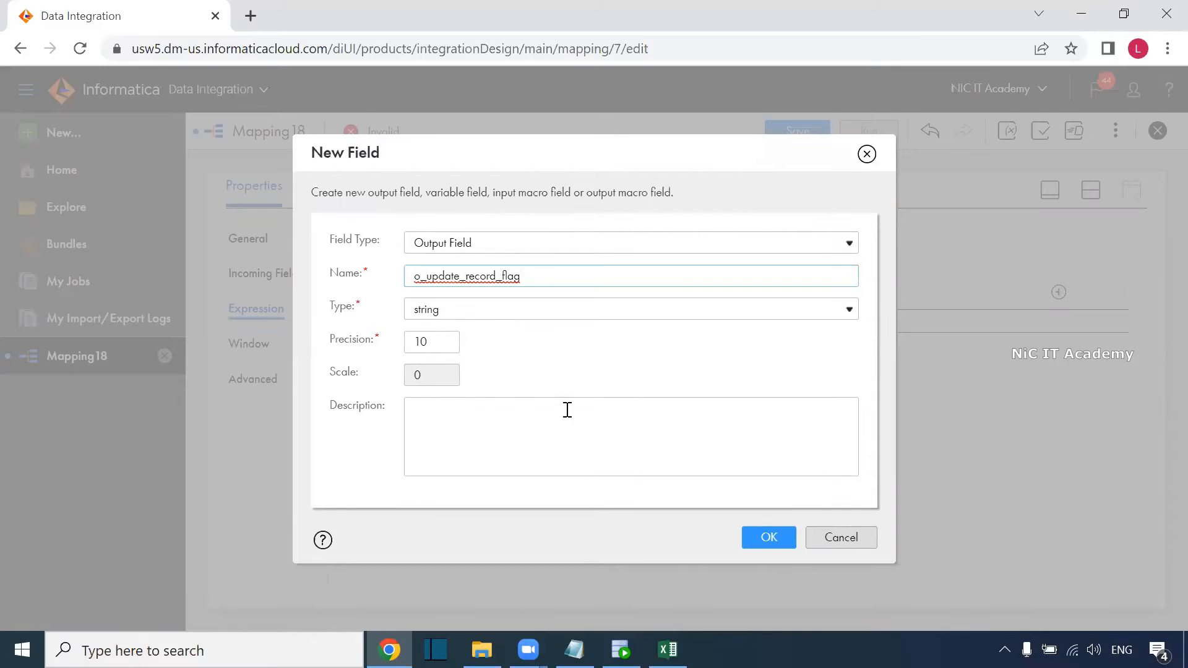
{"action": "left_click", "coordinate": [770, 538]}
Start its expression as IIF(src_CUSTOMER_ID=CUSTOMER_ID AND, then switch to Excel.
{"action": "left_click", "coordinate": [509, 377]}
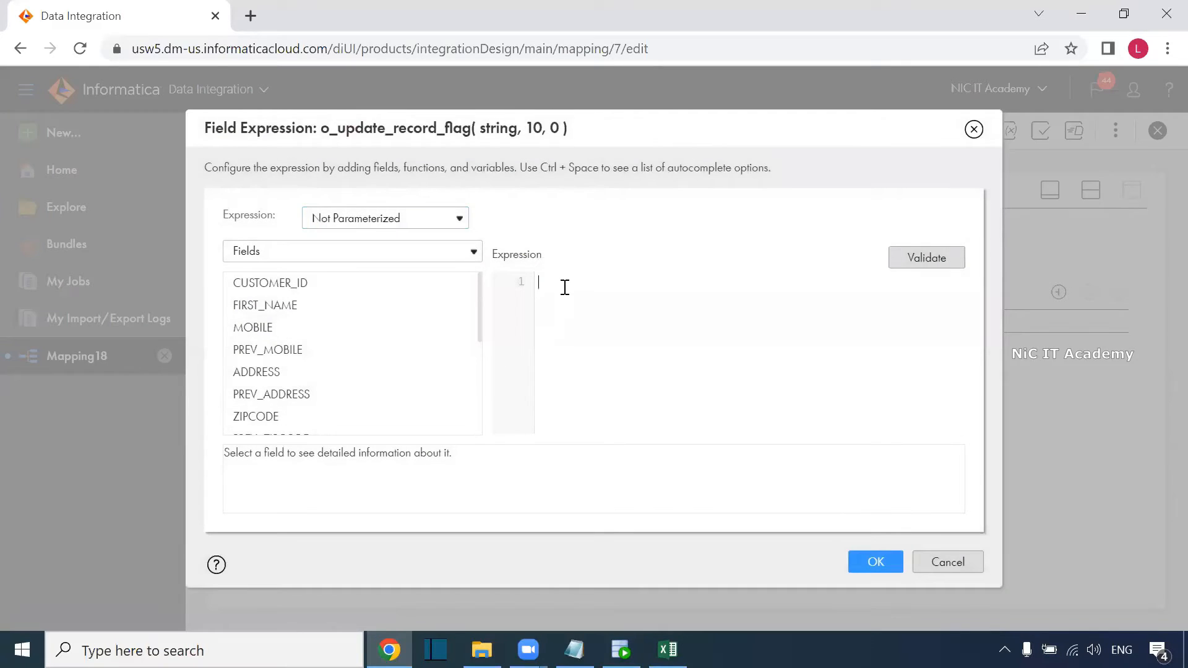
{"action": "type", "text": "IIF("}
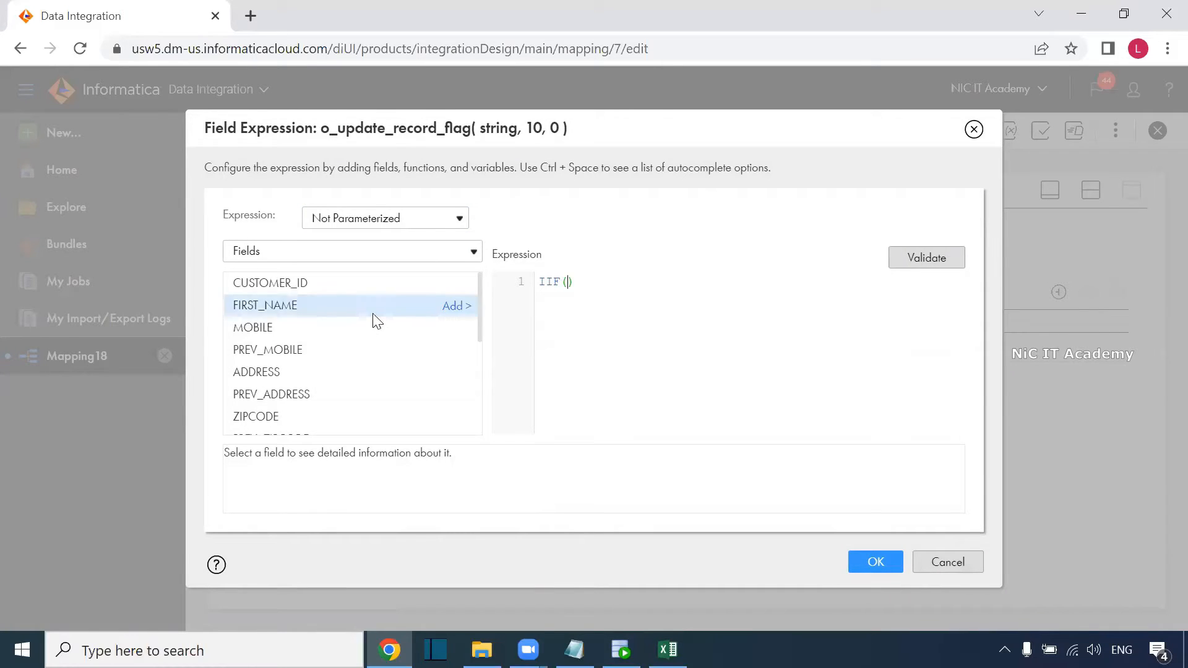
{"action": "scroll", "coordinate": [356, 345], "scroll_direction": "down", "scroll_amount": 2}
{"action": "scroll", "coordinate": [292, 349], "scroll_direction": "down", "scroll_amount": 2}
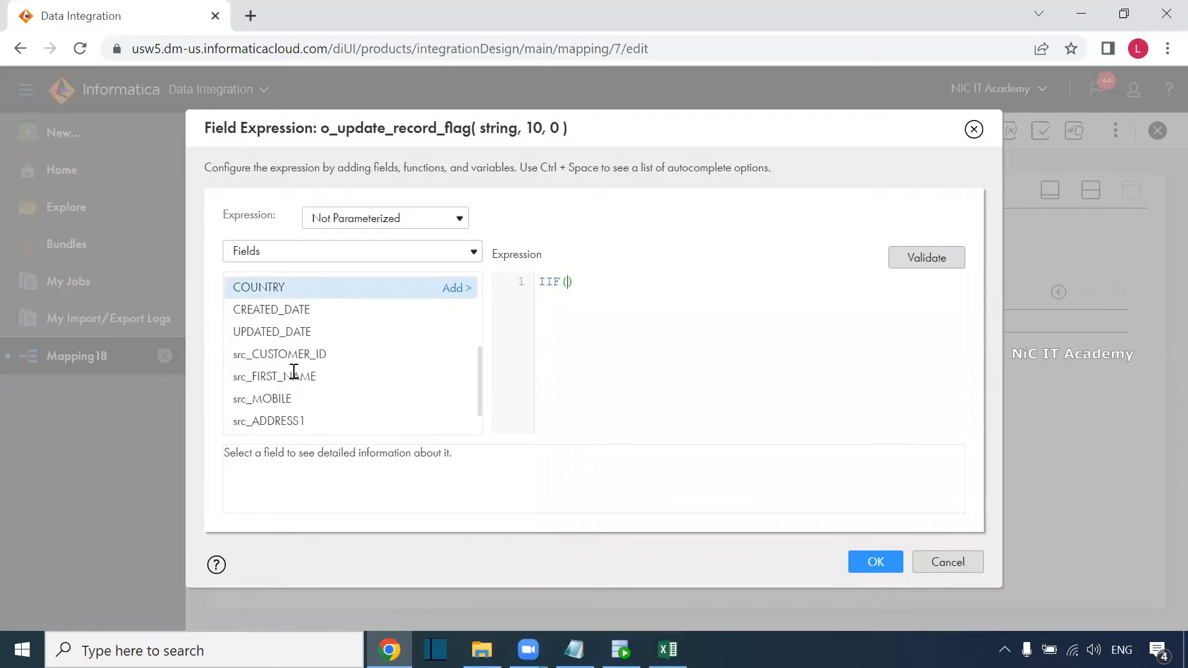
{"action": "left_click", "coordinate": [455, 344]}
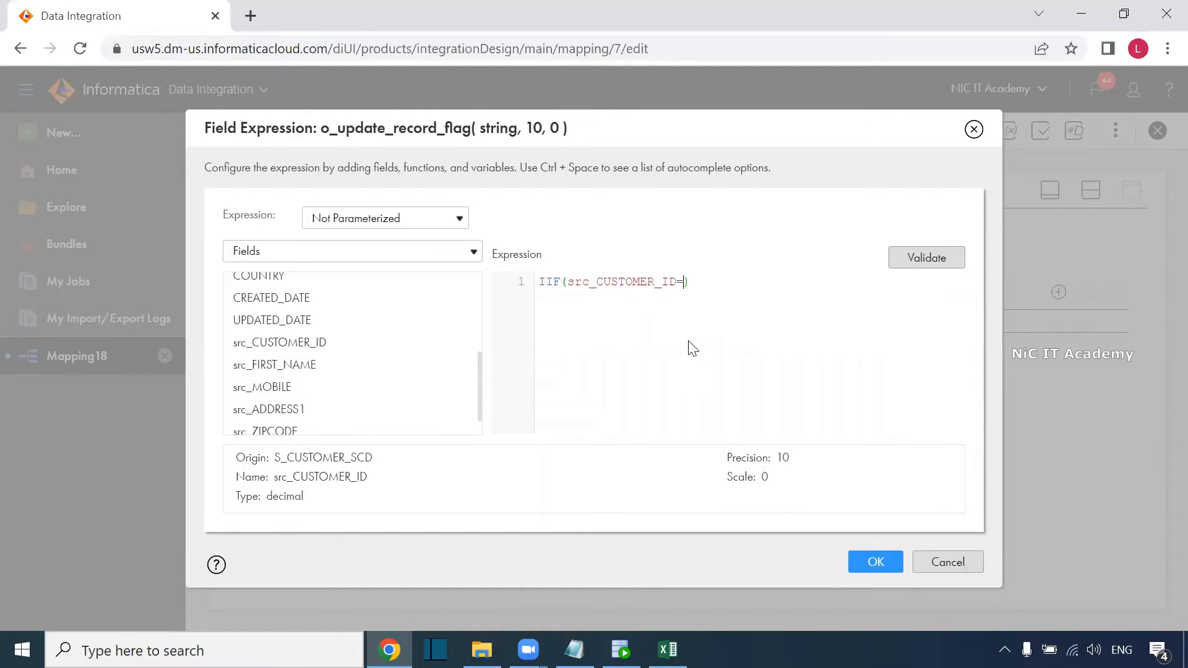
{"action": "scroll", "coordinate": [345, 357], "scroll_direction": "up", "scroll_amount": 4}
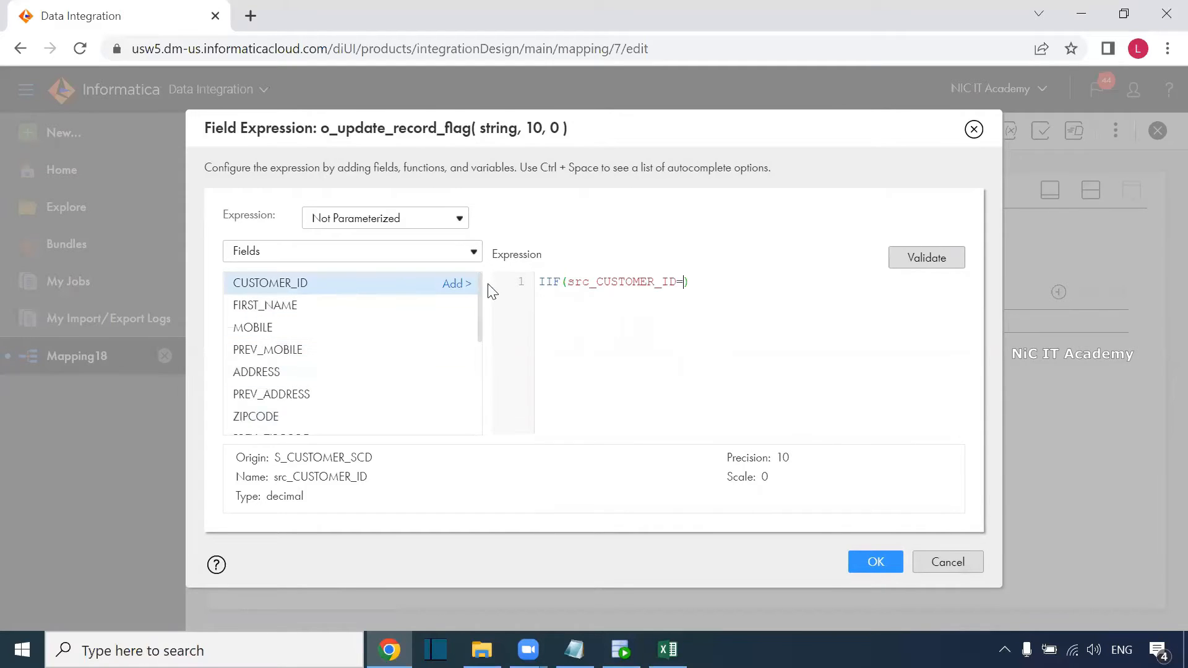
{"action": "left_click", "coordinate": [458, 283]}
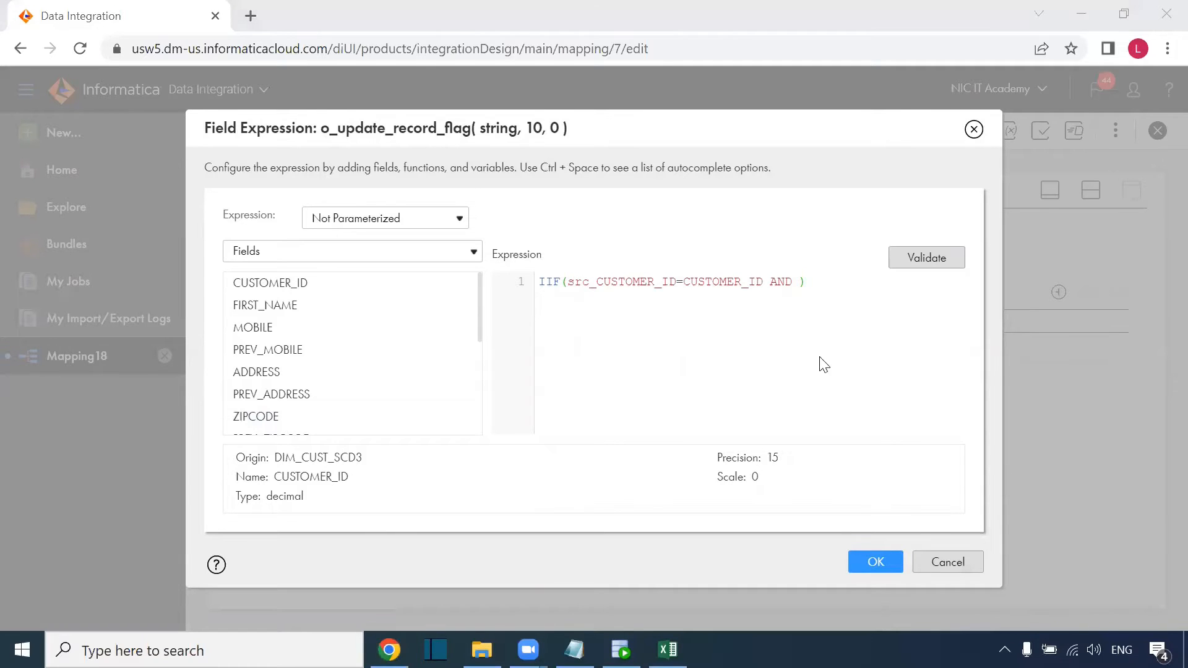
{"action": "key", "text": "alt+Tab"}
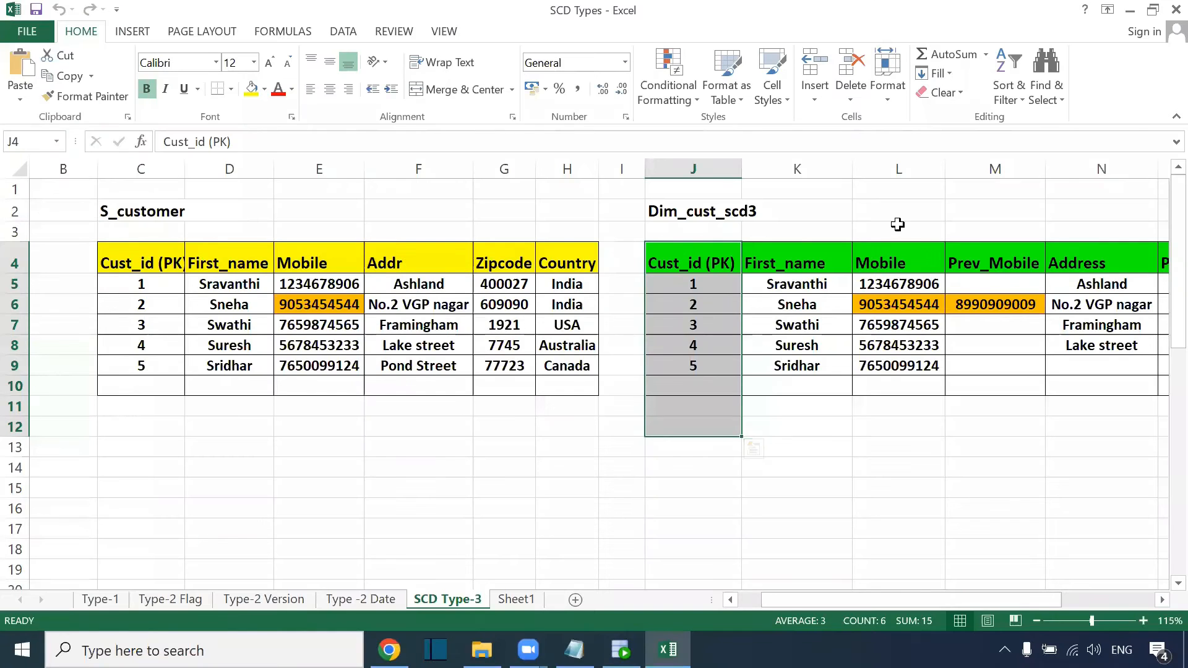
Select the Dim_cust_scd3 Mobile column, scroll across the sheet, then return to Informatica.
{"action": "left_click_drag", "start_coordinate": [899, 229], "coordinate": [897, 446]}
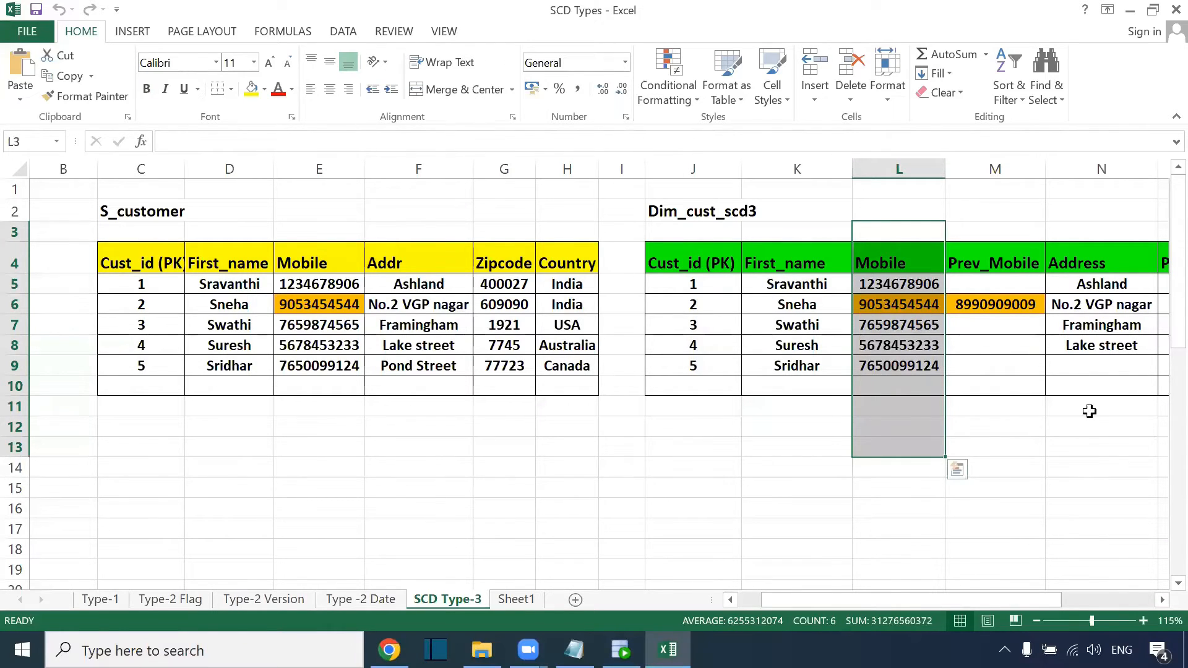
{"action": "left_click_drag", "start_coordinate": [822, 606], "coordinate": [919, 588]}
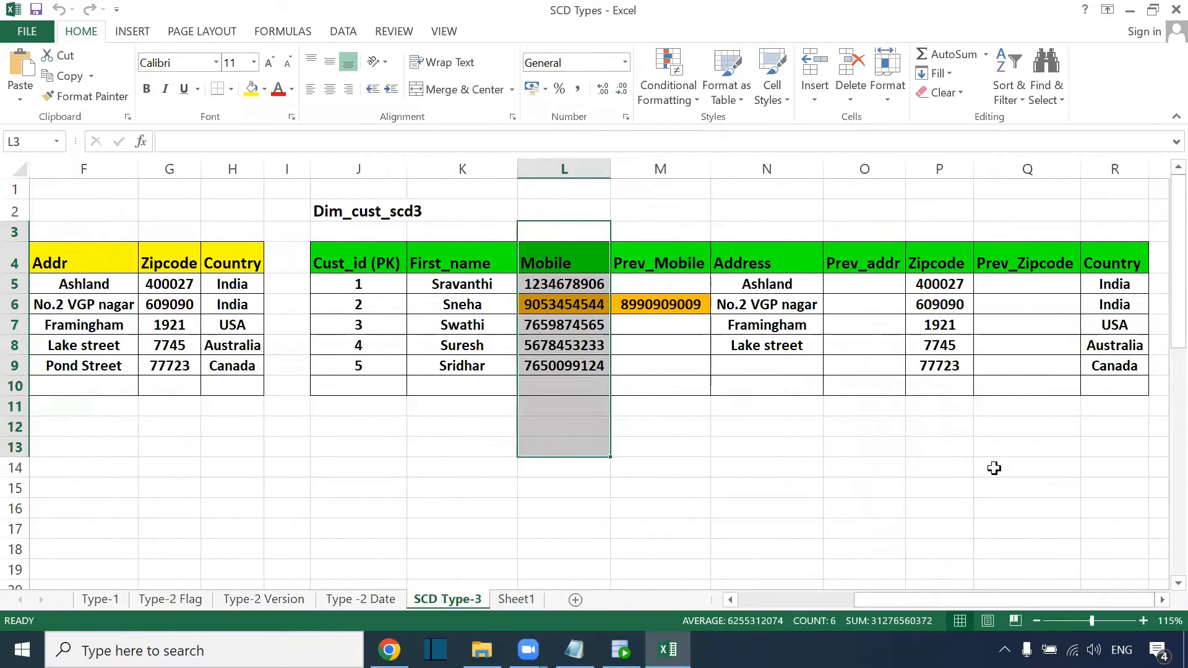
{"action": "left_click_drag", "start_coordinate": [986, 601], "coordinate": [848, 599]}
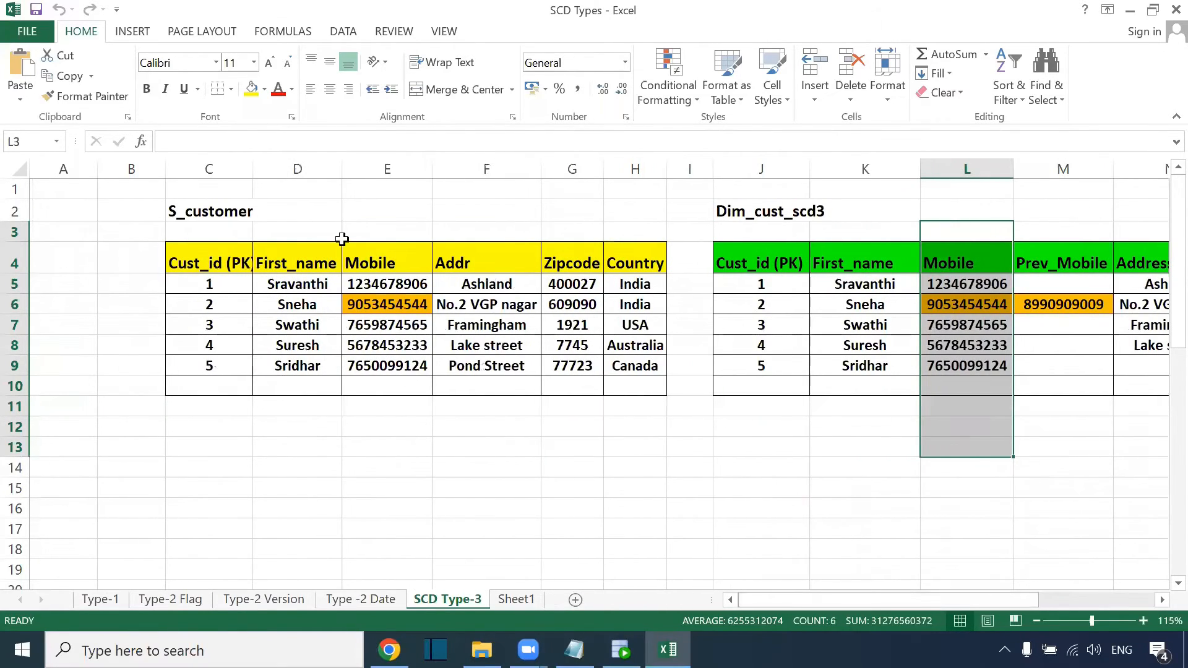
{"action": "key", "text": "alt+Tab"}
{"action": "key", "text": "alt+Tab"}
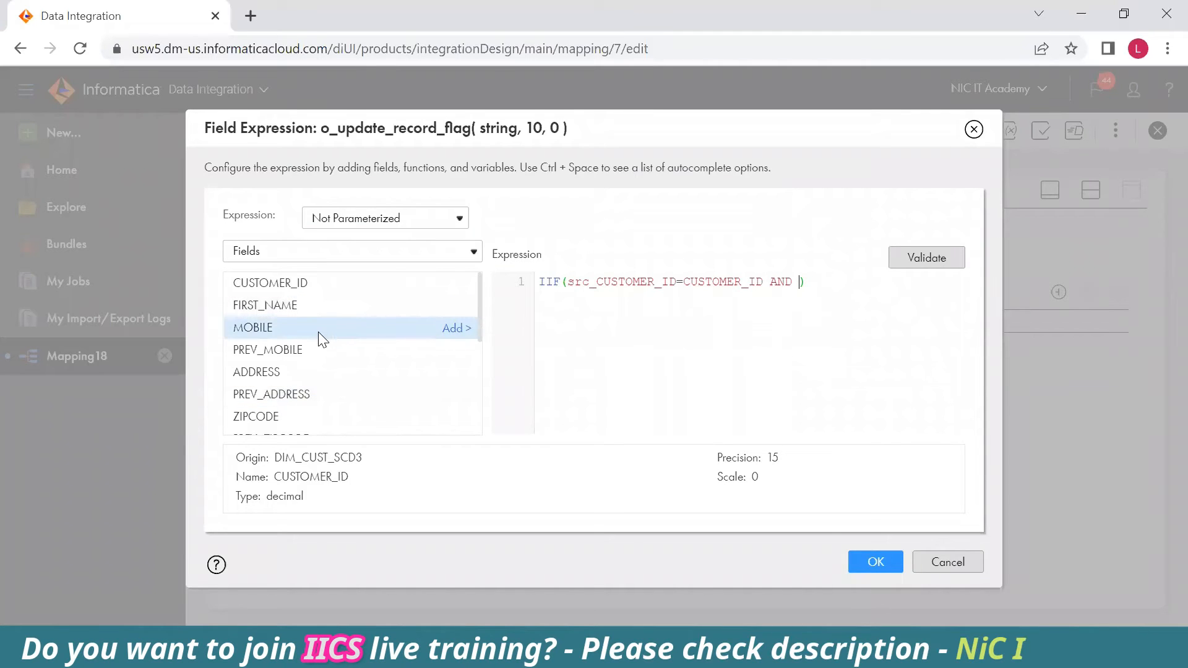
Extend the update condition with MOBILE!=src_MOBILE or ADDRESS!=src_ADDRESS1 or.
{"action": "left_click", "coordinate": [466, 329]}
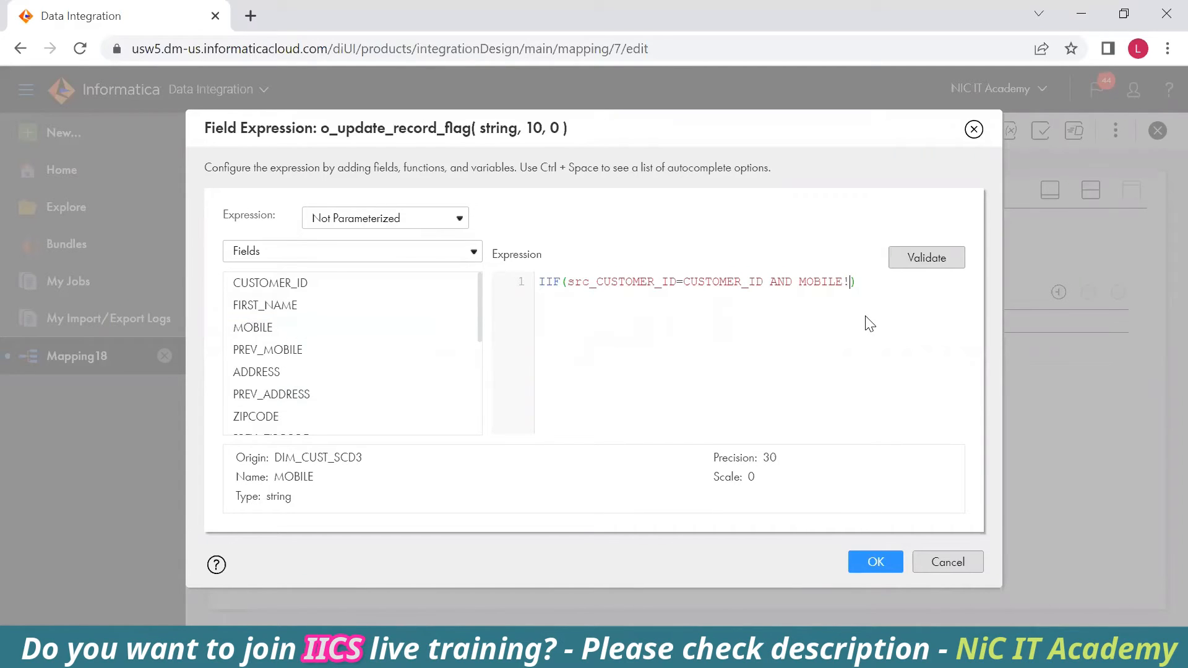
{"action": "scroll", "coordinate": [445, 347], "scroll_direction": "down", "scroll_amount": 2}
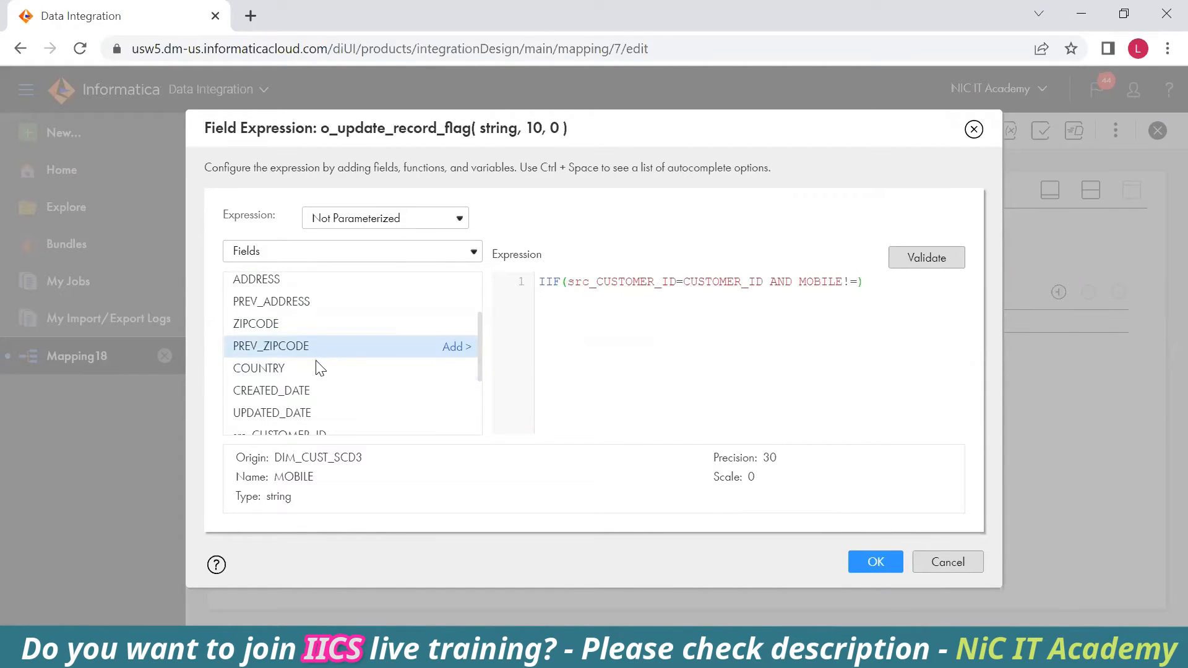
{"action": "scroll", "coordinate": [342, 359], "scroll_direction": "down", "scroll_amount": 3}
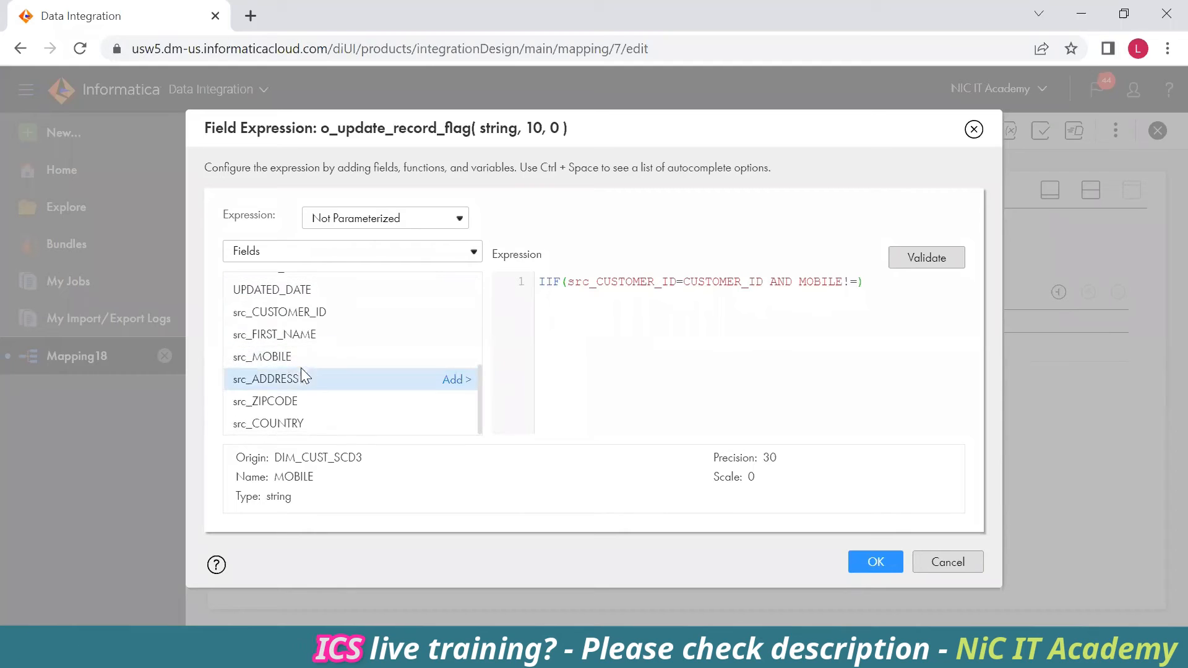
{"action": "left_click", "coordinate": [443, 356]}
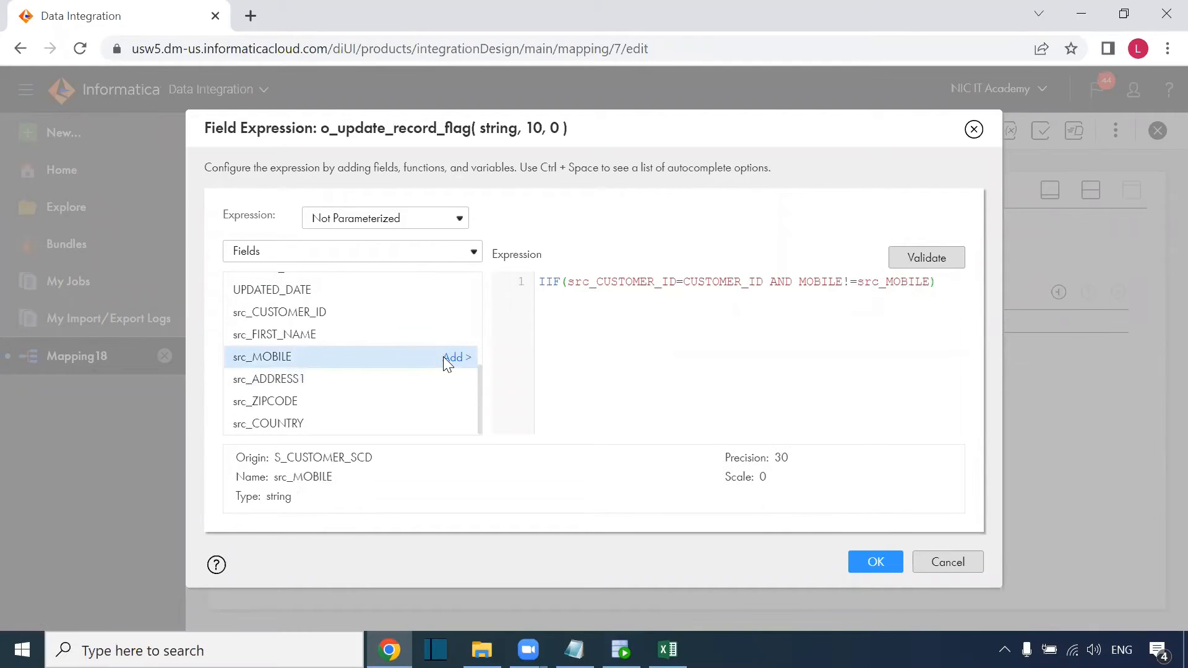
{"action": "left_click", "coordinate": [933, 282]}
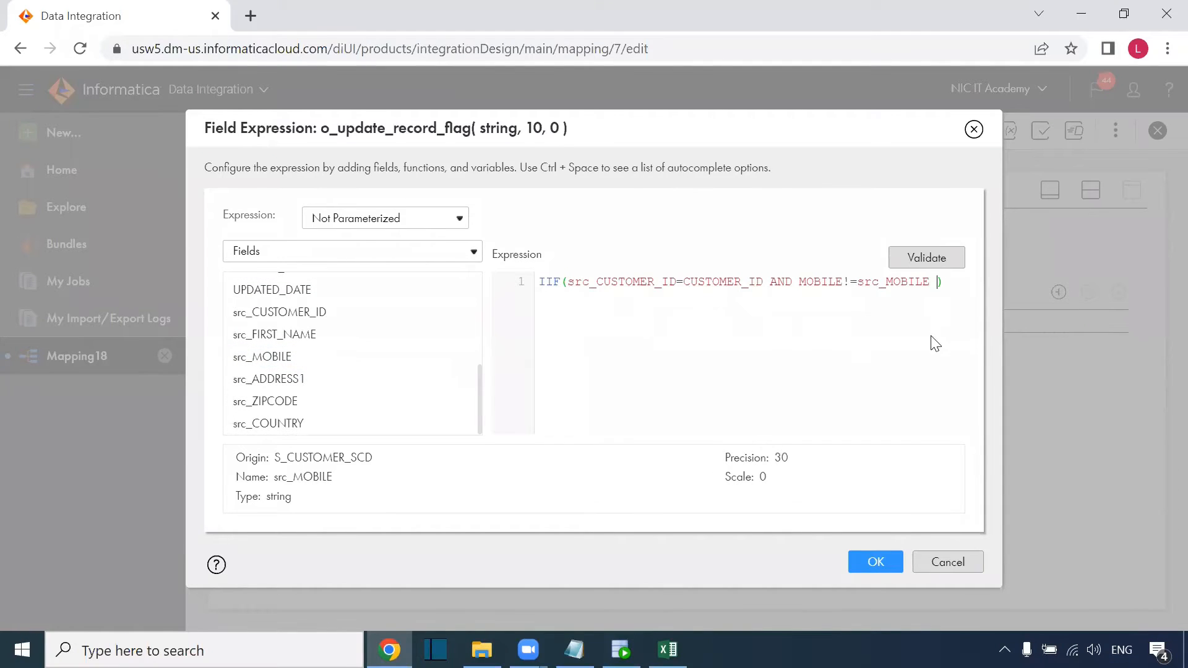
{"action": "scroll", "coordinate": [412, 341], "scroll_direction": "up", "scroll_amount": 5}
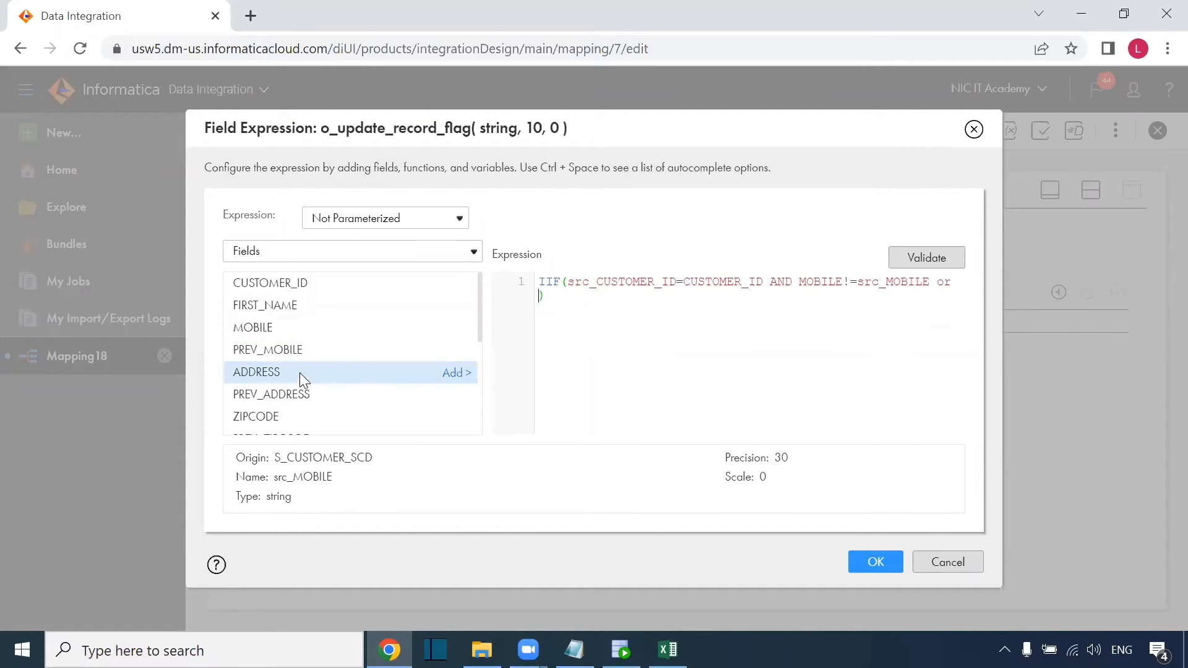
{"action": "left_click", "coordinate": [455, 373]}
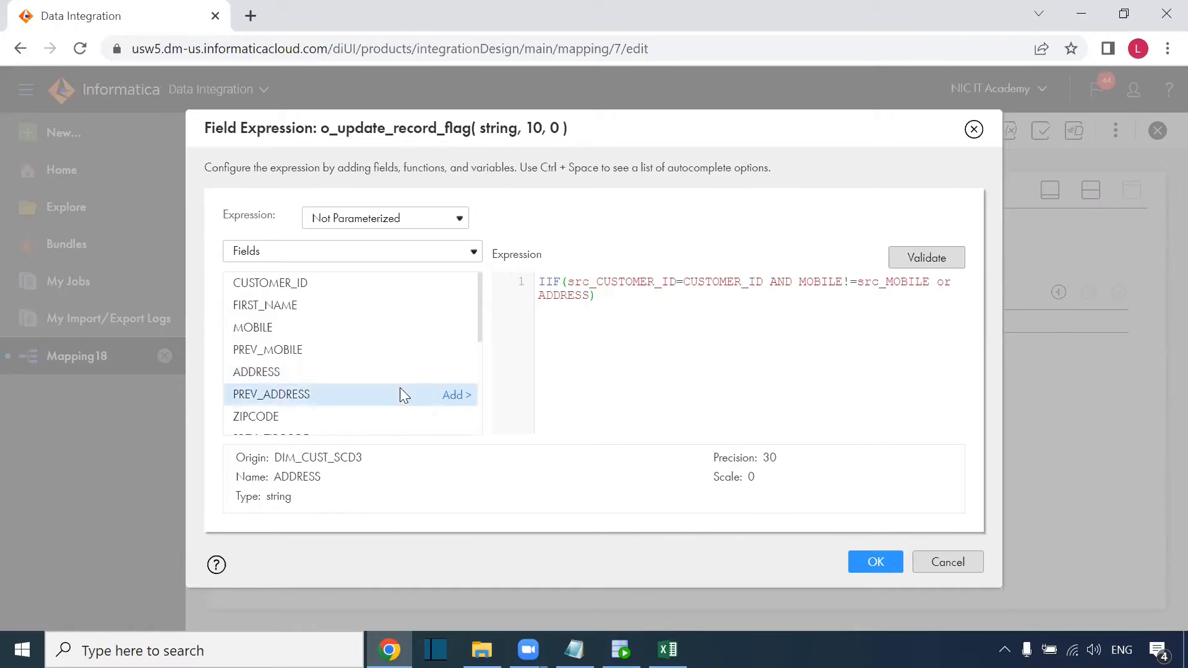
{"action": "scroll", "coordinate": [338, 376], "scroll_direction": "down", "scroll_amount": 4}
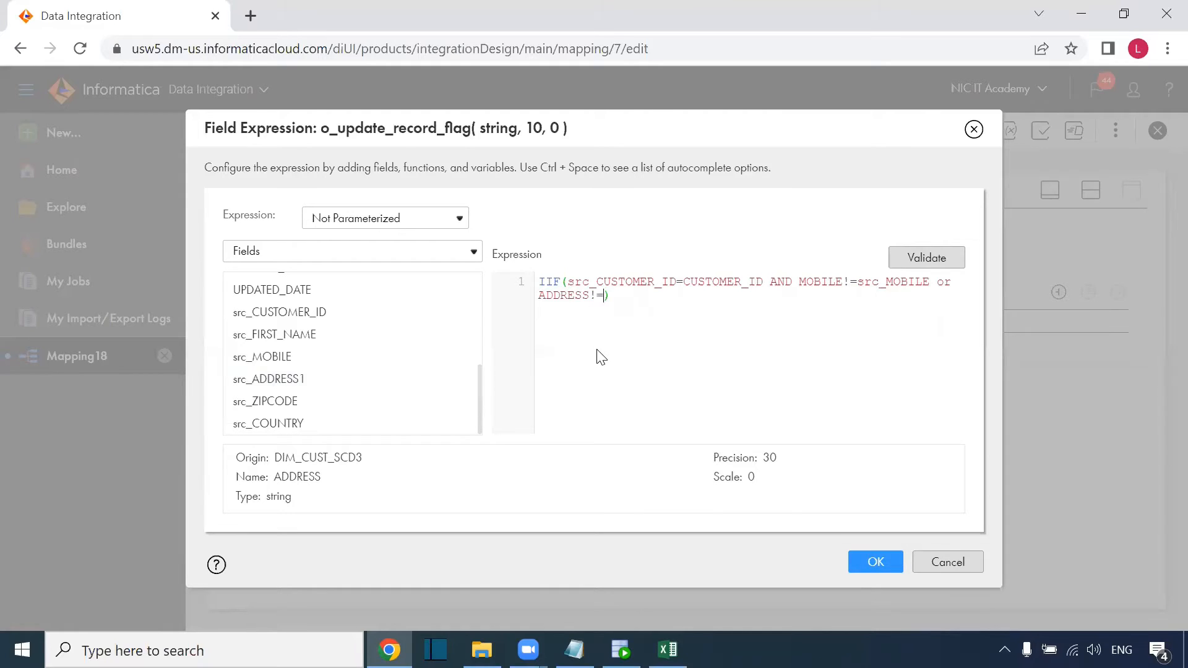
{"action": "left_click", "coordinate": [452, 379]}
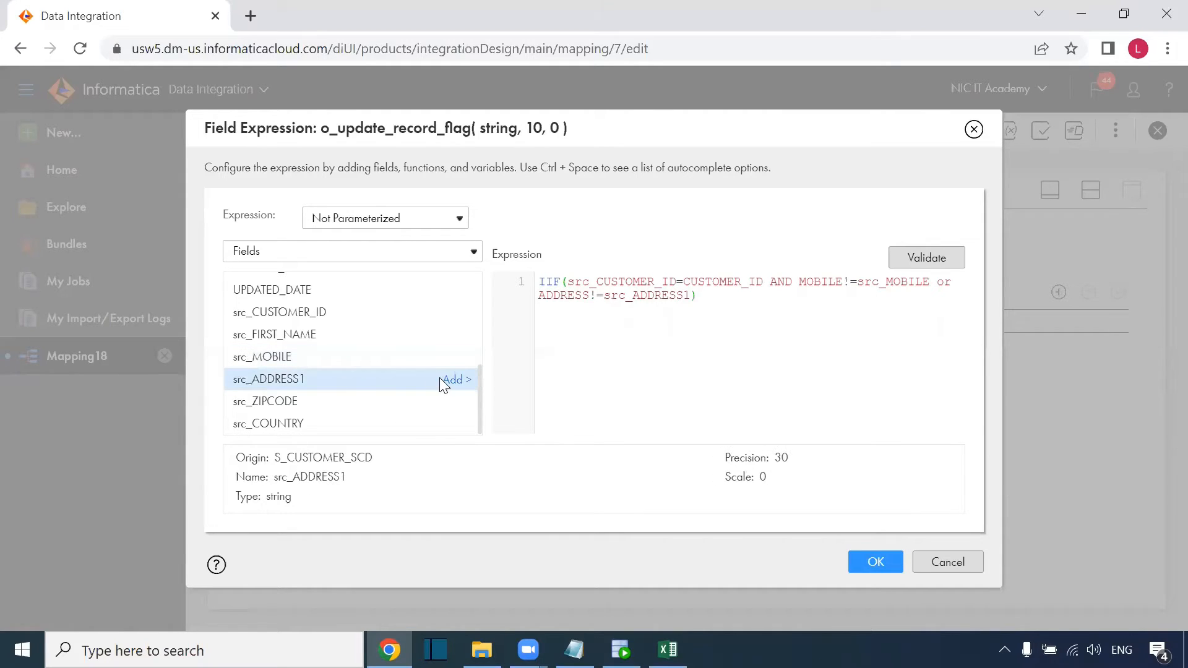
{"action": "type", "text": "or"}
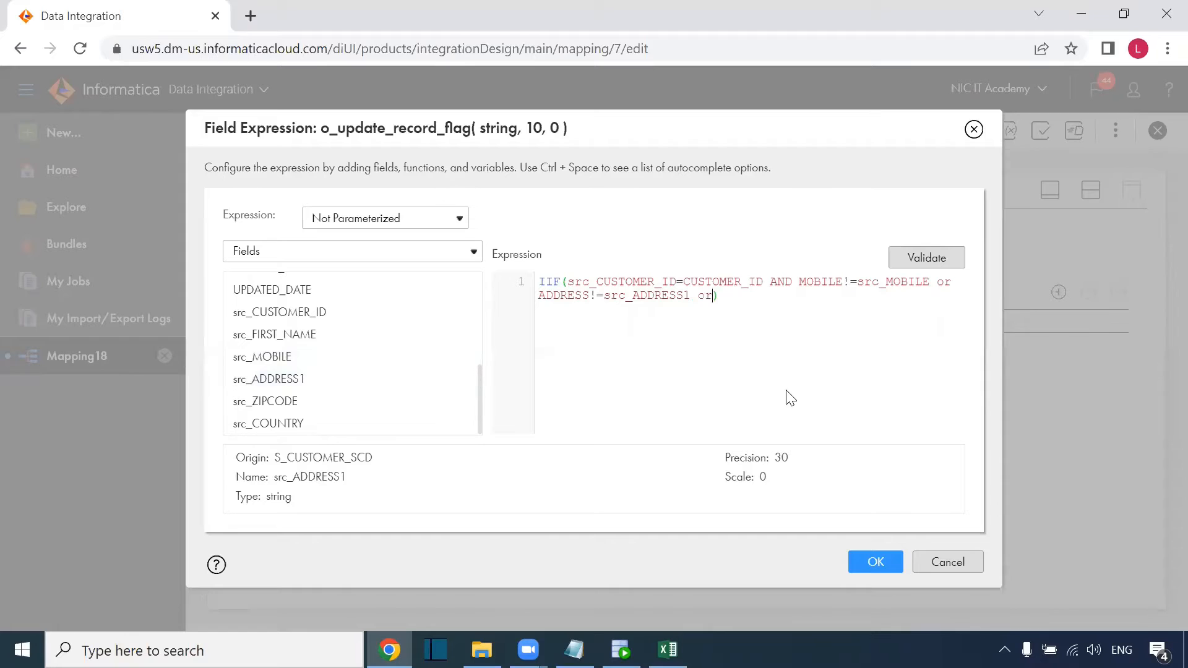
Add ZIPCODE!=src_ZIPCODE, finish with ,true,false), then validate and save.
{"action": "scroll", "coordinate": [422, 392], "scroll_direction": "up", "scroll_amount": 3}
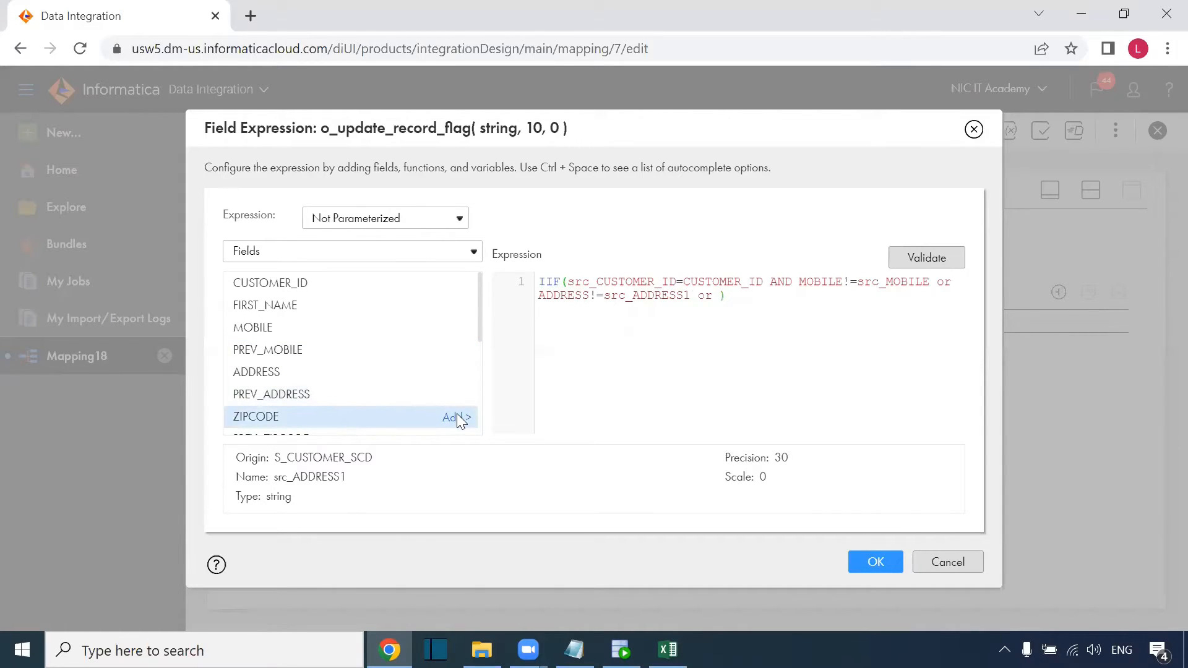
{"action": "left_click", "coordinate": [456, 417]}
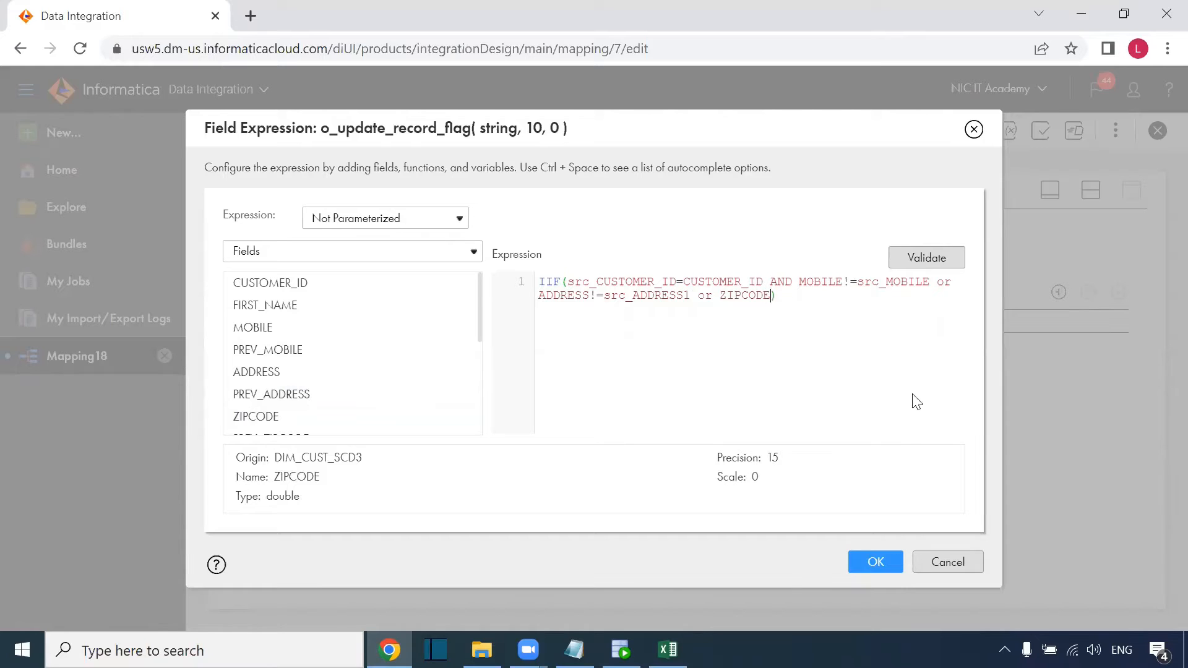
{"action": "scroll", "coordinate": [380, 340], "scroll_direction": "down", "scroll_amount": 4}
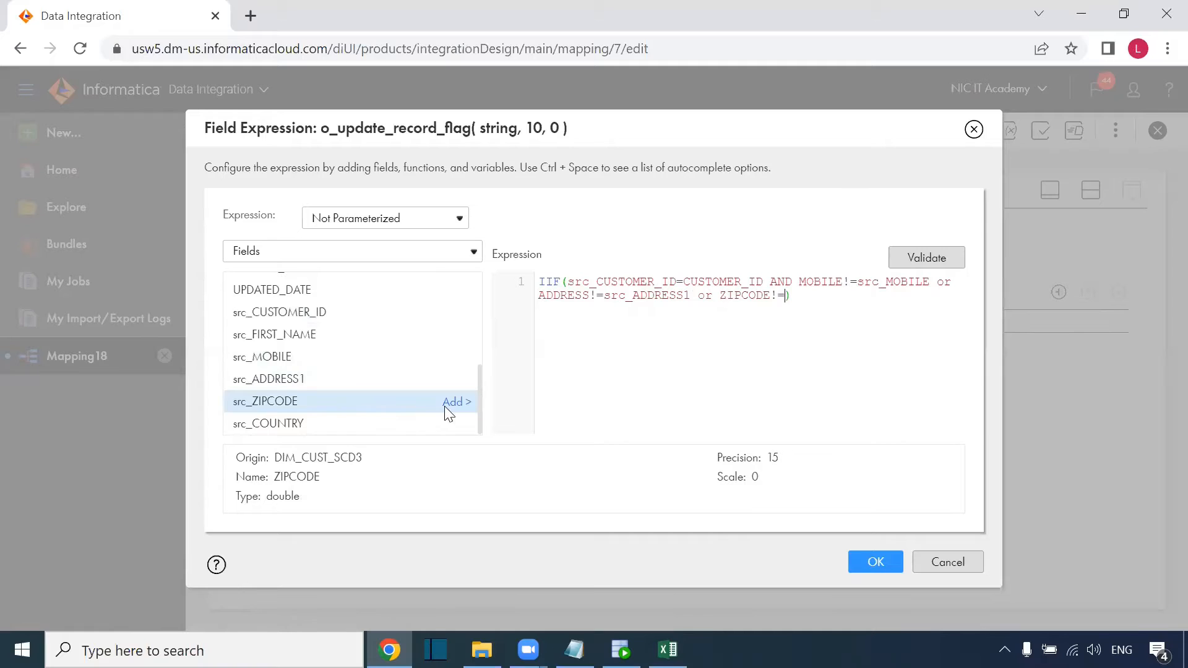
{"action": "left_click", "coordinate": [447, 404]}
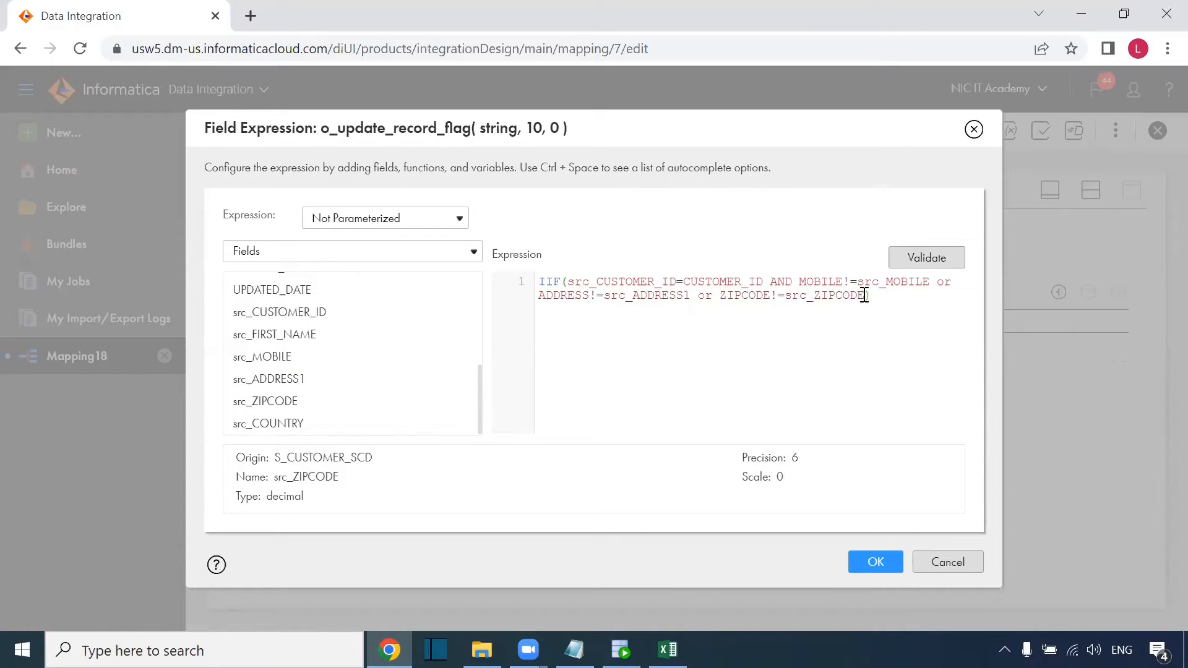
{"action": "type", "text": ",true,false"}
{"action": "left_click", "coordinate": [930, 259]}
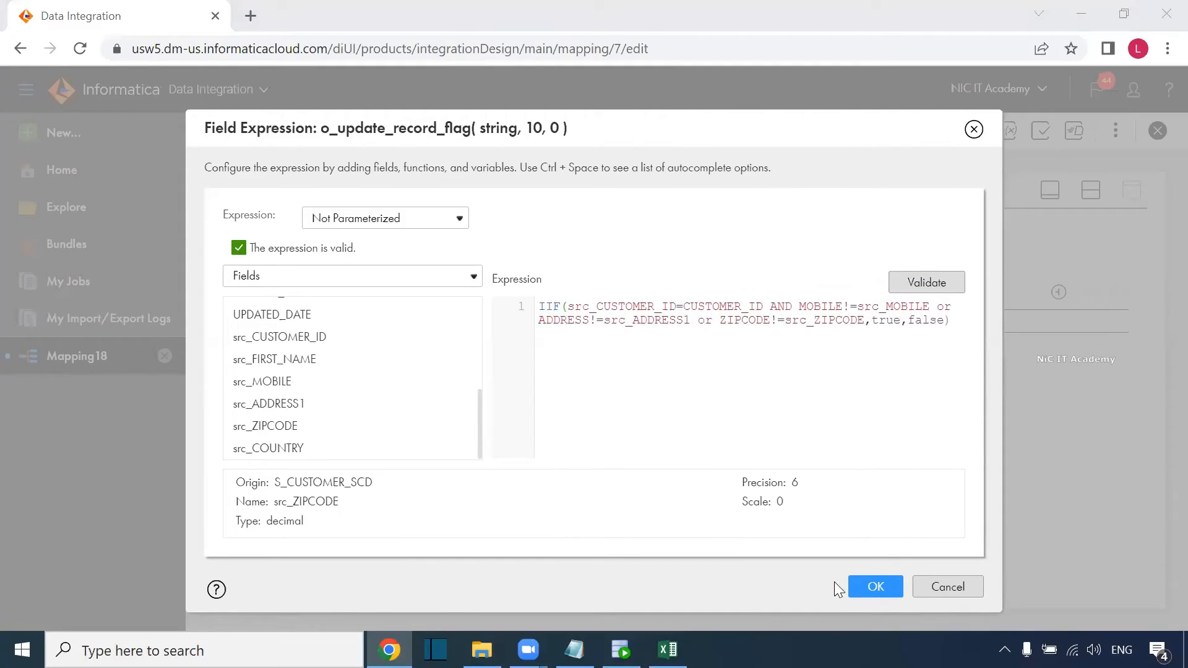
{"action": "left_click", "coordinate": [865, 587]}
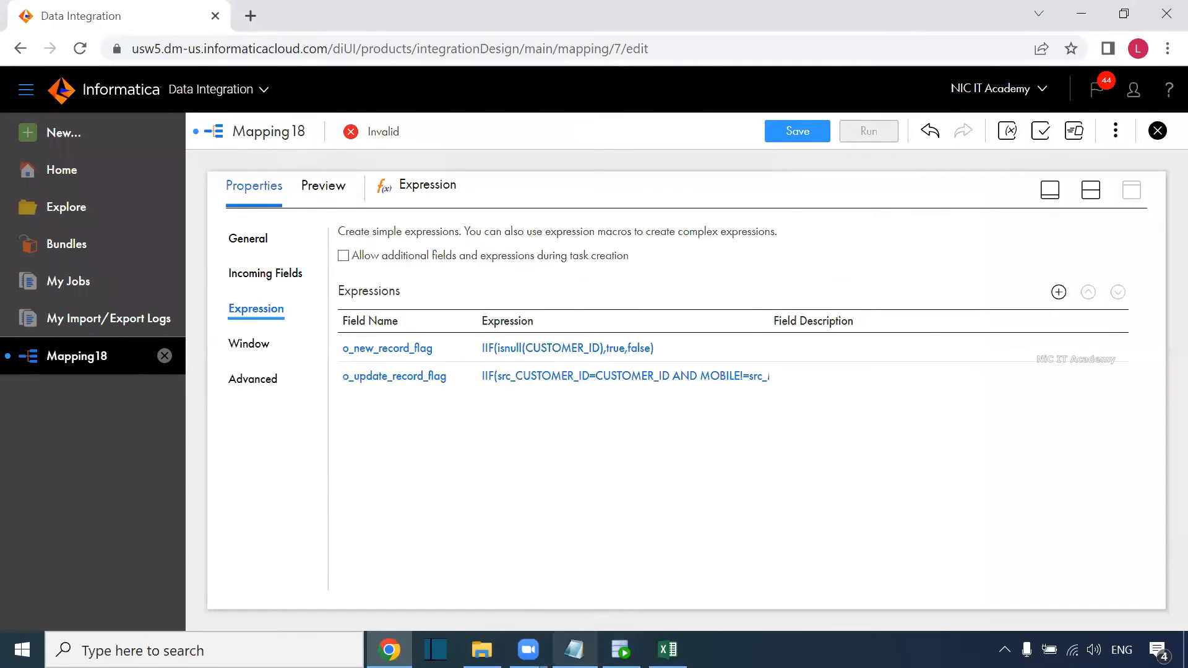
{"action": "left_click", "coordinate": [667, 650]}
{"action": "left_click_drag", "start_coordinate": [830, 599], "coordinate": [949, 594]}
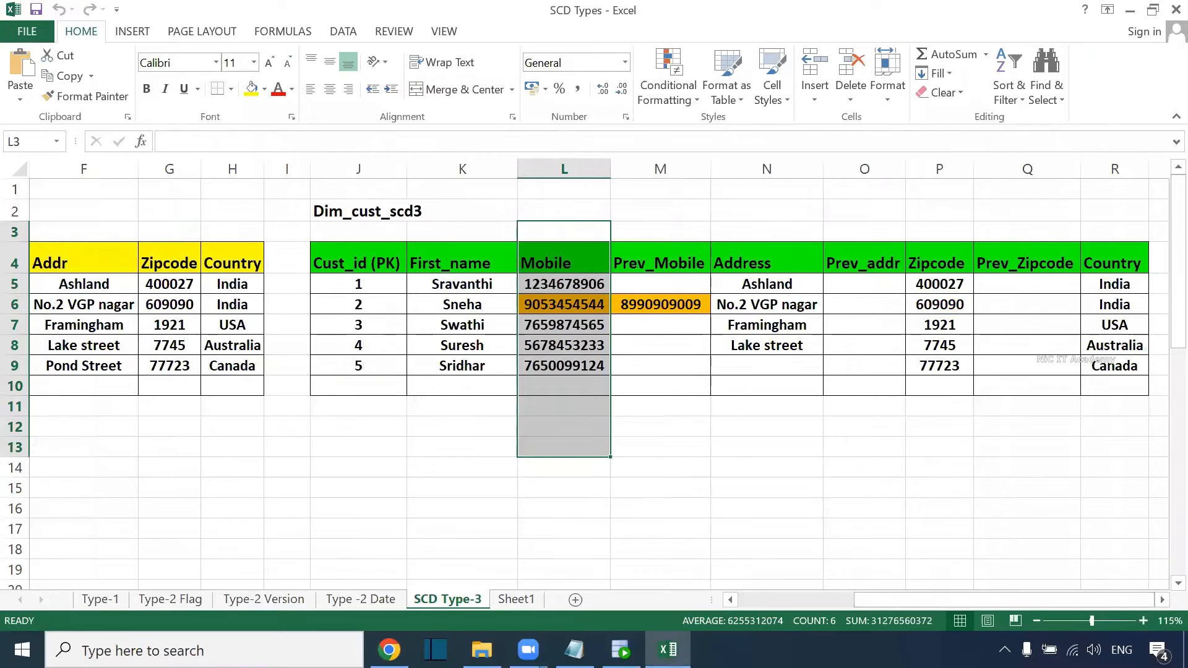
{"action": "left_click", "coordinate": [621, 650]}
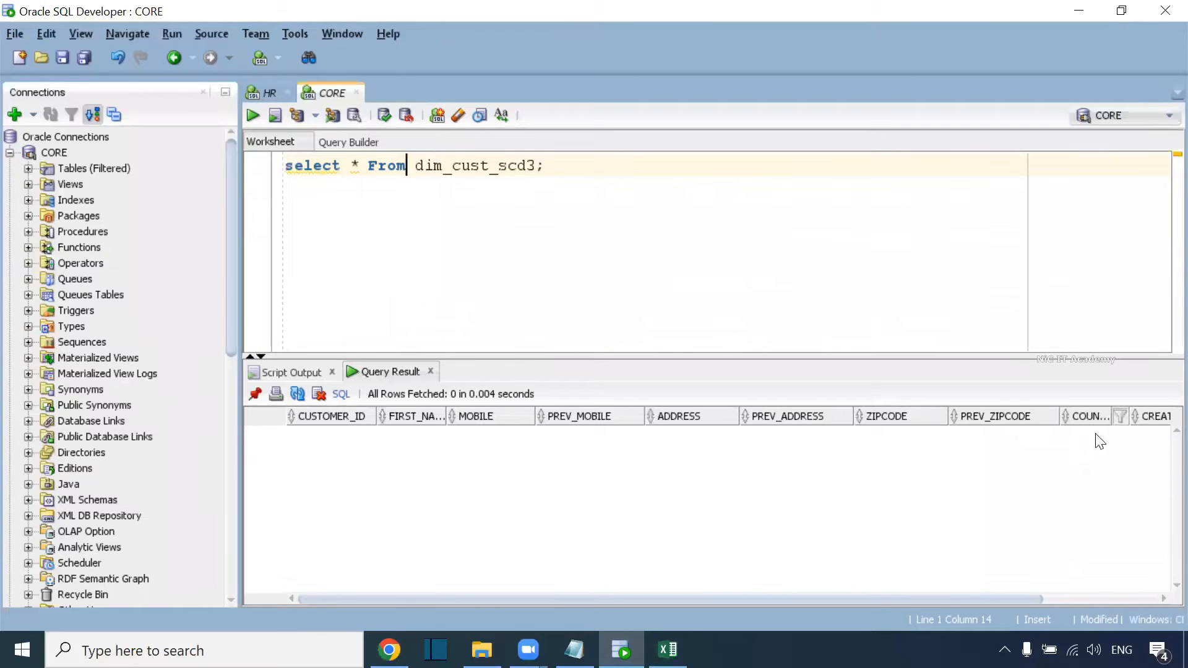
{"action": "left_click_drag", "start_coordinate": [997, 601], "coordinate": [1113, 599]}
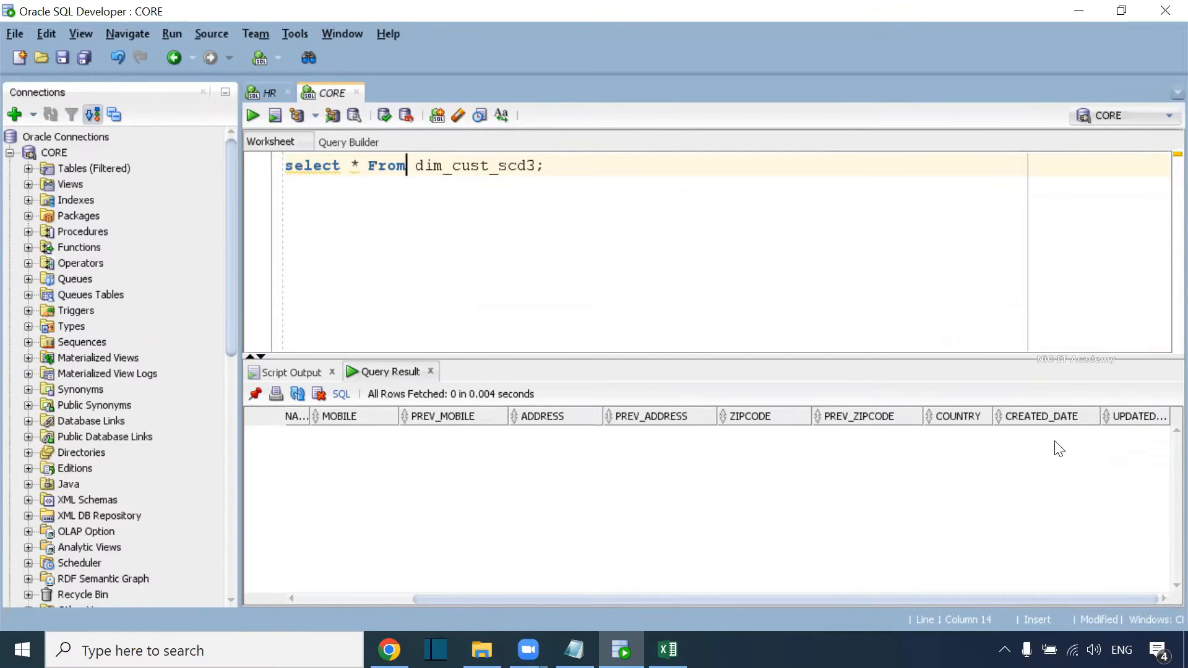
{"action": "key", "text": "alt+Tab"}
{"action": "key", "text": "alt+Tab"}
{"action": "key", "text": "Tab"}
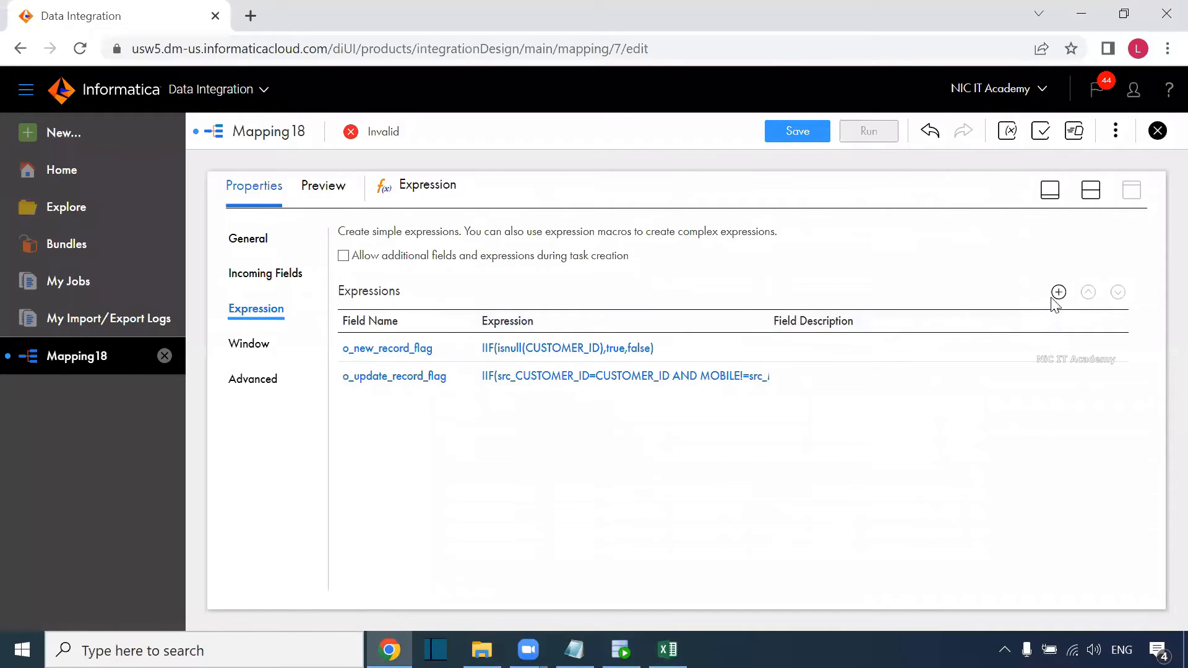
Add a date/time output field o_created_date with expression sysdate.
{"action": "left_click", "coordinate": [1059, 293]}
{"action": "left_click_drag", "start_coordinate": [480, 277], "coordinate": [385, 289]}
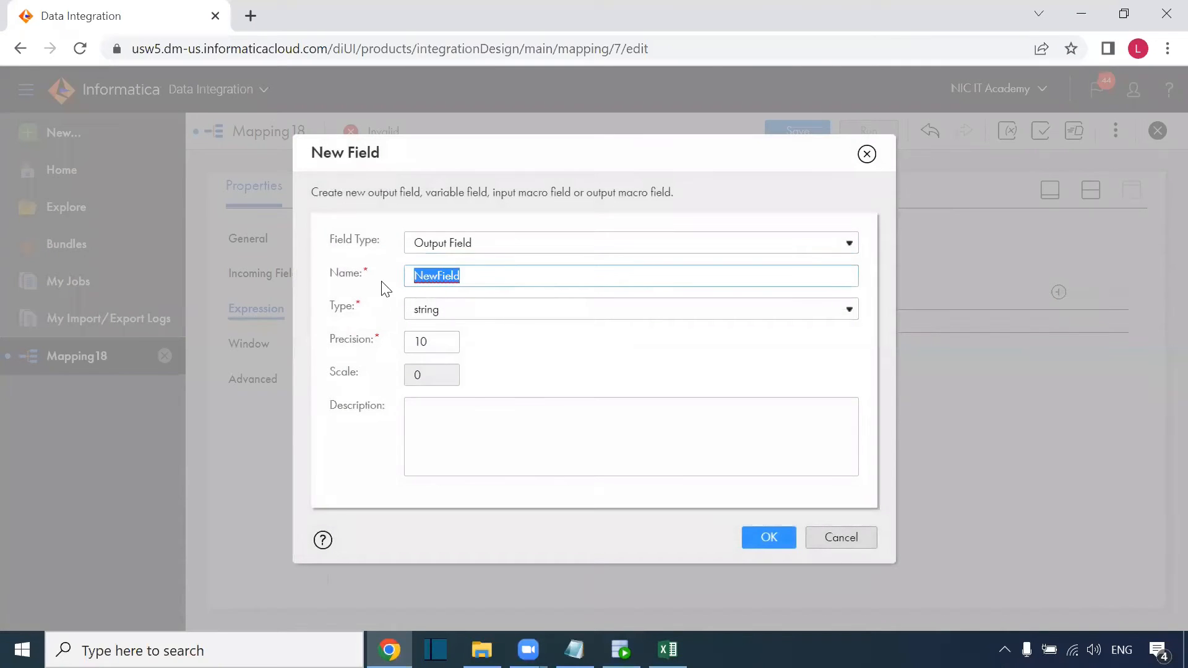
{"action": "type", "text": "c"}
{"action": "type", "text": "ate"}
{"action": "key", "text": "Left"}
{"action": "key", "text": "Left"}
{"action": "key", "text": "Left"}
{"action": "key", "text": "Left"}
{"action": "key", "text": "BackSpace"}
{"action": "type", "text": "_"}
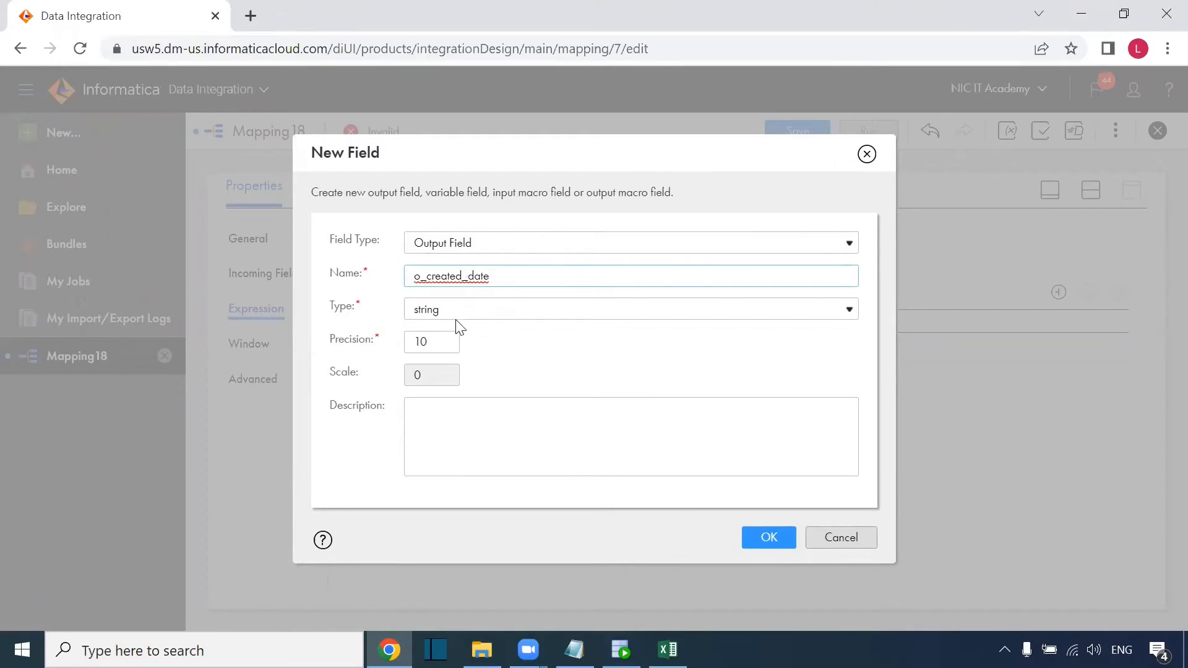
{"action": "left_click", "coordinate": [463, 312]}
{"action": "left_click", "coordinate": [456, 445]}
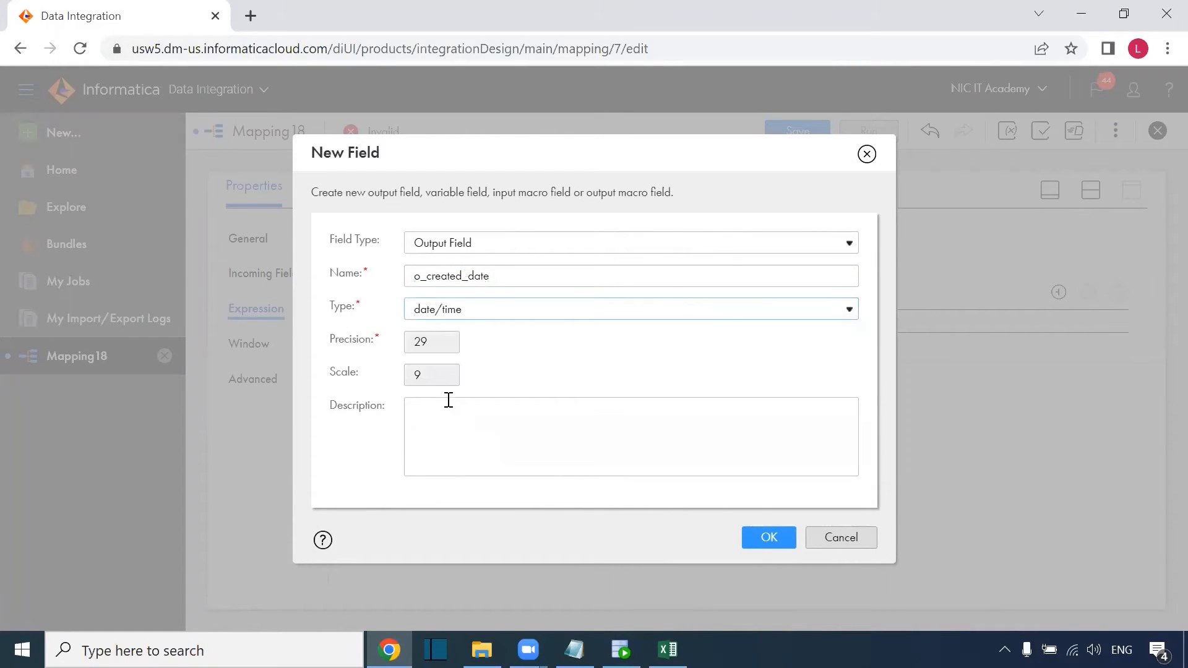
{"action": "key", "text": "Return"}
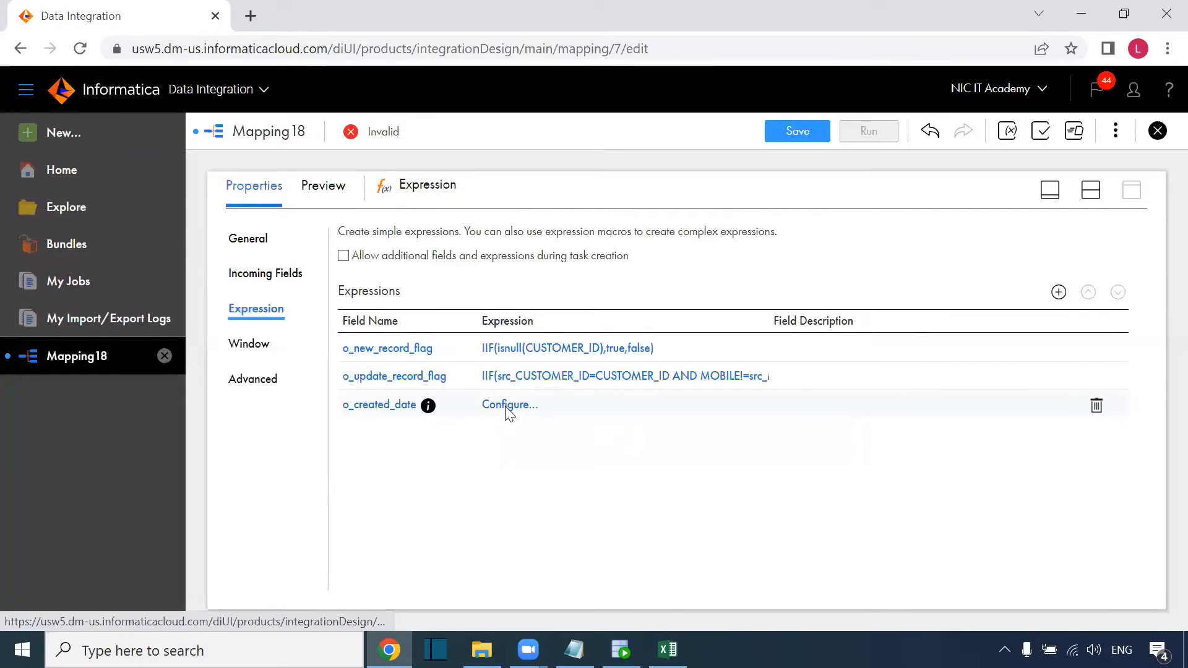
{"action": "left_click", "coordinate": [506, 413]}
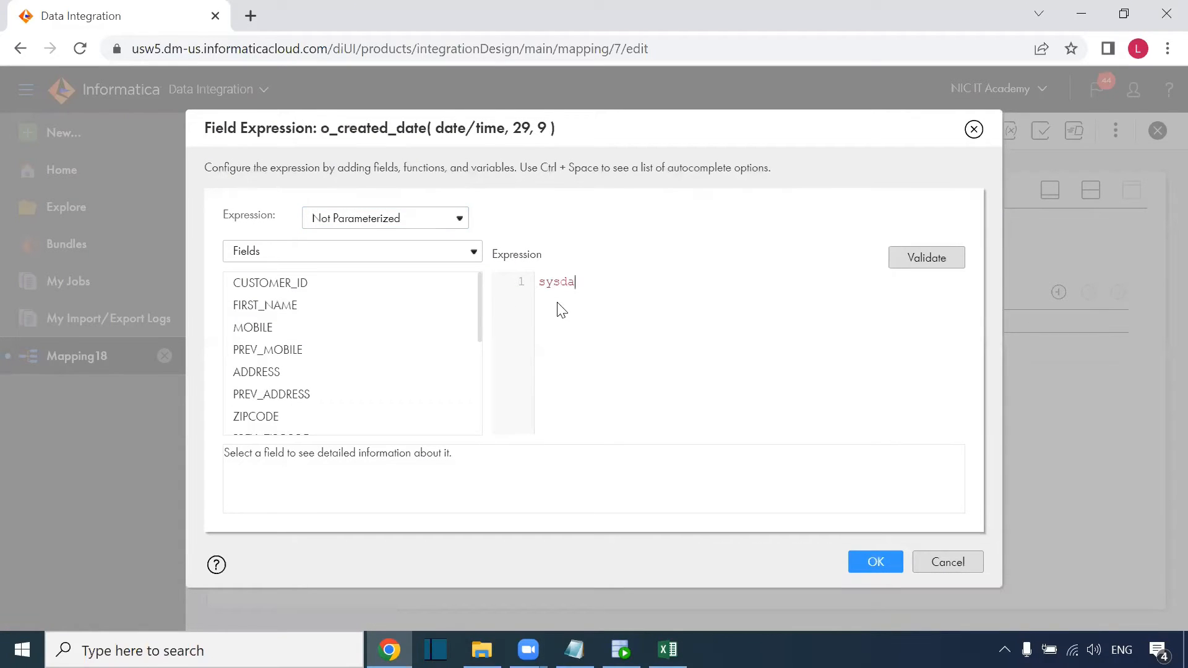
{"action": "left_click", "coordinate": [876, 561]}
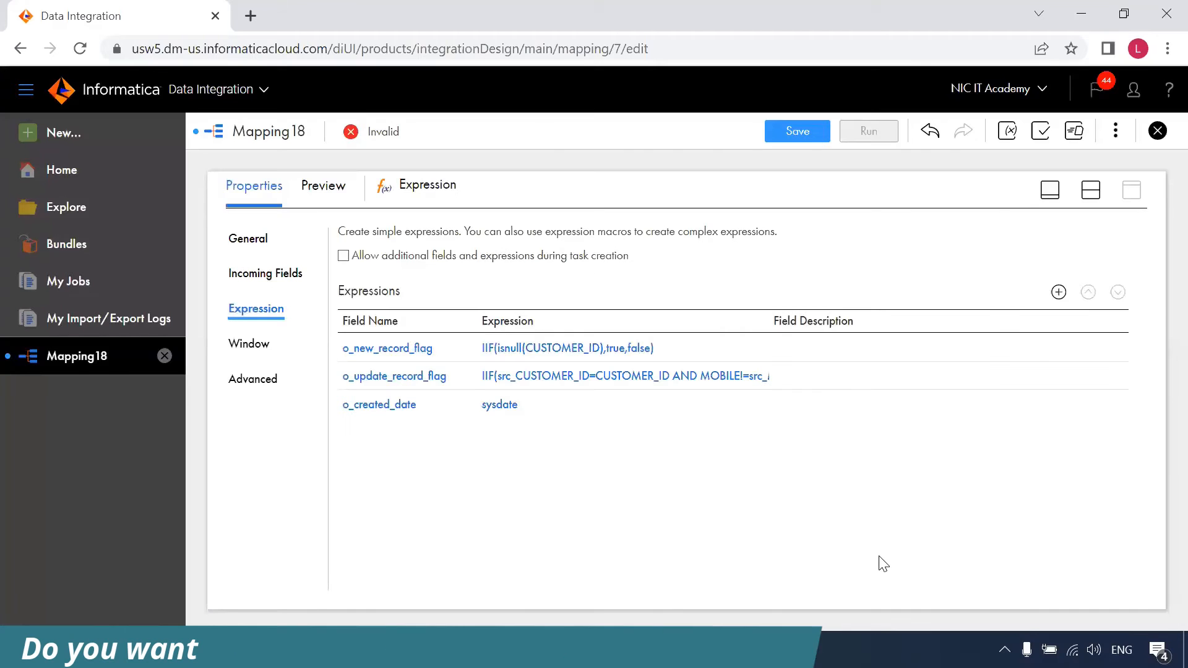
Add a date/time output field o_updated_date with validated expression sysdate.
{"action": "left_click", "coordinate": [1059, 292]}
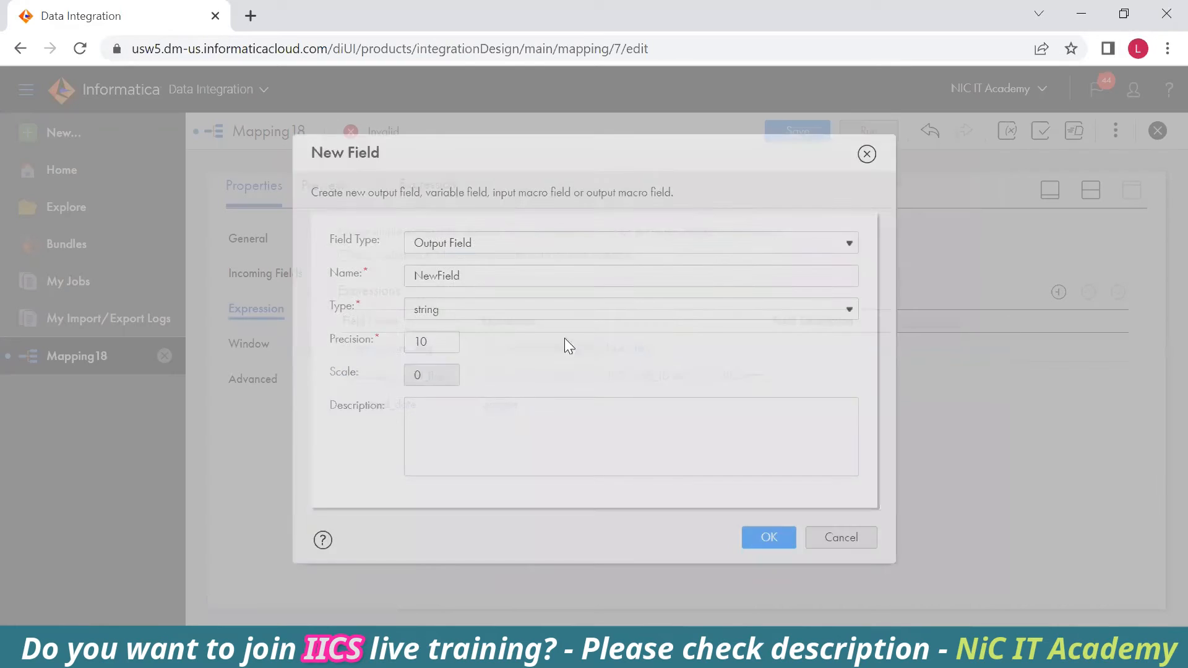
{"action": "left_click_drag", "start_coordinate": [466, 273], "coordinate": [365, 281]}
{"action": "type", "text": "c_upd"}
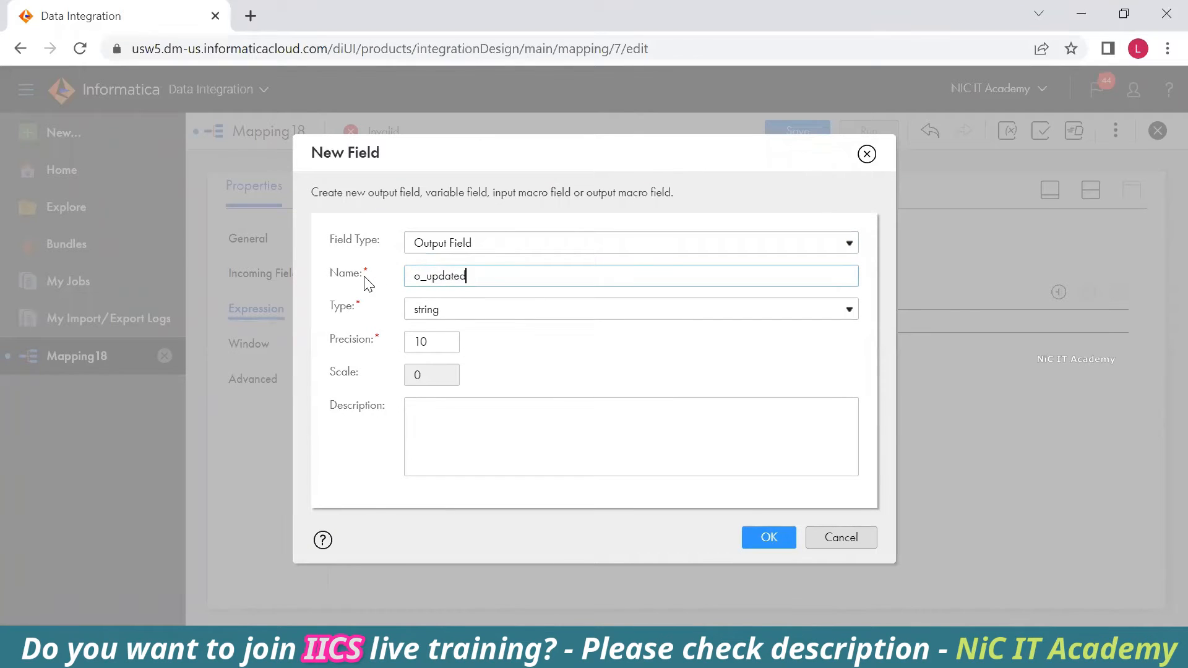
{"action": "type", "text": "ated_date"}
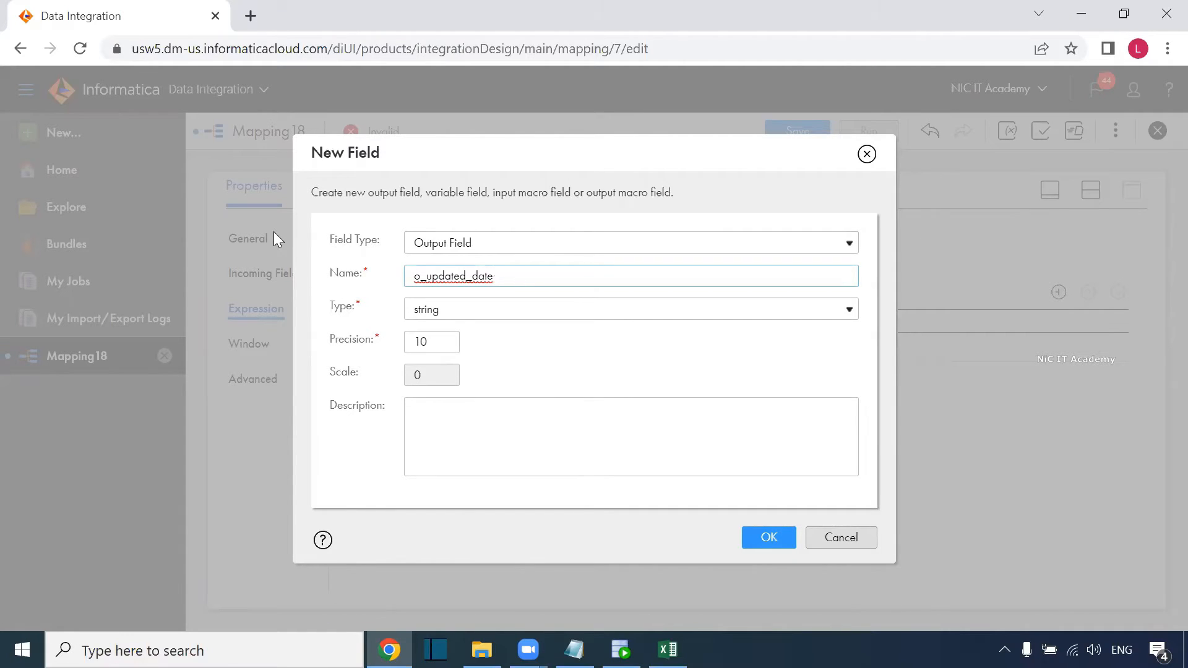
{"action": "left_click", "coordinate": [588, 317]}
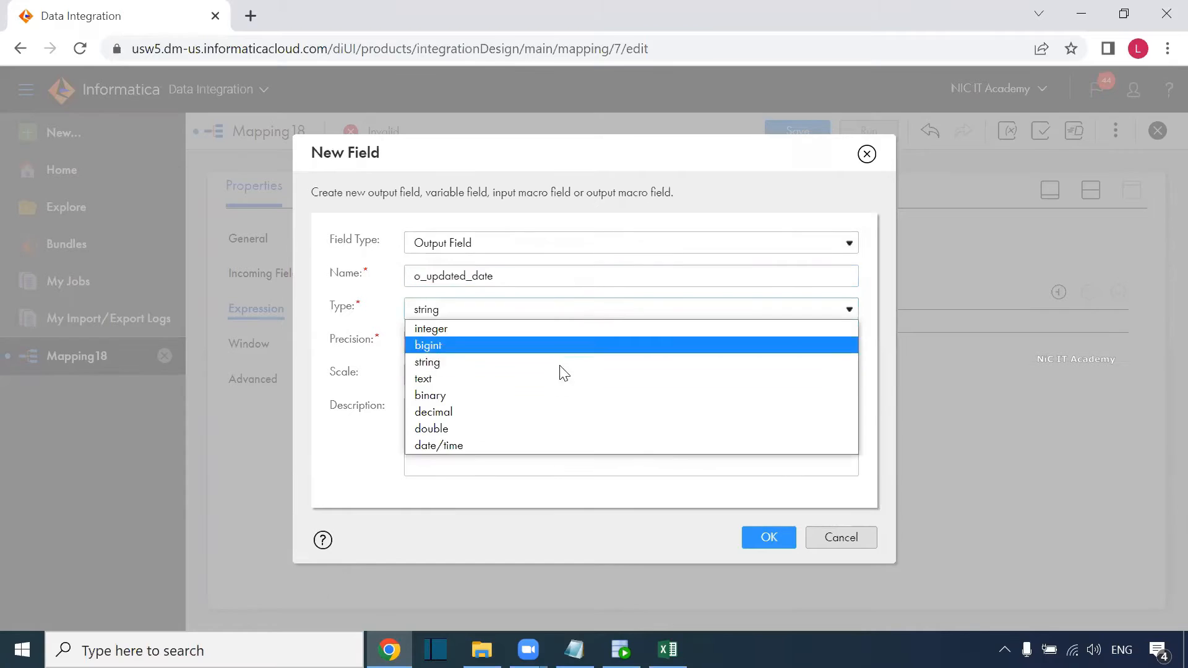
{"action": "left_click", "coordinate": [521, 445]}
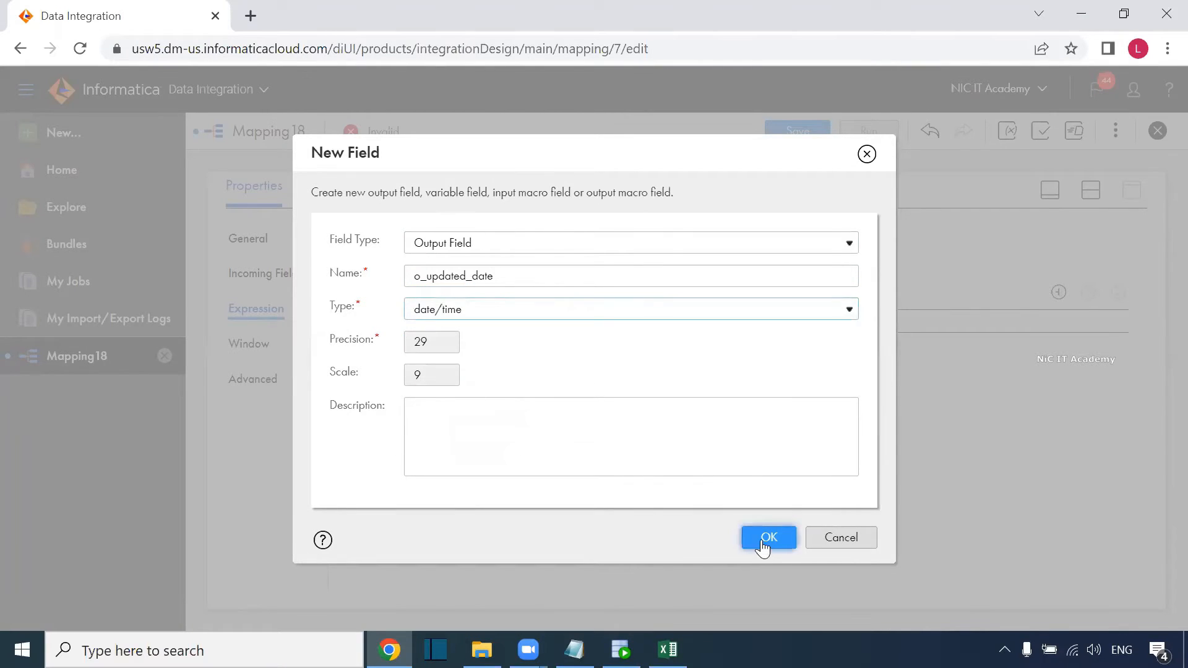
{"action": "left_click", "coordinate": [768, 538]}
{"action": "left_click", "coordinate": [580, 441]}
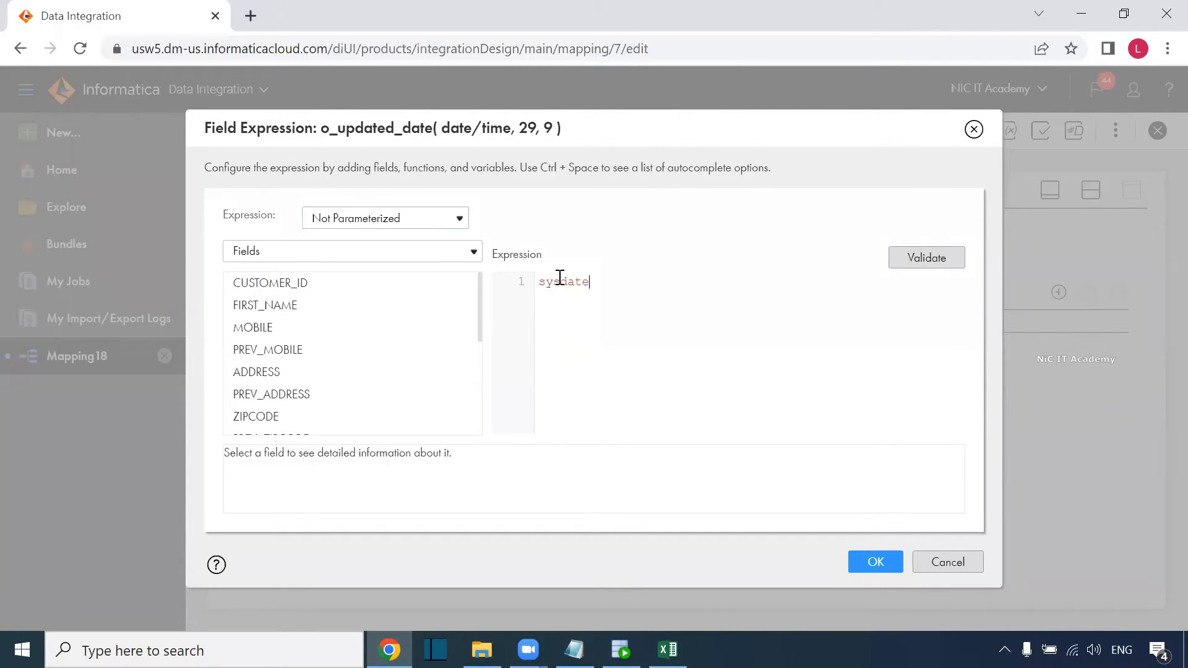
{"action": "left_click", "coordinate": [937, 258]}
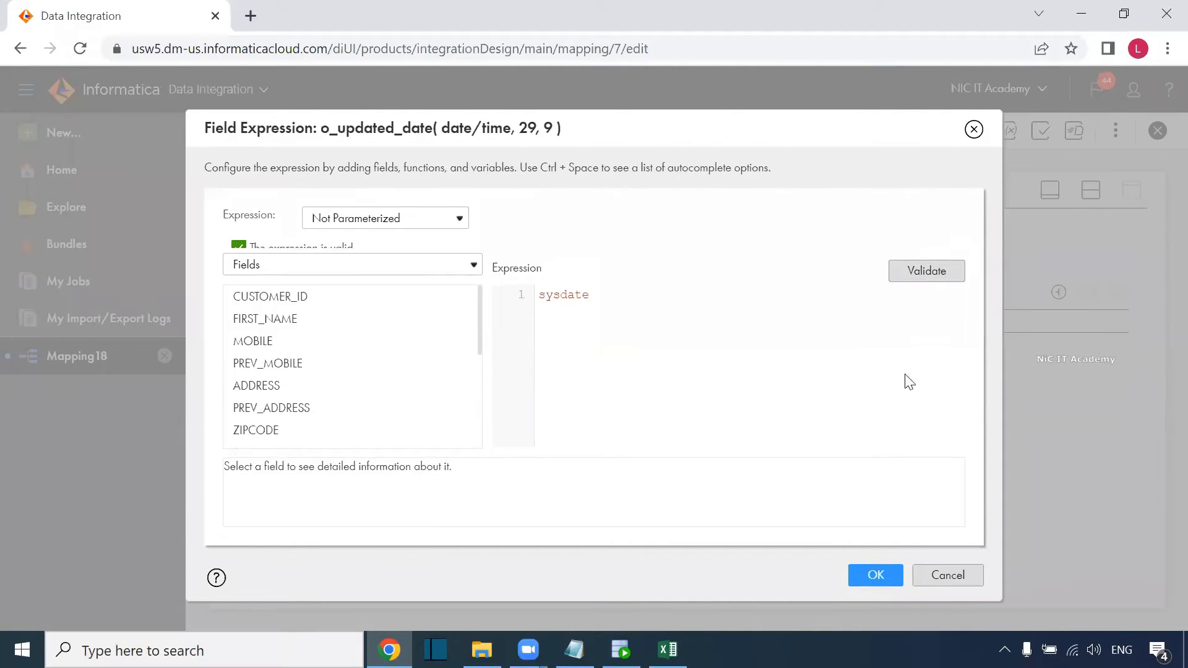
{"action": "left_click", "coordinate": [875, 587]}
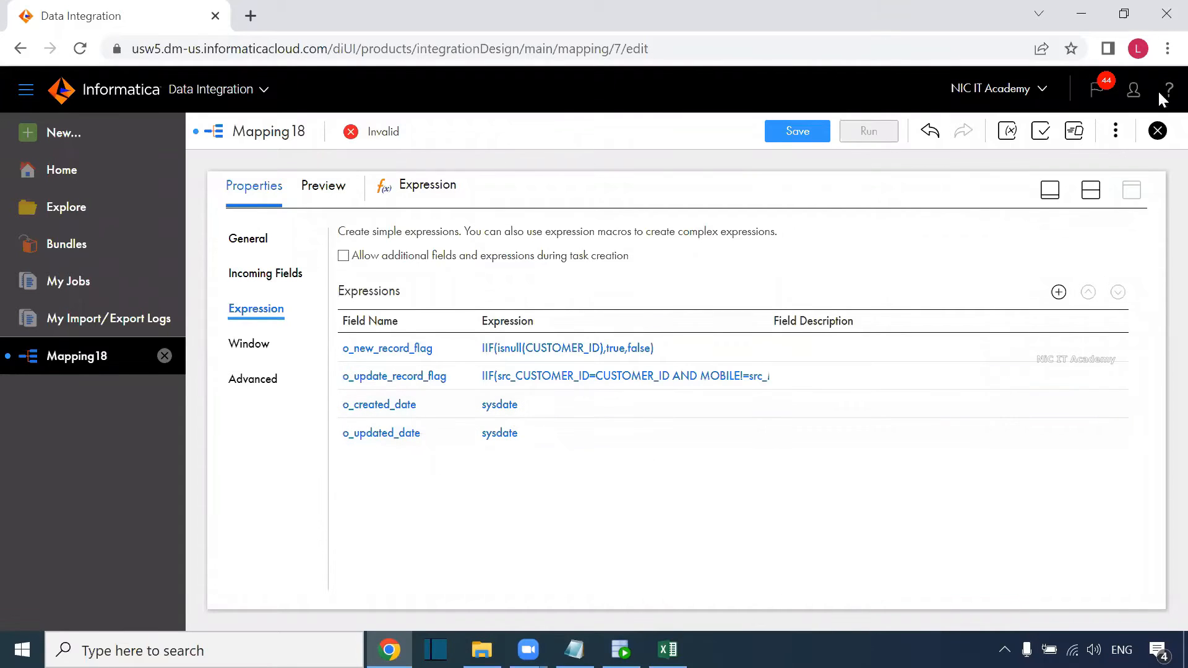
Insert a Router between Expression and Target, expand its groups, and maximize its properties.
{"action": "left_click", "coordinate": [1091, 190]}
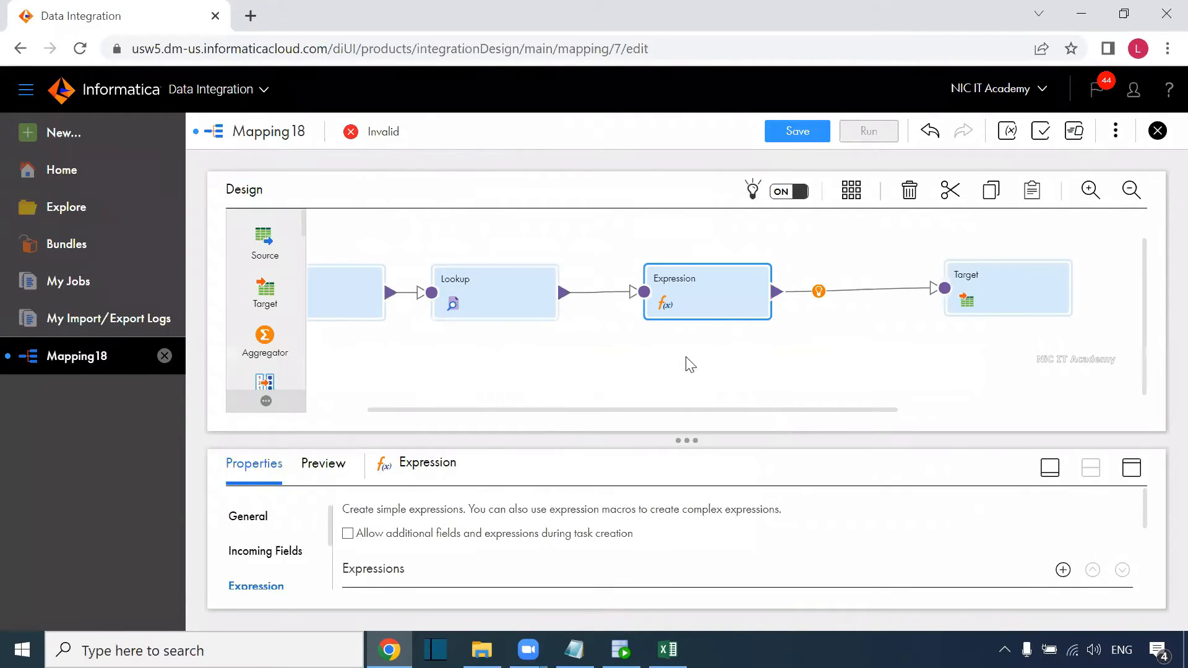
{"action": "left_click_drag", "start_coordinate": [730, 414], "coordinate": [817, 414]}
{"action": "left_click", "coordinate": [875, 280]}
{"action": "left_click_drag", "start_coordinate": [874, 277], "coordinate": [973, 274]}
{"action": "left_click", "coordinate": [705, 291]}
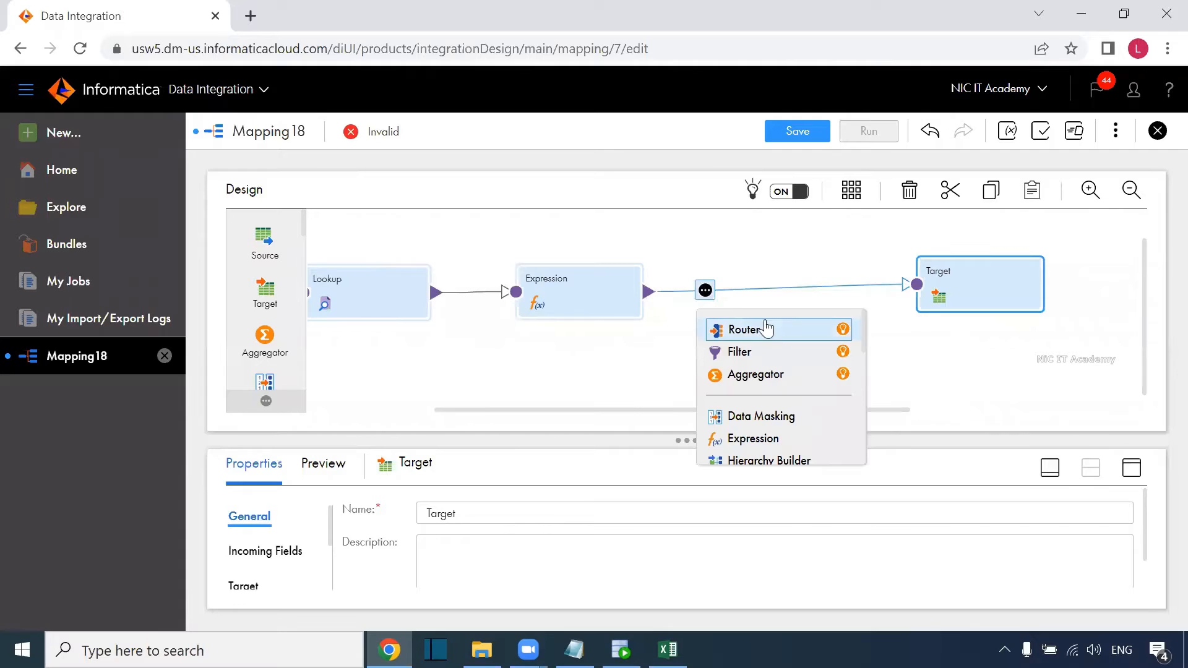
{"action": "left_click", "coordinate": [765, 324]}
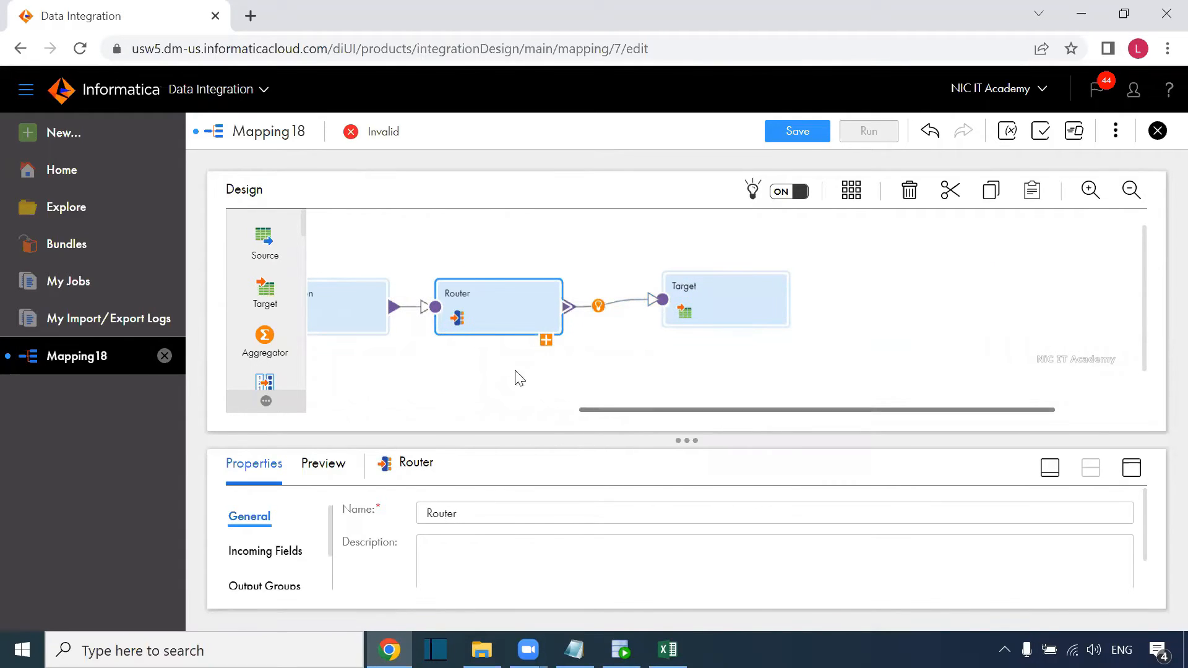
{"action": "left_click", "coordinate": [545, 339]}
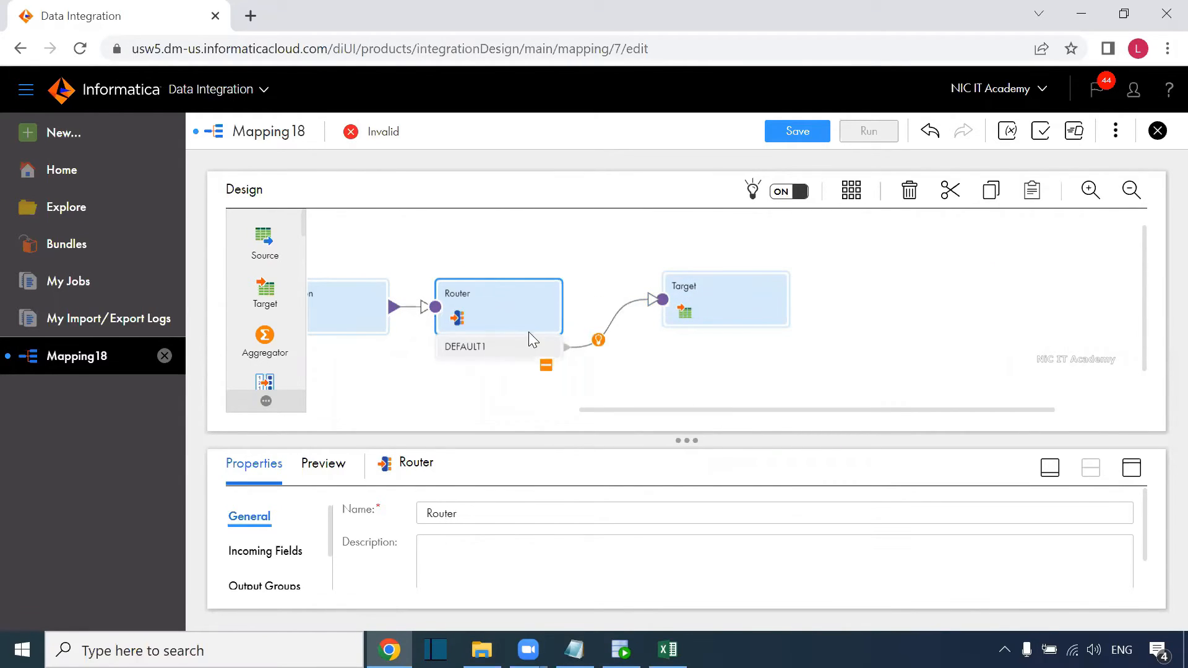
{"action": "left_click", "coordinate": [1132, 469]}
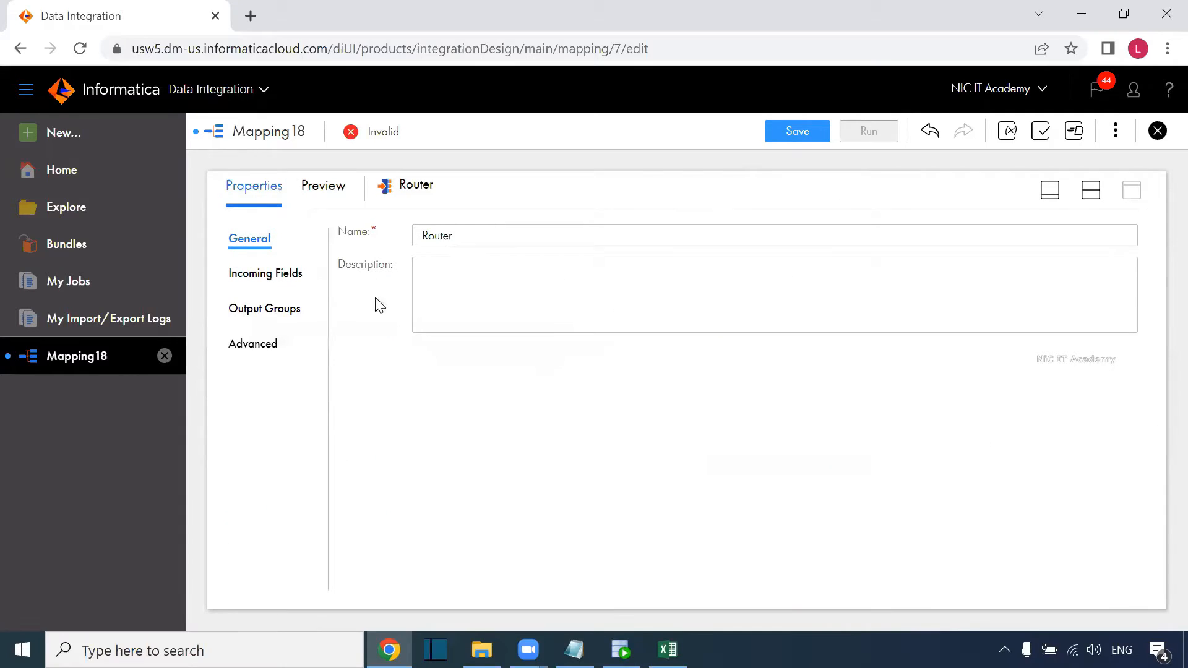
Add two Router output groups and name them insert and update.
{"action": "left_click", "coordinate": [272, 309]}
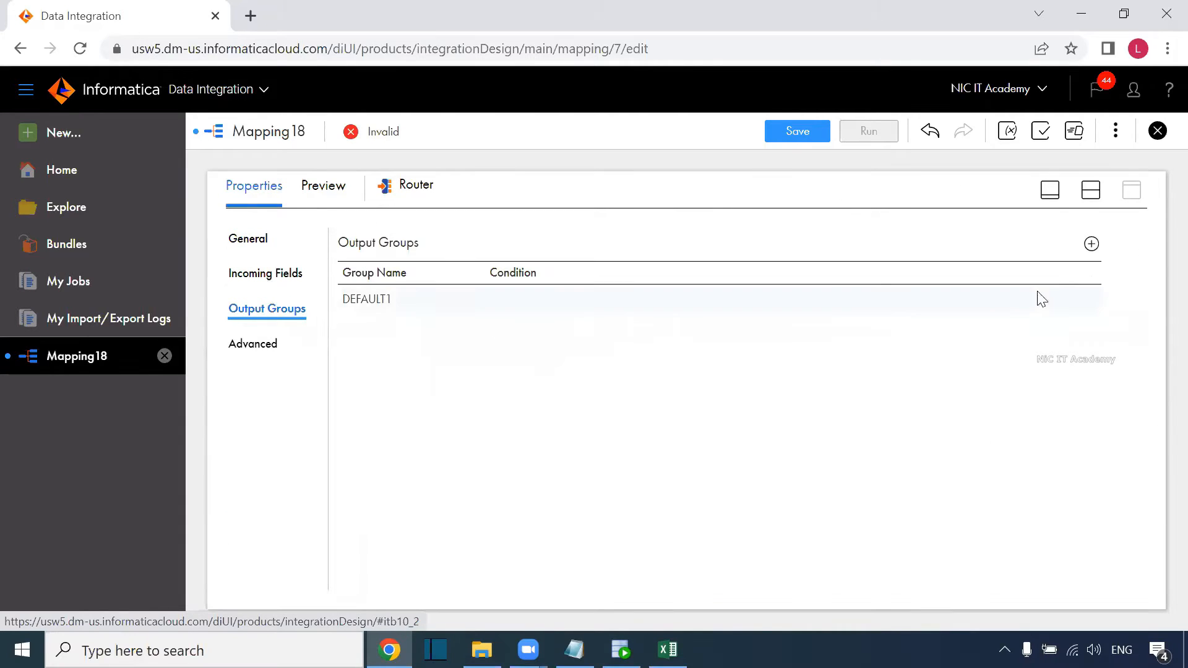
{"action": "left_click", "coordinate": [1093, 245]}
{"action": "left_click", "coordinate": [1093, 246]}
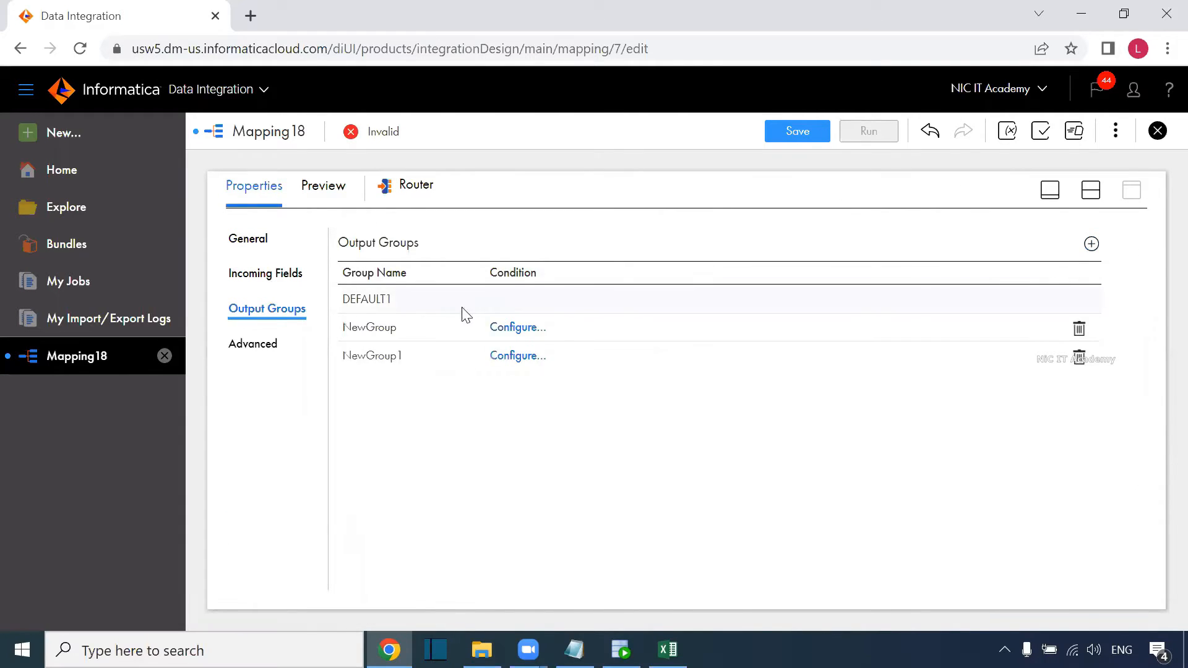
{"action": "left_click", "coordinate": [398, 328]}
{"action": "key", "text": "ctrl+a"}
{"action": "type", "text": "i"}
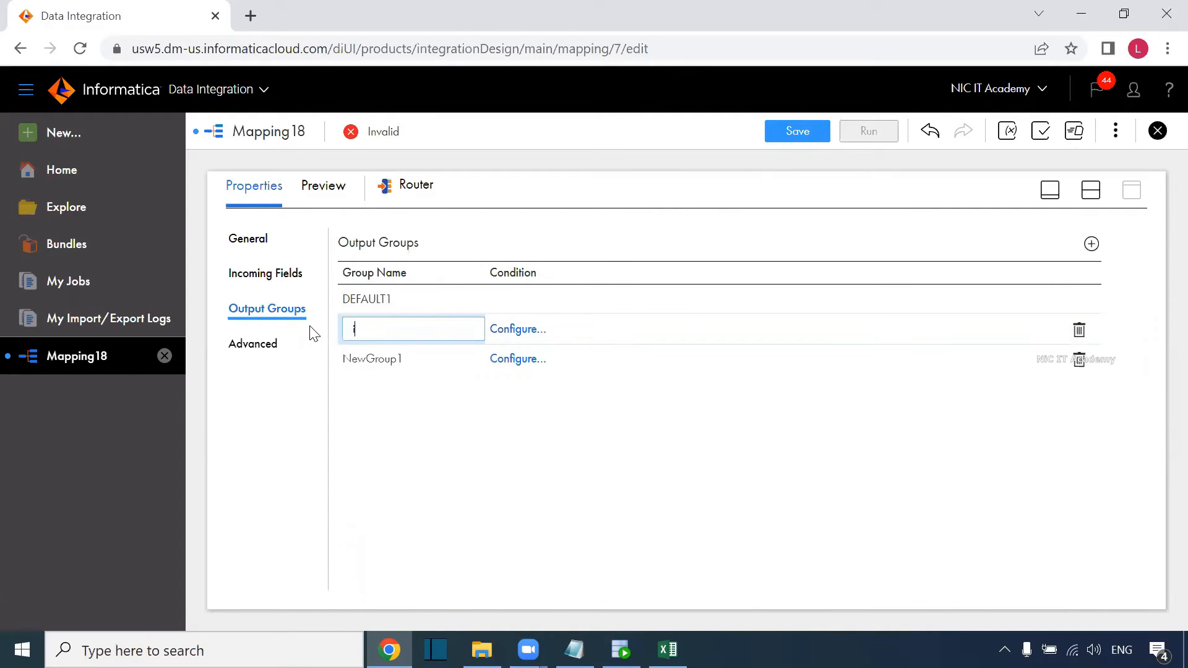
{"action": "left_click", "coordinate": [379, 361]}
{"action": "key", "text": "ctrl+a"}
{"action": "type", "text": "up"}
{"action": "key", "text": "Return"}
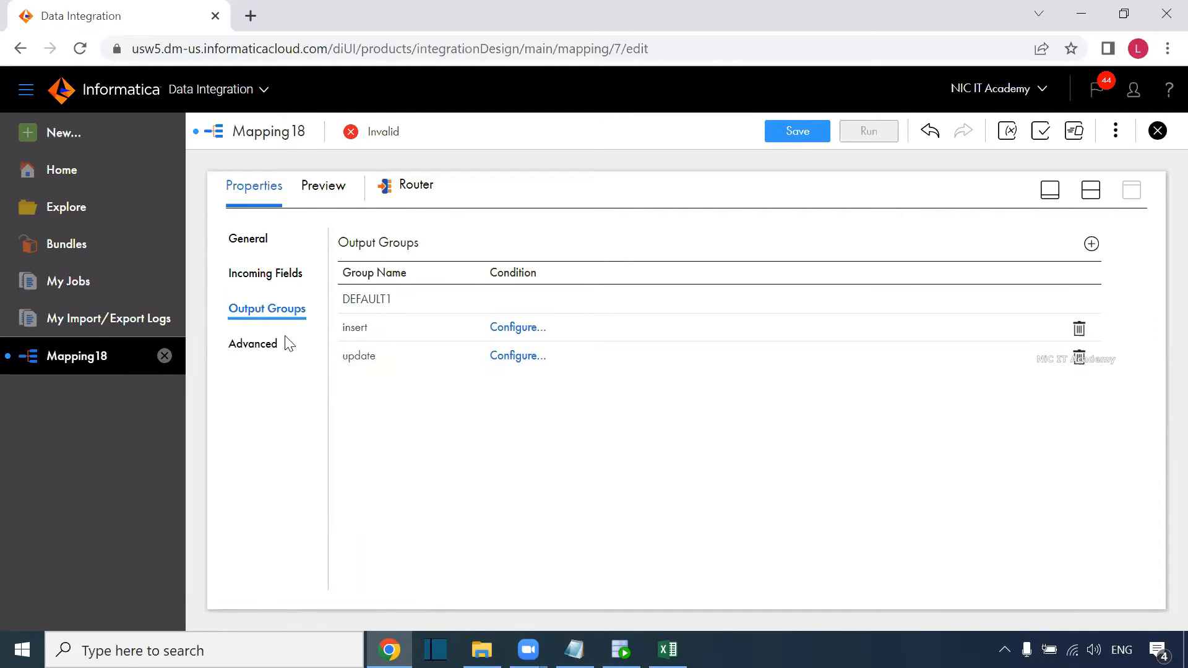
Give the insert group the validated advanced filter condition o_new_record_flag.
{"action": "left_click", "coordinate": [531, 327]}
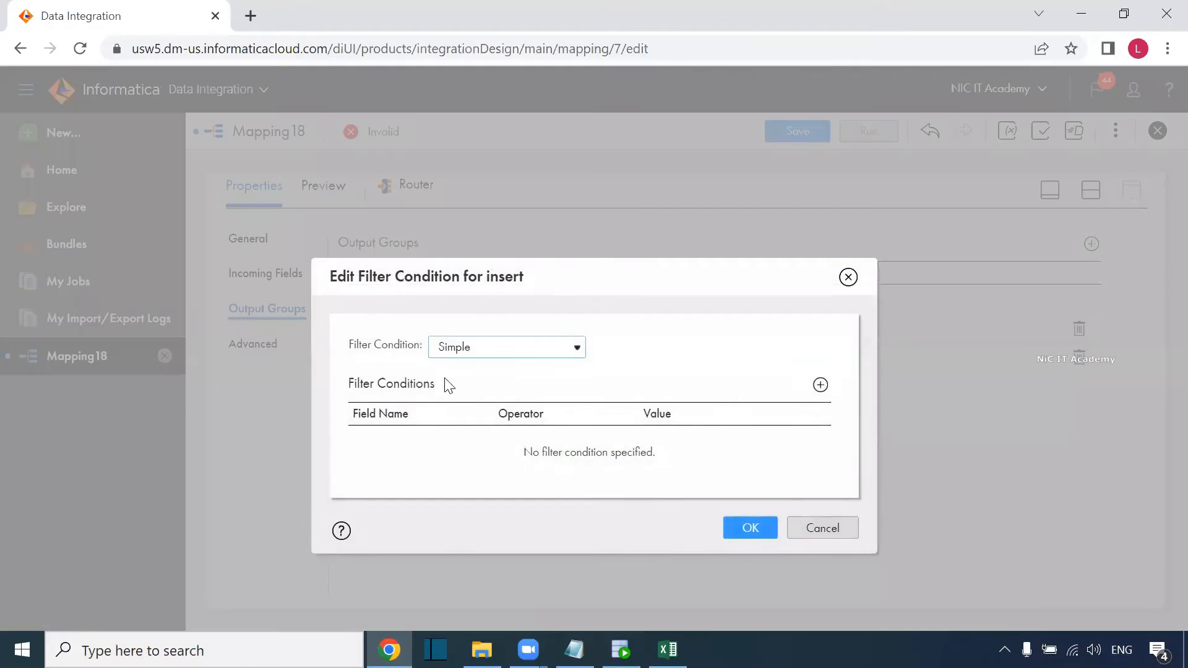
{"action": "left_click", "coordinate": [523, 350]}
{"action": "left_click", "coordinate": [513, 383]}
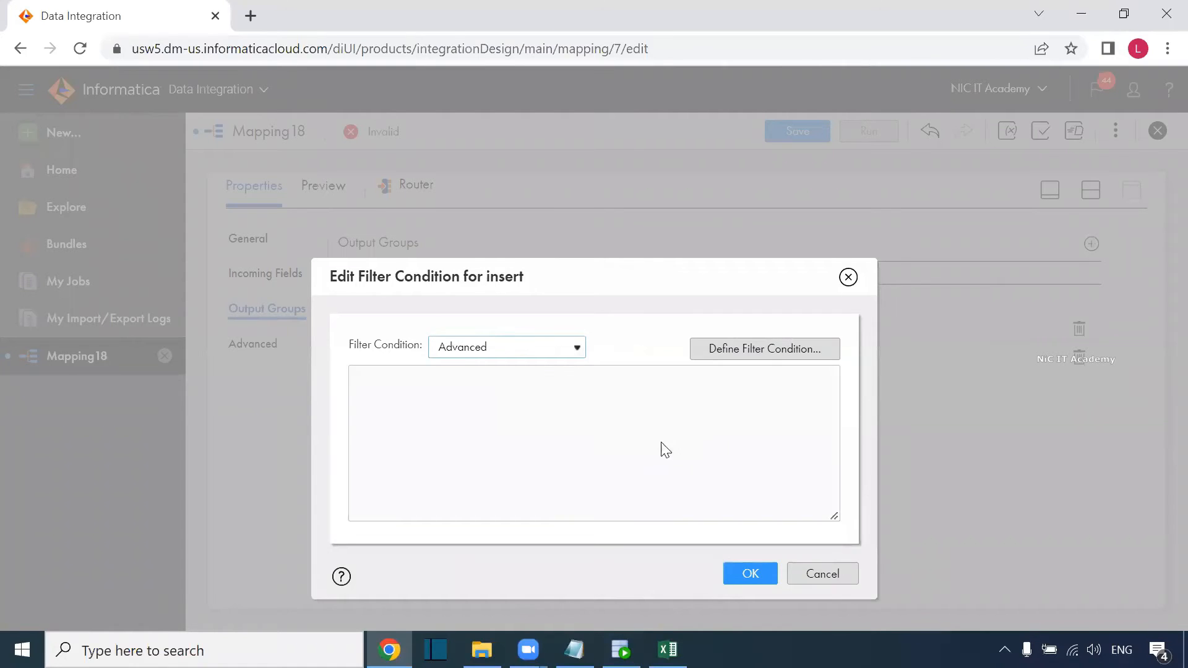
{"action": "left_click", "coordinate": [767, 355]}
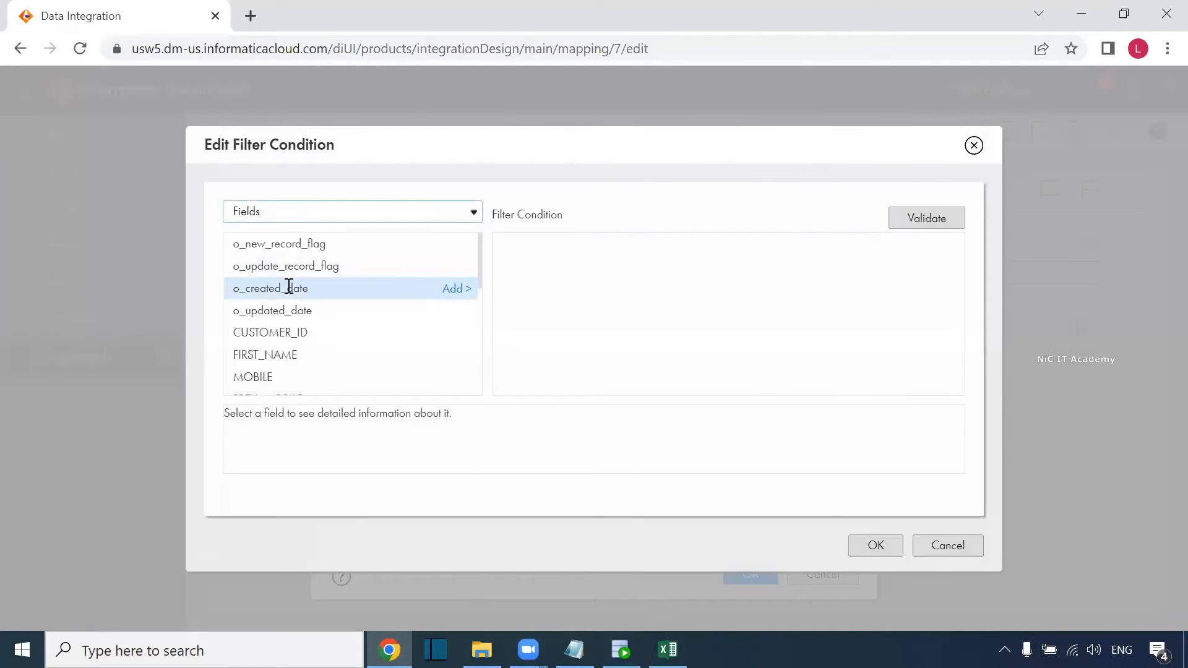
{"action": "left_click", "coordinate": [456, 245]}
{"action": "left_click", "coordinate": [926, 218]}
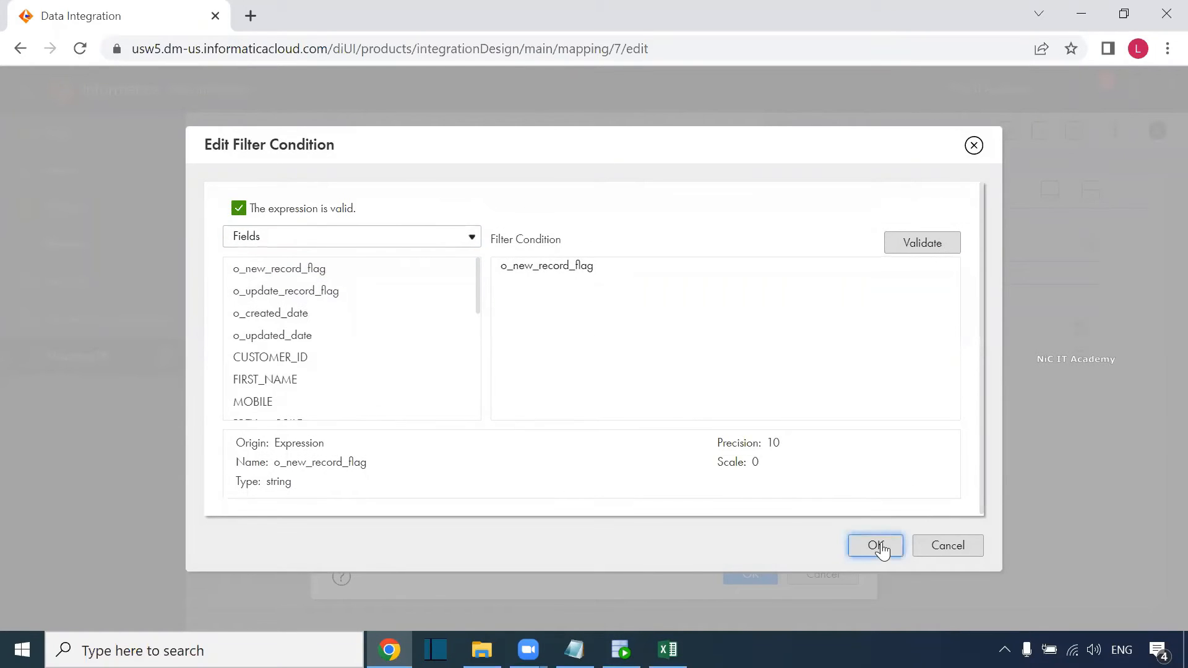
{"action": "left_click", "coordinate": [875, 546]}
{"action": "left_click", "coordinate": [751, 567]}
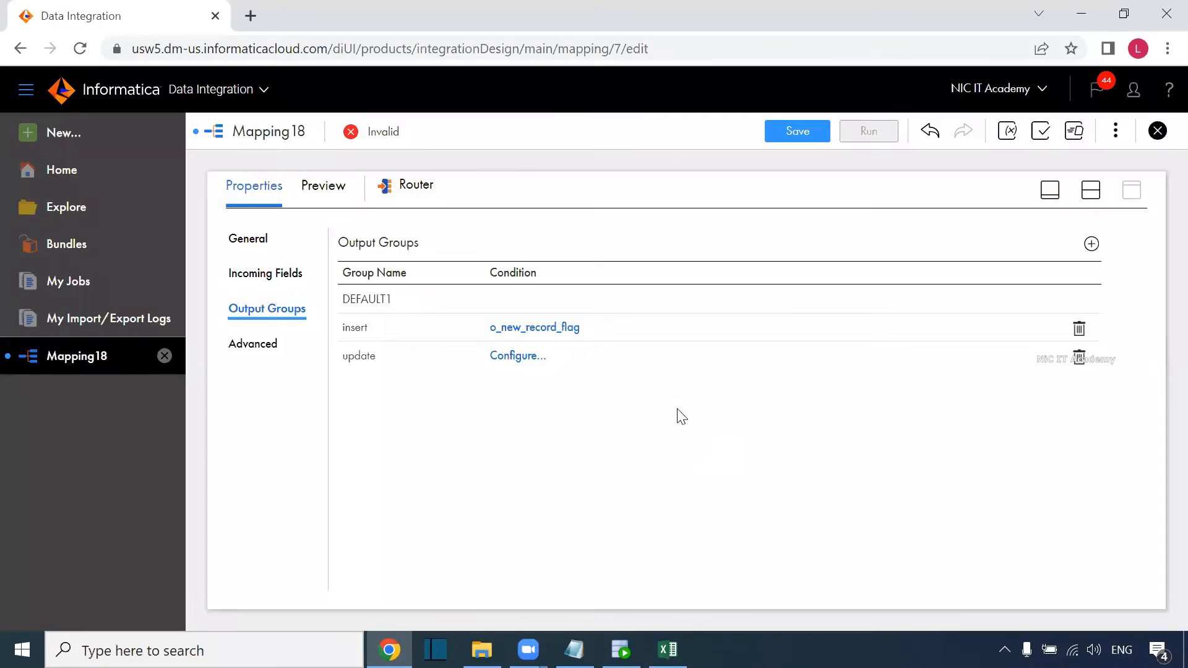
Give the update group the advanced filter condition o_update_record_flag.
{"action": "left_click", "coordinate": [533, 358]}
{"action": "left_click", "coordinate": [495, 349]}
{"action": "left_click", "coordinate": [492, 383]}
{"action": "left_click", "coordinate": [742, 351]}
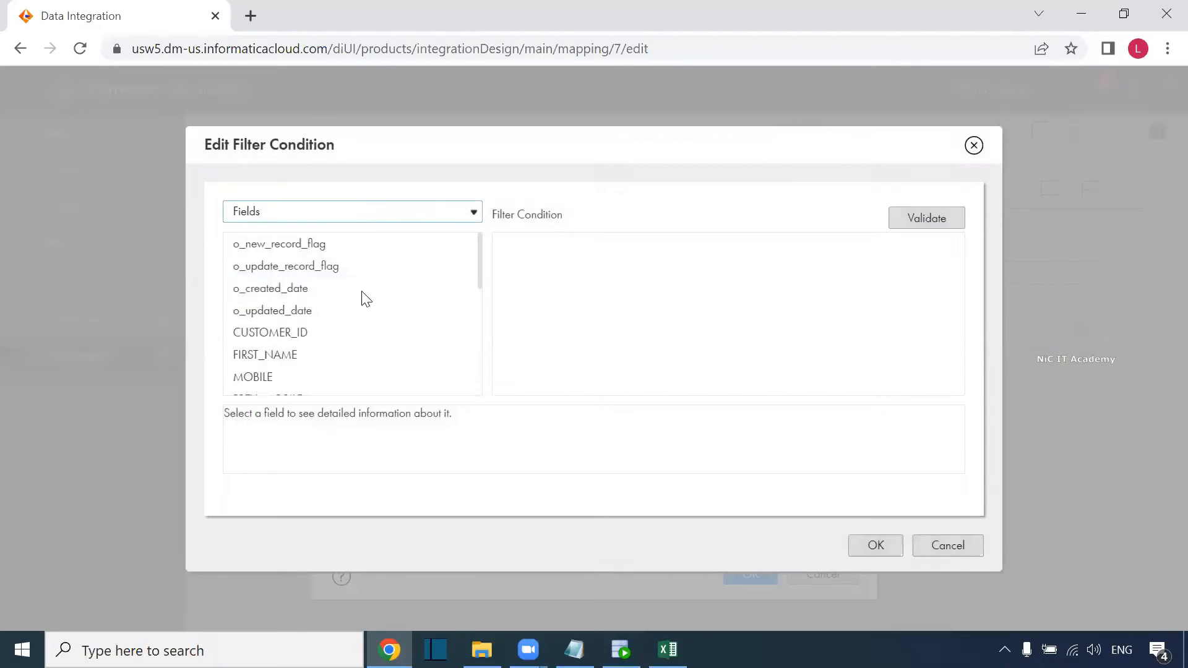
{"action": "left_click", "coordinate": [318, 266]}
{"action": "left_click", "coordinate": [455, 265]}
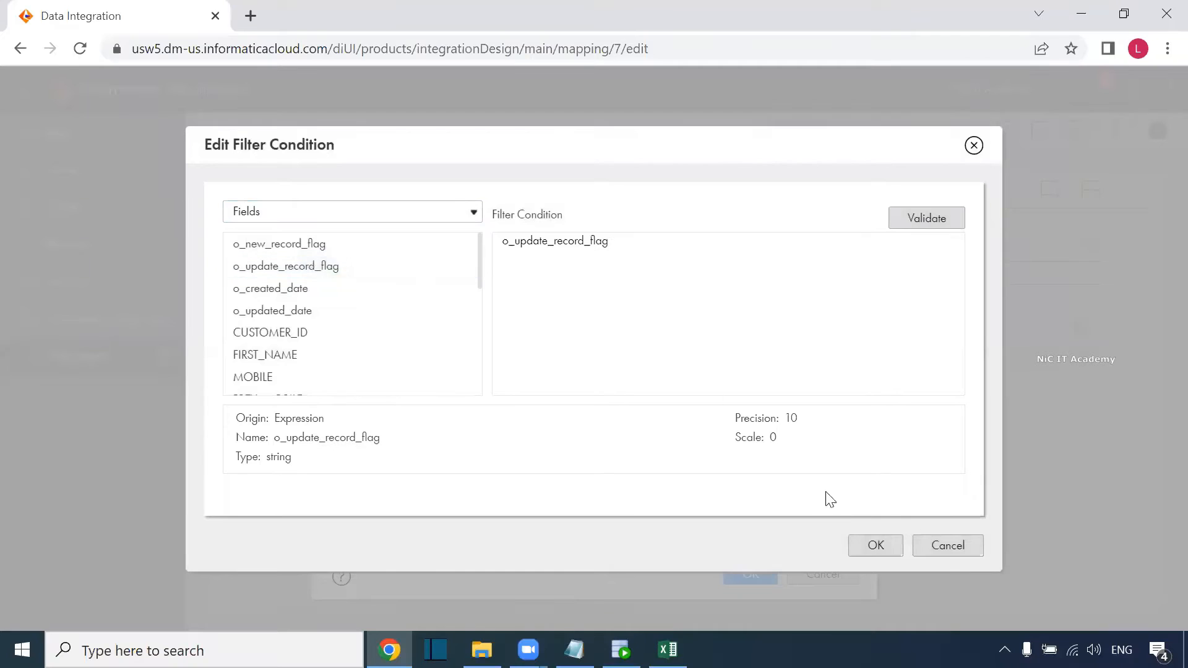
{"action": "left_click", "coordinate": [873, 542]}
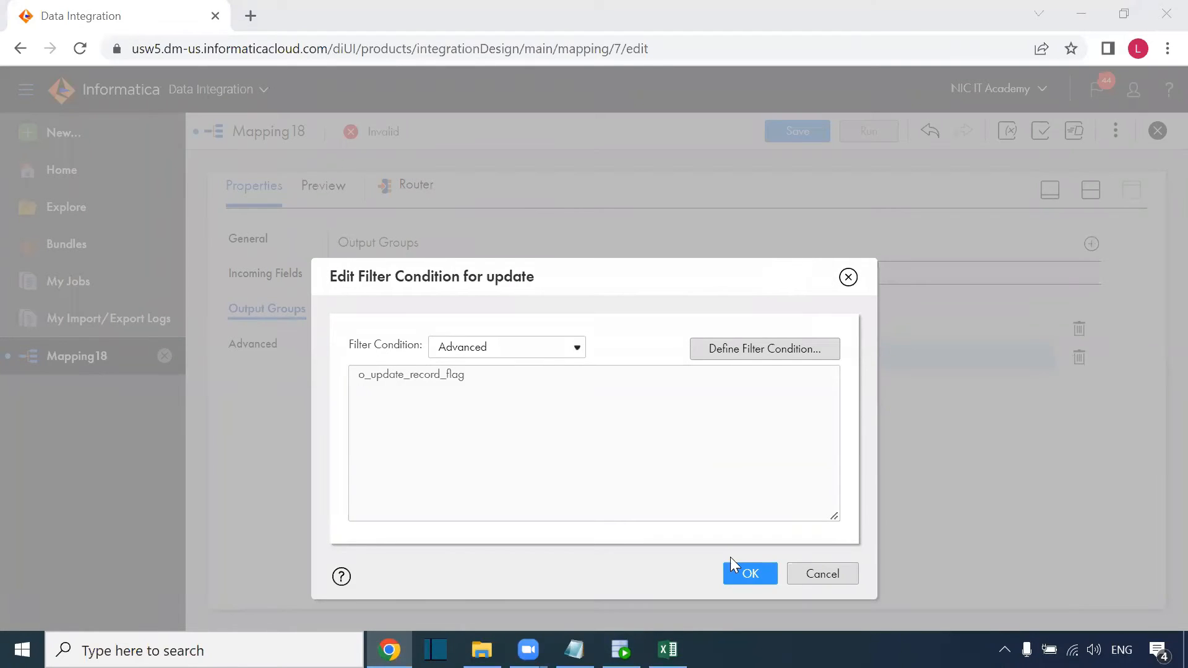
{"action": "left_click", "coordinate": [750, 573]}
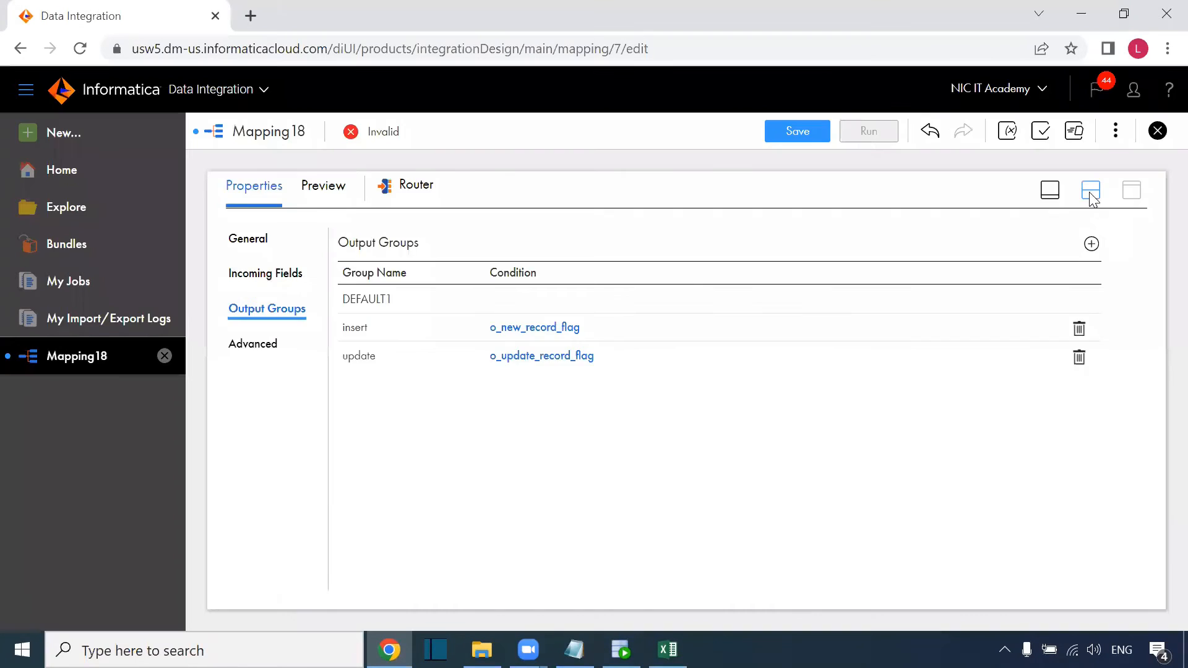
{"action": "left_click", "coordinate": [1089, 191]}
Replace the DEFAULT1-to-Target link with a link from the Router's insert group.
{"action": "left_click_drag", "start_coordinate": [718, 300], "coordinate": [896, 276]}
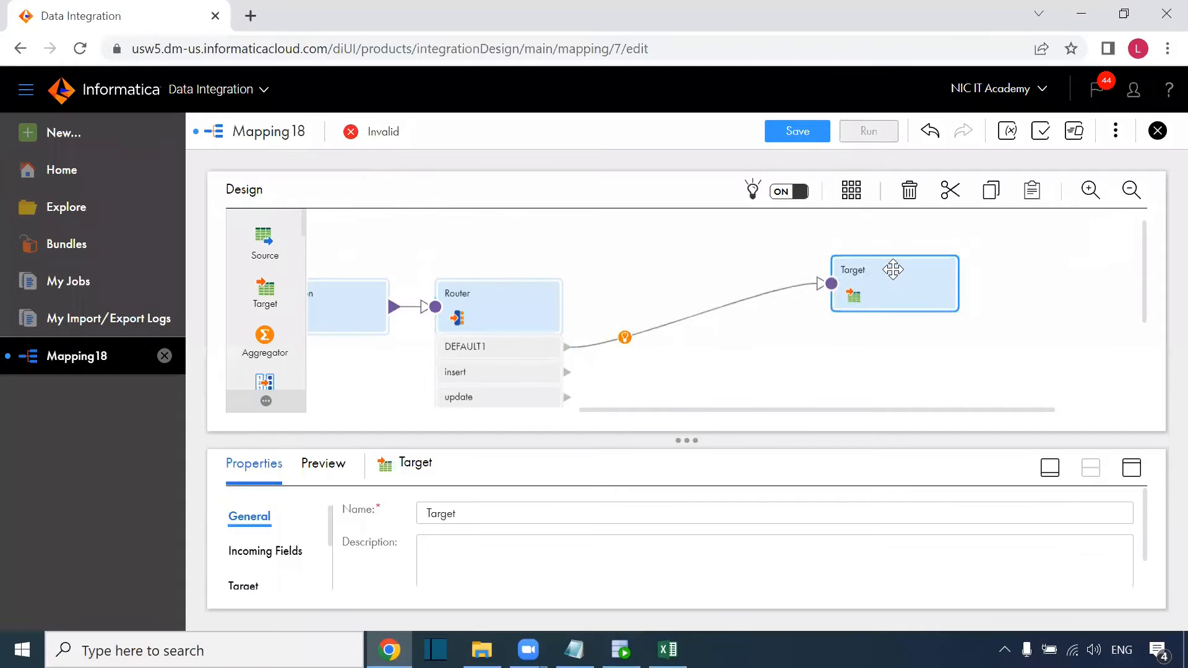
{"action": "left_click", "coordinate": [706, 313]}
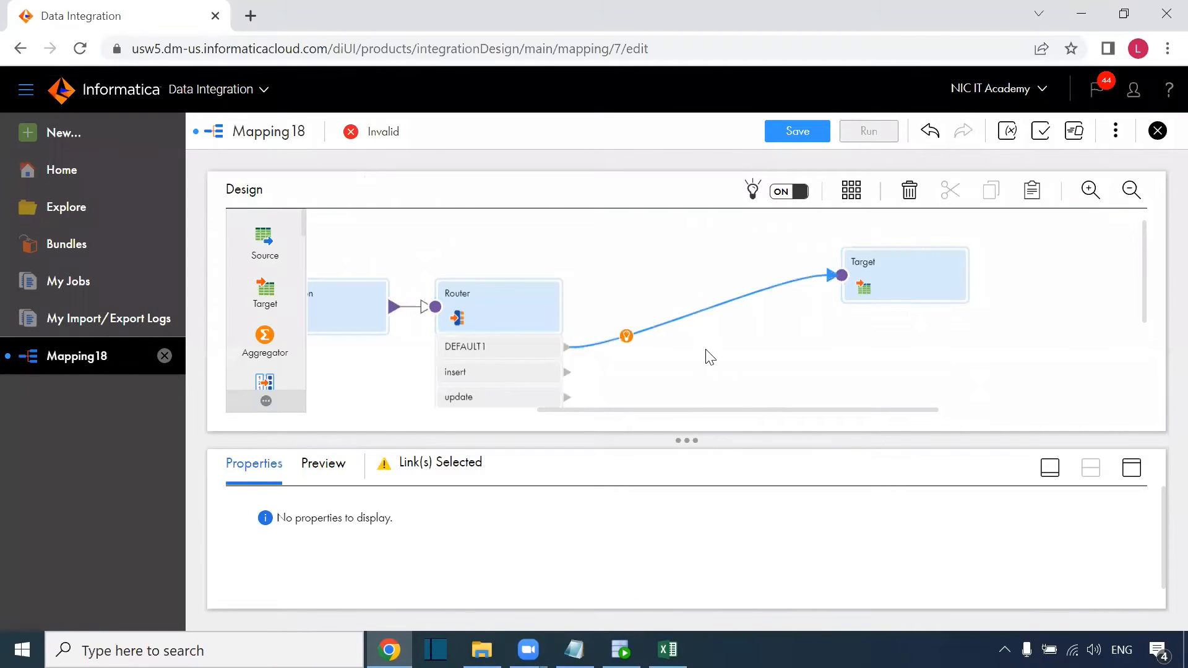
{"action": "key", "text": "Delete"}
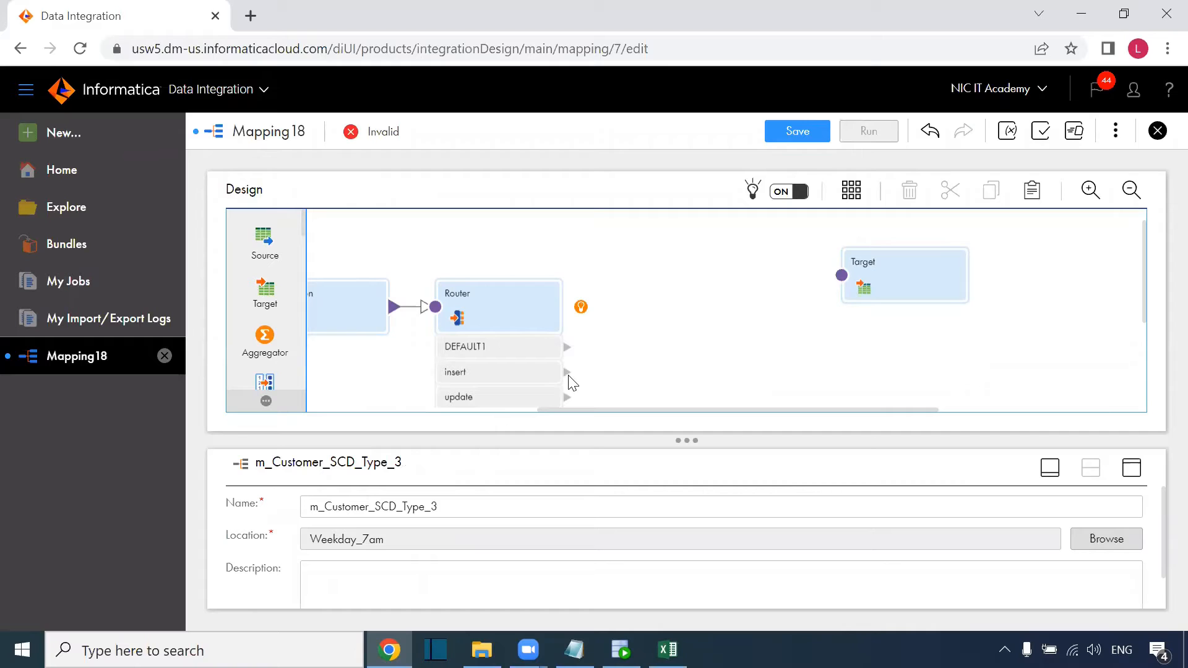
{"action": "left_click_drag", "start_coordinate": [566, 372], "coordinate": [843, 274]}
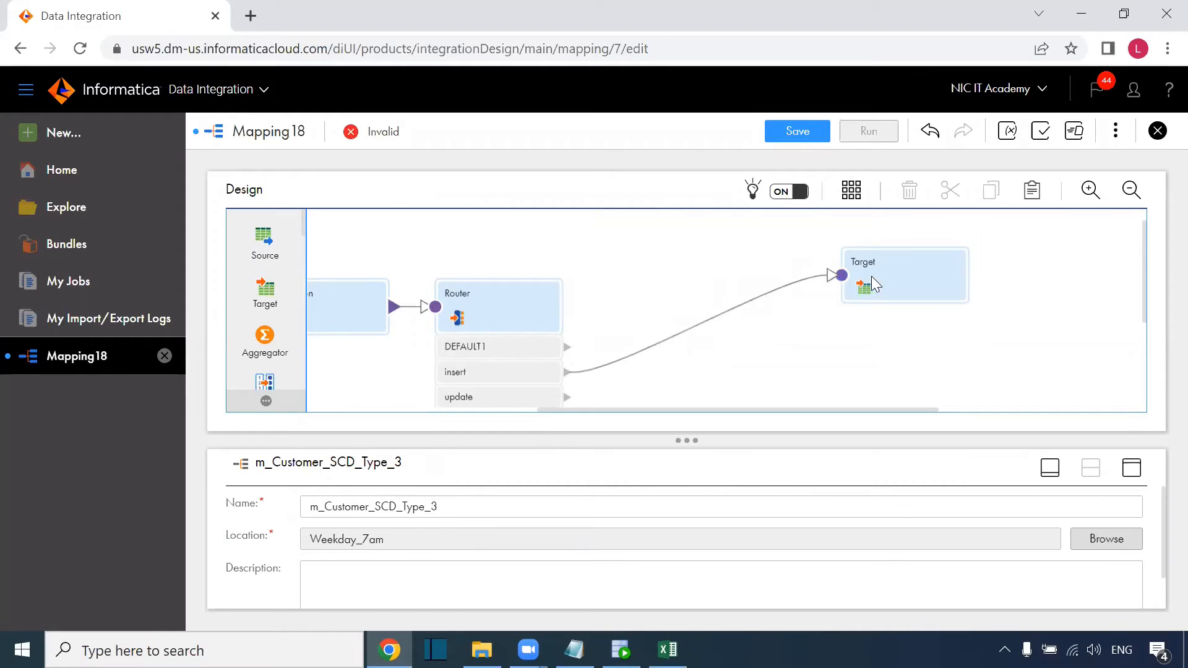
Show the Target's full-size settings: DIM_CUST_SCD3 via Oracle_Tgt with operation Insert.
{"action": "left_click", "coordinate": [872, 276]}
{"action": "left_click", "coordinate": [1133, 474]}
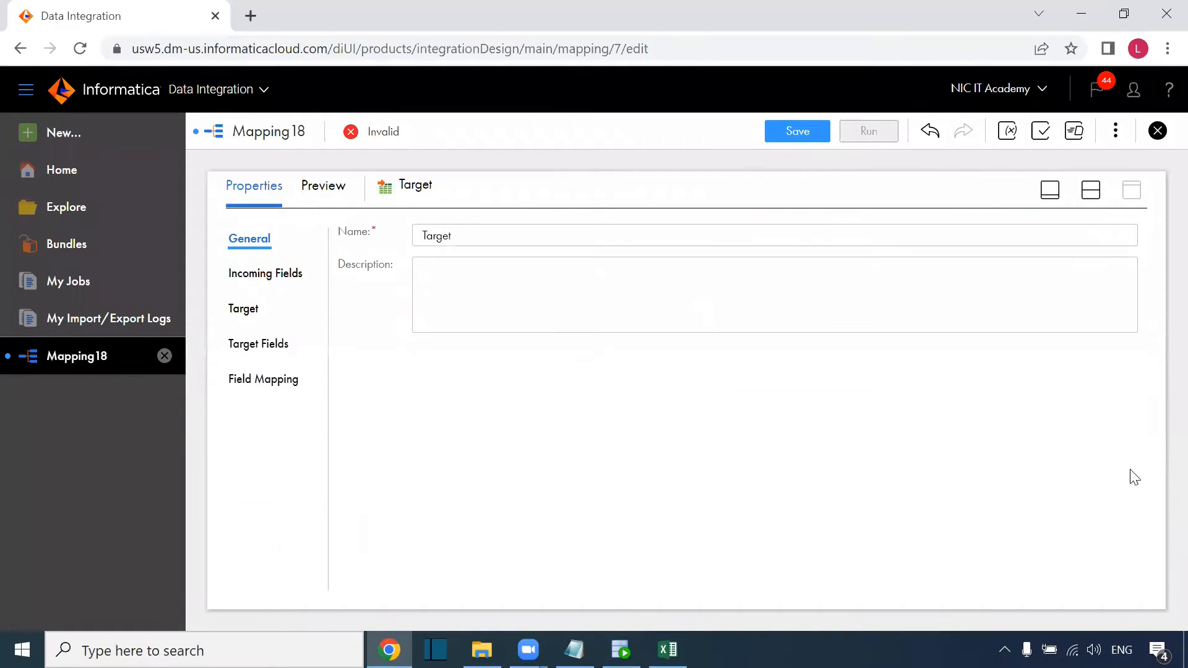
{"action": "left_click", "coordinate": [244, 309]}
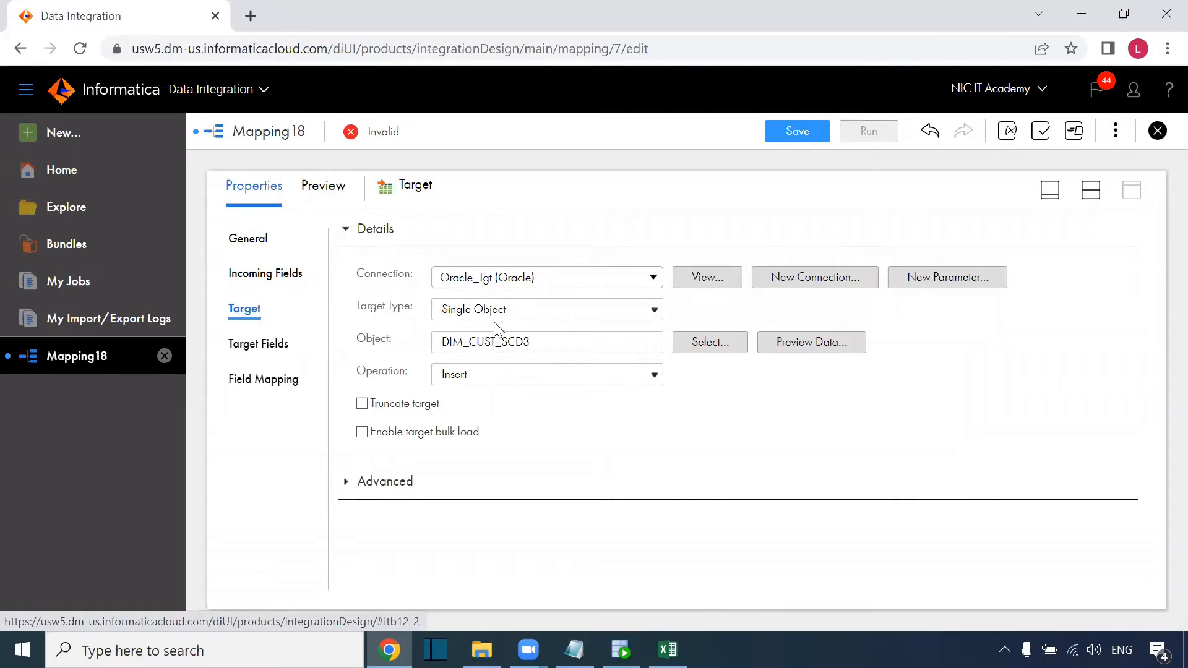
Open the Target's field mapping and check the Cust_id (PK) column in the SCD Types workbook.
{"action": "left_click", "coordinate": [273, 384]}
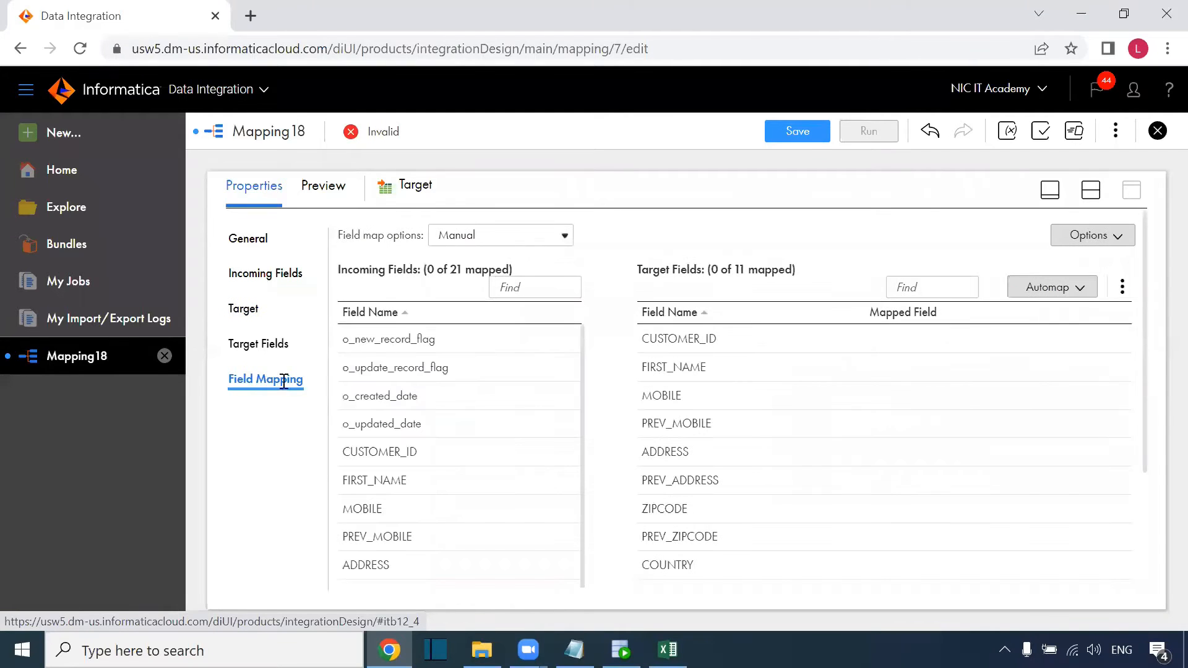
{"action": "scroll", "coordinate": [520, 430], "scroll_direction": "down", "scroll_amount": 3}
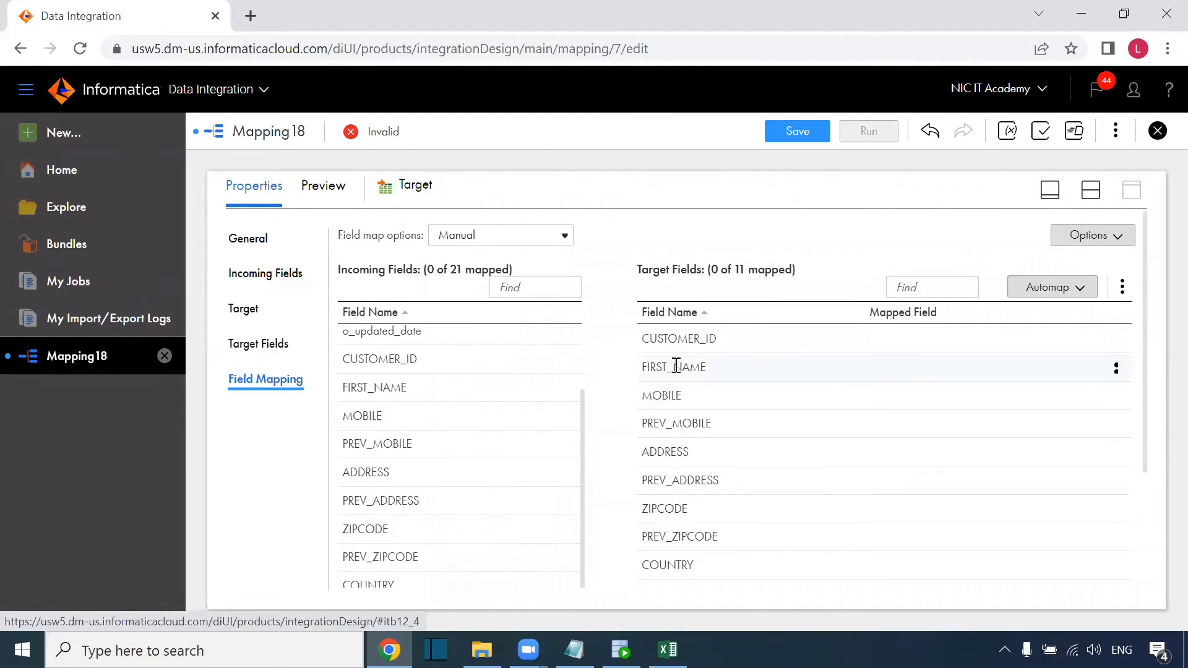
{"action": "left_click", "coordinate": [668, 650]}
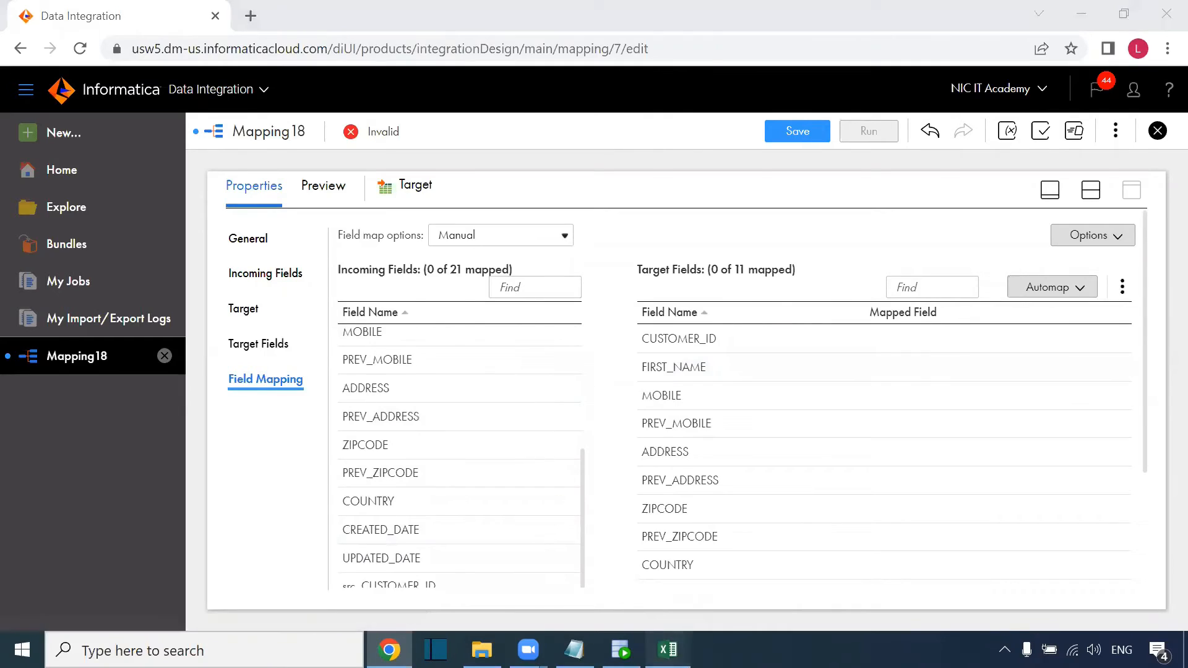
{"action": "left_click_drag", "start_coordinate": [385, 266], "coordinate": [384, 430]}
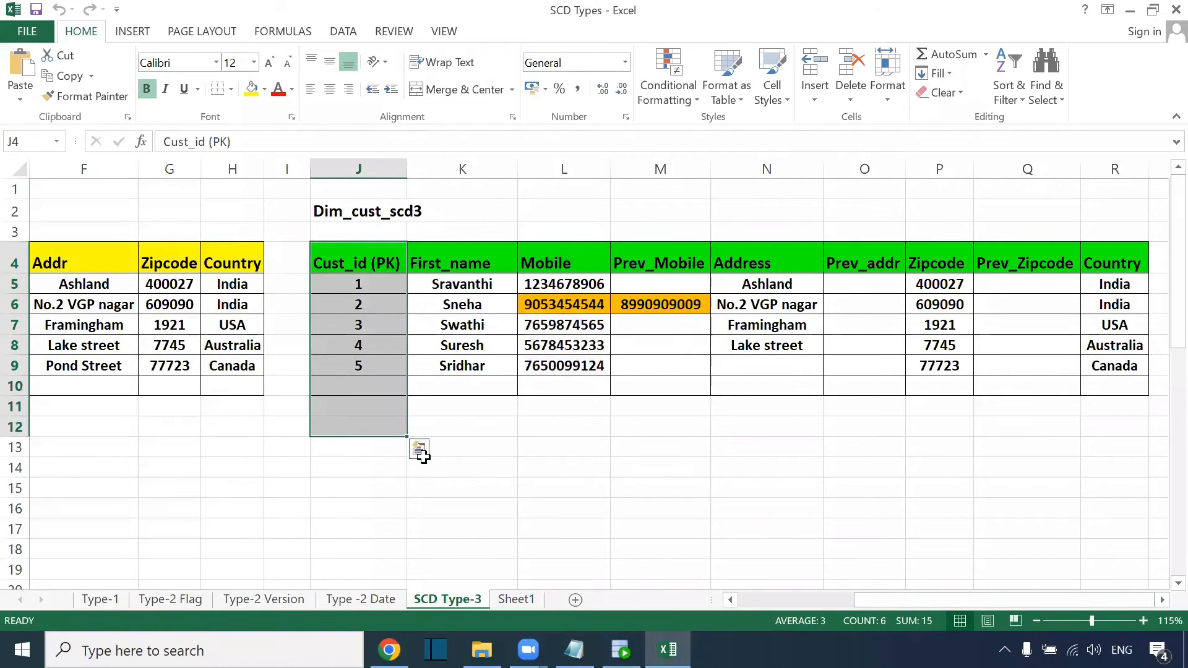
{"action": "left_click_drag", "start_coordinate": [860, 604], "coordinate": [796, 606]}
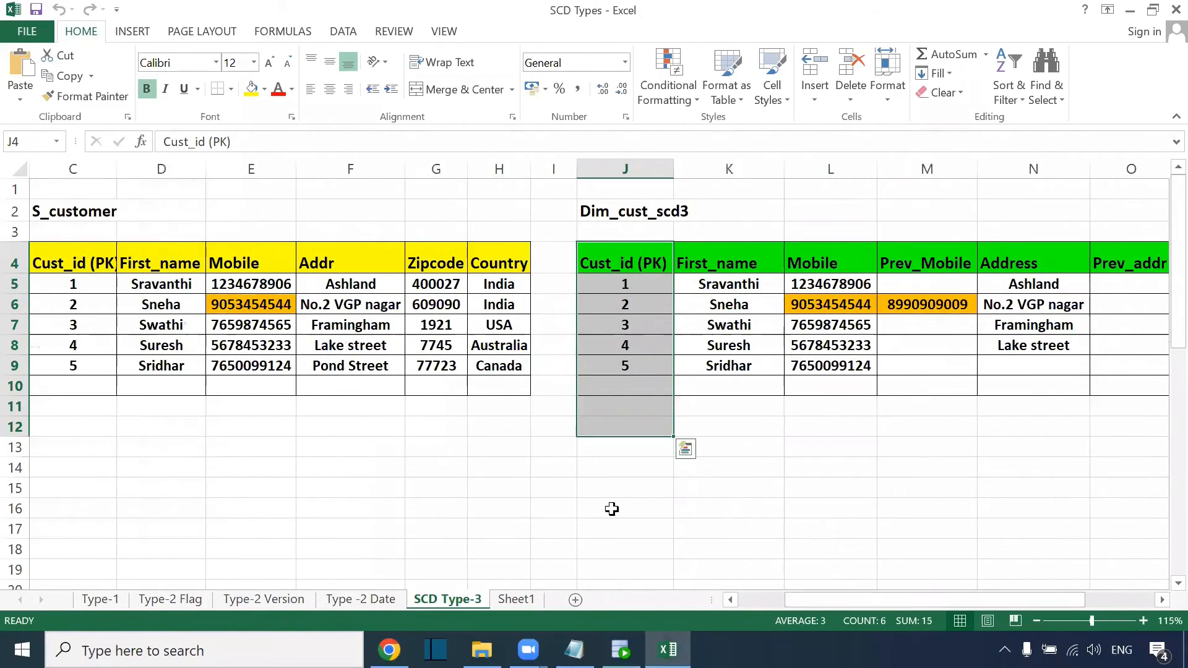
{"action": "key", "text": "alt+Tab"}
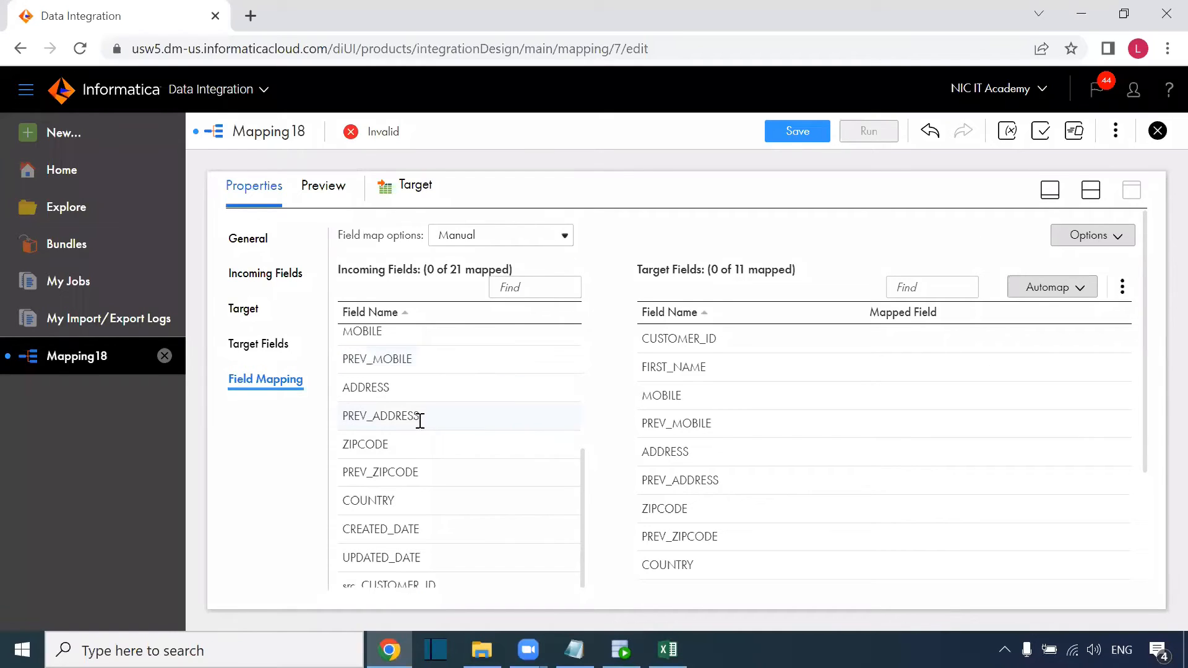
Map src_CUSTOMER_ID, src_FIRST_NAME and src_MOBILE to CUSTOMER_ID, FIRST_NAME and MOBILE.
{"action": "left_click_drag", "start_coordinate": [420, 585], "coordinate": [766, 297]}
{"action": "scroll", "coordinate": [461, 471], "scroll_direction": "down", "scroll_amount": 3}
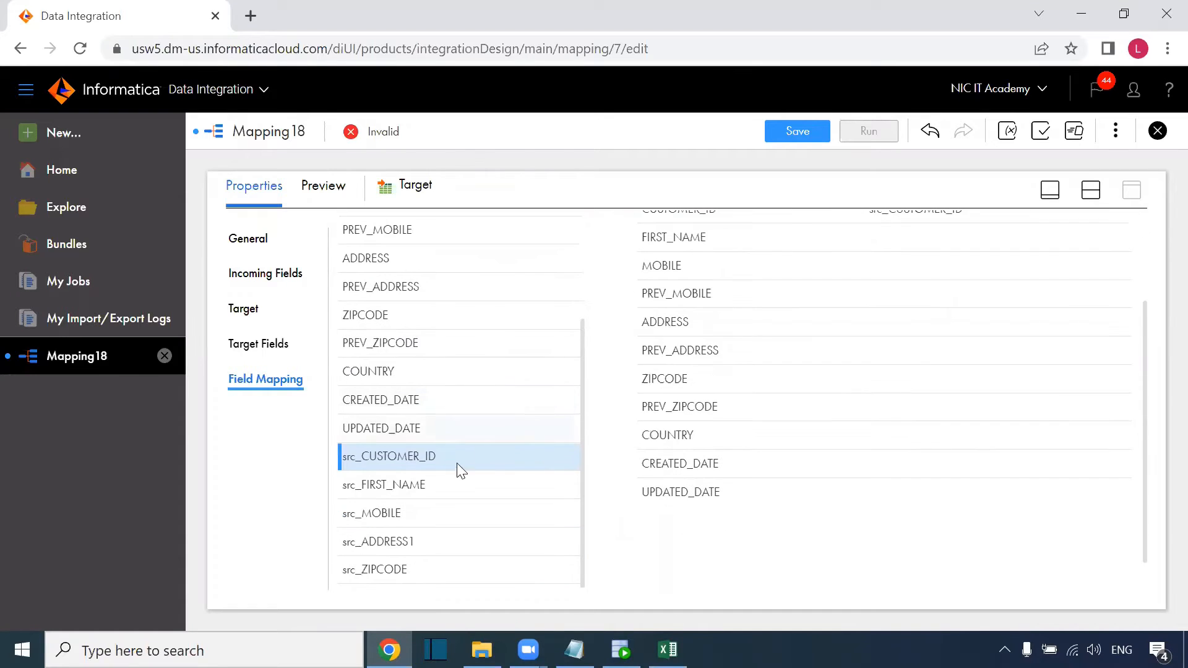
{"action": "left_click_drag", "start_coordinate": [403, 484], "coordinate": [738, 245]}
{"action": "left_click_drag", "start_coordinate": [406, 526], "coordinate": [801, 272]}
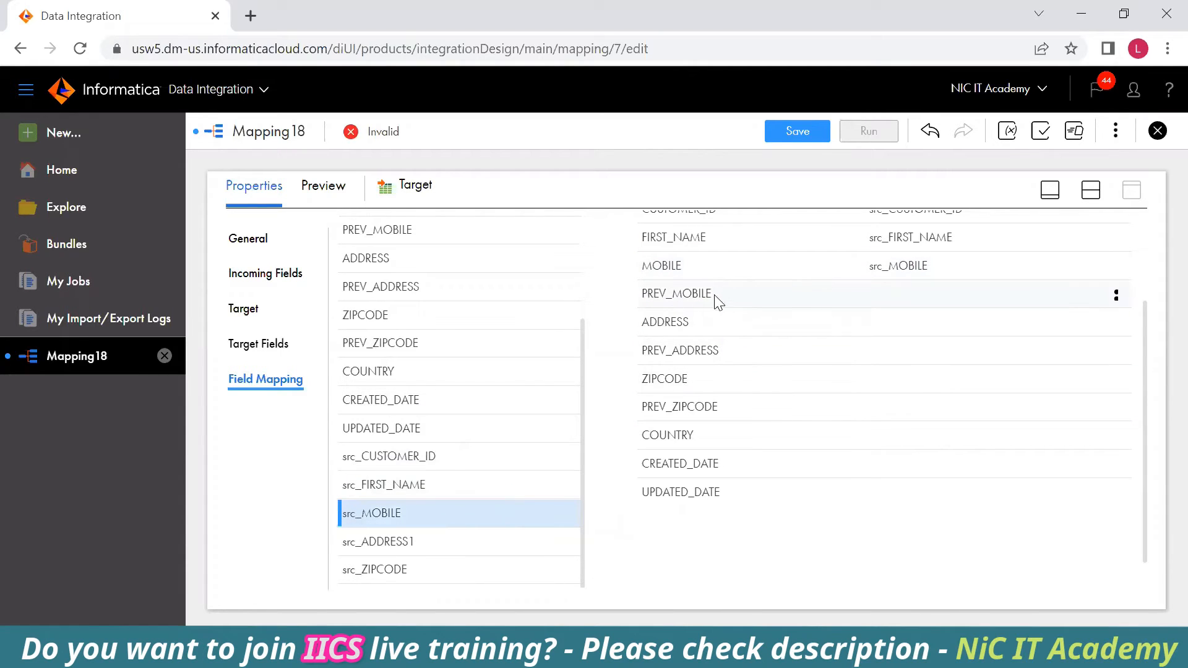
Review the Prev_Mobile and empty Prev_Zipcode columns of Dim_cust_scd3 in Excel.
{"action": "key", "text": "alt+Tab"}
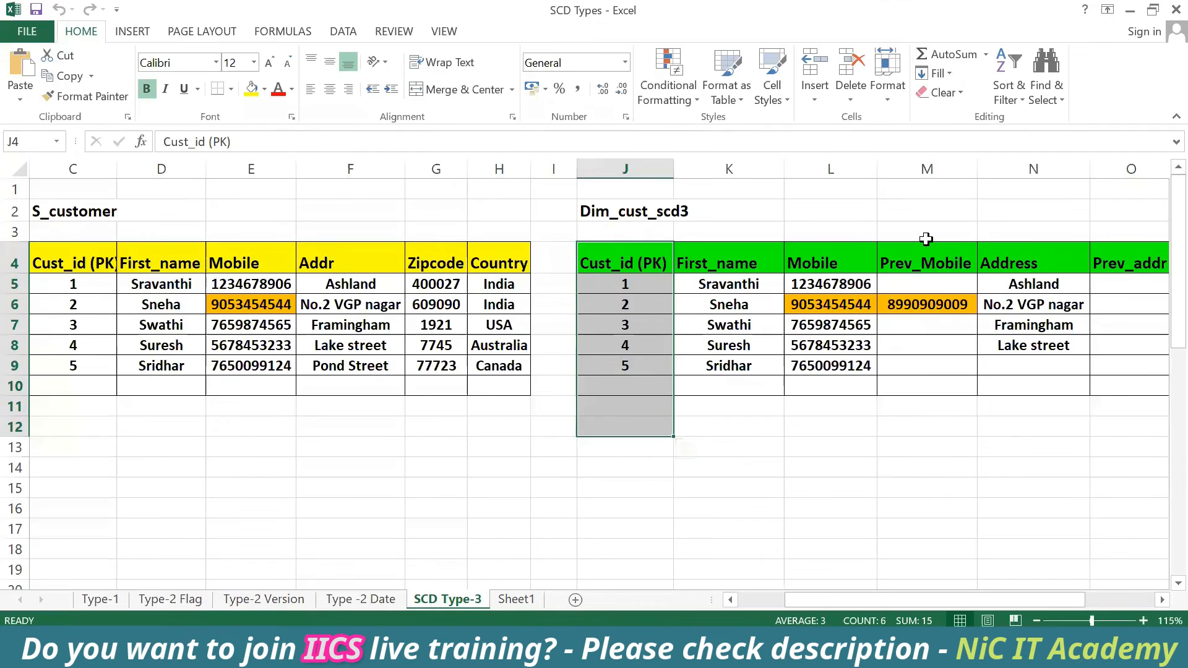
{"action": "left_click_drag", "start_coordinate": [927, 239], "coordinate": [917, 474]}
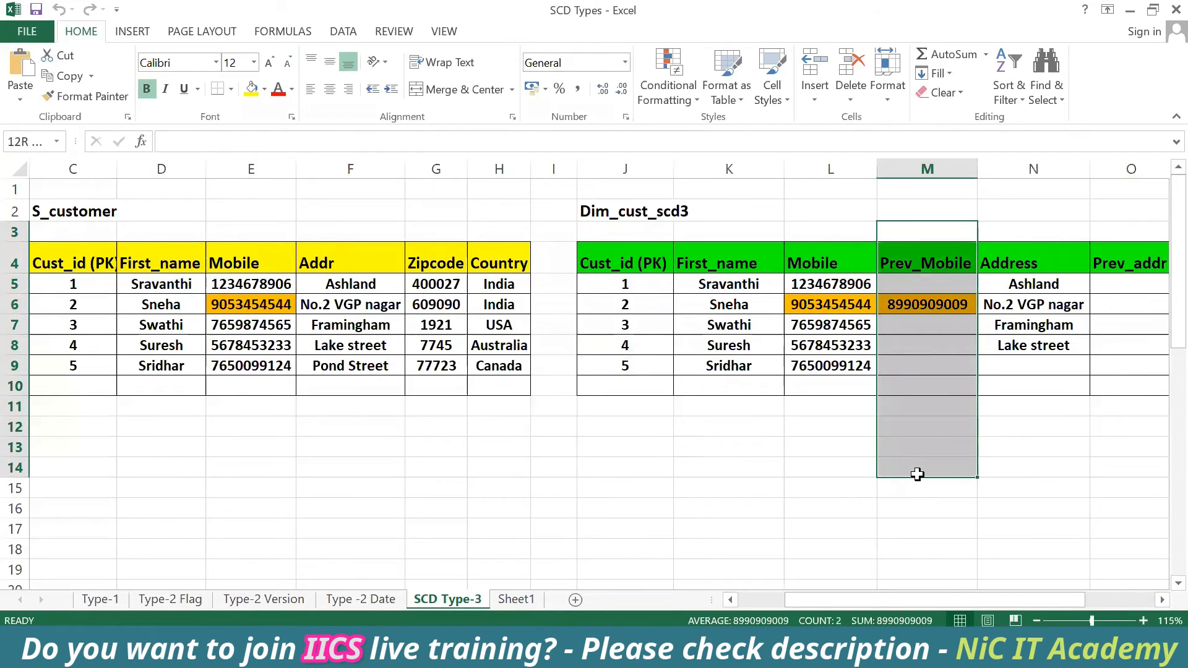
{"action": "left_click_drag", "start_coordinate": [875, 600], "coordinate": [953, 593]}
{"action": "left_click_drag", "start_coordinate": [862, 220], "coordinate": [838, 445]}
{"action": "left_click_drag", "start_coordinate": [1018, 230], "coordinate": [1008, 412]}
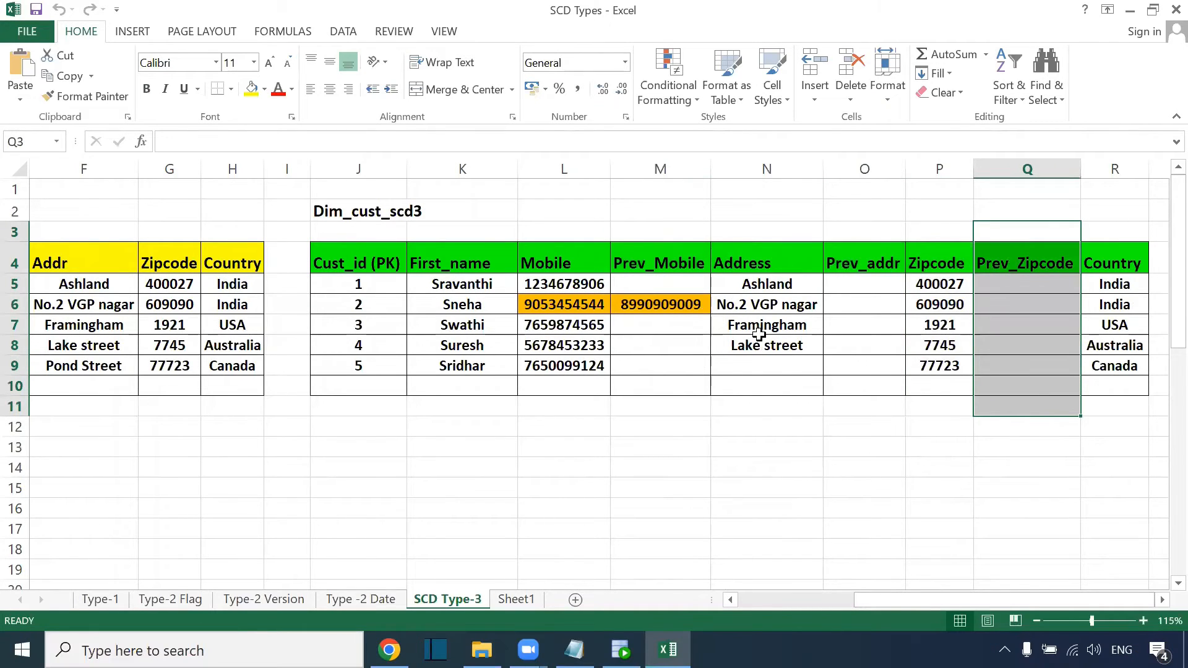
{"action": "key", "text": "alt+Tab"}
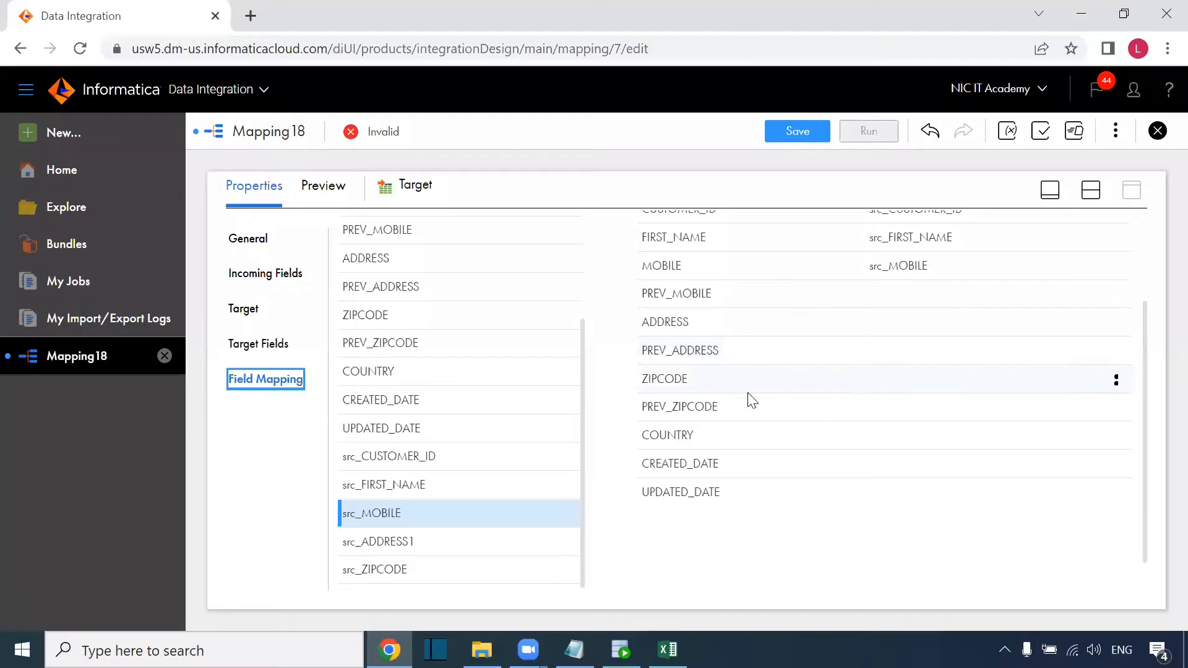
Map src_ADDRESS1, src_ZIPCODE, src_COUNTRY to their fields, and o_created_date/o_updated_date to CREATED_DATE/UPDATED_DATE.
{"action": "left_click_drag", "start_coordinate": [403, 543], "coordinate": [869, 330]}
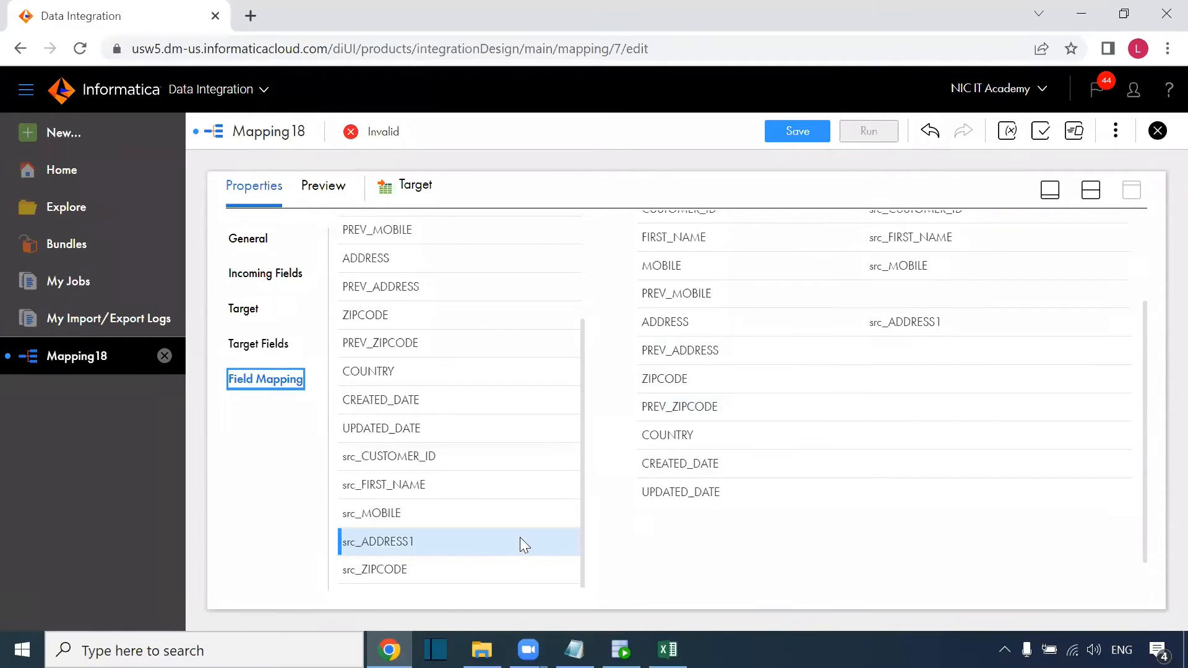
{"action": "left_click_drag", "start_coordinate": [406, 568], "coordinate": [860, 379]}
{"action": "scroll", "coordinate": [471, 477], "scroll_direction": "down", "scroll_amount": 1}
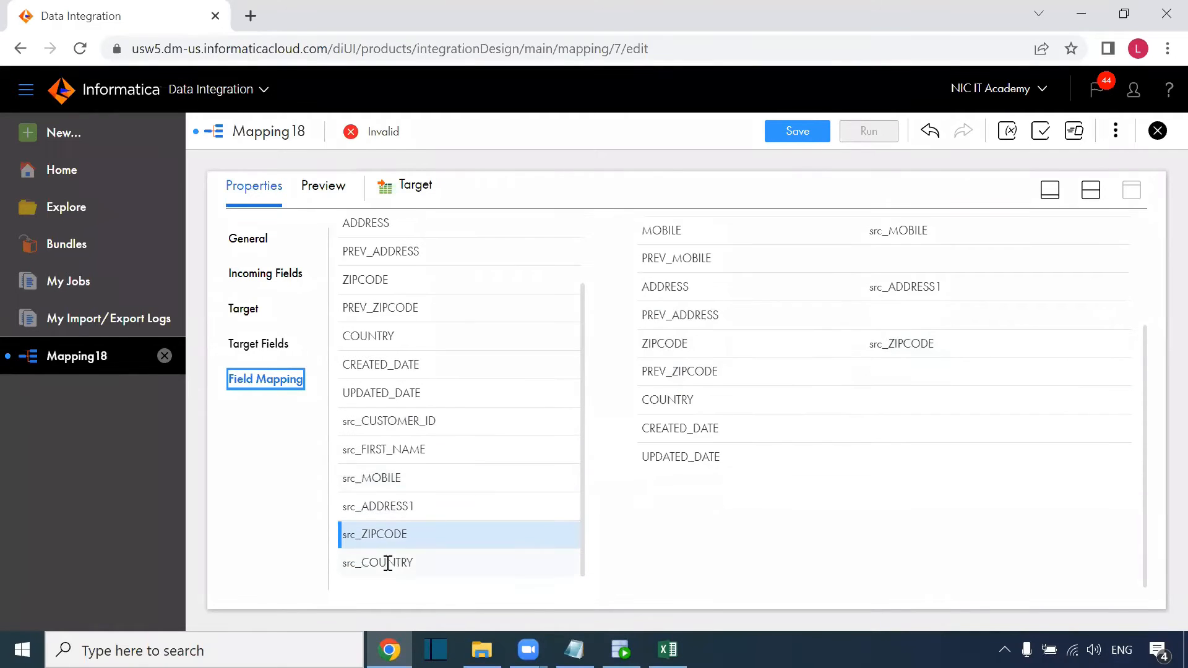
{"action": "left_click_drag", "start_coordinate": [394, 564], "coordinate": [867, 405]}
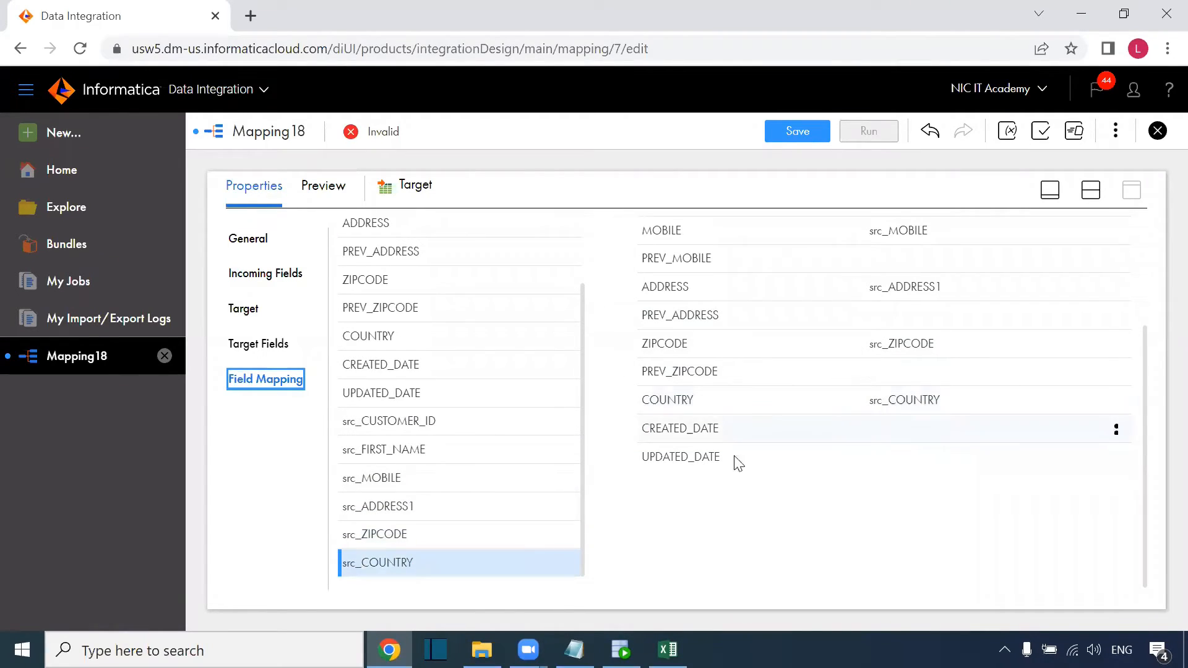
{"action": "scroll", "coordinate": [409, 418], "scroll_direction": "up", "scroll_amount": 5}
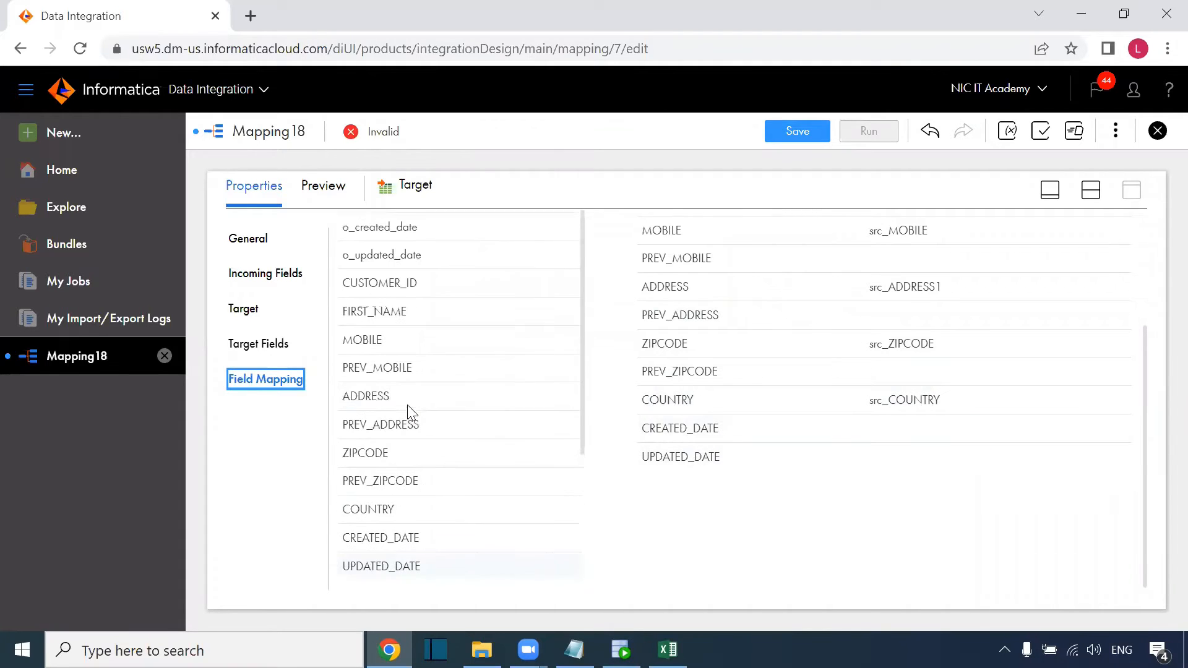
{"action": "left_click_drag", "start_coordinate": [412, 232], "coordinate": [796, 428]}
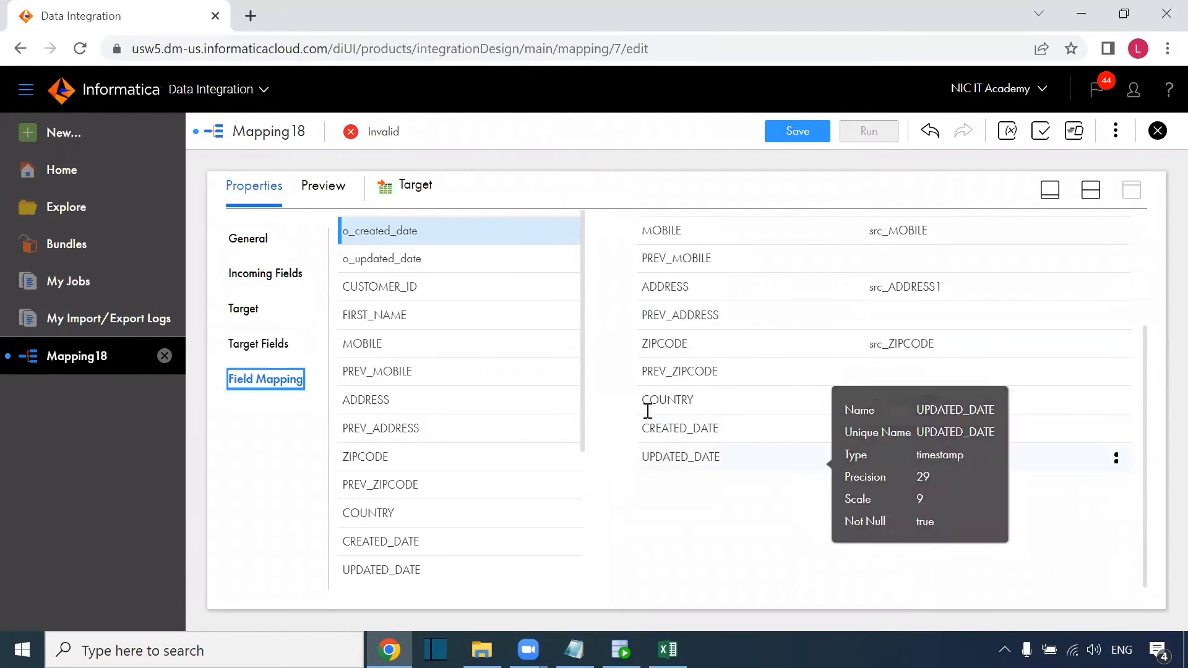
{"action": "left_click_drag", "start_coordinate": [390, 261], "coordinate": [742, 463]}
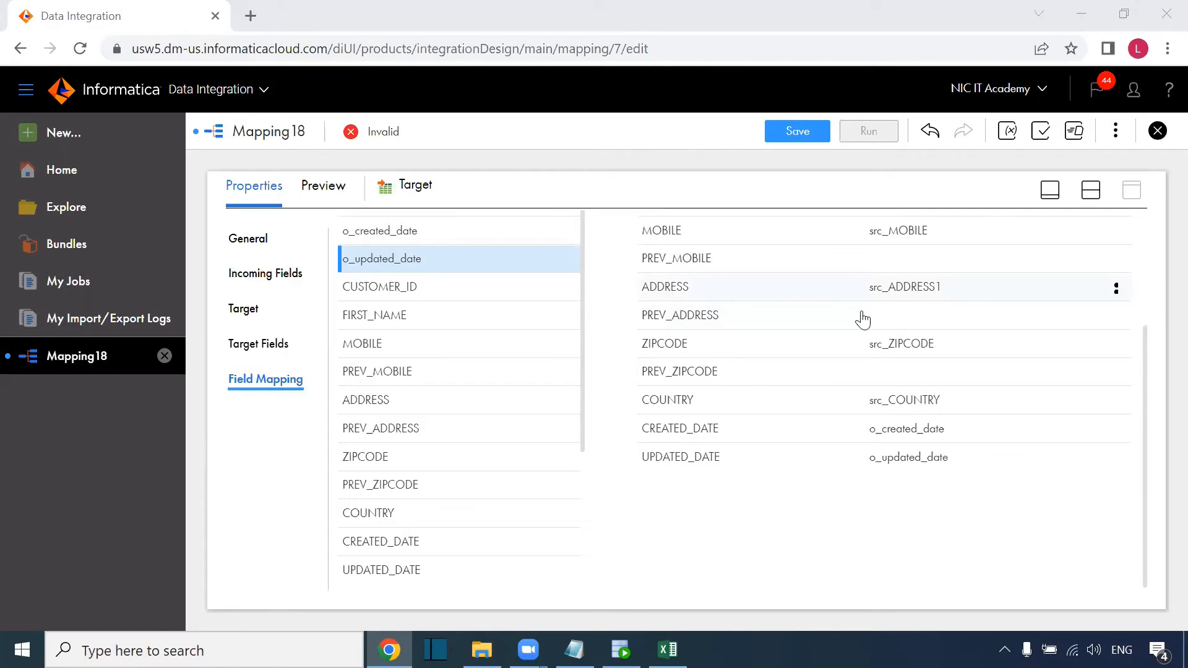
{"action": "scroll", "coordinate": [863, 320], "scroll_direction": "up", "scroll_amount": 3}
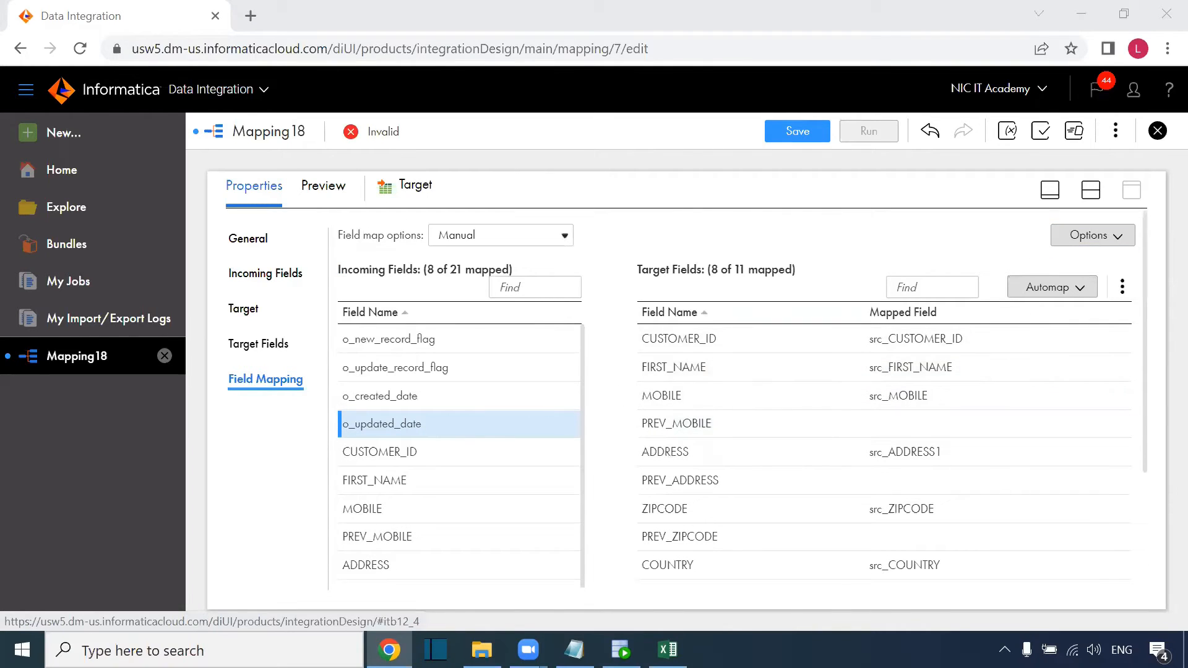
Place a second target, Target1, on the mapping canvas.
{"action": "left_click", "coordinate": [1091, 190]}
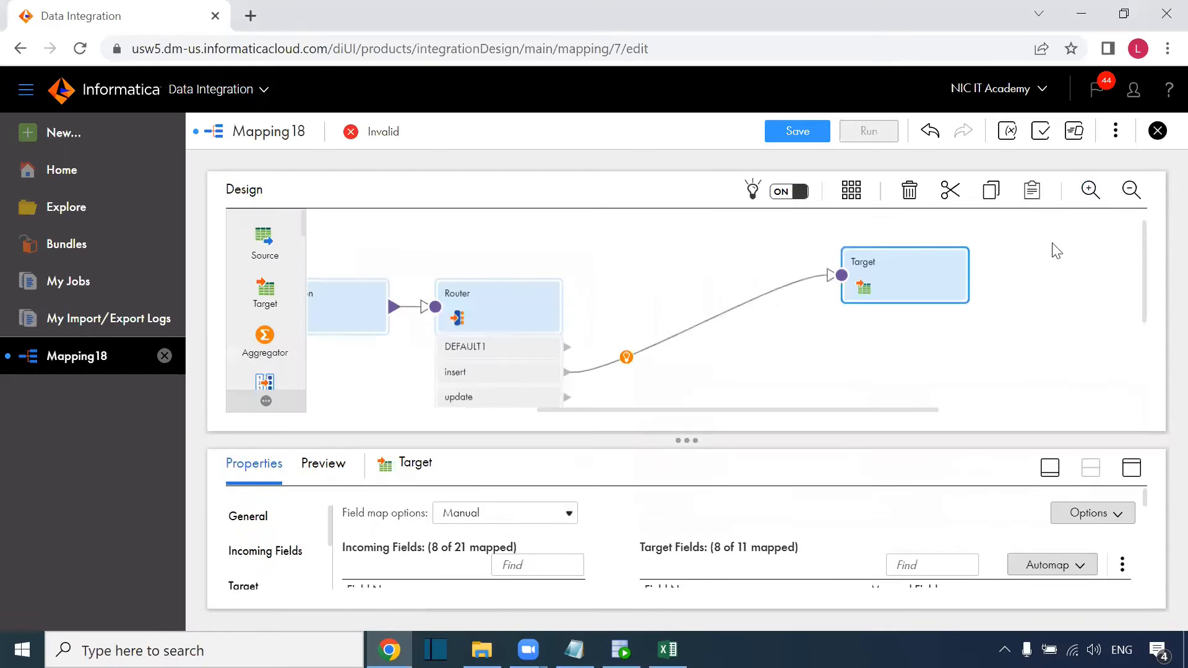
{"action": "left_click_drag", "start_coordinate": [879, 262], "coordinate": [879, 263]}
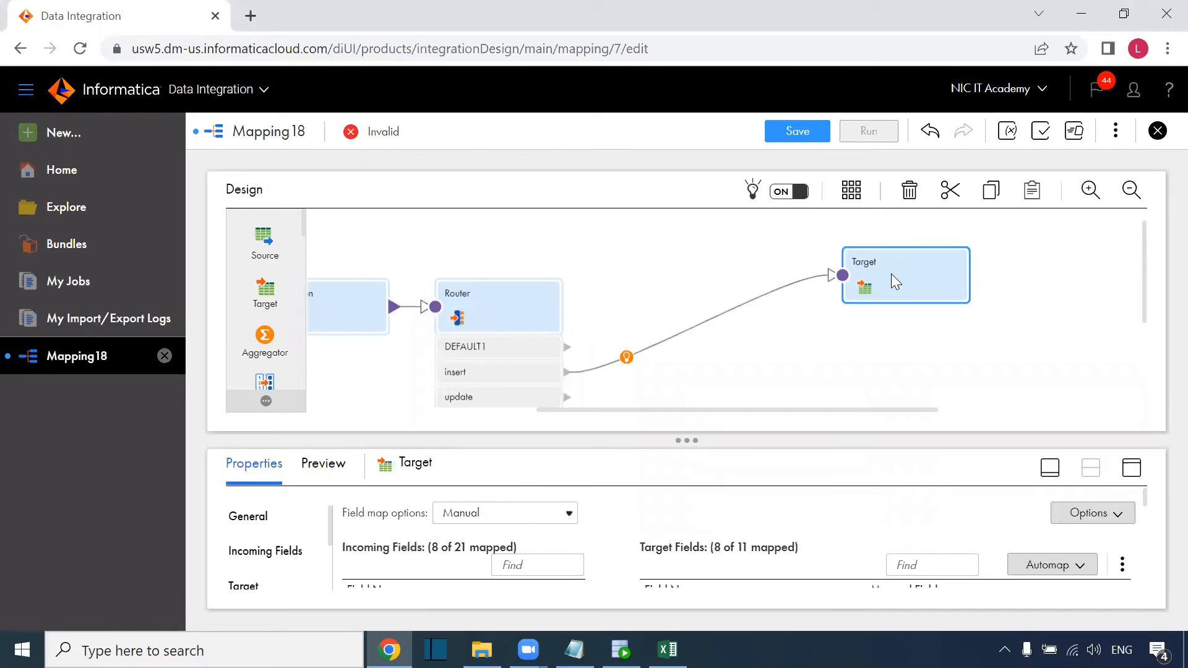
{"action": "left_click", "coordinate": [866, 358]}
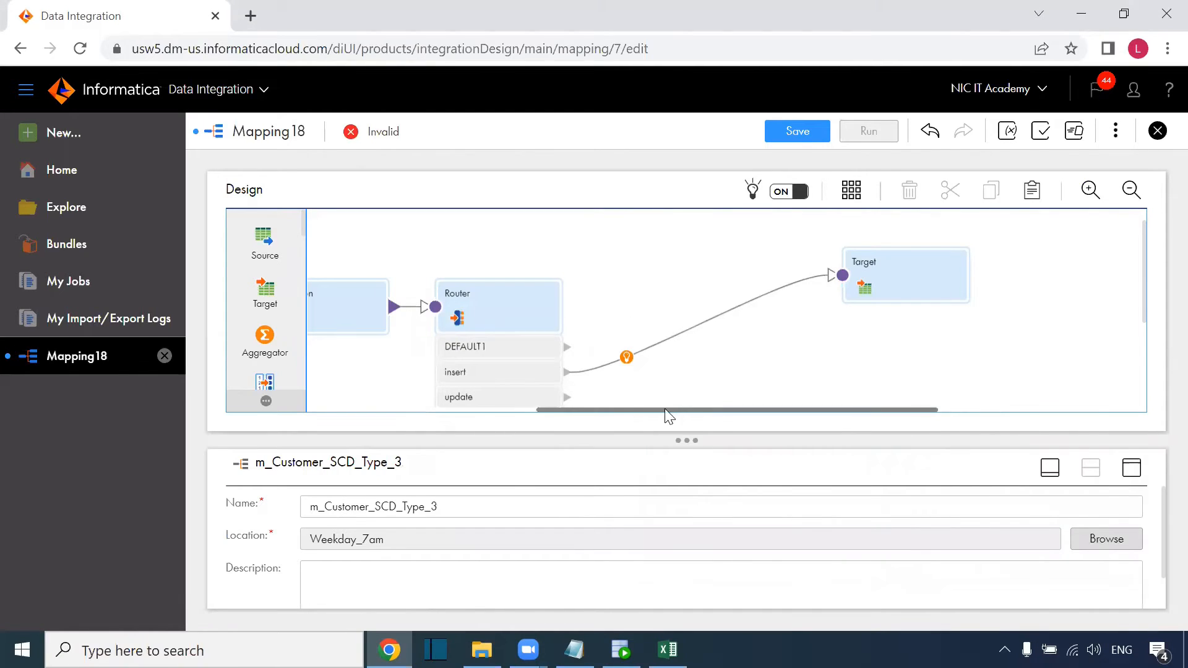
{"action": "left_click_drag", "start_coordinate": [666, 410], "coordinate": [410, 409]}
{"action": "left_click_drag", "start_coordinate": [404, 322], "coordinate": [1077, 376]}
{"action": "left_click_drag", "start_coordinate": [585, 411], "coordinate": [761, 410]}
{"action": "left_click_drag", "start_coordinate": [731, 355], "coordinate": [1019, 365]}
Connect the Router's update group to Target1 and position it below the first target.
{"action": "mouse_move", "coordinate": [676, 398]}
{"action": "left_mouse_down"}
{"action": "mouse_move", "coordinate": [849, 406]}
{"action": "mouse_move", "coordinate": [964, 370]}
{"action": "left_mouse_up"}
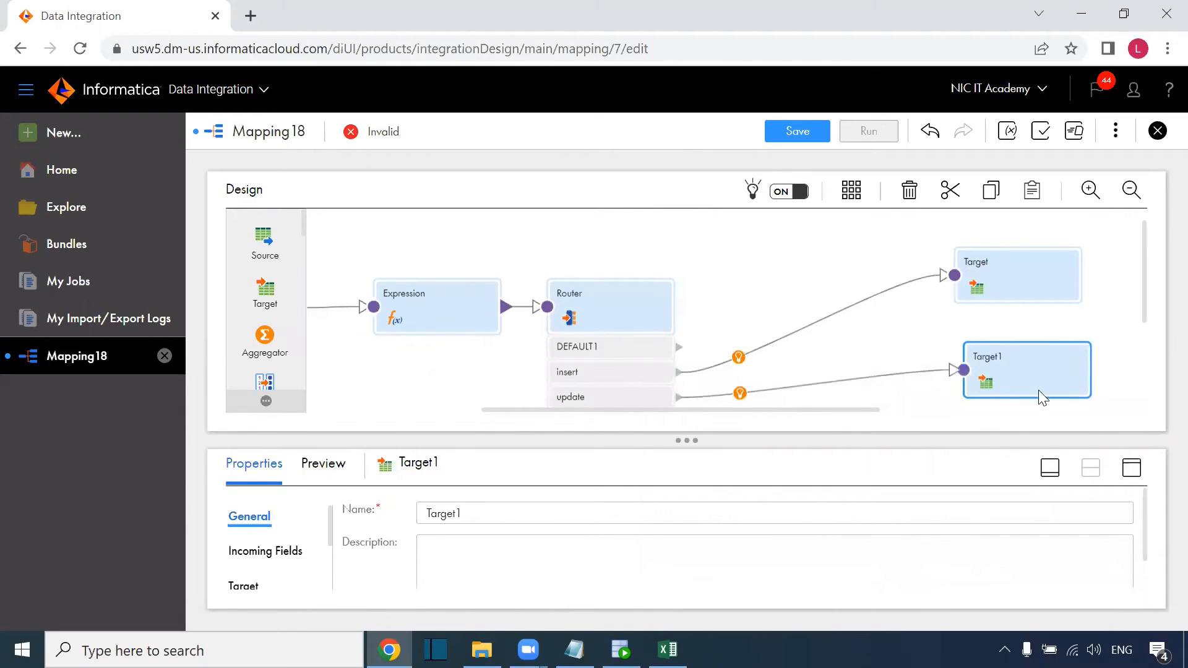
{"action": "left_click_drag", "start_coordinate": [1042, 398], "coordinate": [1013, 383]}
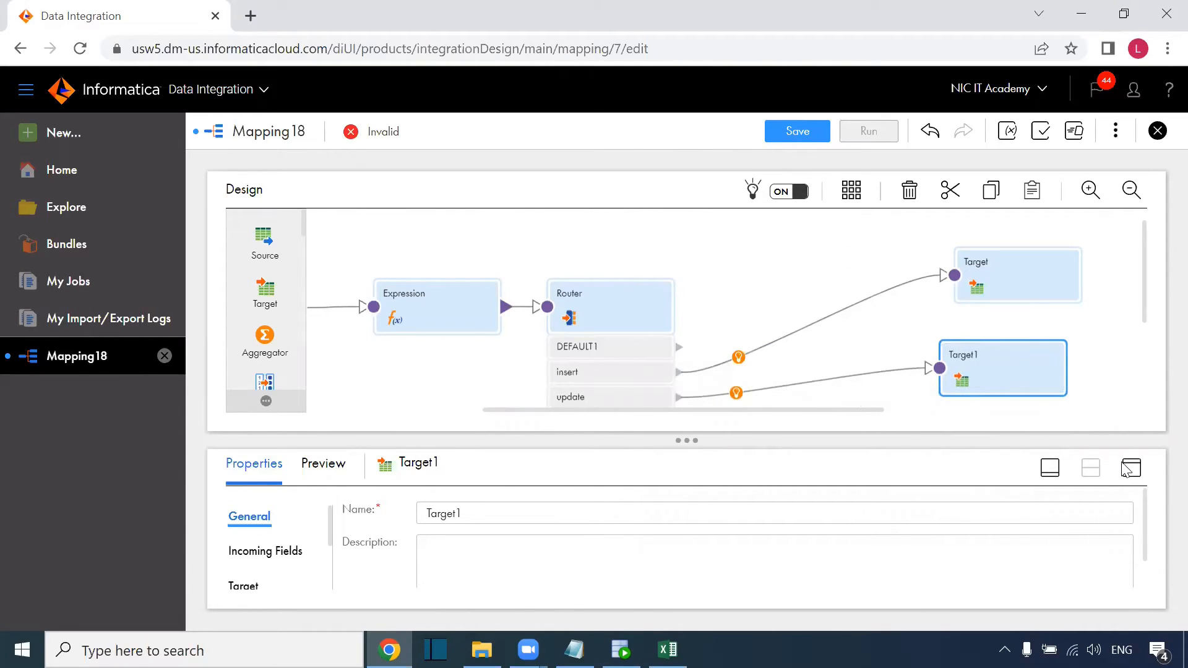
{"action": "left_click", "coordinate": [1130, 468]}
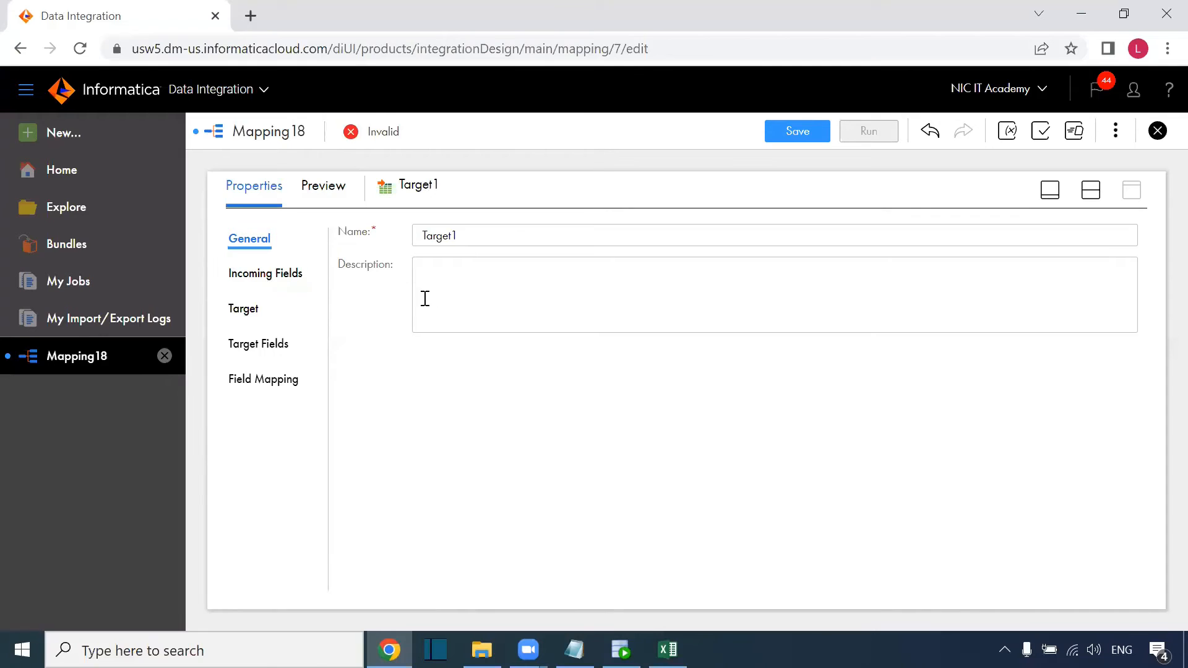
Clear all of Target1's inherited field mappings, leaving 0 of 11 fields mapped.
{"action": "left_click", "coordinate": [248, 309]}
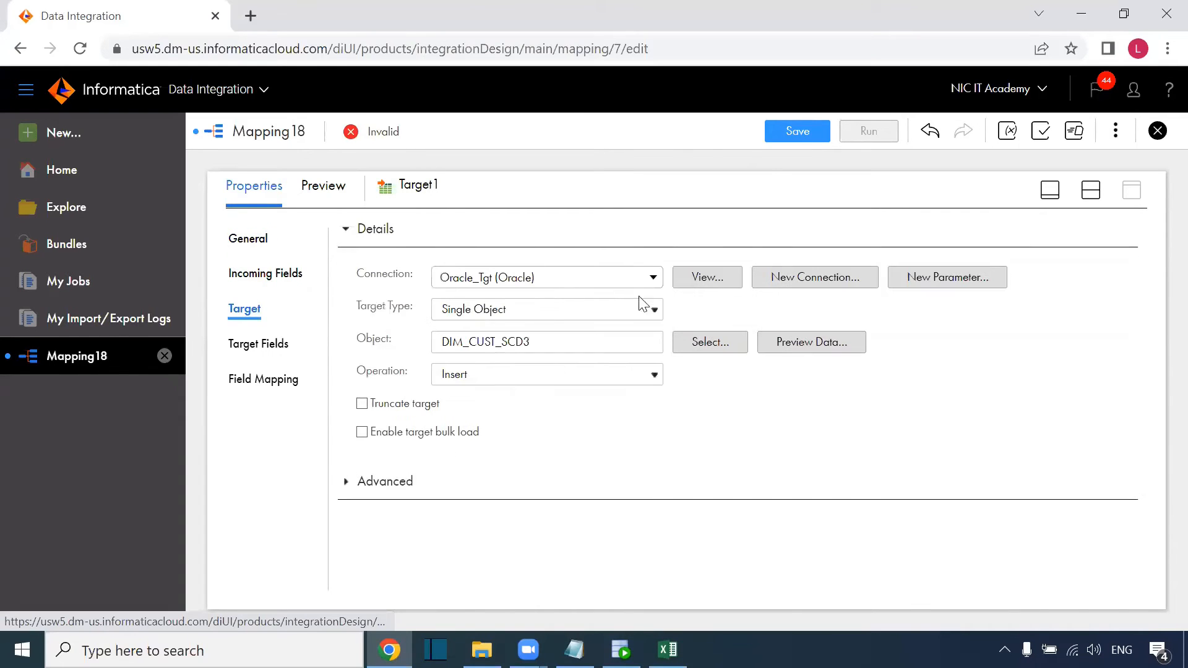
{"action": "left_click", "coordinate": [261, 387]}
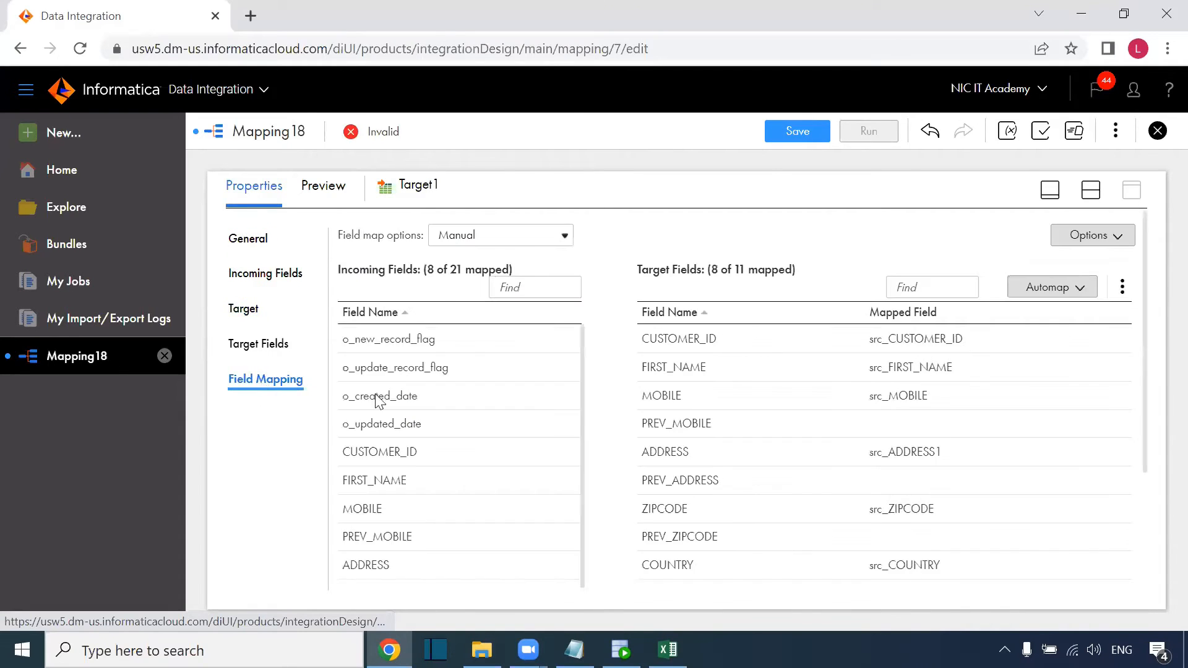
{"action": "left_click", "coordinate": [1123, 287]}
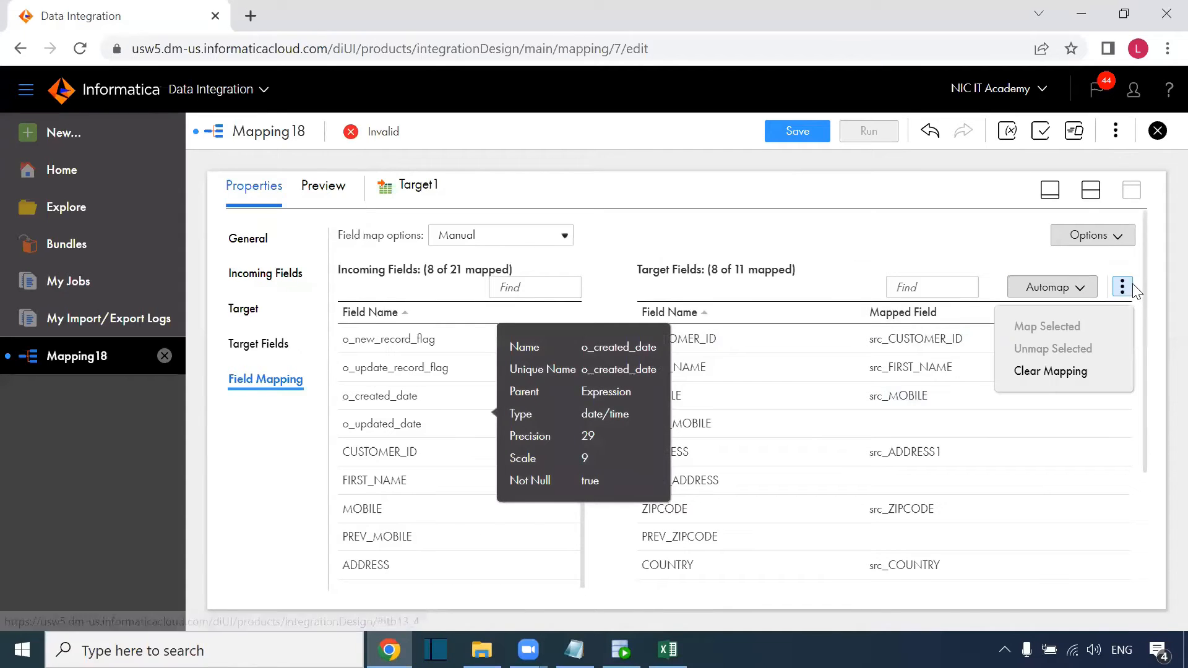
{"action": "left_click", "coordinate": [1094, 378]}
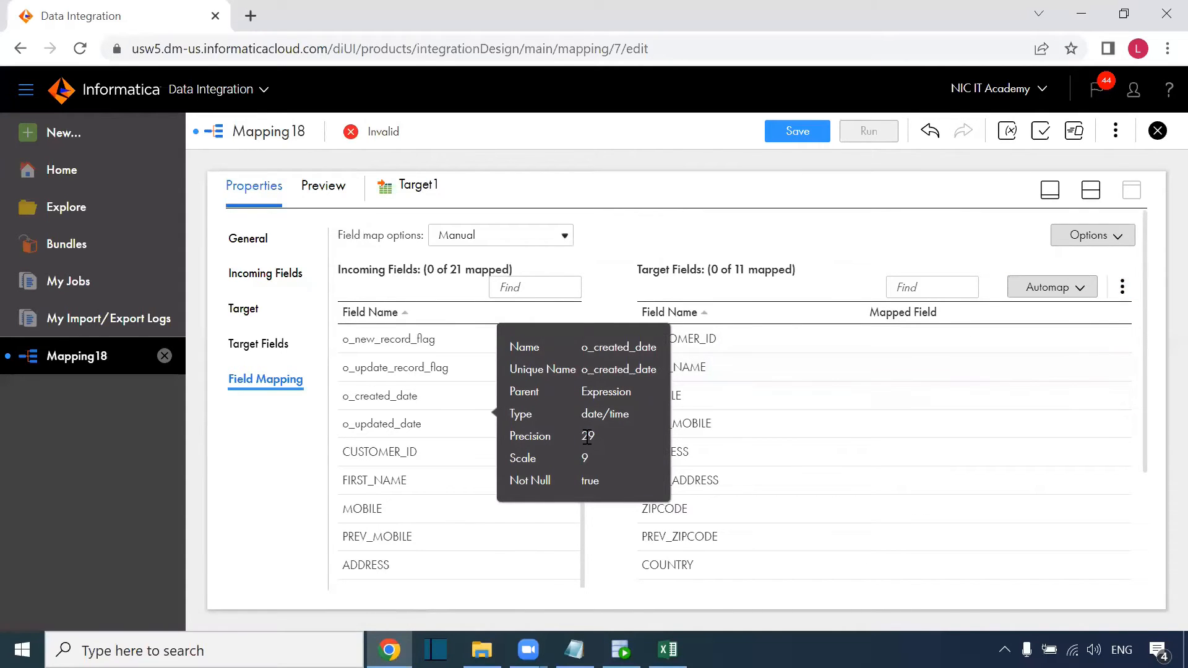
Enter a new mobile number for customer 2 in the S_customer table (cell E6).
{"action": "left_click", "coordinate": [668, 650]}
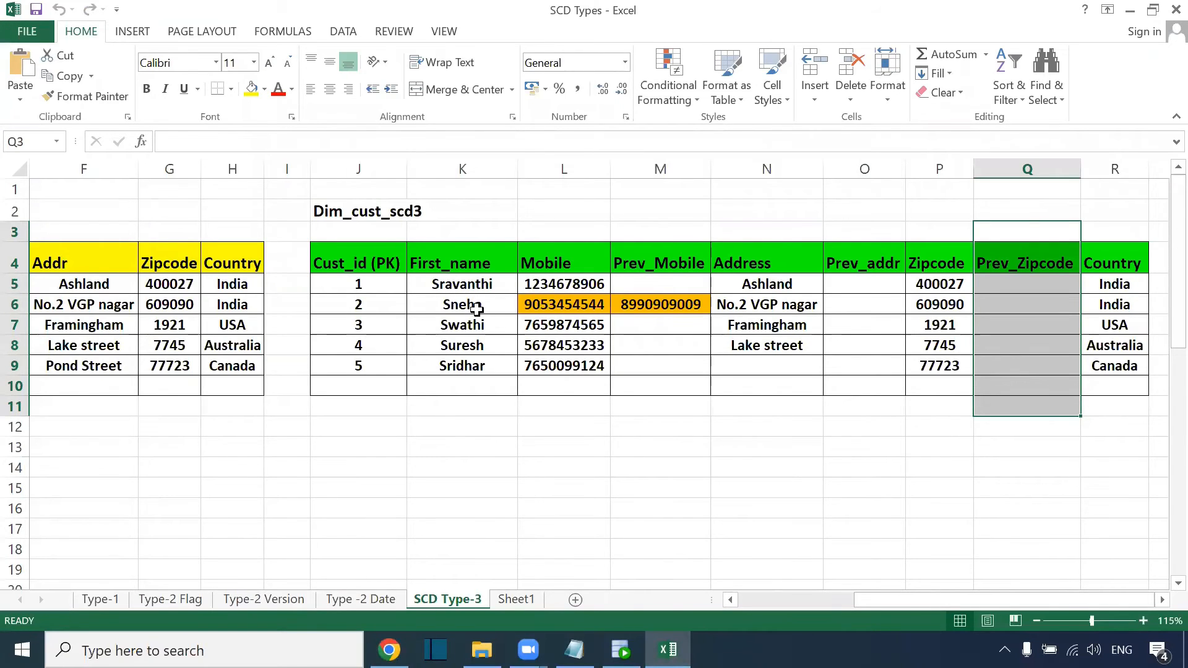
{"action": "left_click_drag", "start_coordinate": [869, 600], "coordinate": [799, 599]}
{"action": "left_click", "coordinate": [262, 300]}
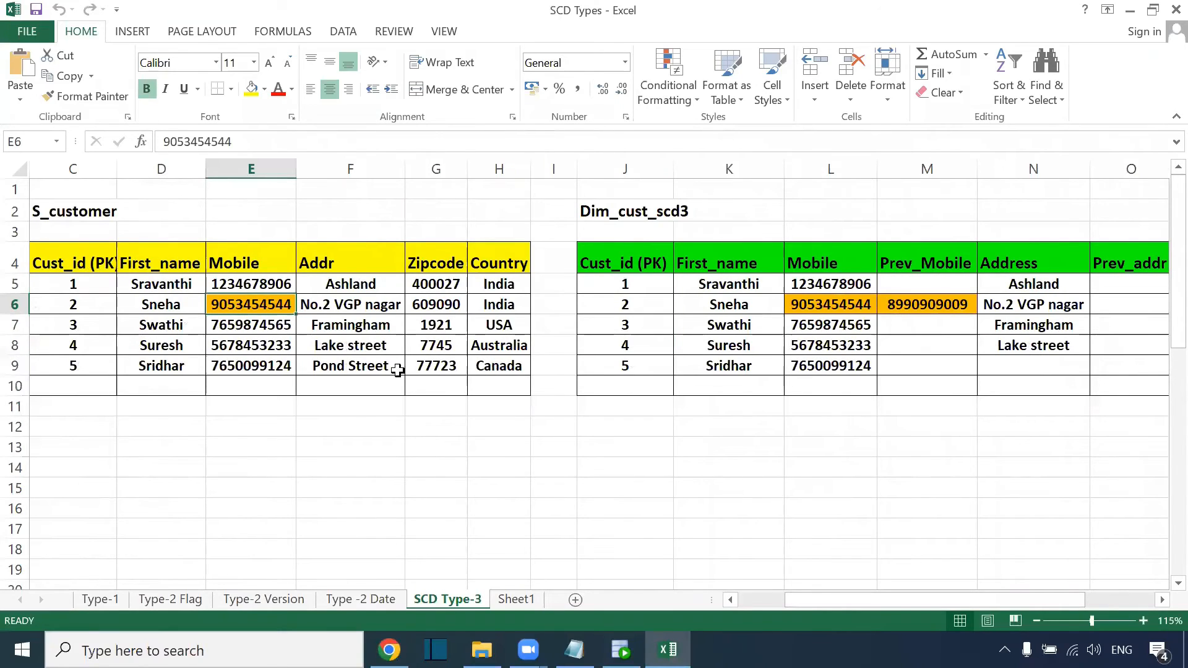
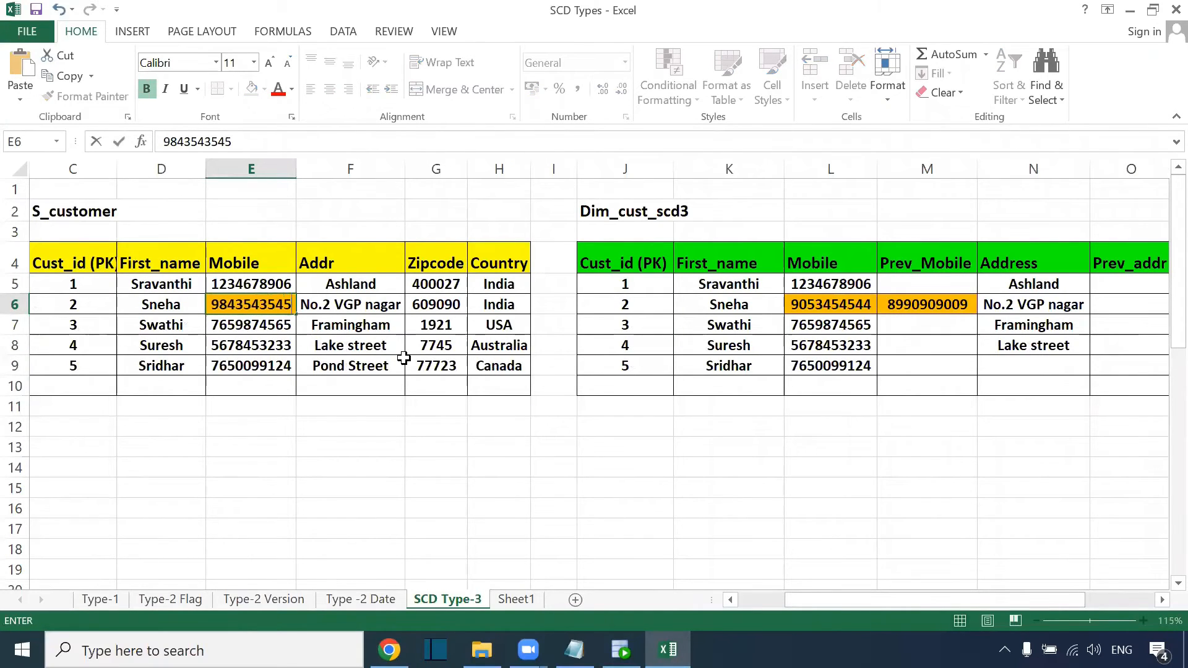
{"action": "left_click", "coordinate": [389, 406]}
Compare customer 2's source row against its Dim_cust_scd3 record before returning to Informatica.
{"action": "left_click_drag", "start_coordinate": [251, 263], "coordinate": [251, 386]}
{"action": "left_click", "coordinate": [534, 42]}
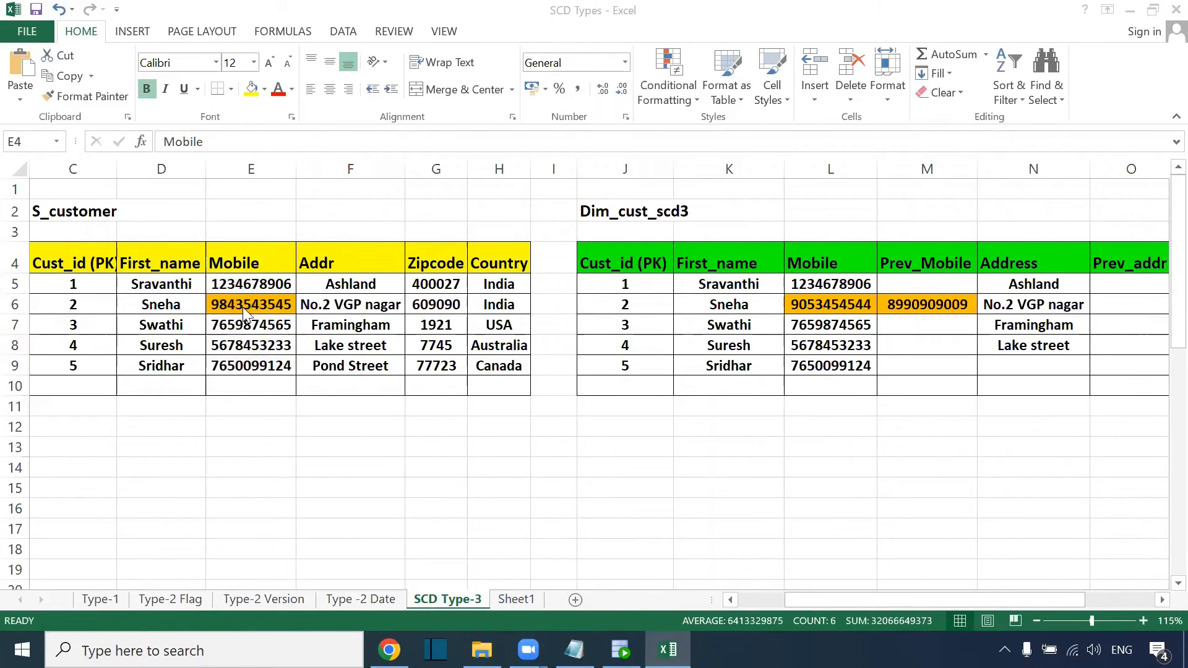
{"action": "left_click", "coordinate": [107, 307]}
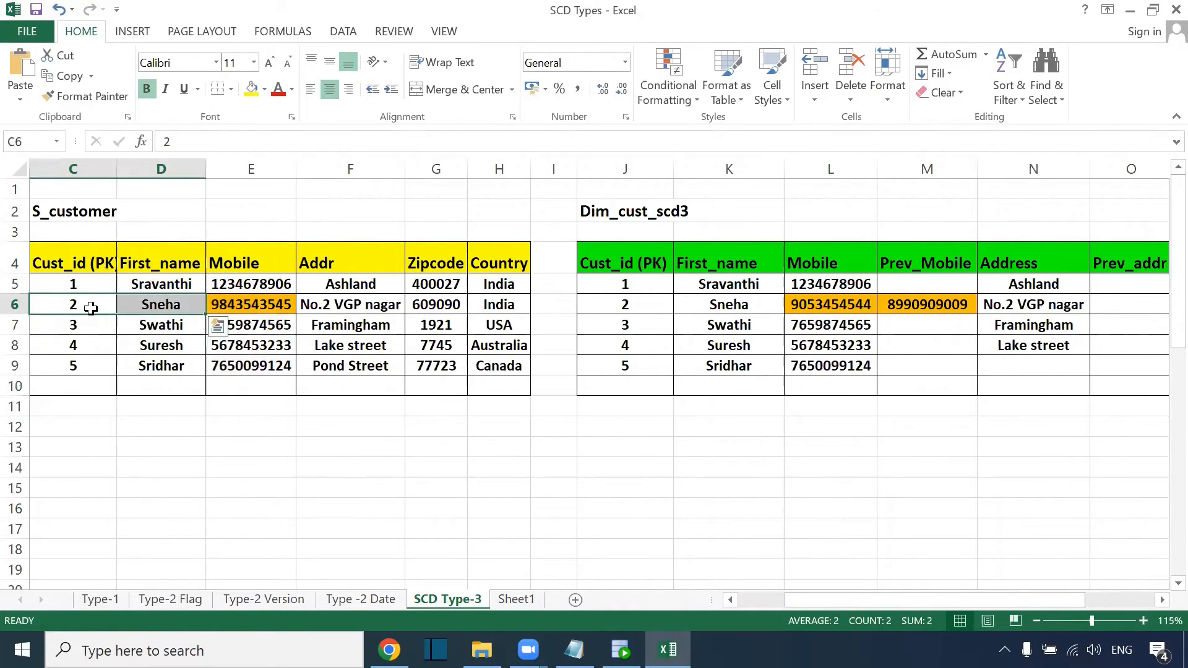
{"action": "left_click", "coordinate": [626, 306], "text": "shift"}
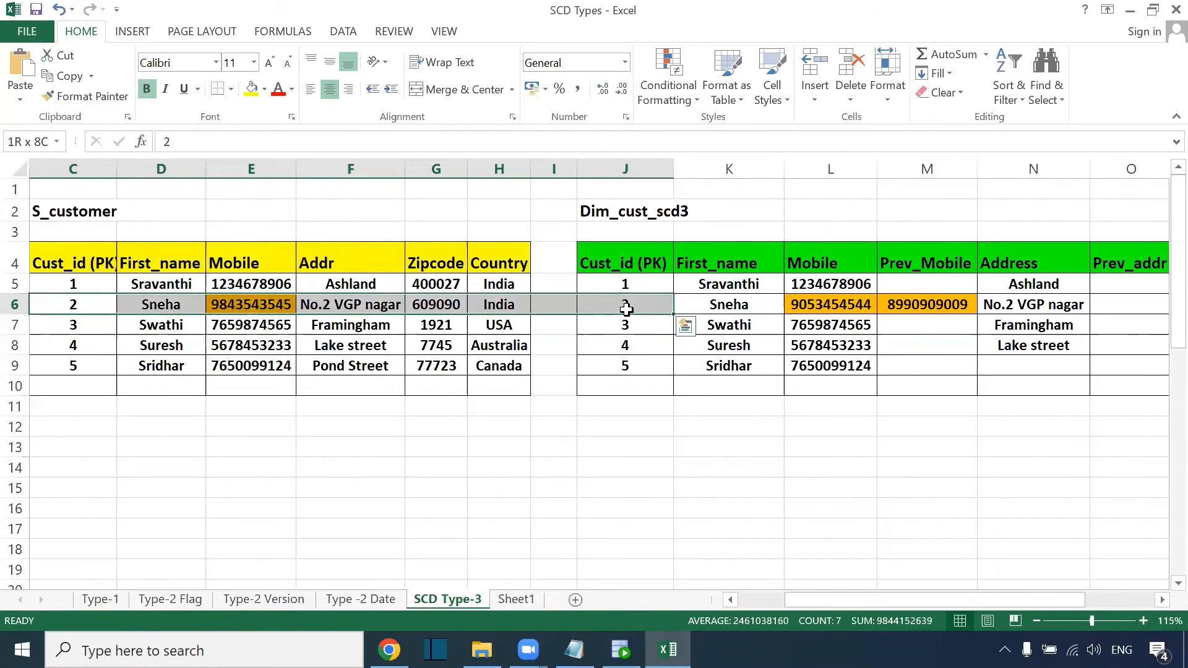
{"action": "left_click", "coordinate": [98, 301]}
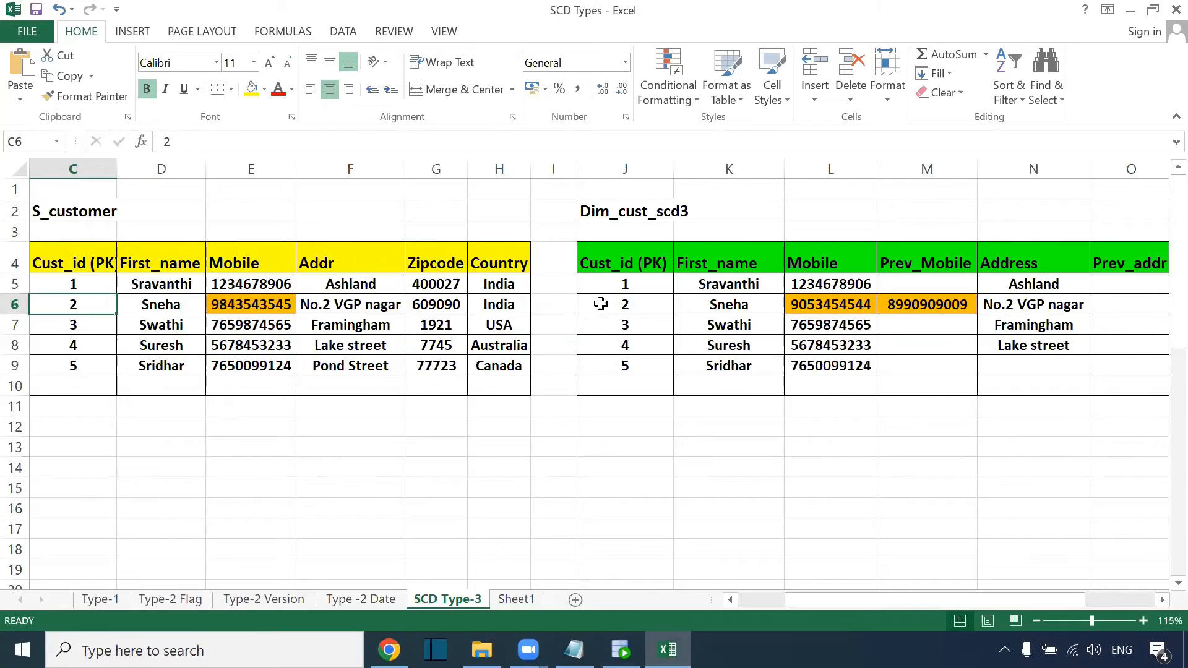
{"action": "left_click", "coordinate": [148, 308]}
{"action": "left_click", "coordinate": [749, 309]}
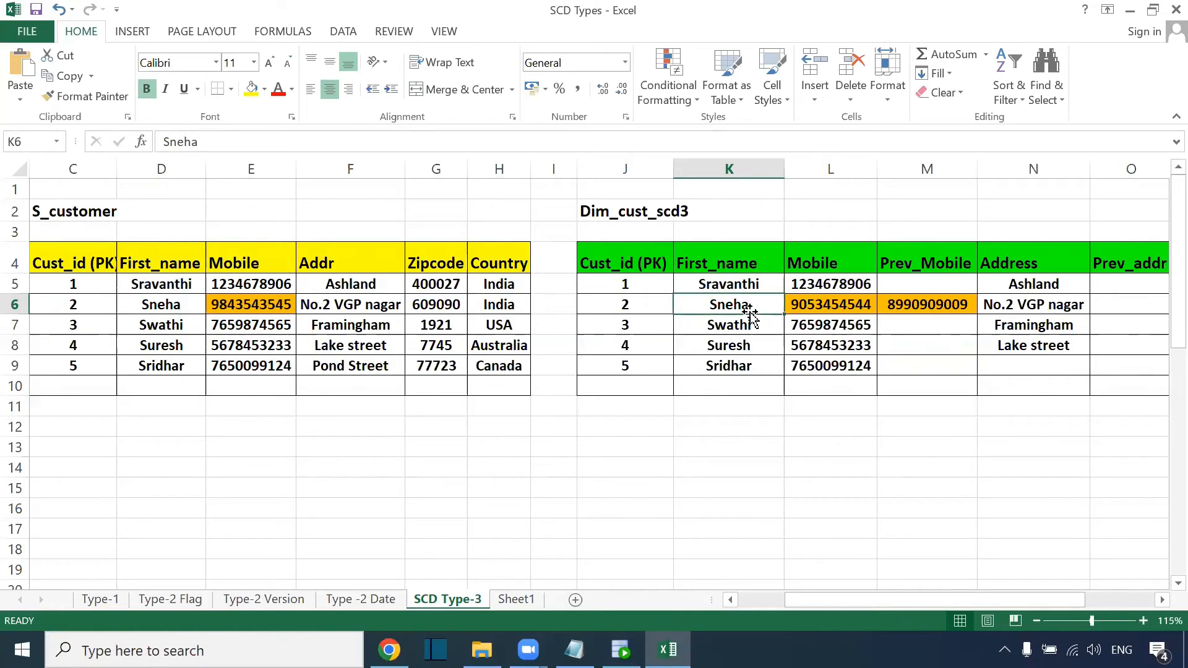
{"action": "key", "text": "alt+Tab"}
{"action": "key", "text": "alt+Tab"}
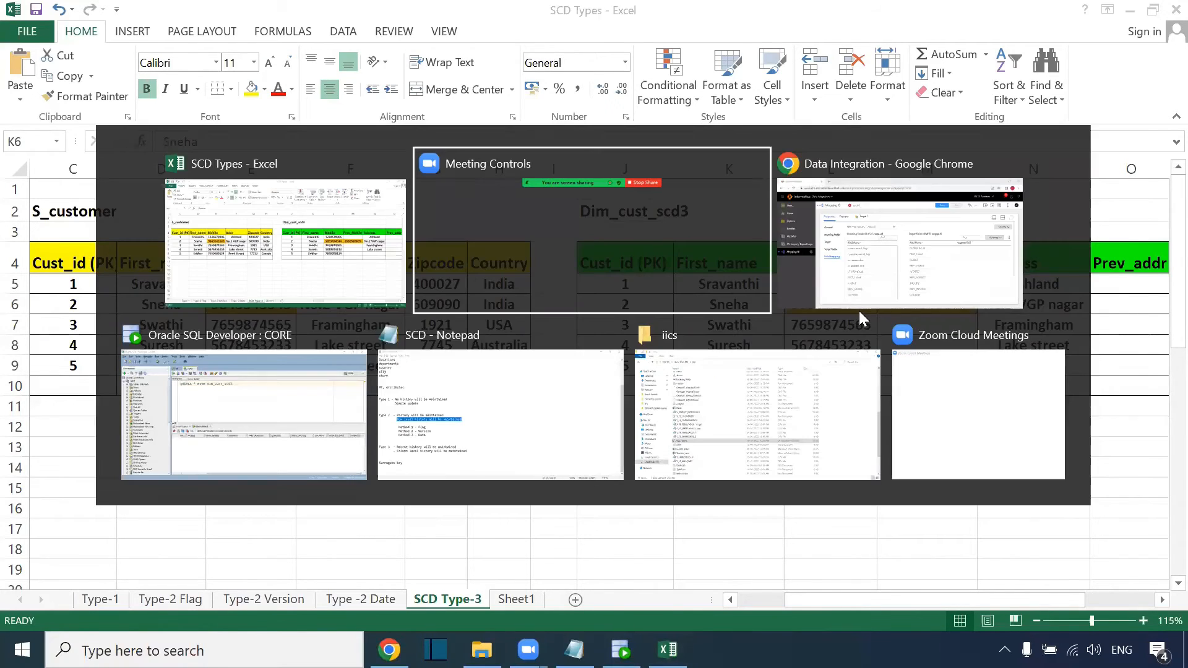
Set Target1's write operation to Data Driven, passing through Update first.
{"action": "scroll", "coordinate": [730, 385], "scroll_direction": "down", "scroll_amount": 2}
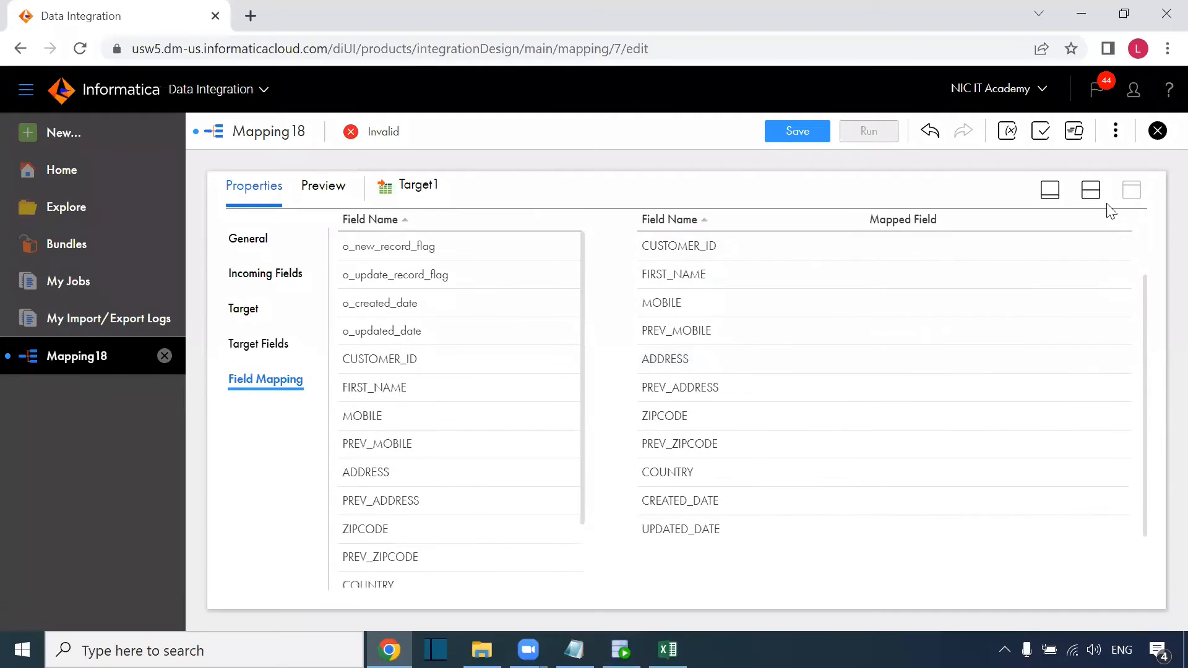
{"action": "left_click", "coordinate": [1091, 190]}
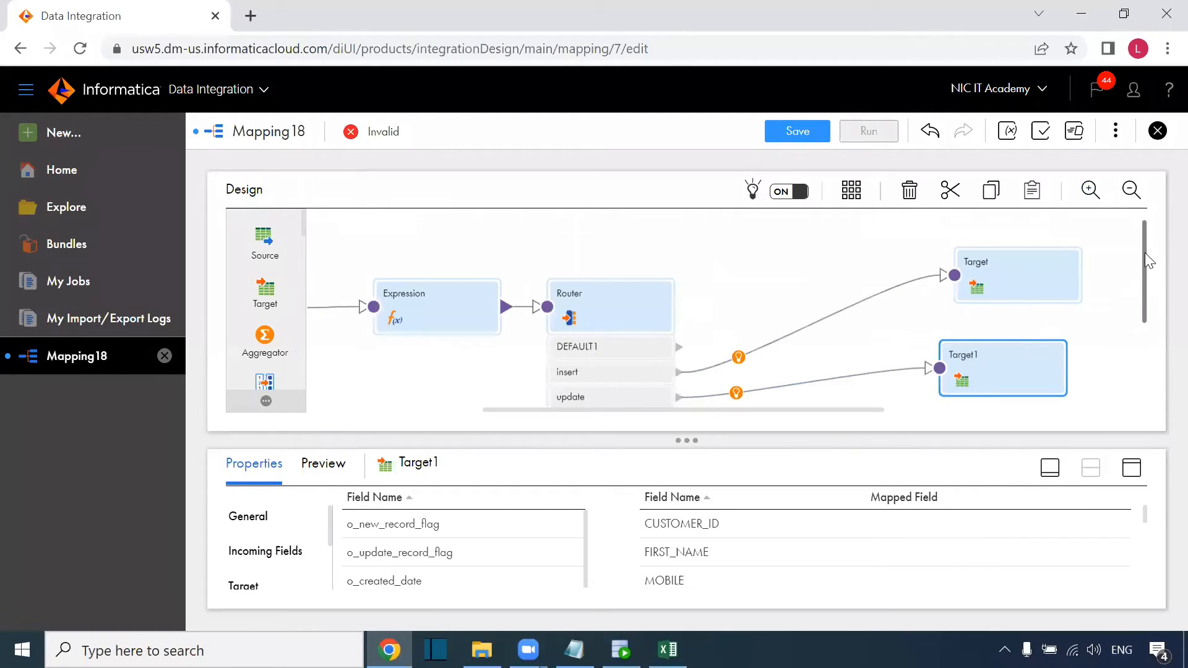
{"action": "left_click_drag", "start_coordinate": [1147, 255], "coordinate": [1146, 312]}
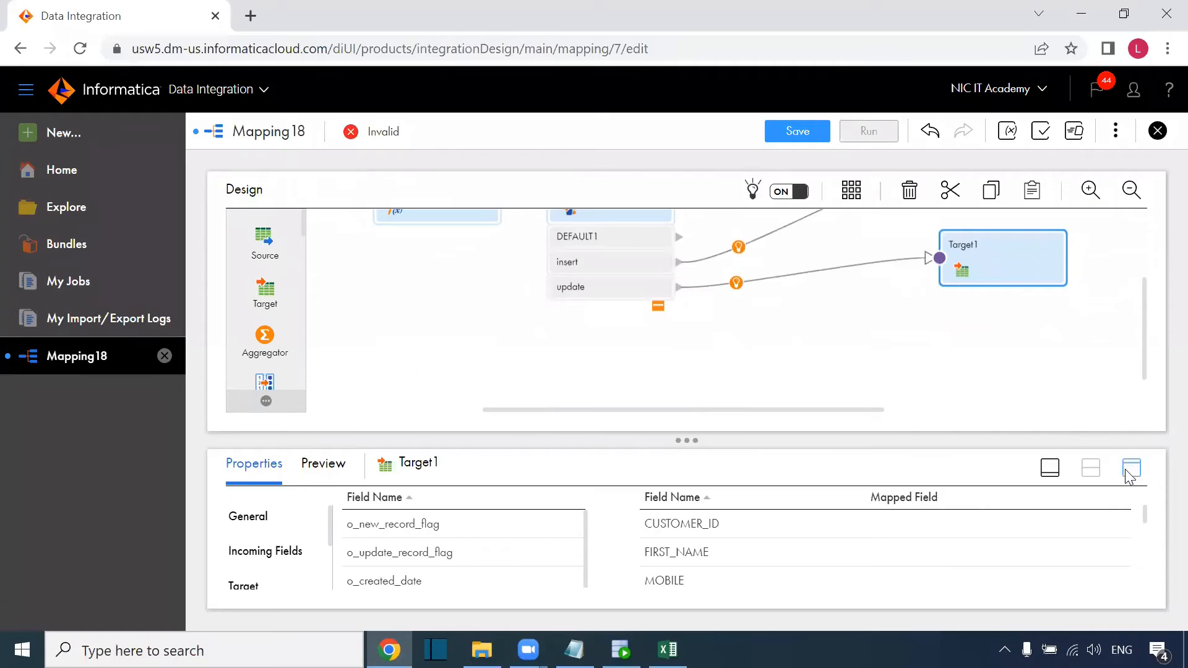
{"action": "left_click", "coordinate": [1132, 468]}
{"action": "left_click", "coordinate": [251, 310]}
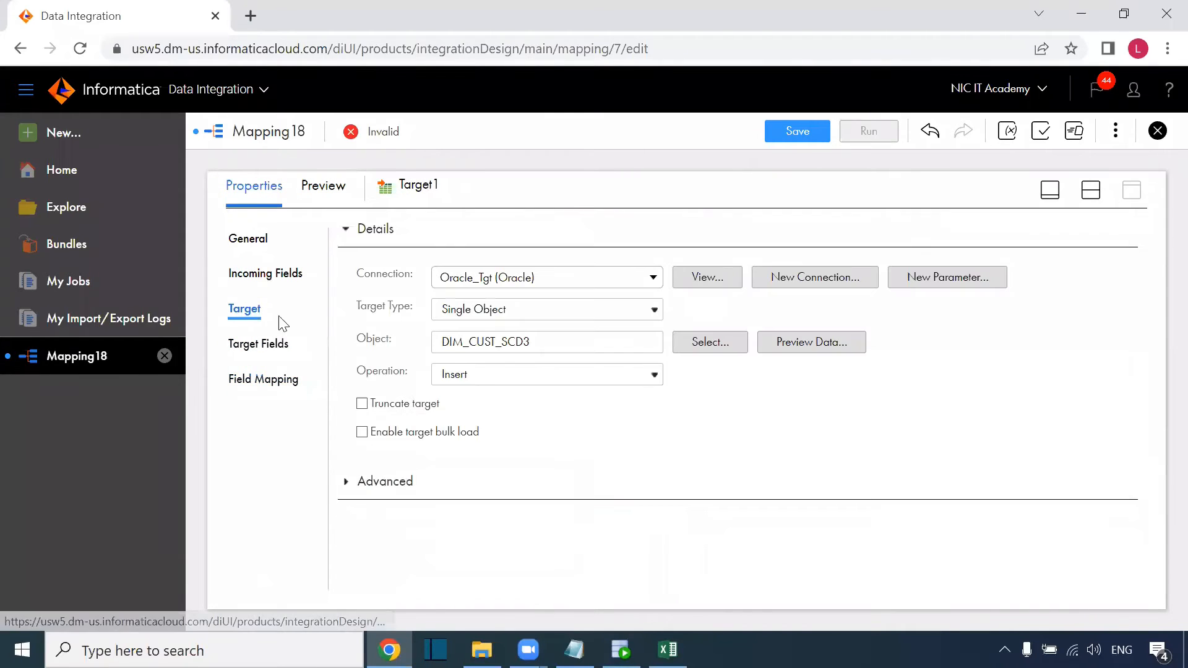
{"action": "left_click", "coordinate": [506, 375]}
{"action": "left_click", "coordinate": [505, 411]}
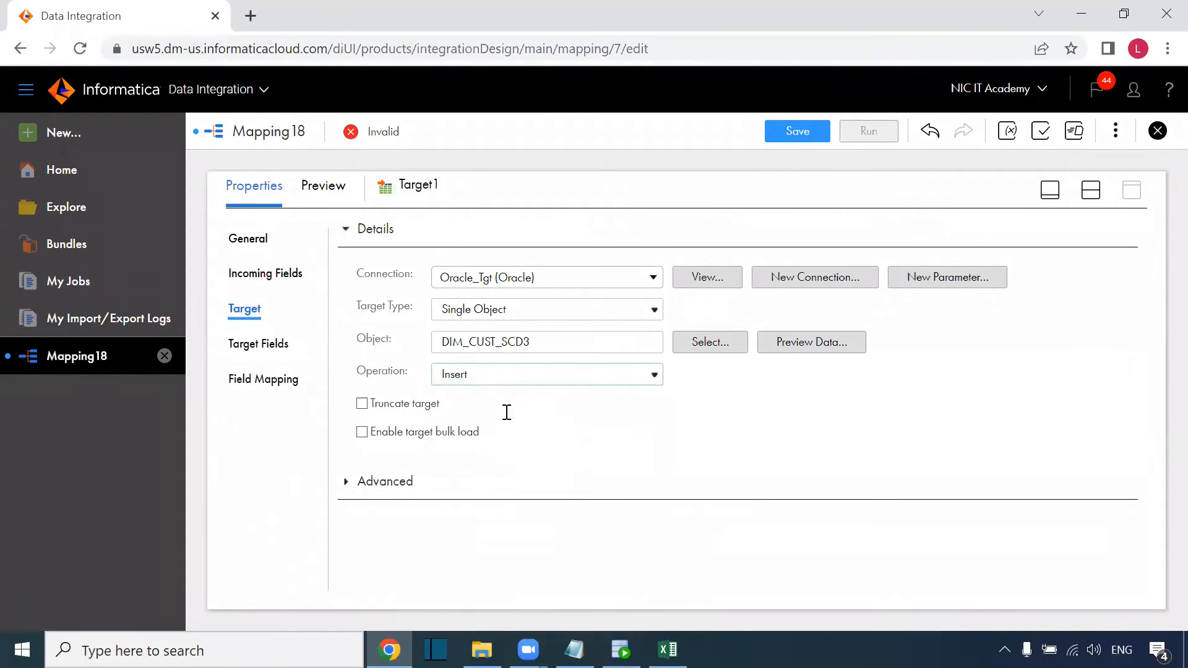
{"action": "left_click", "coordinate": [560, 378]}
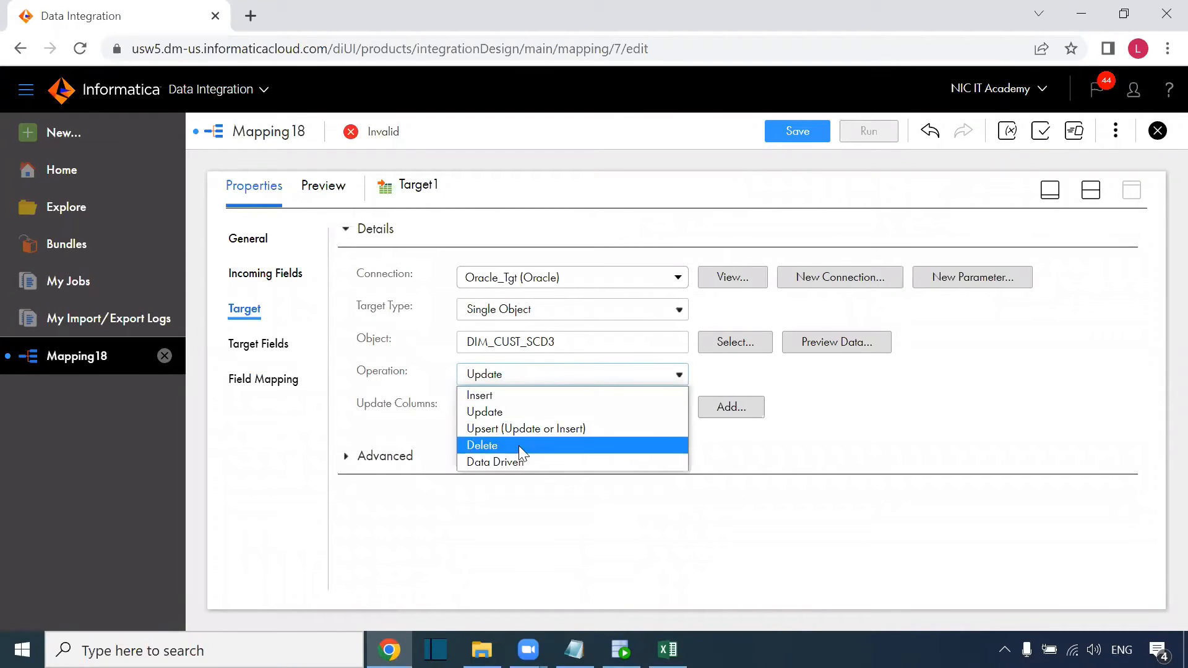
{"action": "left_click", "coordinate": [517, 463]}
{"action": "left_click", "coordinate": [761, 461]}
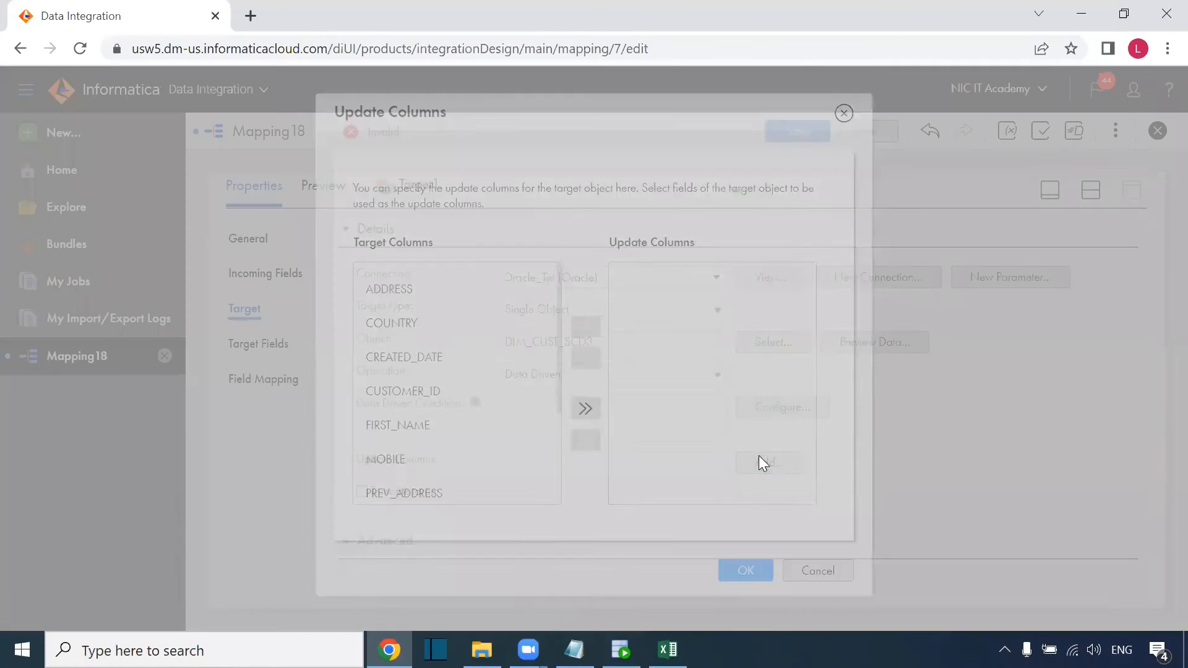
{"action": "left_click", "coordinate": [844, 114]}
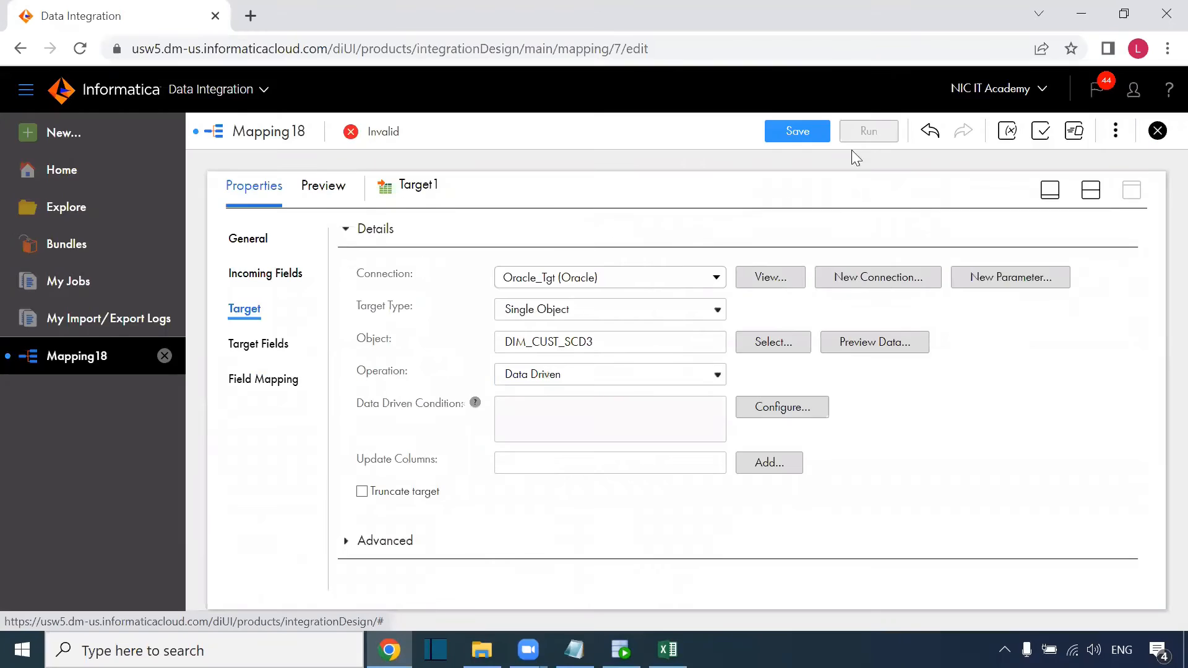
{"action": "left_click", "coordinate": [766, 403]}
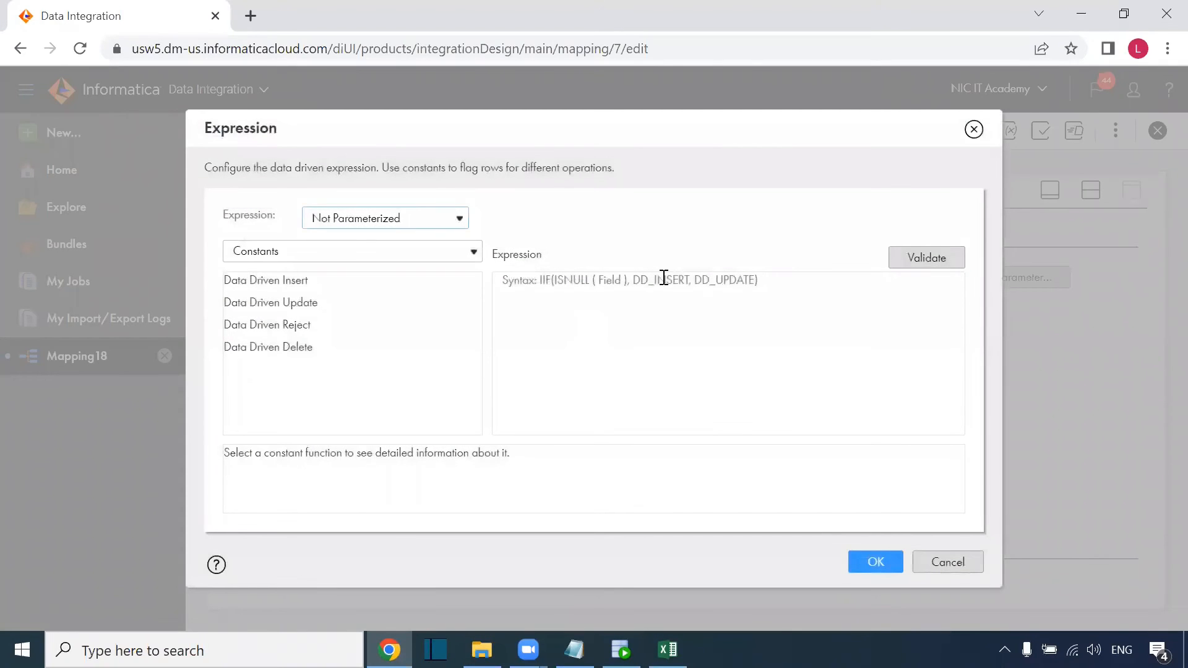
Set Target1's data driven condition to DD_UPDATE and validate it.
{"action": "double_click", "coordinate": [302, 303]}
{"action": "left_click", "coordinate": [913, 260]}
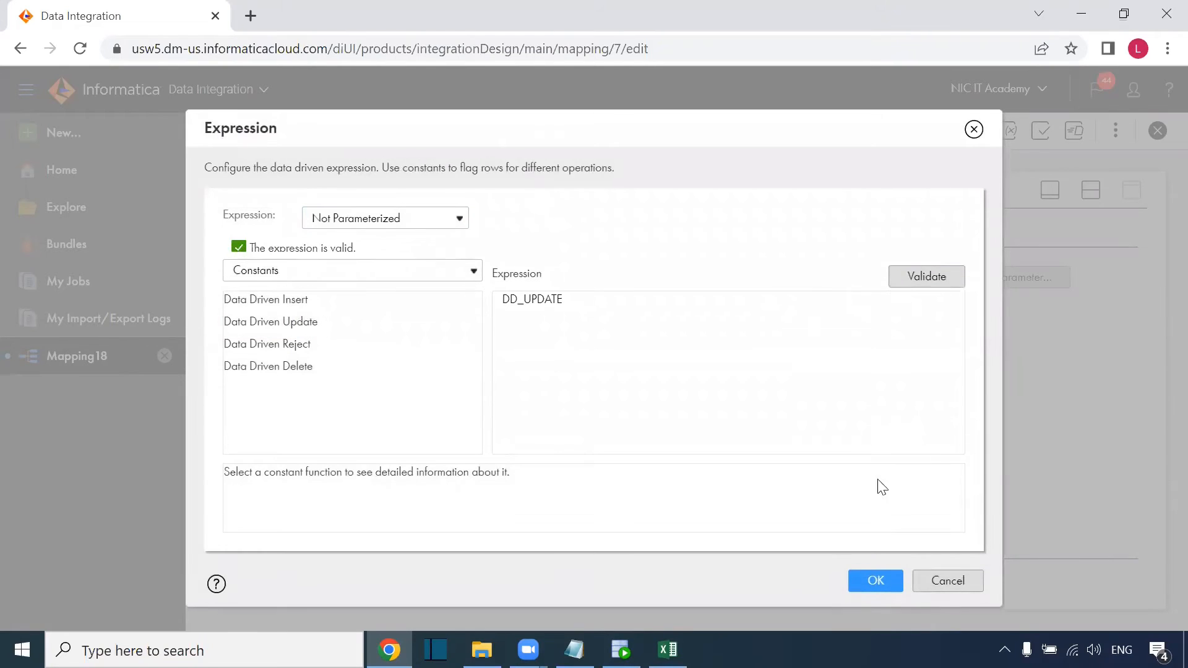
{"action": "left_click", "coordinate": [875, 582]}
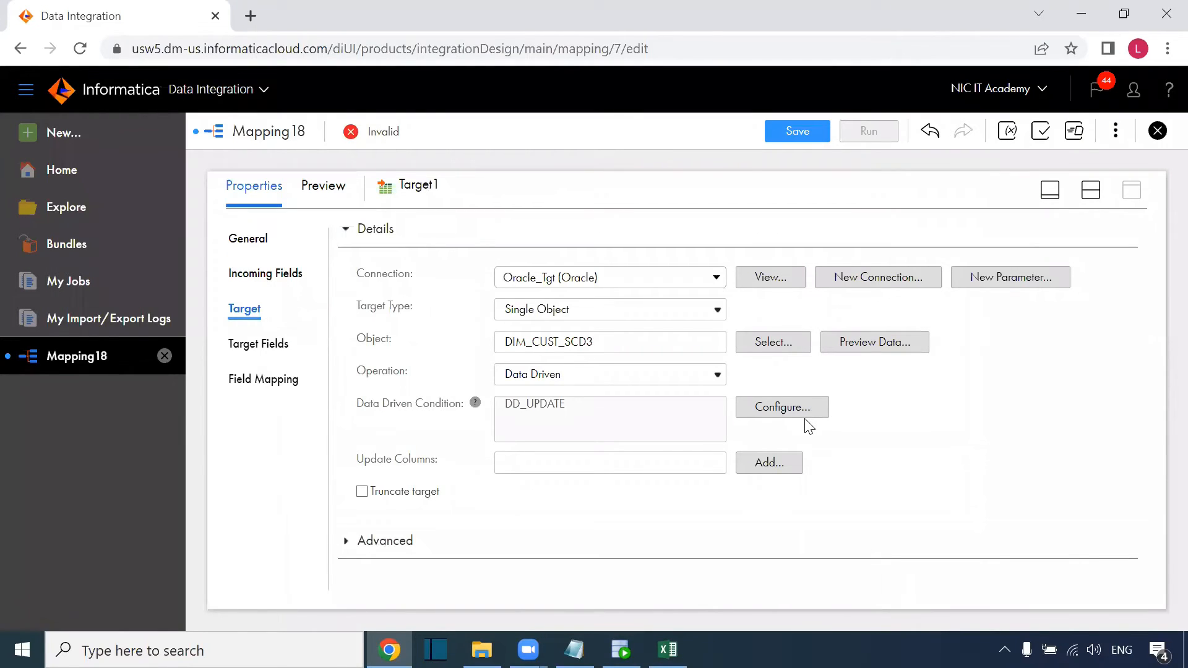
Look through the update column choices without adding any, then restore the full-height properties panel.
{"action": "left_click", "coordinate": [756, 465]}
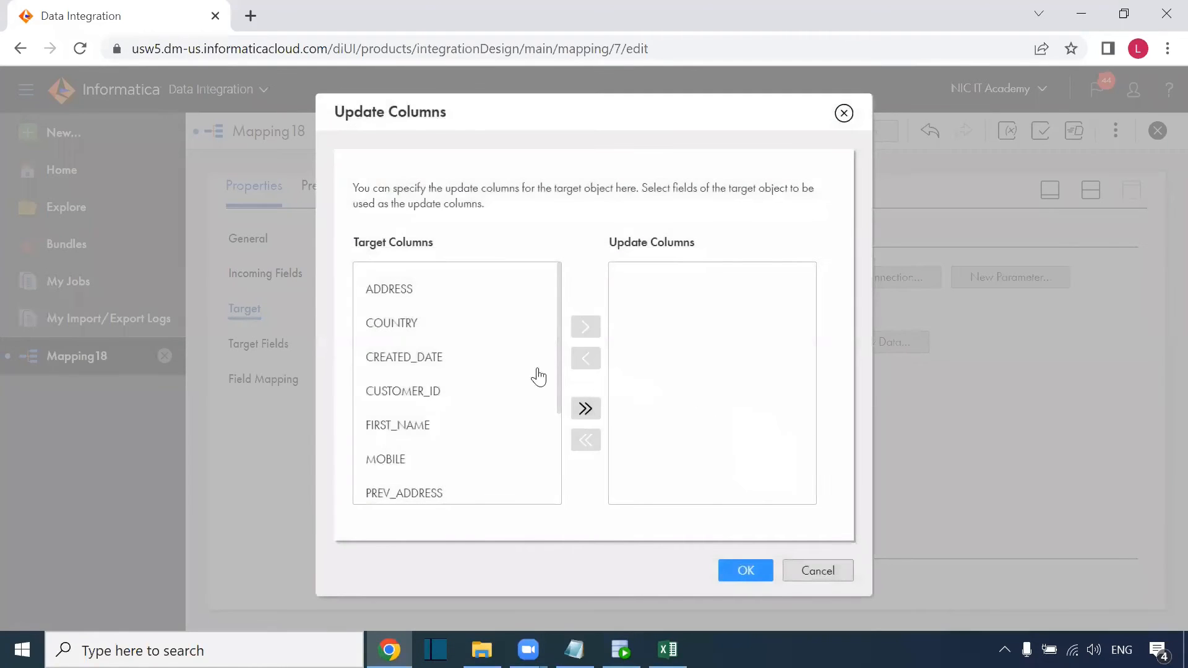
{"action": "scroll", "coordinate": [436, 396], "scroll_direction": "down", "scroll_amount": 3}
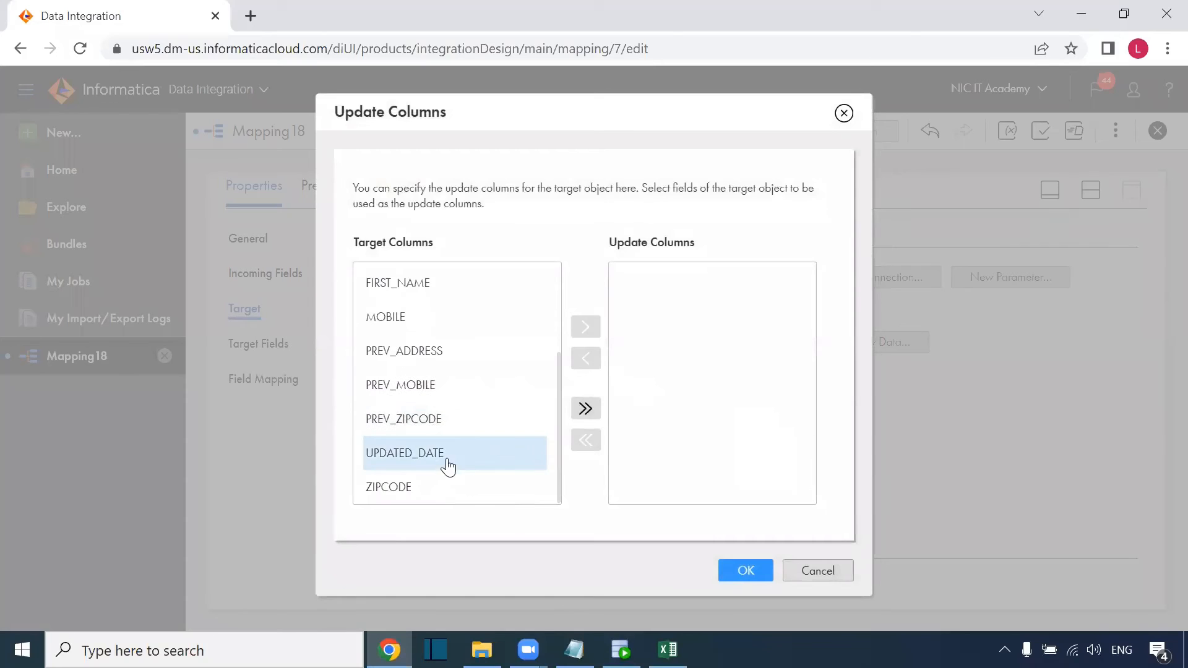
{"action": "scroll", "coordinate": [449, 463], "scroll_direction": "up", "scroll_amount": 2}
{"action": "scroll", "coordinate": [451, 440], "scroll_direction": "up", "scroll_amount": 1}
{"action": "scroll", "coordinate": [449, 371], "scroll_direction": "down", "scroll_amount": 2}
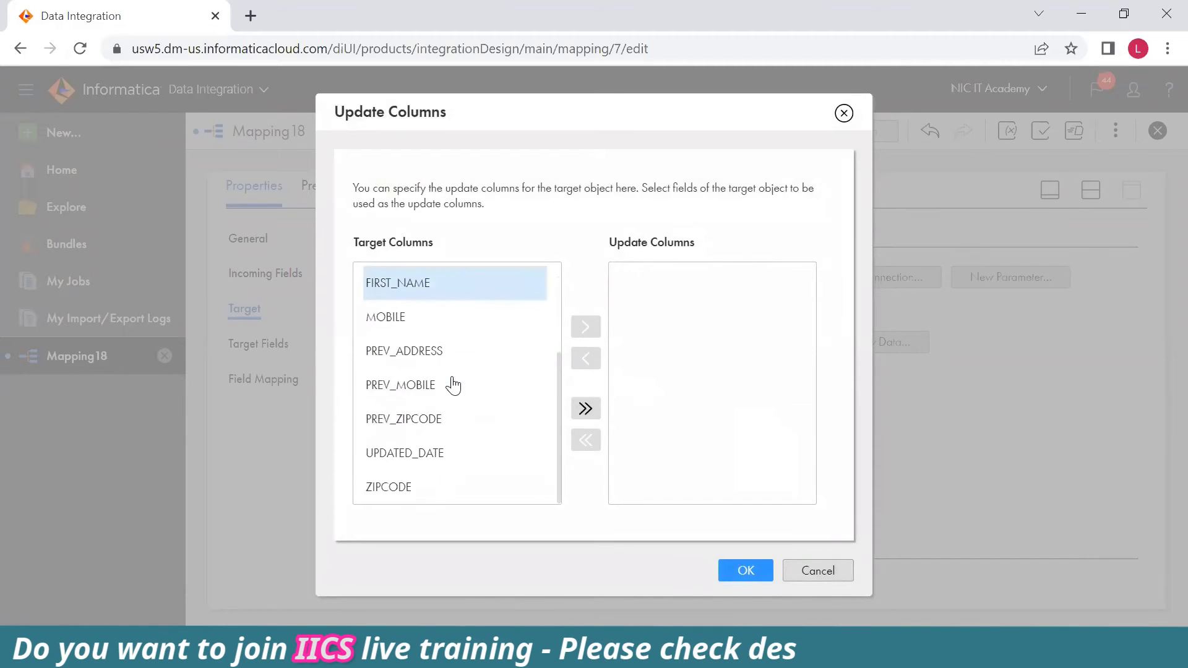
{"action": "left_click", "coordinate": [809, 572]}
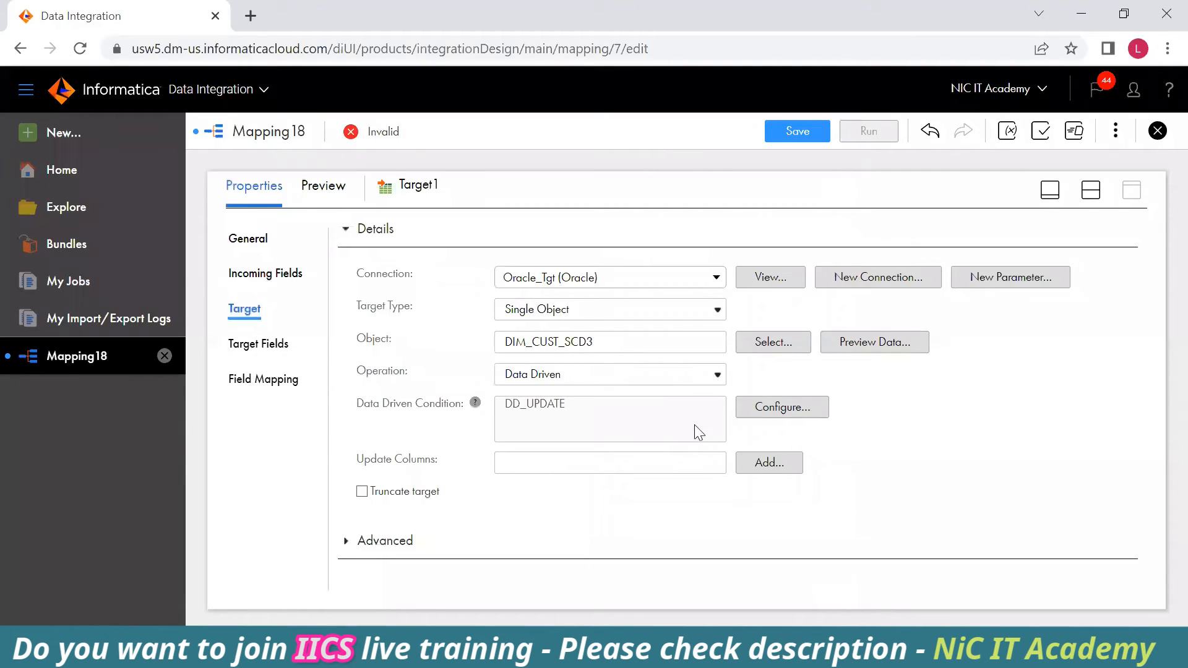
{"action": "left_click", "coordinate": [1091, 190]}
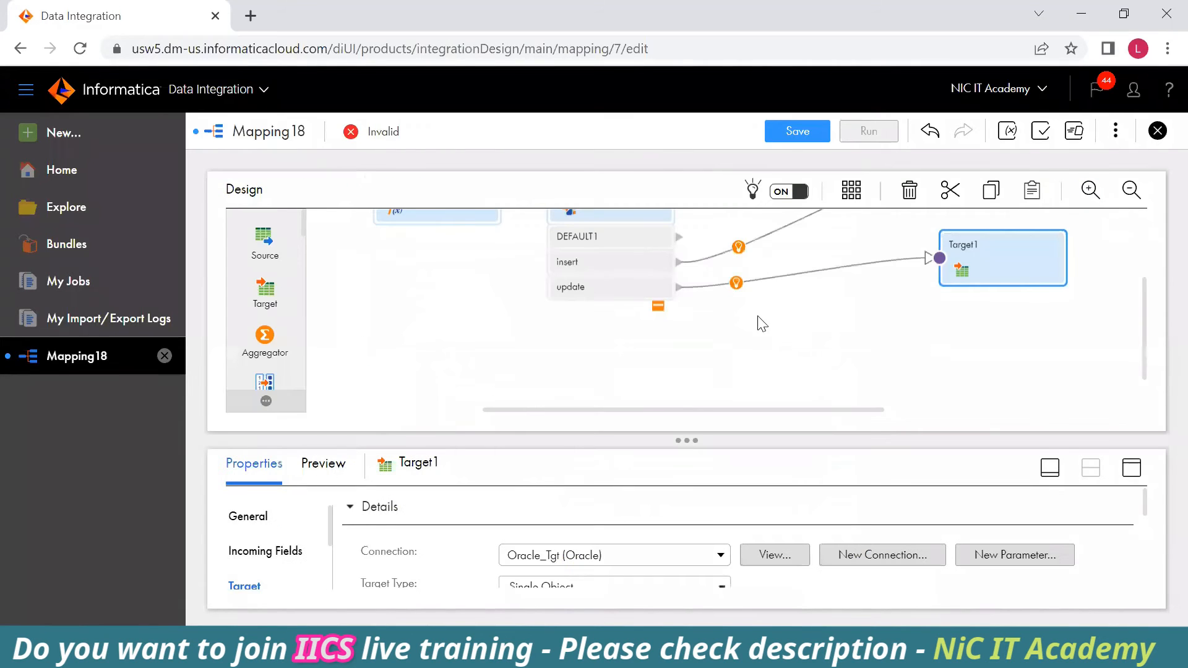
{"action": "left_click", "coordinate": [1132, 468]}
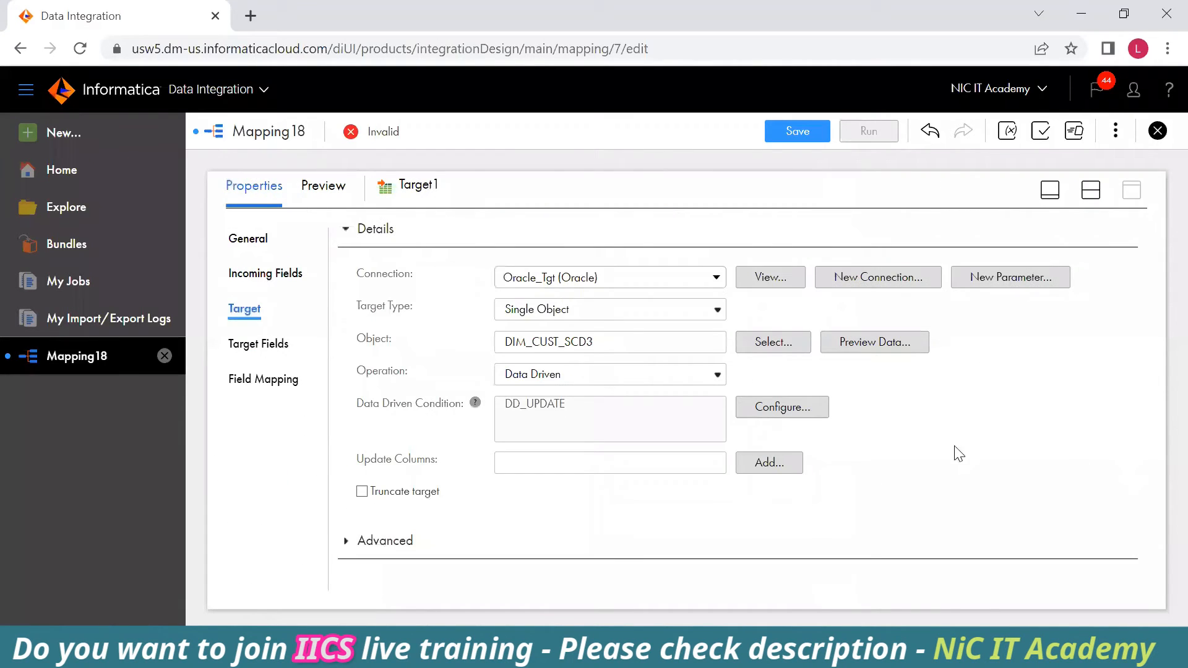
Map src_CUSTOMER_ID, src_FIRST_NAME and src_MOBILE to Target1's fields, then select Excel's Mobile cells L3:L13.
{"action": "left_click", "coordinate": [288, 380]}
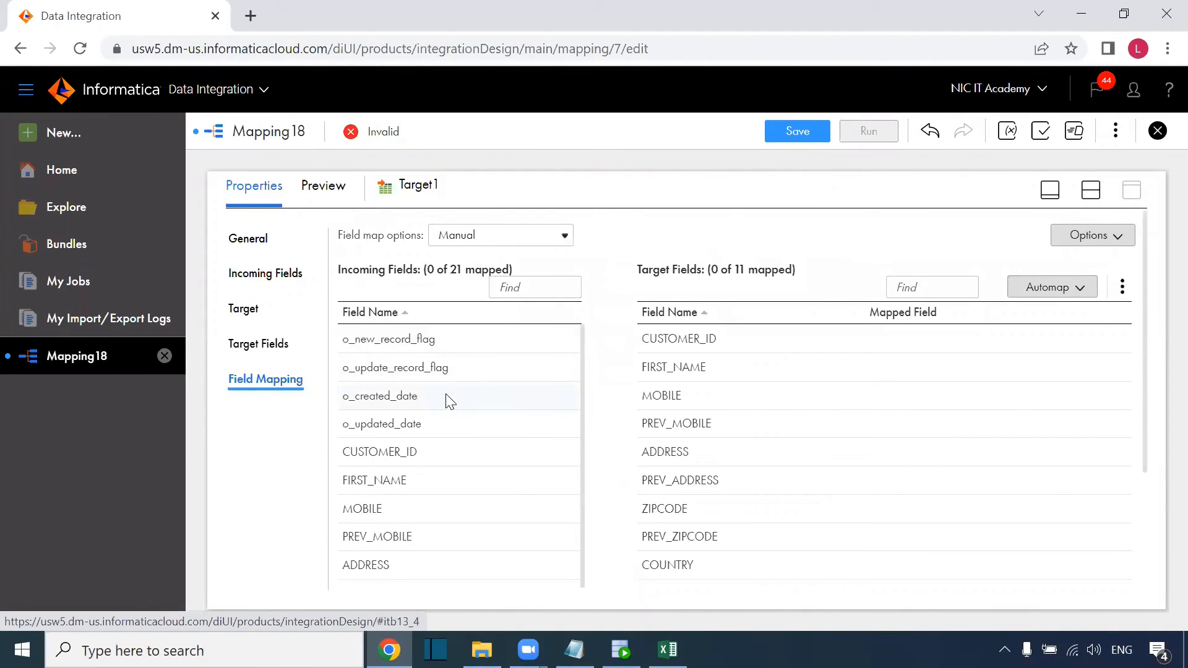
{"action": "scroll", "coordinate": [426, 471], "scroll_direction": "down", "scroll_amount": 3}
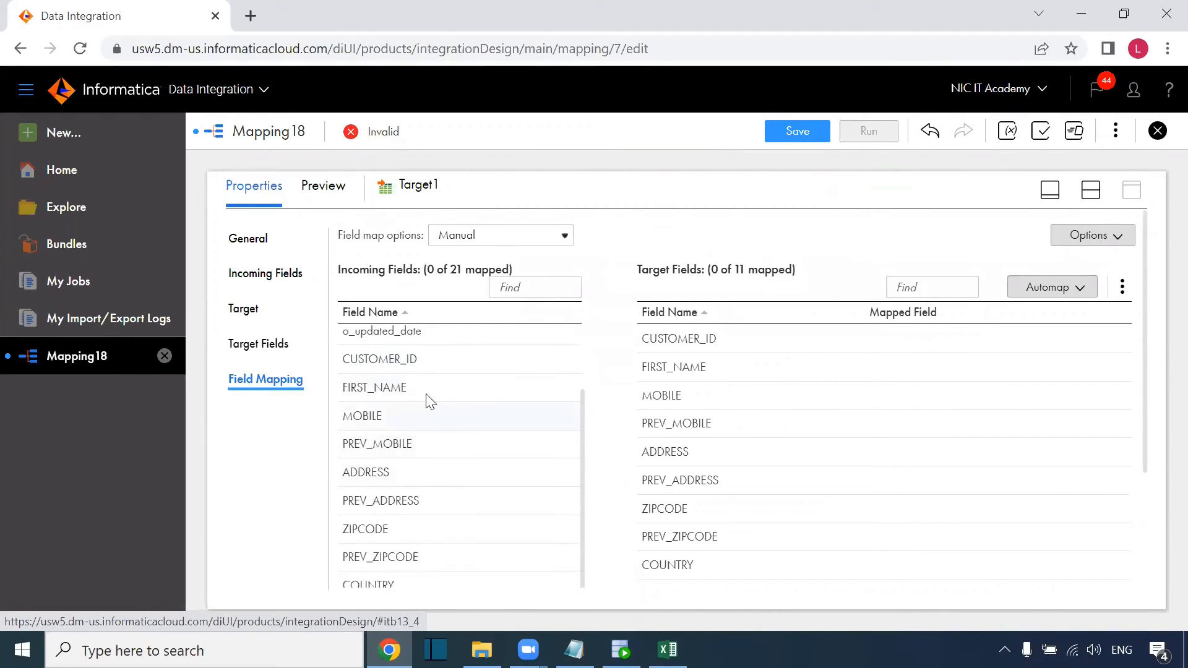
{"action": "scroll", "coordinate": [421, 446], "scroll_direction": "down", "scroll_amount": 3}
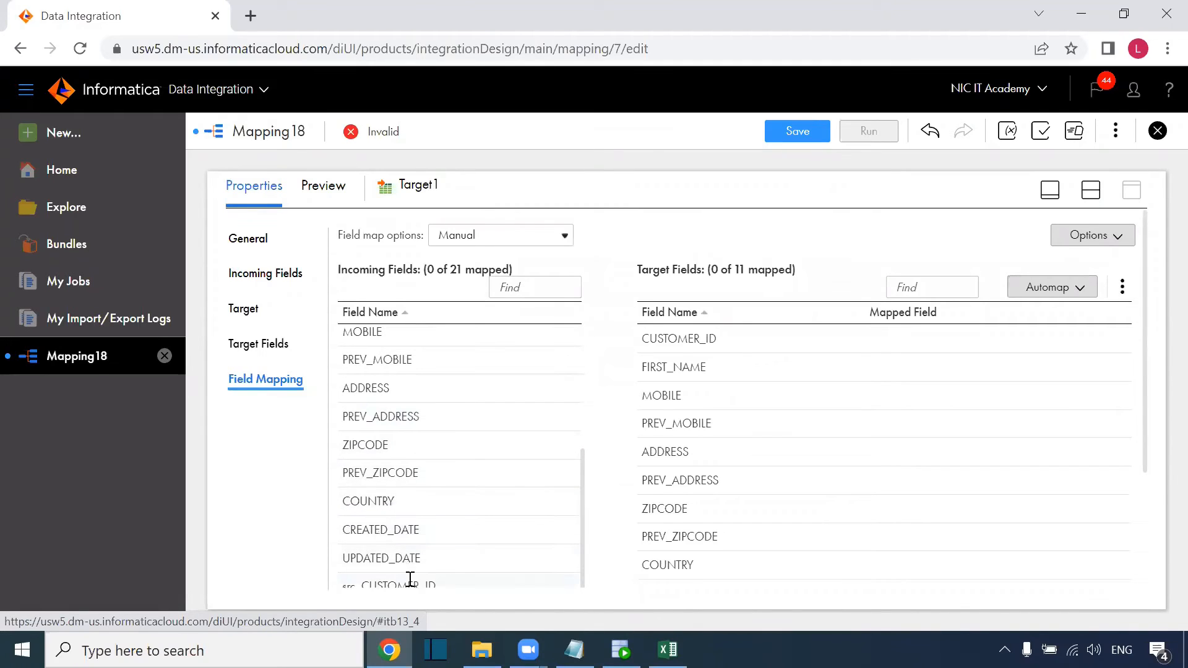
{"action": "left_click_drag", "start_coordinate": [408, 583], "coordinate": [712, 342]}
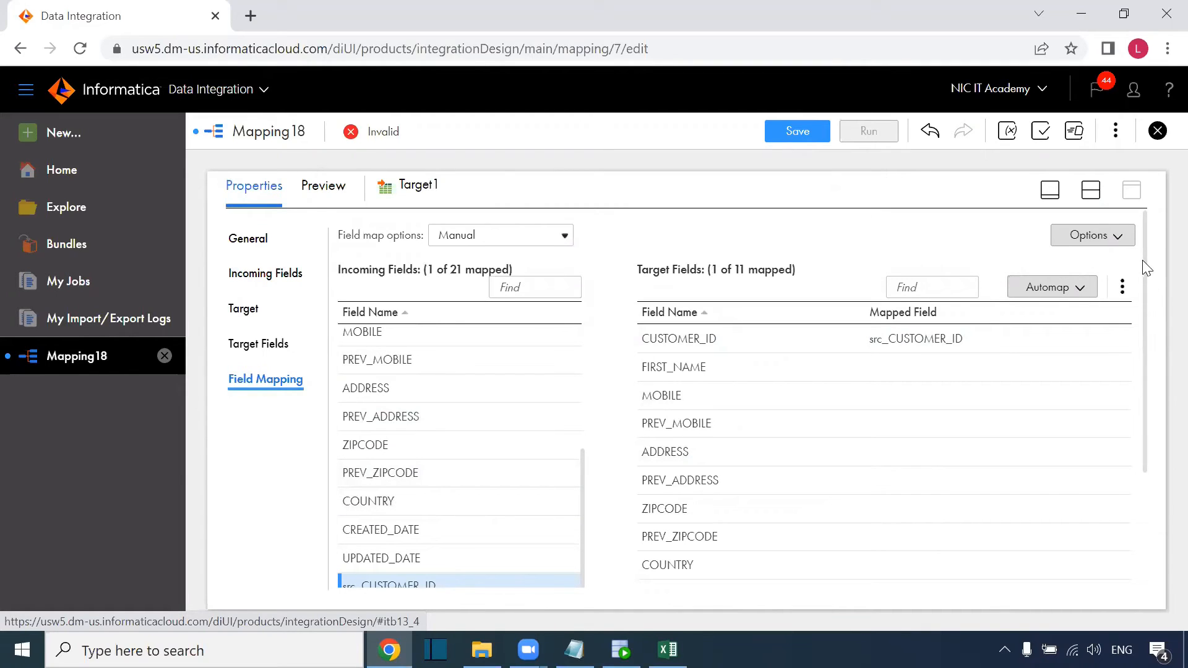
{"action": "left_click_drag", "start_coordinate": [1145, 267], "coordinate": [1151, 354]}
{"action": "left_click_drag", "start_coordinate": [374, 515], "coordinate": [793, 265]}
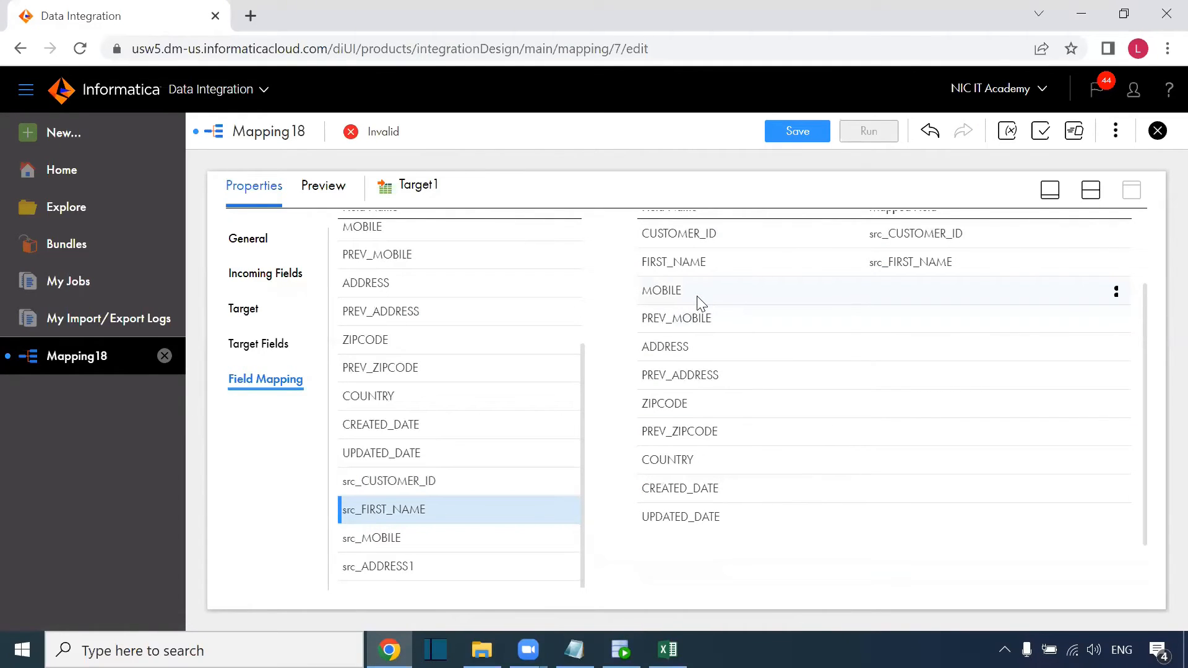
{"action": "mouse_move", "coordinate": [701, 303]}
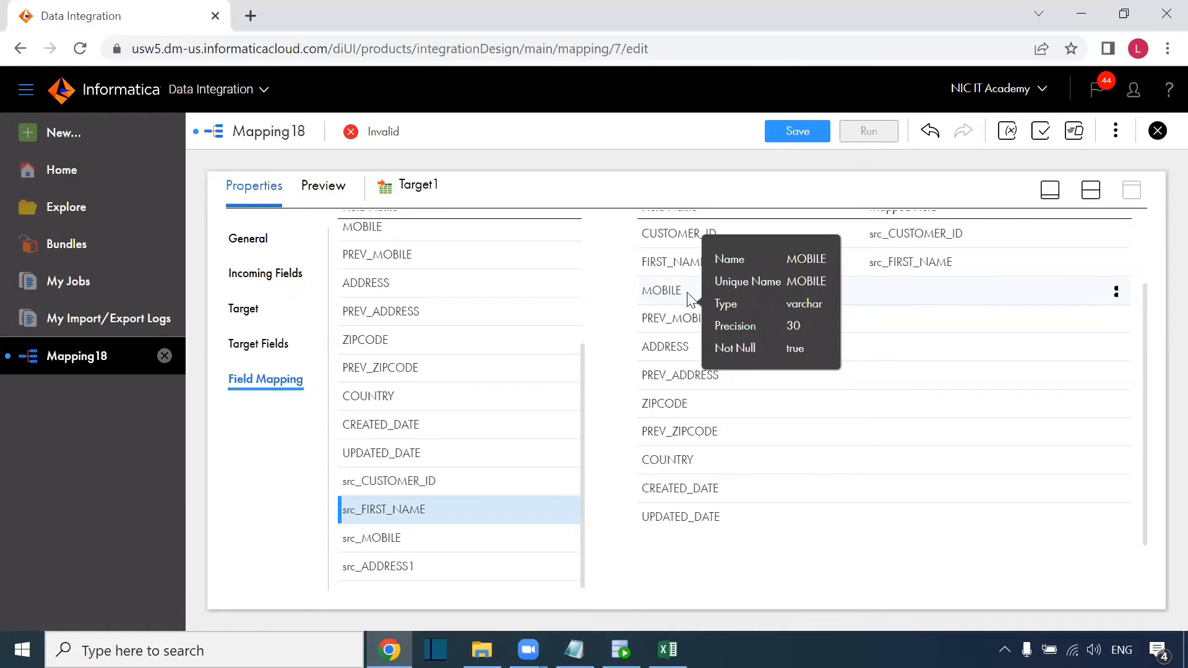
{"action": "left_click_drag", "start_coordinate": [380, 539], "coordinate": [756, 300]}
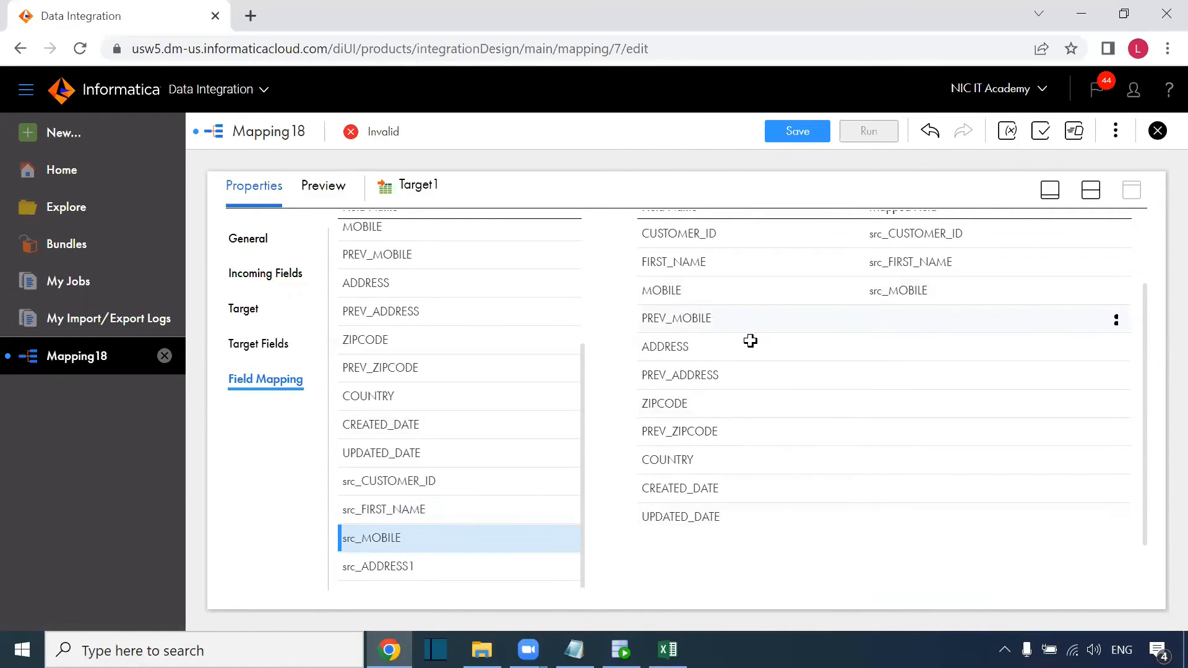
{"action": "key", "text": "alt+Tab"}
{"action": "left_click_drag", "start_coordinate": [833, 230], "coordinate": [833, 448]}
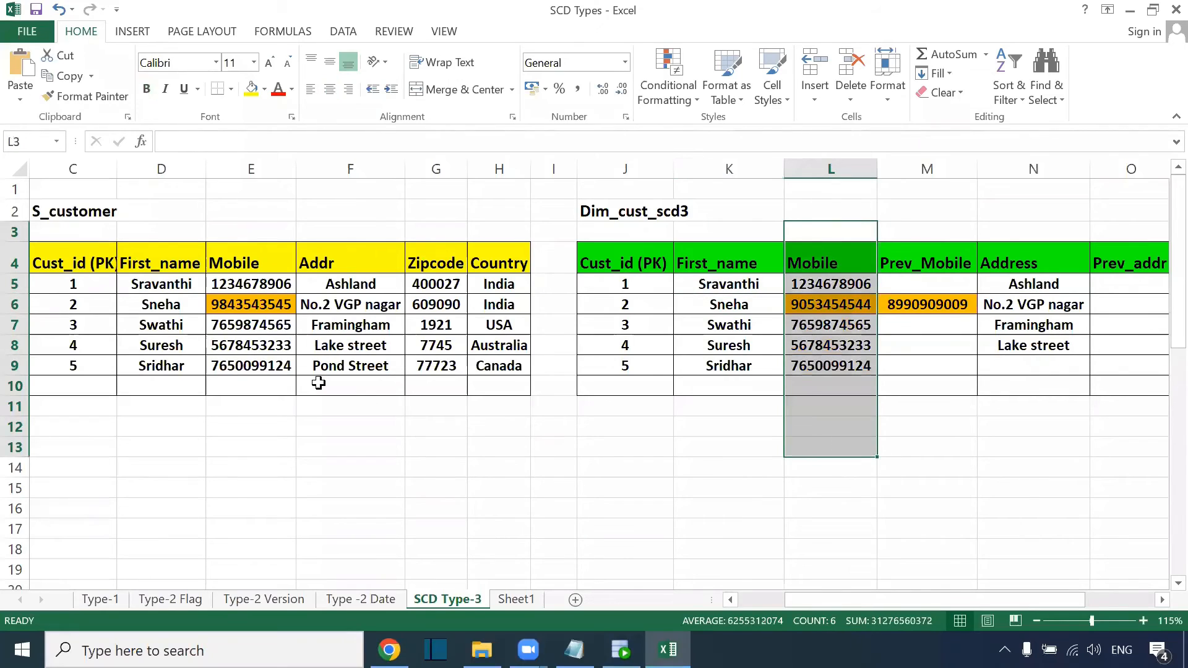
{"action": "left_click", "coordinate": [255, 302]}
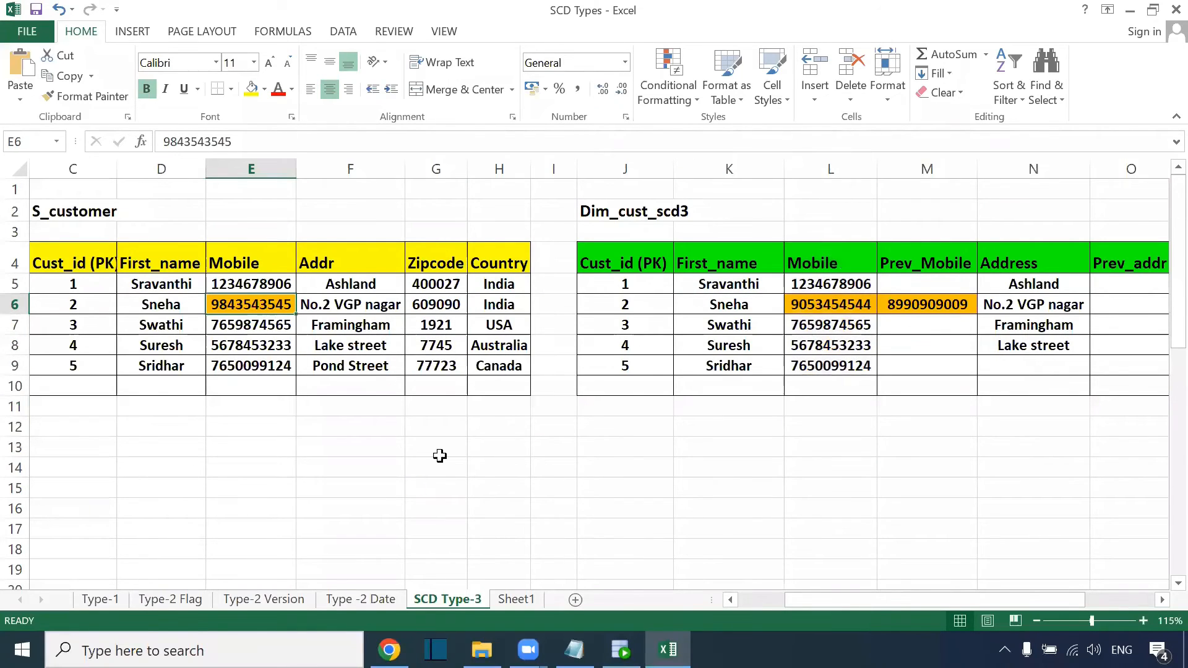
{"action": "key", "text": "ctrl+c"}
{"action": "left_click", "coordinate": [820, 305]}
{"action": "key", "text": "ctrl+v"}
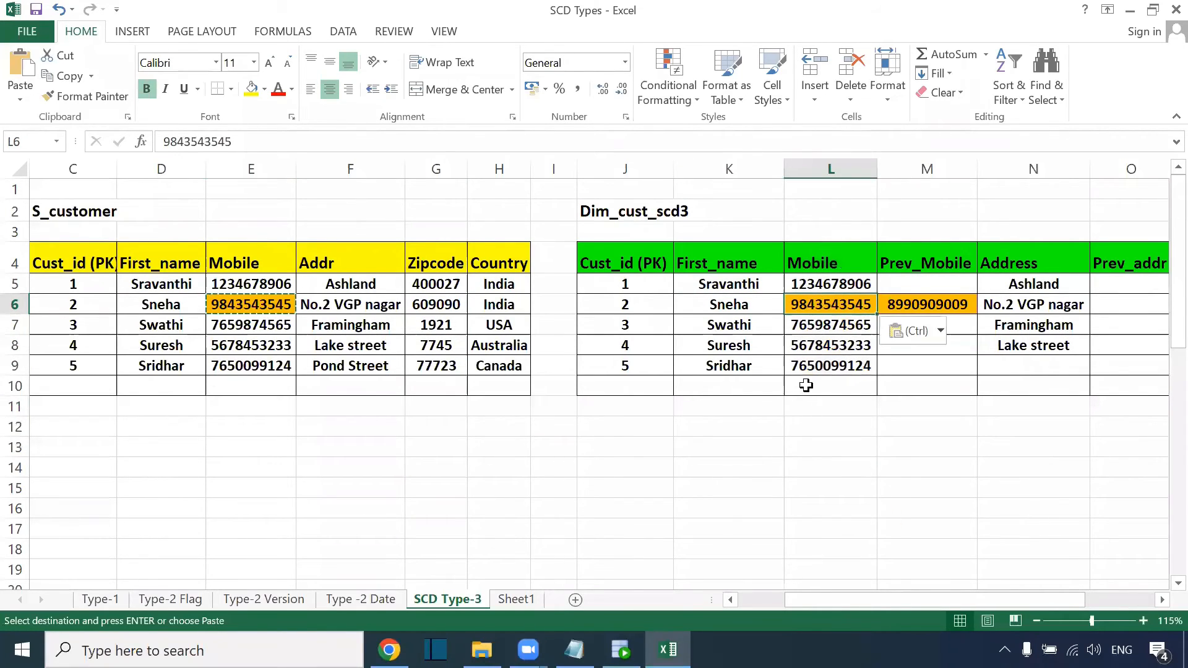
{"action": "left_click", "coordinate": [904, 310]}
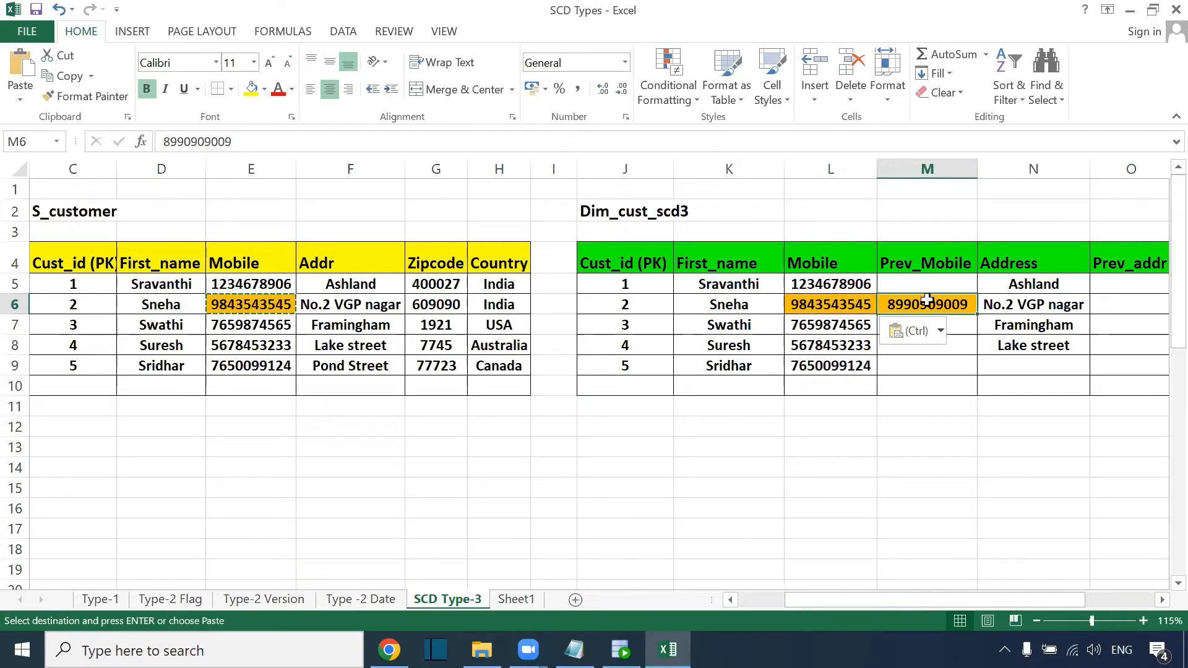
{"action": "left_click", "coordinate": [837, 304]}
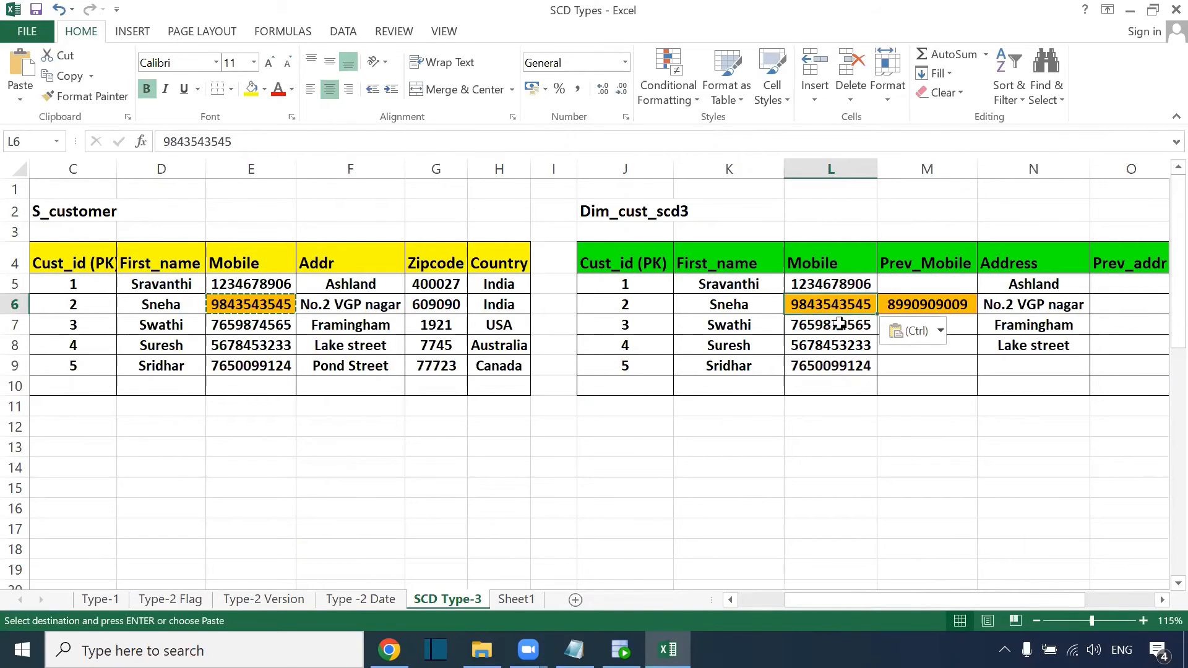
{"action": "key", "text": "ctrl+z"}
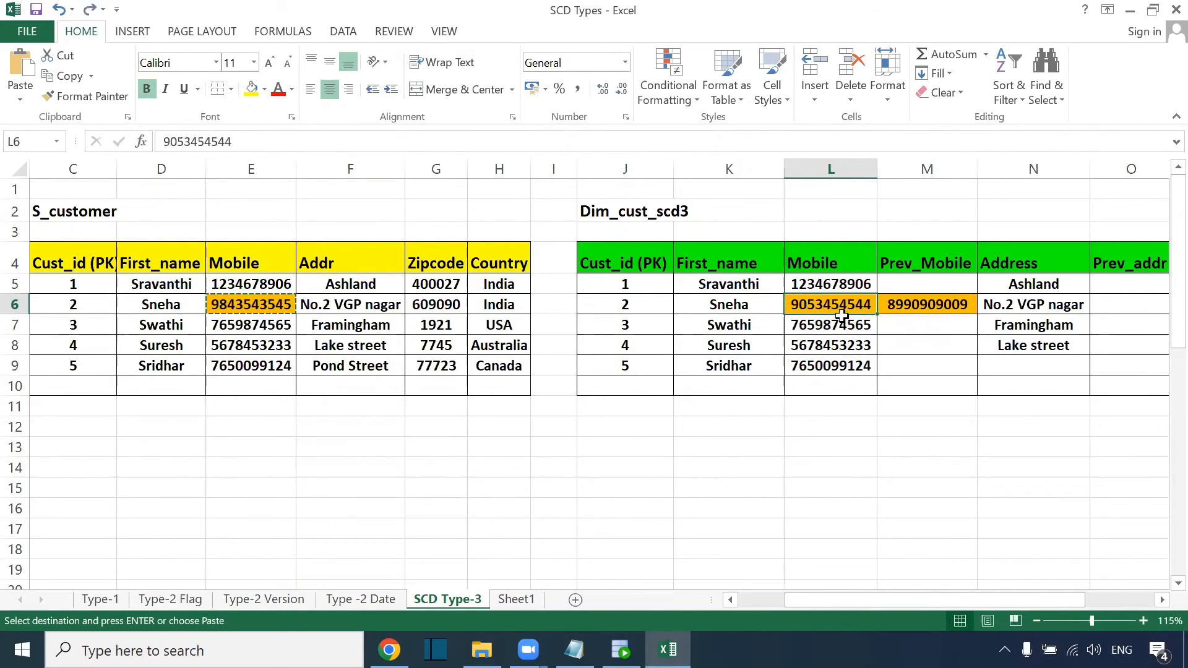
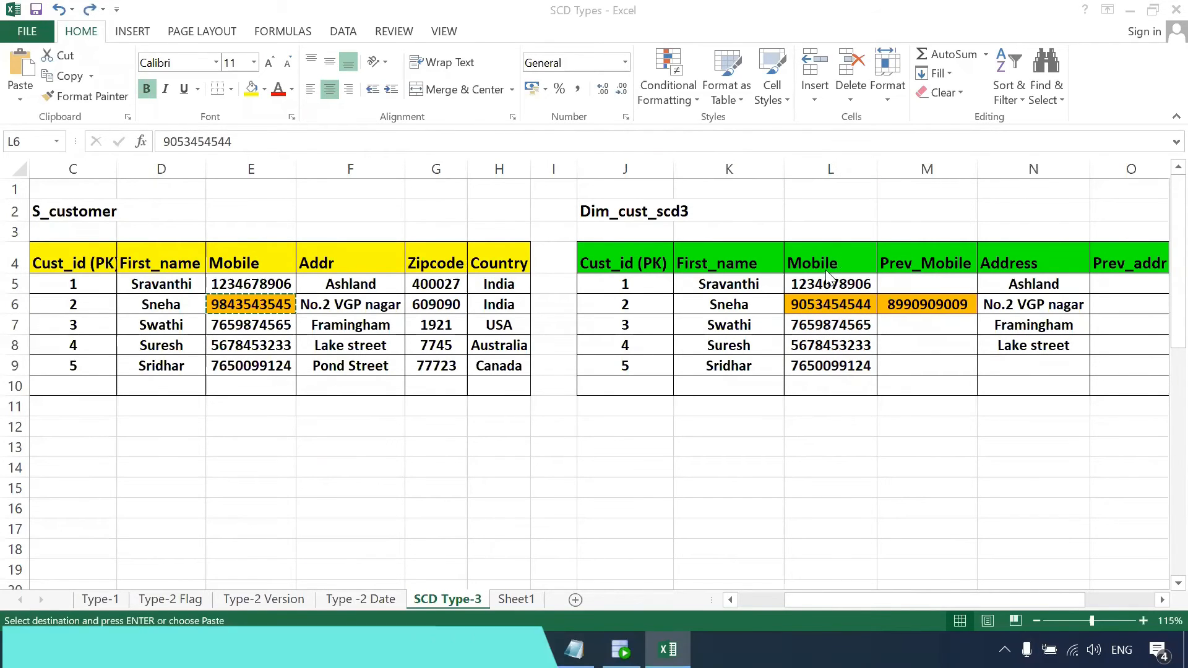
Switch from Excel back to Mapping18's Target1 field mapping in Chrome.
{"action": "key", "text": "alt+Tab"}
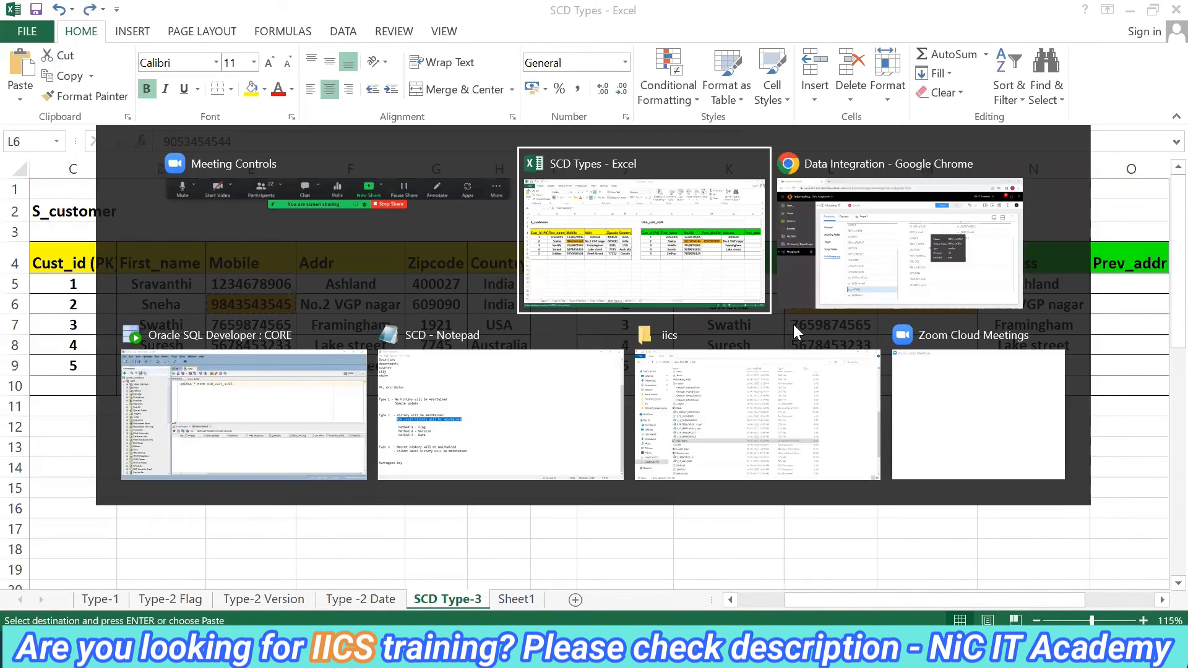
{"action": "key", "text": "alt+Tab"}
{"action": "key", "text": "alt+Tab"}
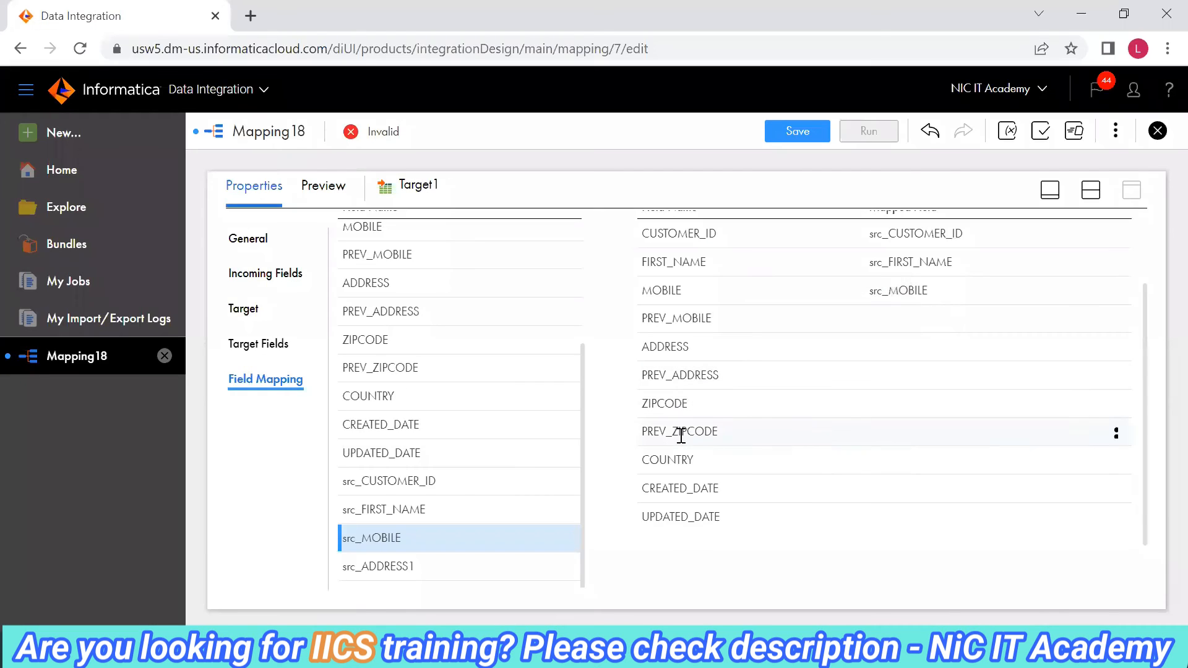
Map MOBILE to PREV_MOBILE, src_ADDRESS1 to ADDRESS, and ADDRESS to PREV_ADDRESS.
{"action": "scroll", "coordinate": [429, 458], "scroll_direction": "up", "scroll_amount": 2}
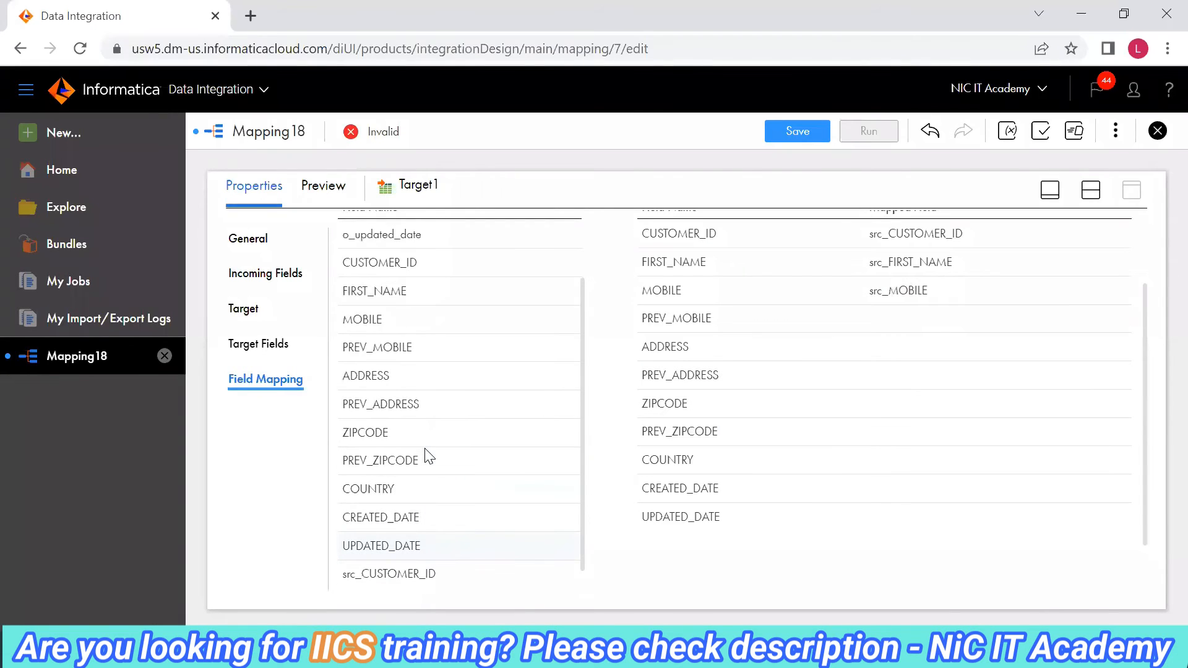
{"action": "scroll", "coordinate": [459, 315], "scroll_direction": "up", "scroll_amount": 2}
{"action": "left_click", "coordinate": [384, 405]}
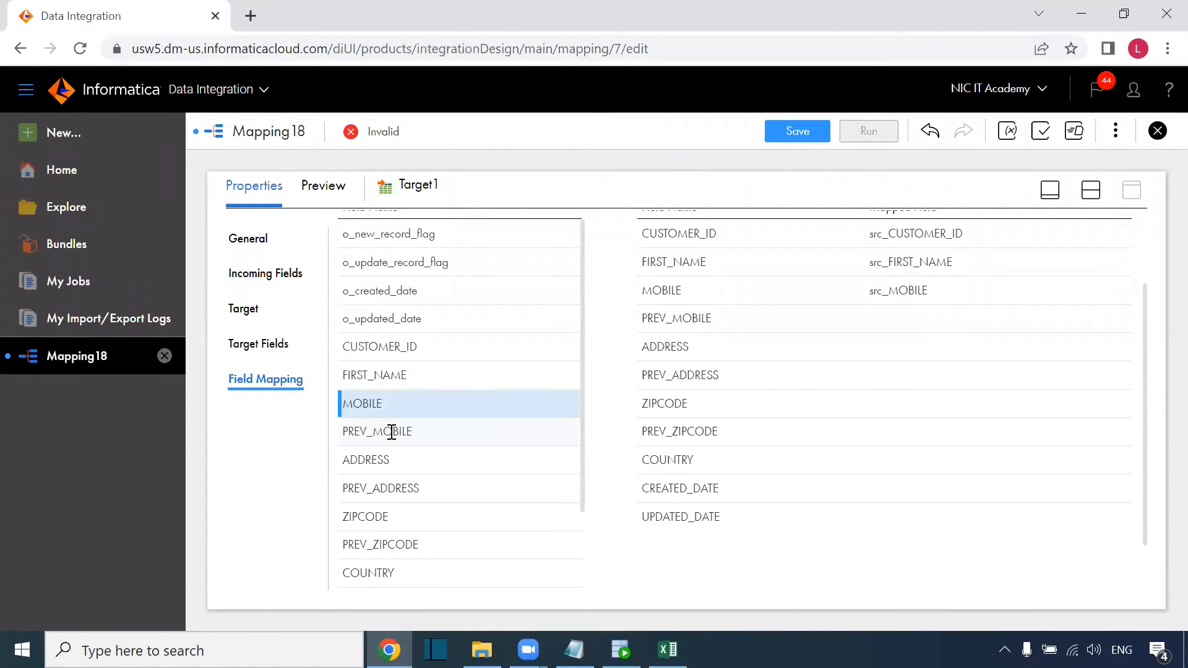
{"action": "left_click_drag", "start_coordinate": [451, 409], "coordinate": [853, 322]}
{"action": "scroll", "coordinate": [448, 461], "scroll_direction": "down", "scroll_amount": 2}
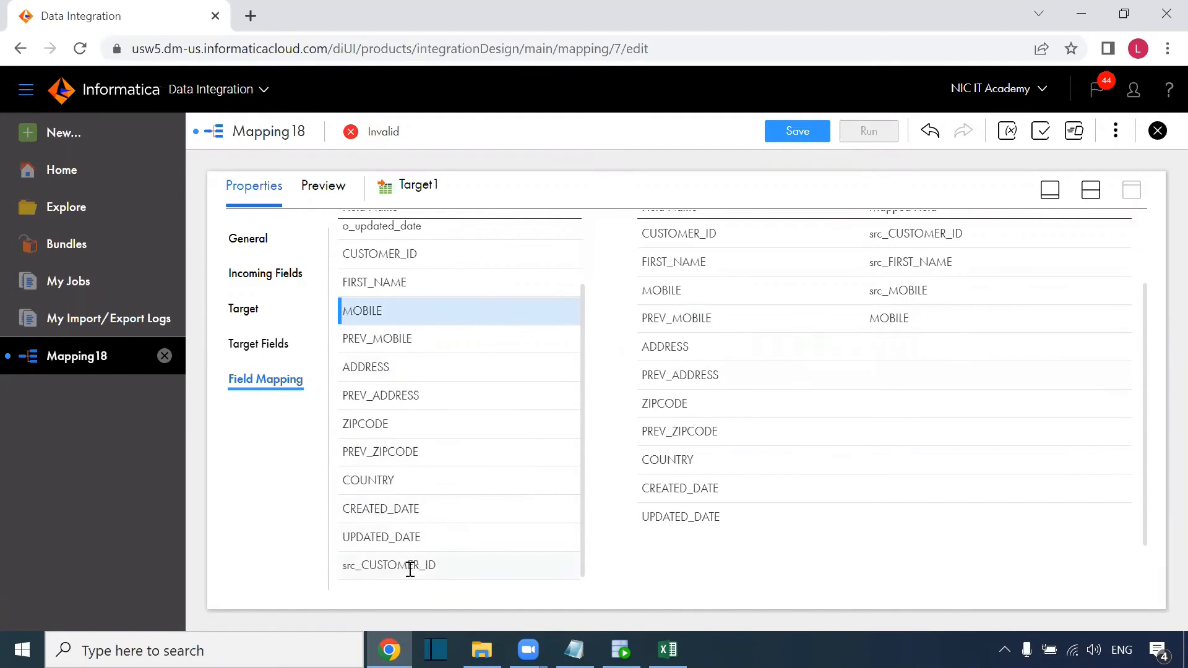
{"action": "scroll", "coordinate": [410, 570], "scroll_direction": "down", "scroll_amount": 2}
{"action": "left_click_drag", "start_coordinate": [391, 566], "coordinate": [786, 353]}
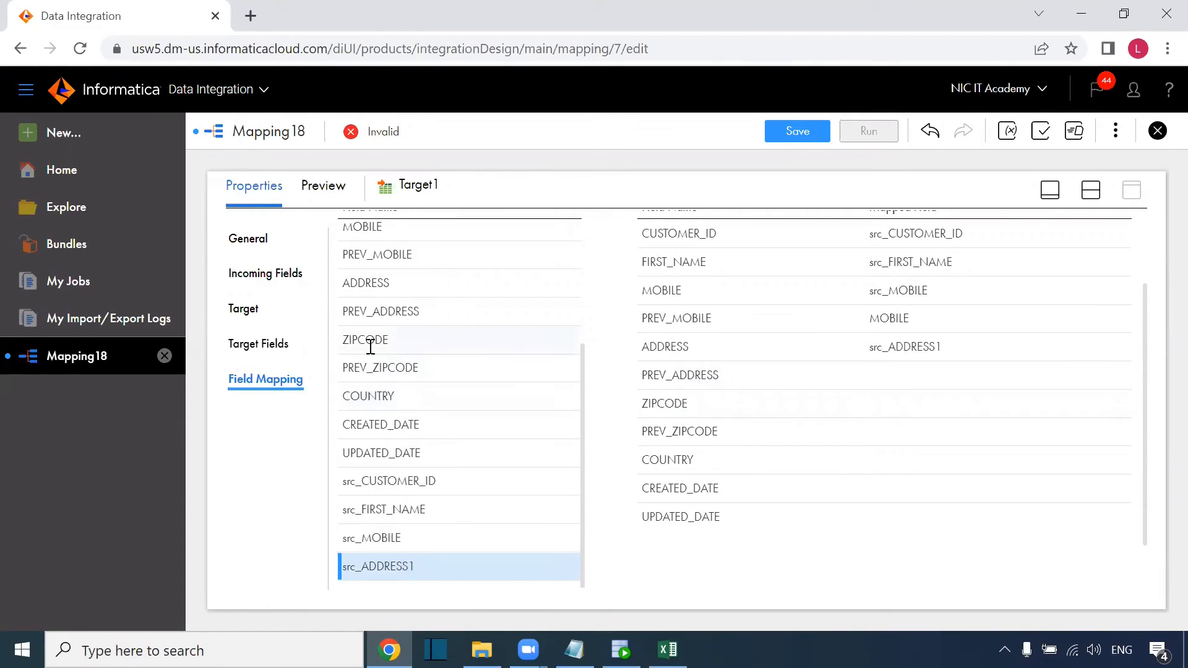
{"action": "left_click_drag", "start_coordinate": [391, 281], "coordinate": [791, 374]}
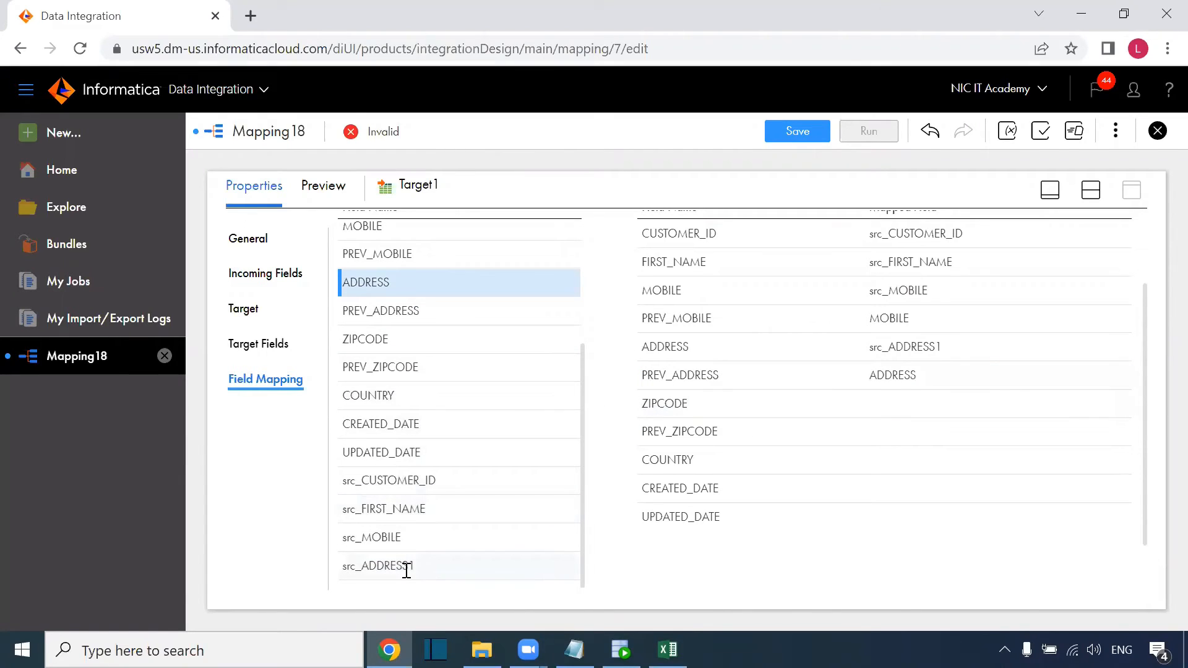
Map src_ZIPCODE to ZIPCODE, ZIPCODE to PREV_ZIPCODE, src_COUNTRY to COUNTRY, o_updated_date to UPDATED_DATE.
{"action": "scroll", "coordinate": [384, 560], "scroll_direction": "down", "scroll_amount": 1}
{"action": "left_click_drag", "start_coordinate": [389, 535], "coordinate": [857, 349]}
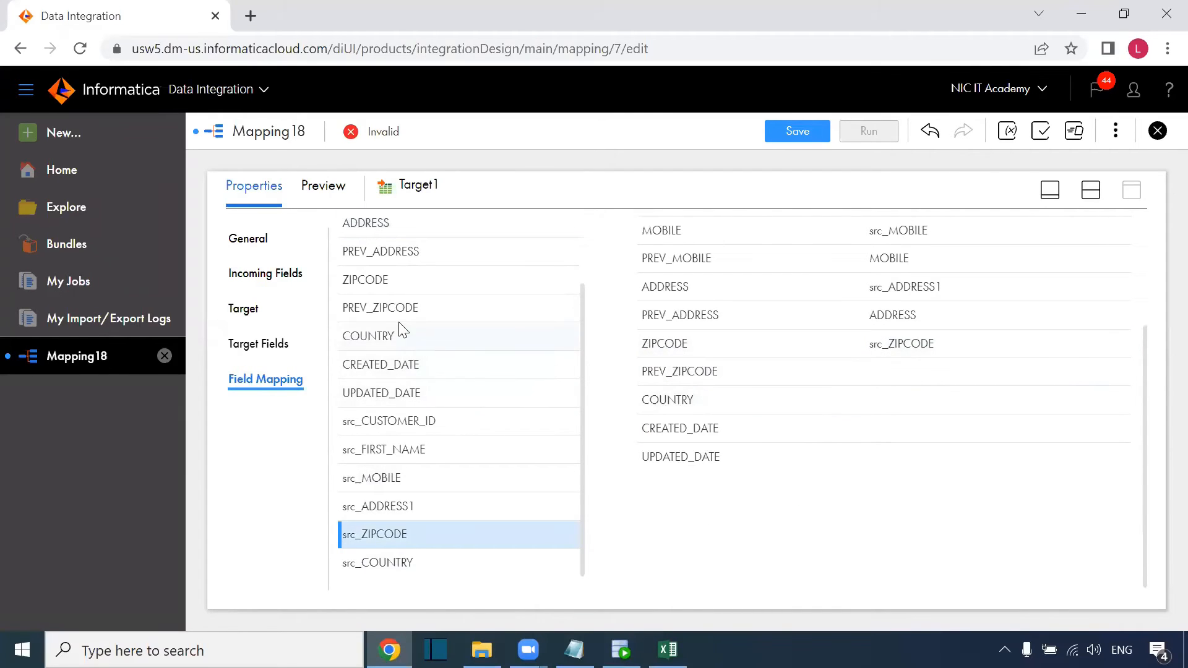
{"action": "scroll", "coordinate": [391, 334], "scroll_direction": "up", "scroll_amount": 3}
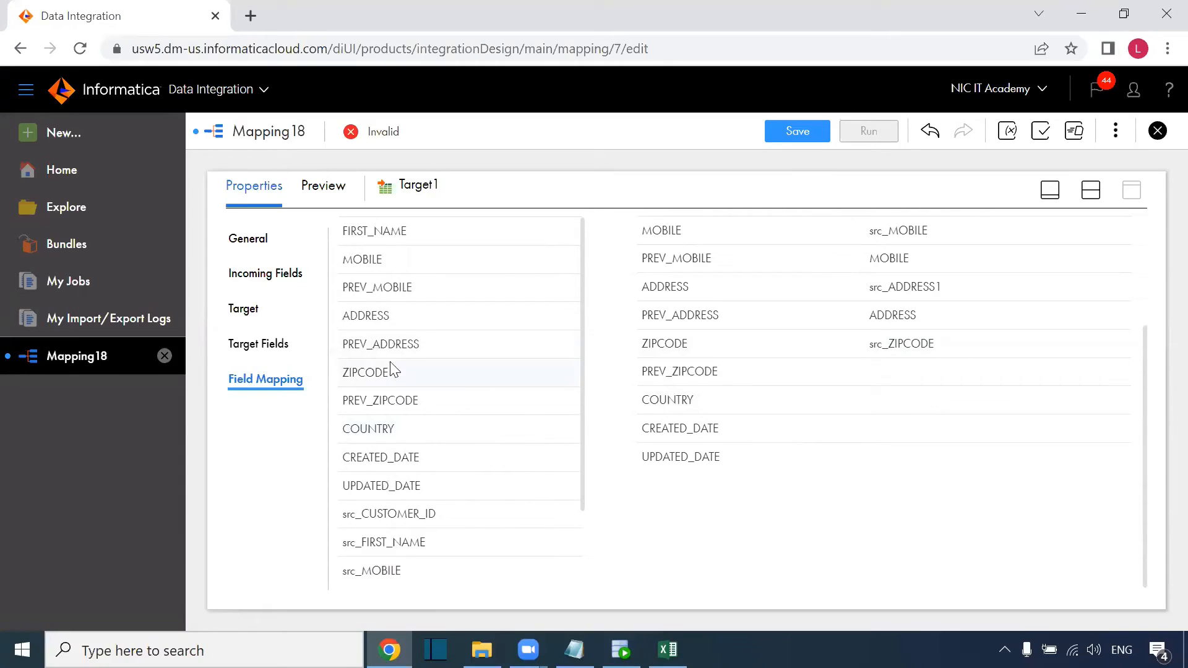
{"action": "left_click_drag", "start_coordinate": [495, 385], "coordinate": [804, 372]}
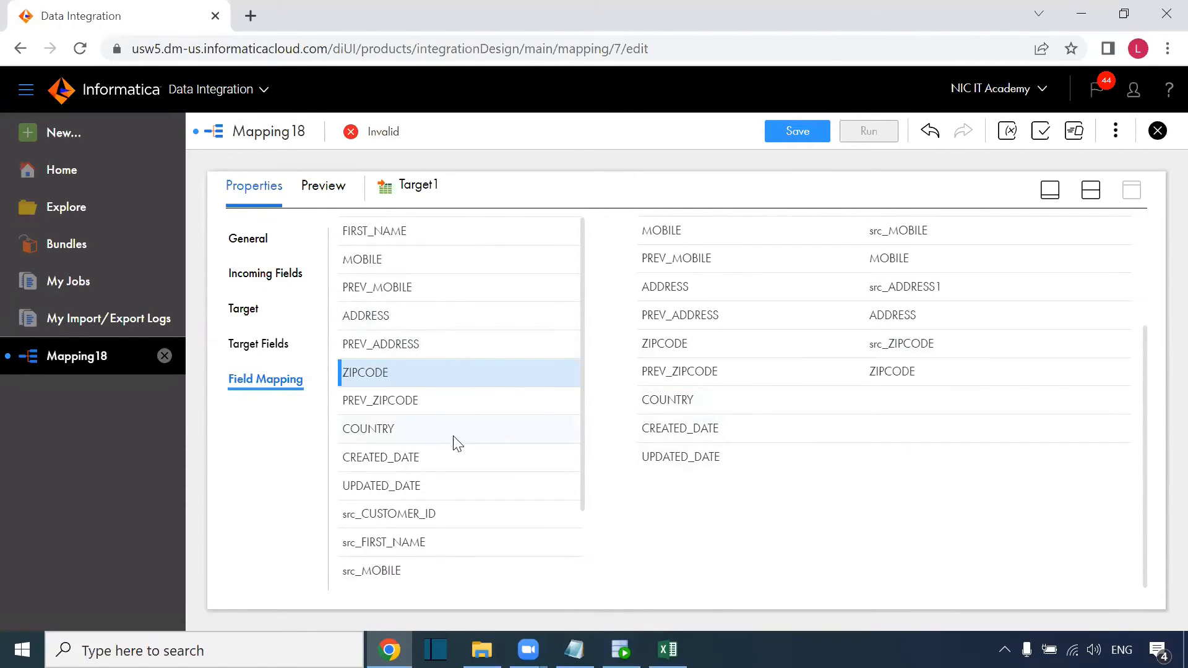
{"action": "scroll", "coordinate": [450, 451], "scroll_direction": "down", "scroll_amount": 3}
{"action": "left_click_drag", "start_coordinate": [385, 567], "coordinate": [816, 396]}
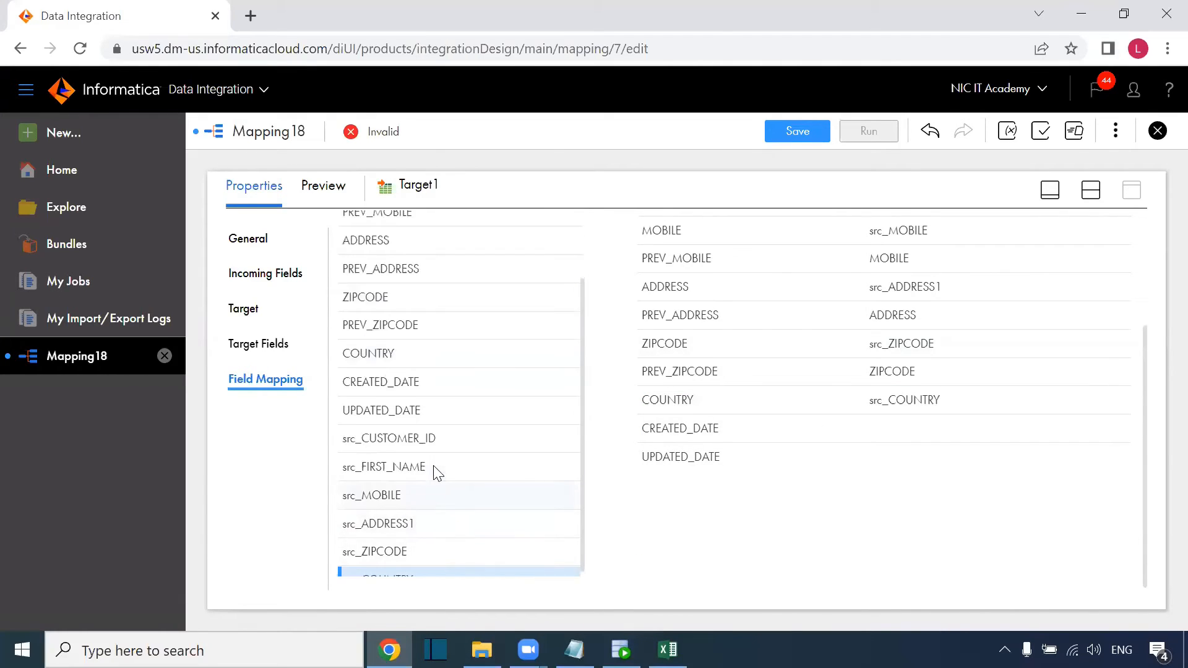
{"action": "scroll", "coordinate": [395, 368], "scroll_direction": "up", "scroll_amount": 8}
{"action": "left_click_drag", "start_coordinate": [423, 368], "coordinate": [862, 470]}
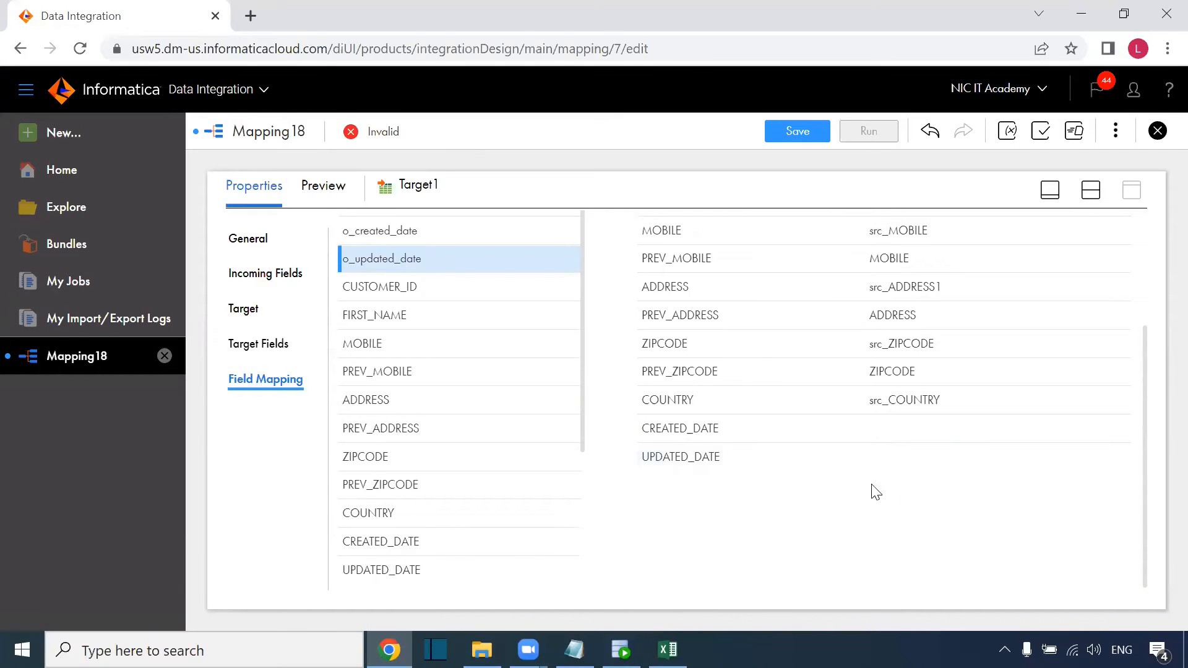
{"action": "left_click_drag", "start_coordinate": [402, 261], "coordinate": [765, 446]}
{"action": "scroll", "coordinate": [823, 450], "scroll_direction": "up", "scroll_amount": 3}
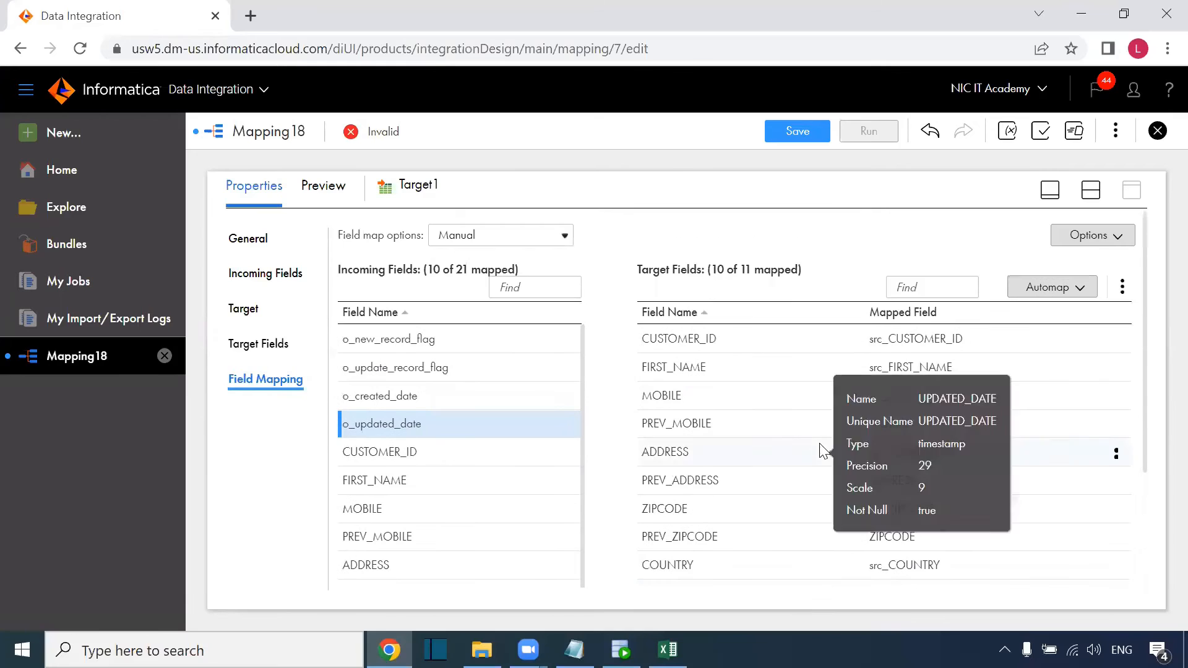
Save m_Customer_SCD_Type_3 as a valid mapping and bring the design diagram back into view.
{"action": "left_click", "coordinate": [797, 131]}
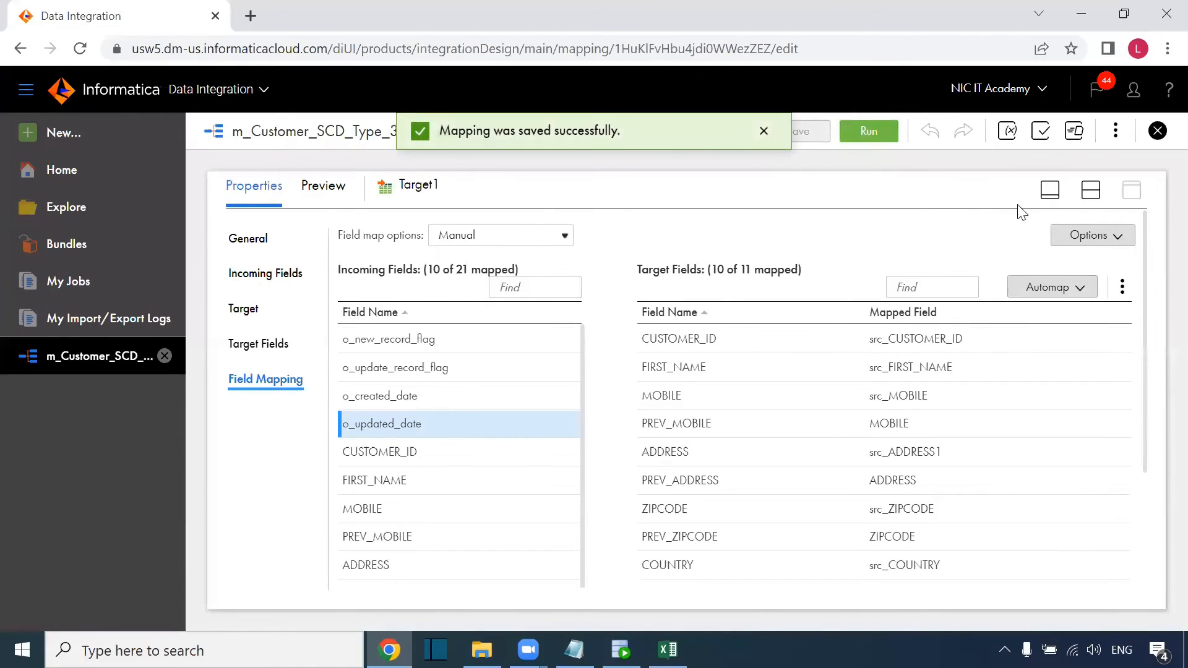
{"action": "left_click", "coordinate": [1087, 196]}
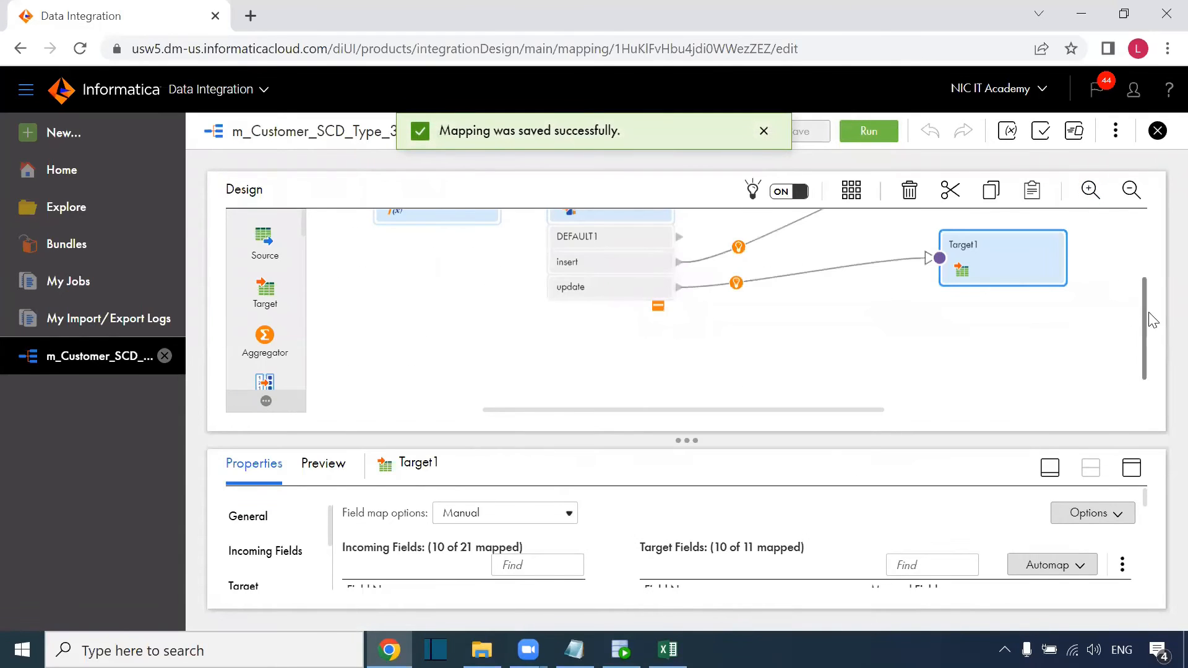
{"action": "left_click_drag", "start_coordinate": [1145, 307], "coordinate": [1139, 242]}
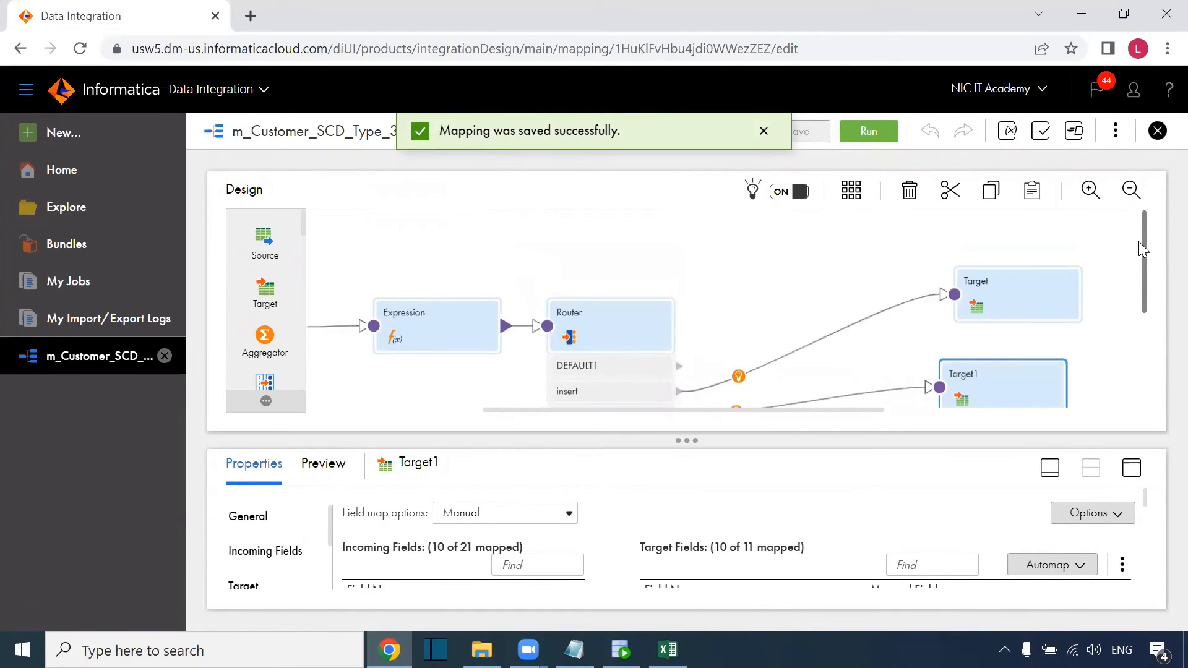
{"action": "left_click", "coordinate": [758, 310]}
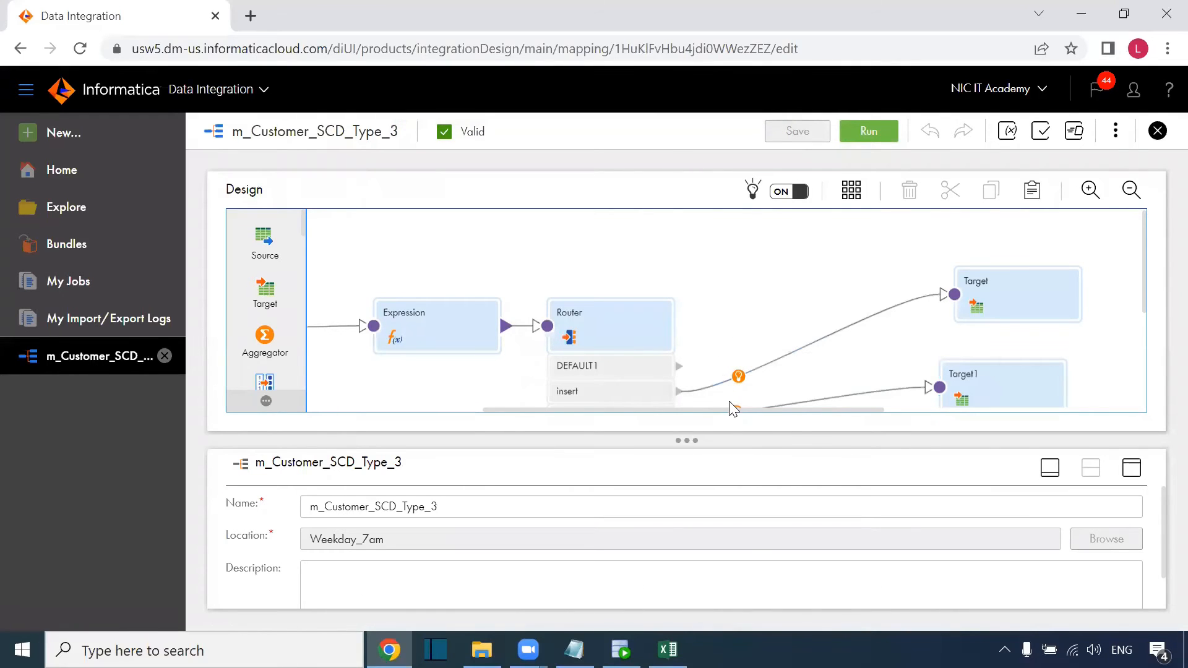
{"action": "left_click_drag", "start_coordinate": [732, 409], "coordinate": [656, 409]}
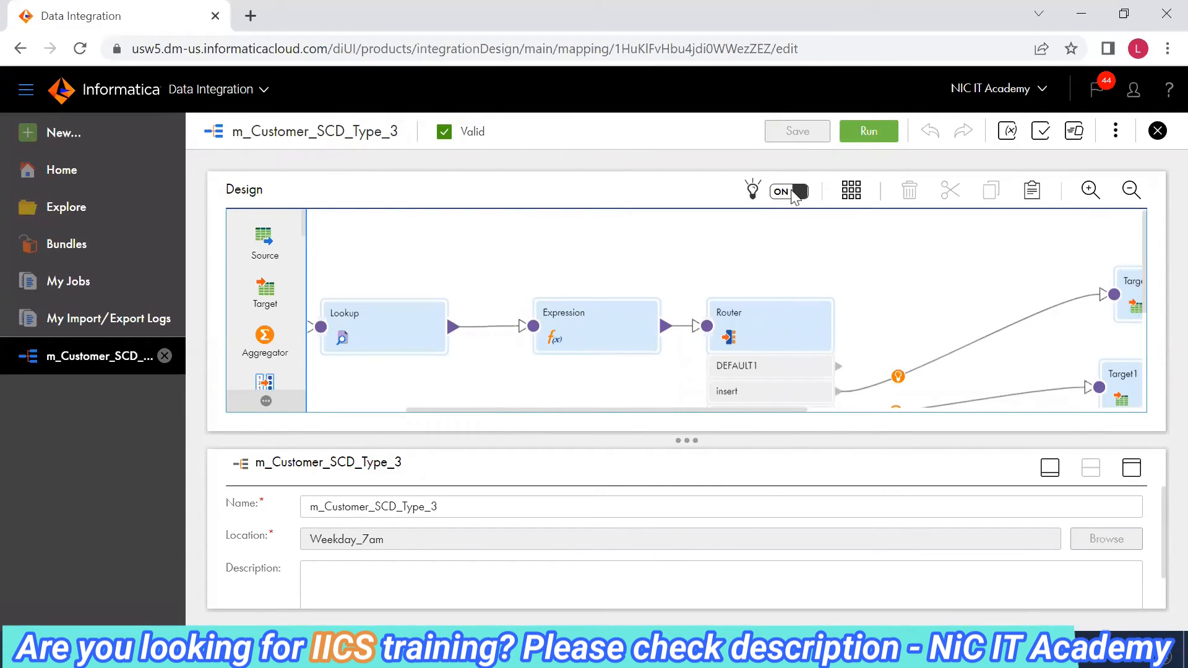
Run m_Customer_SCD_Type_3 and confirm in My Jobs it succeeded with 5 rows processed.
{"action": "left_click", "coordinate": [862, 129]}
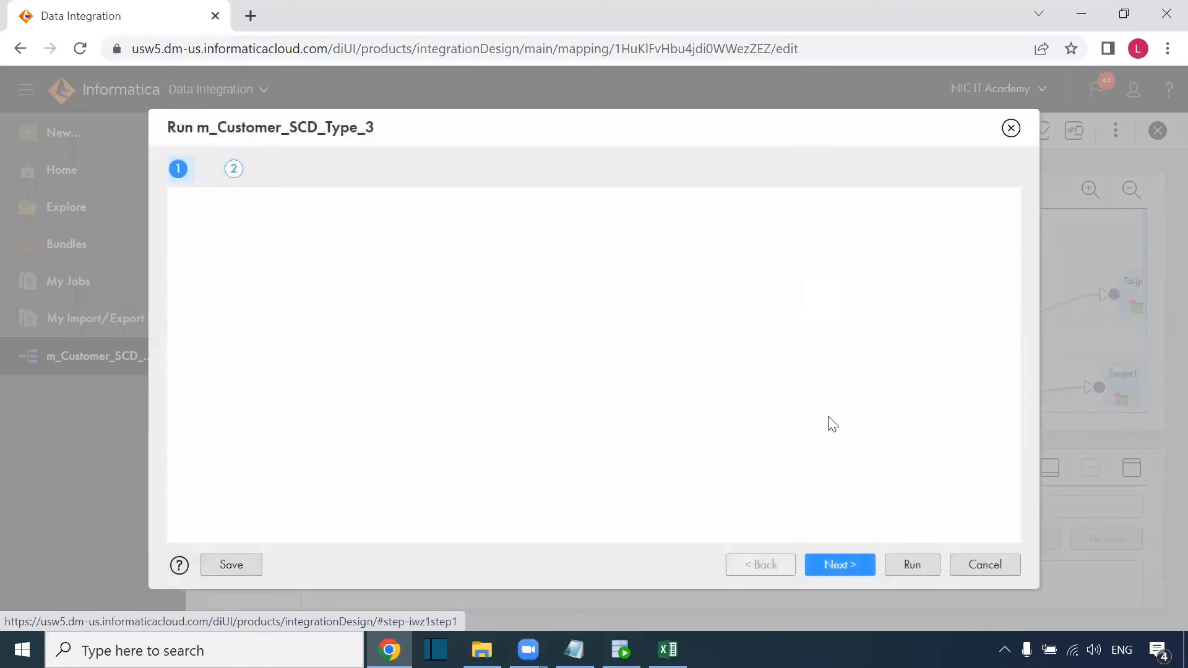
{"action": "left_click", "coordinate": [896, 566]}
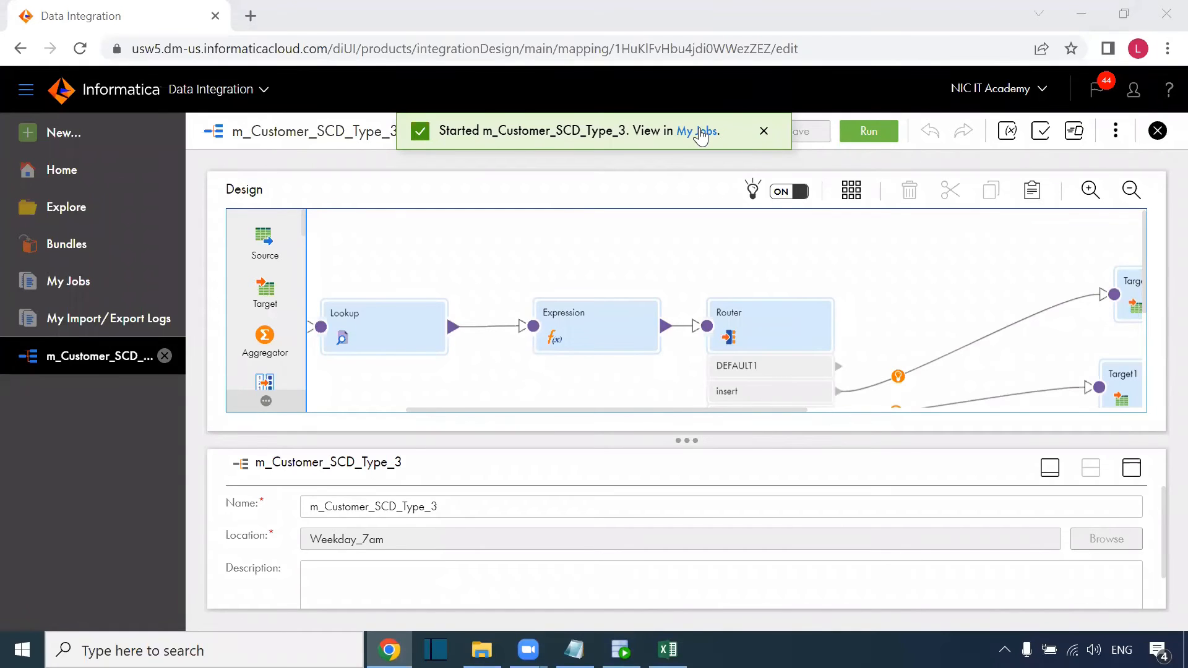
{"action": "left_click", "coordinate": [887, 188]}
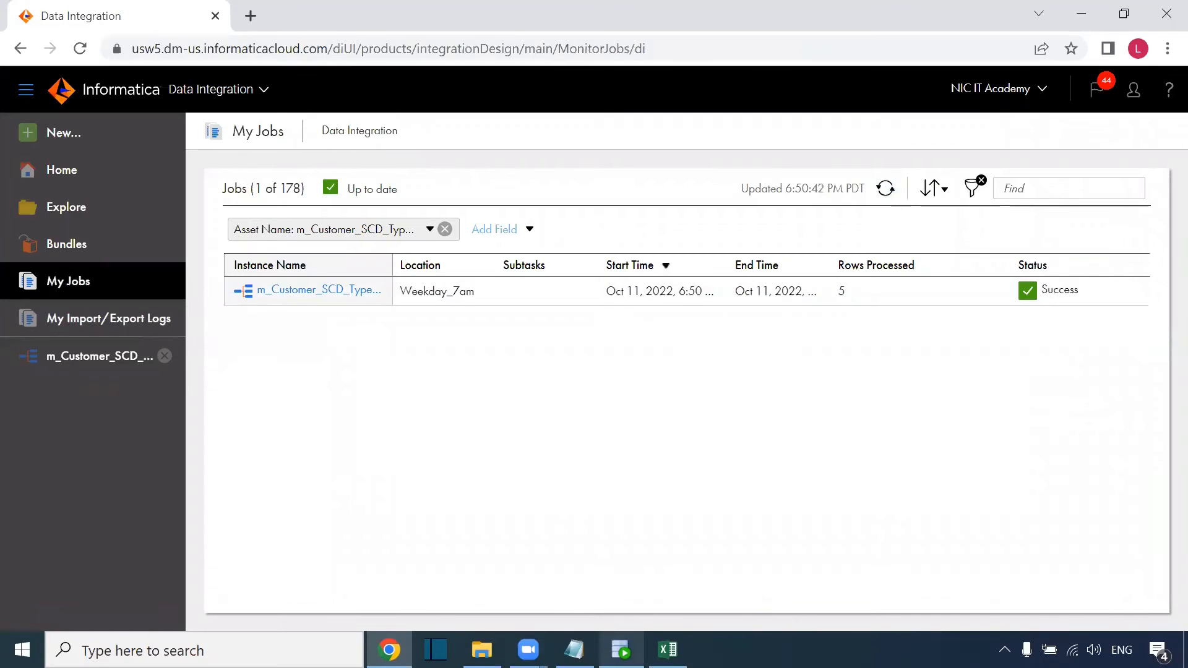
{"action": "left_click", "coordinate": [668, 650]}
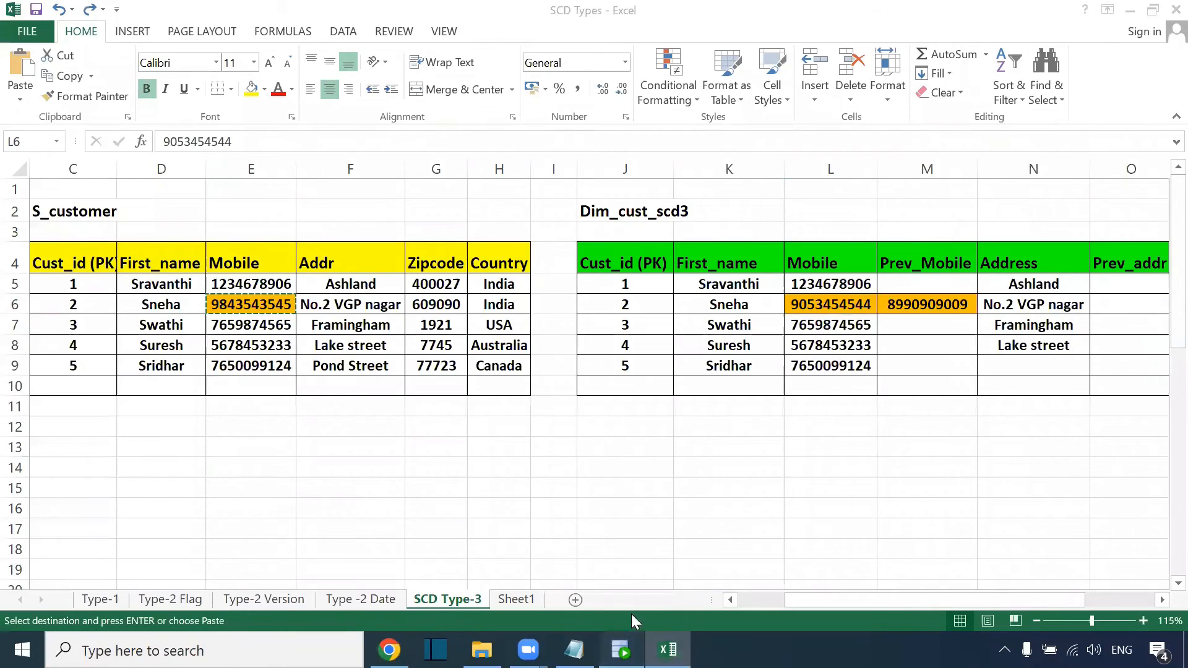
Run select * from dim_cust_scd3 on the CORE worksheet in SQL Developer.
{"action": "left_click", "coordinate": [621, 650]}
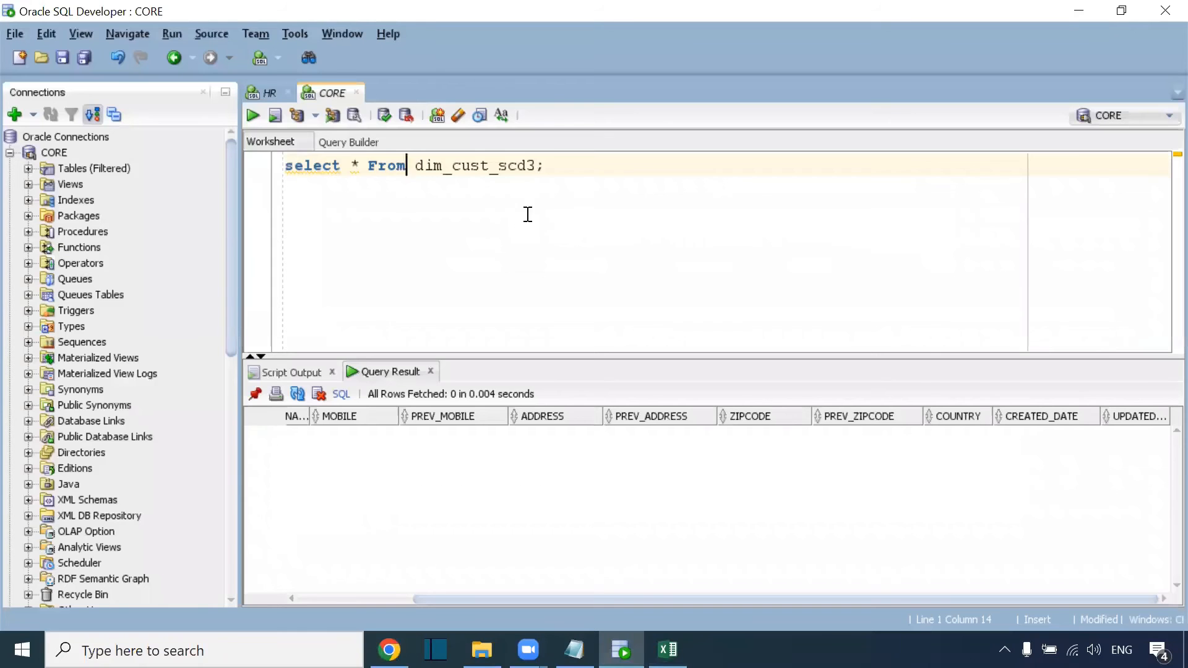
{"action": "triple_click", "coordinate": [581, 162]}
{"action": "key", "text": "ctrl+Return"}
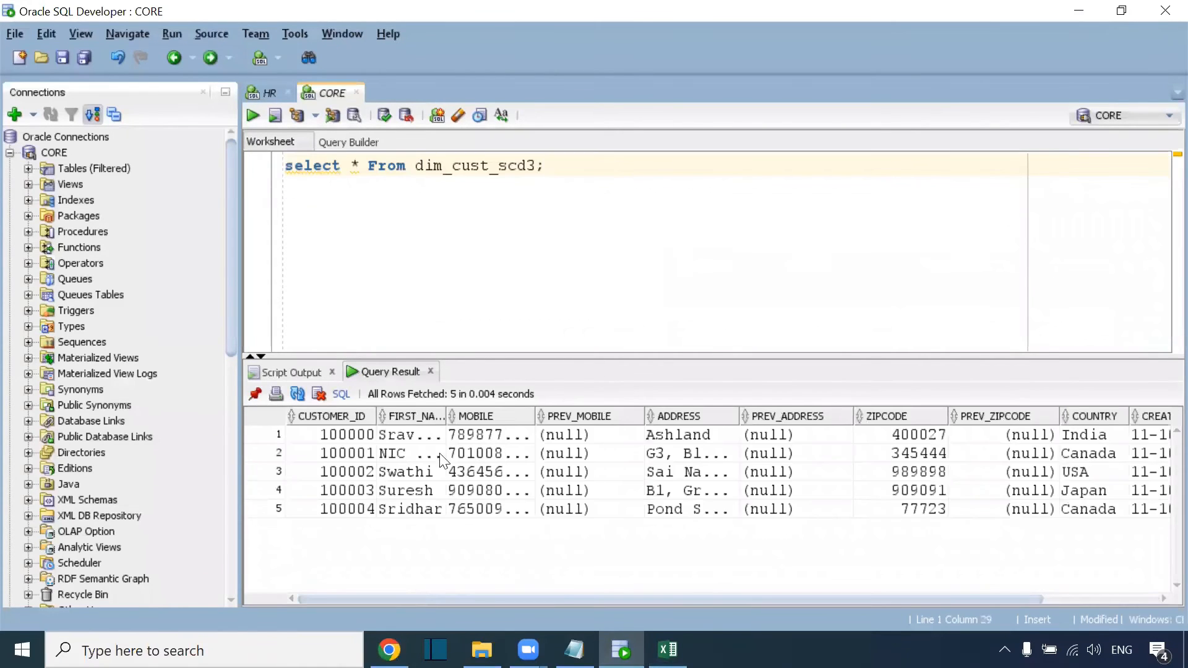
Widen FIRST_NAME, MOBILE and ADDRESS, and inspect the null PREV_ columns and CREATED/UPDATED dates.
{"action": "left_click_drag", "start_coordinate": [330, 437], "coordinate": [328, 531]}
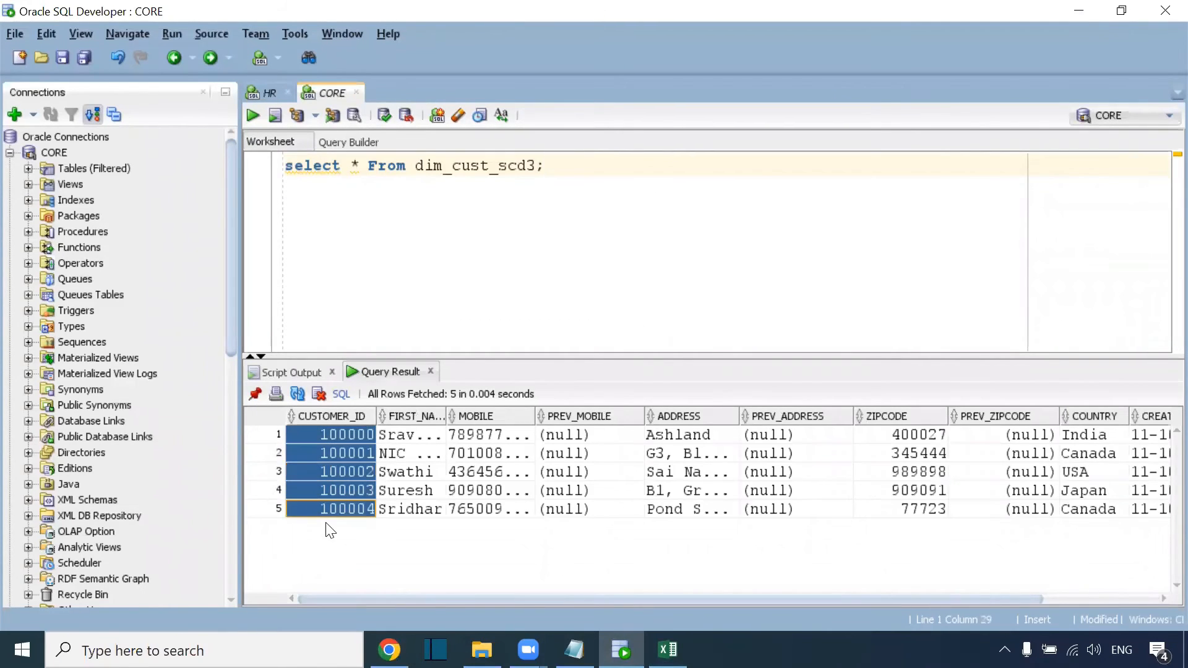
{"action": "left_click", "coordinate": [526, 416]}
{"action": "left_click_drag", "start_coordinate": [446, 415], "coordinate": [547, 416]}
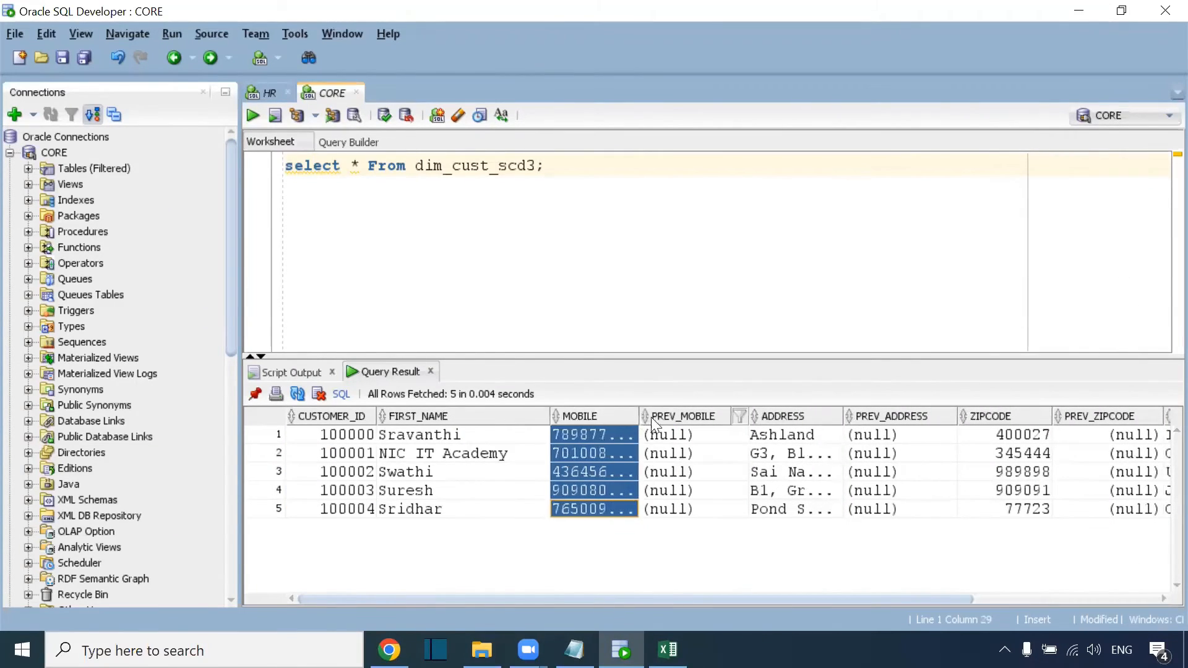
{"action": "left_click_drag", "start_coordinate": [639, 416], "coordinate": [740, 417]}
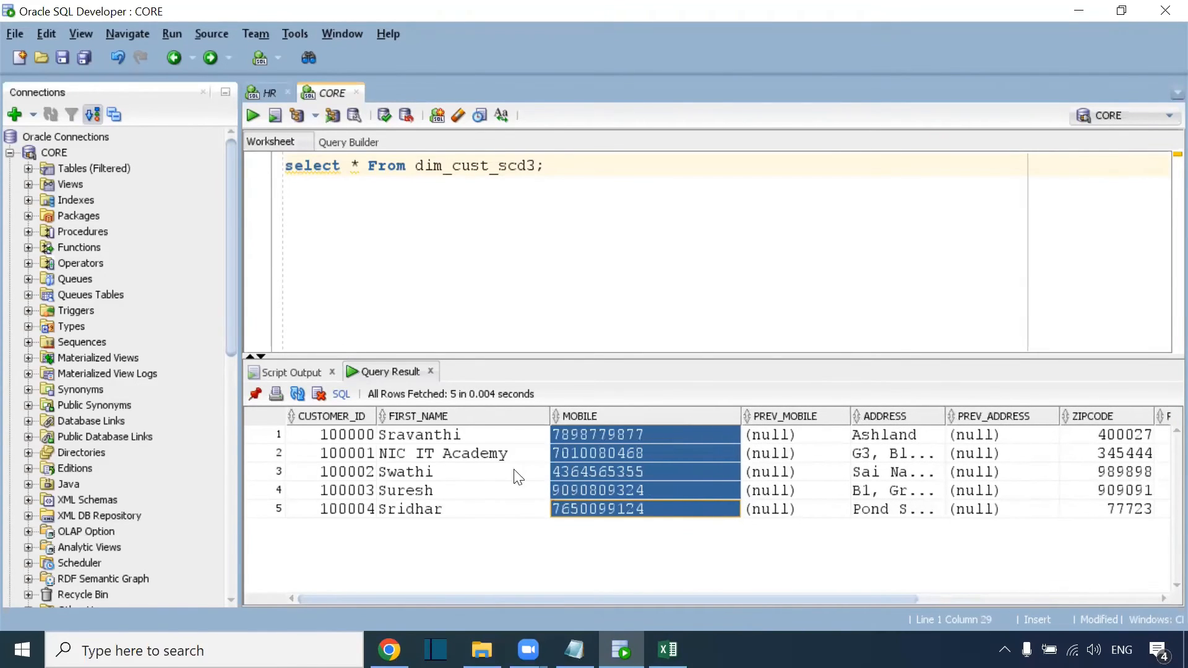
{"action": "left_click", "coordinate": [499, 455]}
{"action": "left_click_drag", "start_coordinate": [720, 599], "coordinate": [840, 598]}
{"action": "left_click_drag", "start_coordinate": [767, 416], "coordinate": [809, 416]}
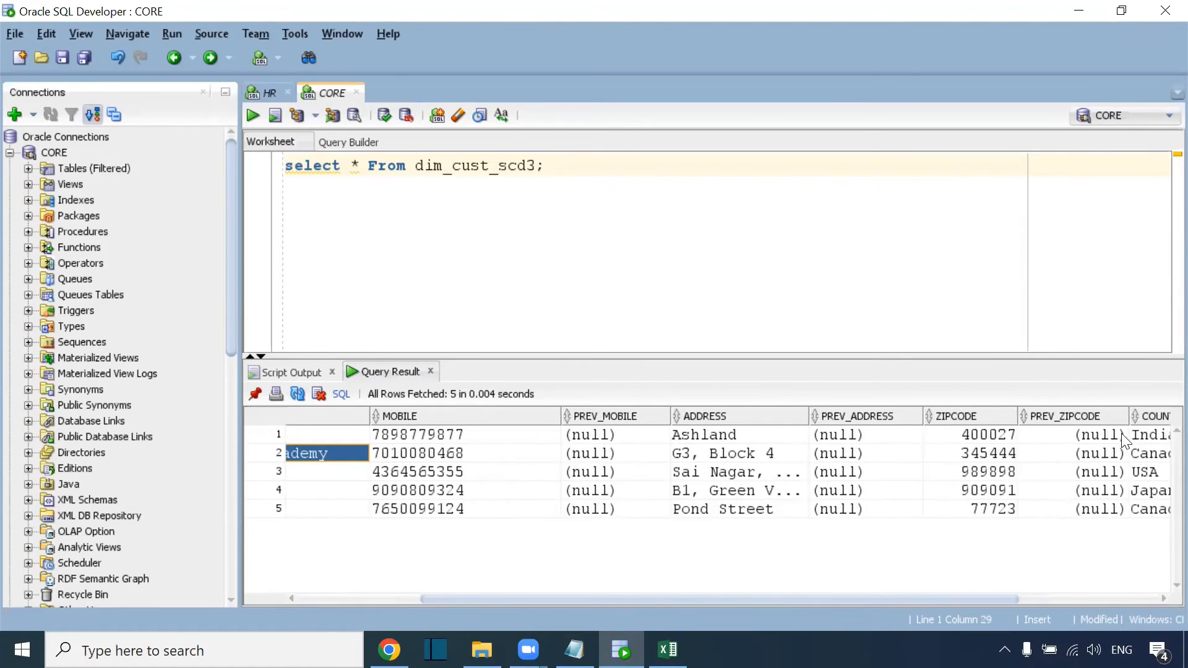
{"action": "left_click_drag", "start_coordinate": [1094, 443], "coordinate": [1098, 532]}
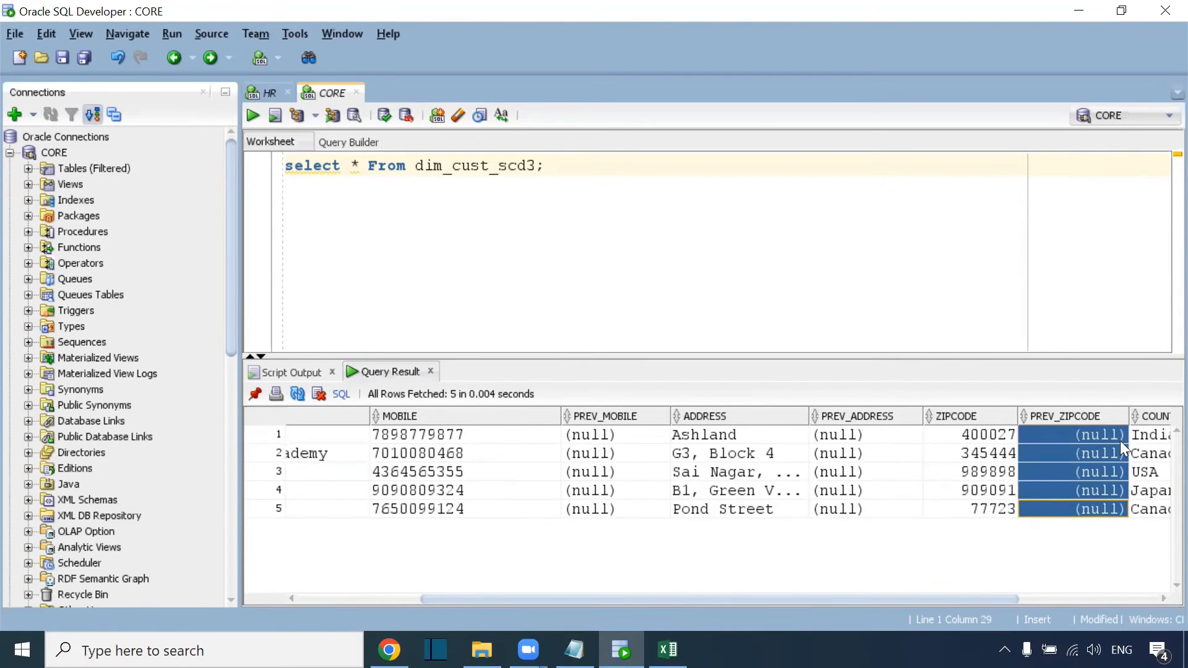
{"action": "left_click_drag", "start_coordinate": [1008, 598], "coordinate": [1159, 593]}
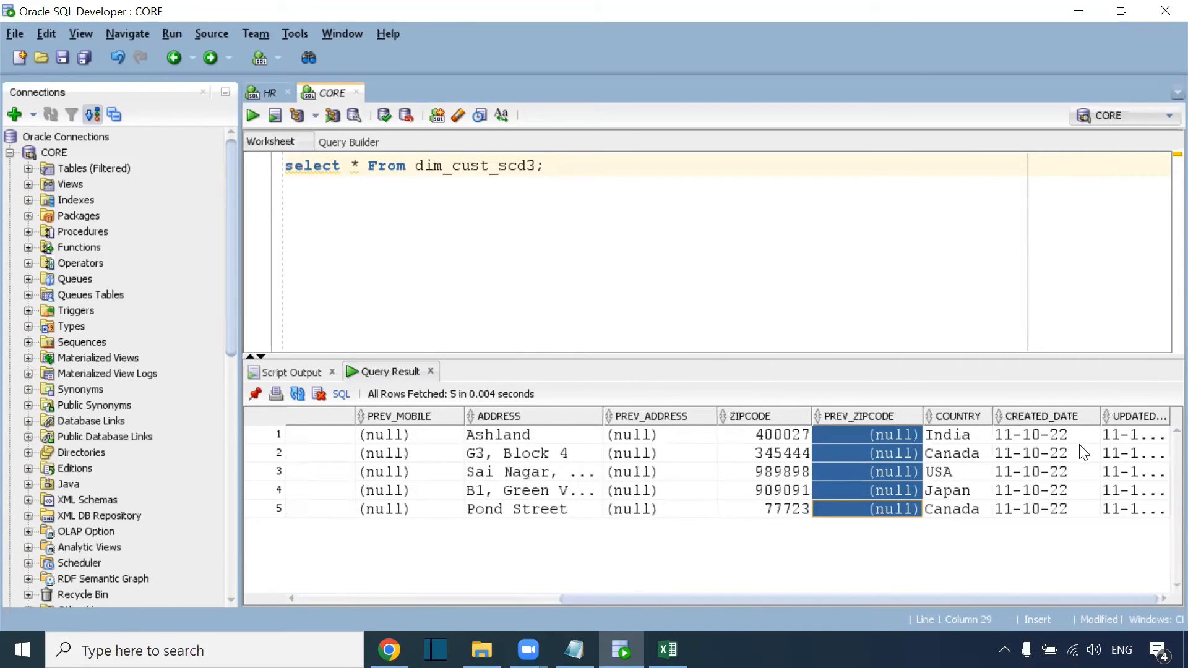
{"action": "left_click_drag", "start_coordinate": [1061, 436], "coordinate": [1075, 499]}
{"action": "left_click_drag", "start_coordinate": [1133, 441], "coordinate": [1128, 518]}
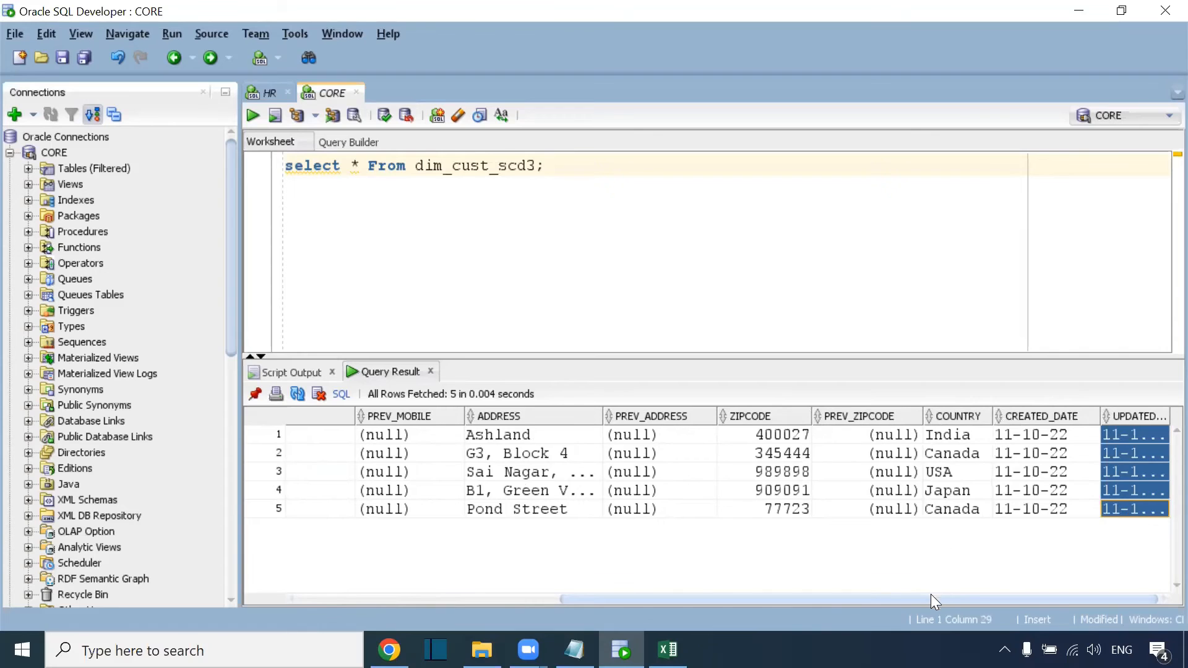
{"action": "left_click_drag", "start_coordinate": [743, 600], "coordinate": [346, 542]}
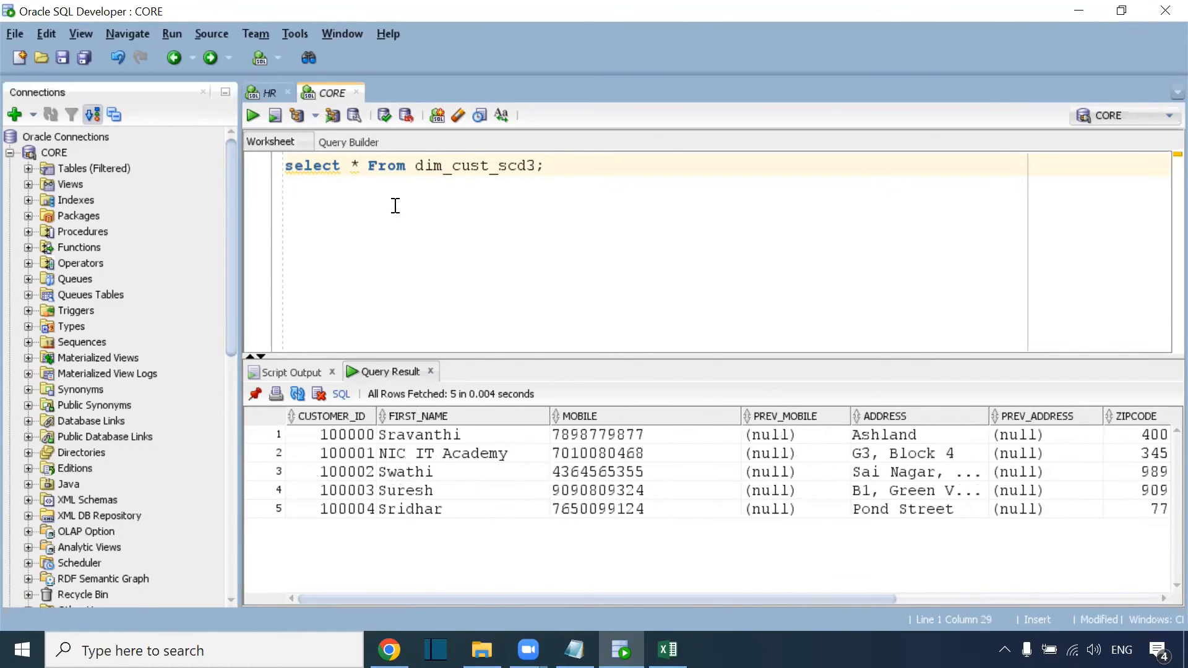
{"action": "key", "text": "alt+Tab"}
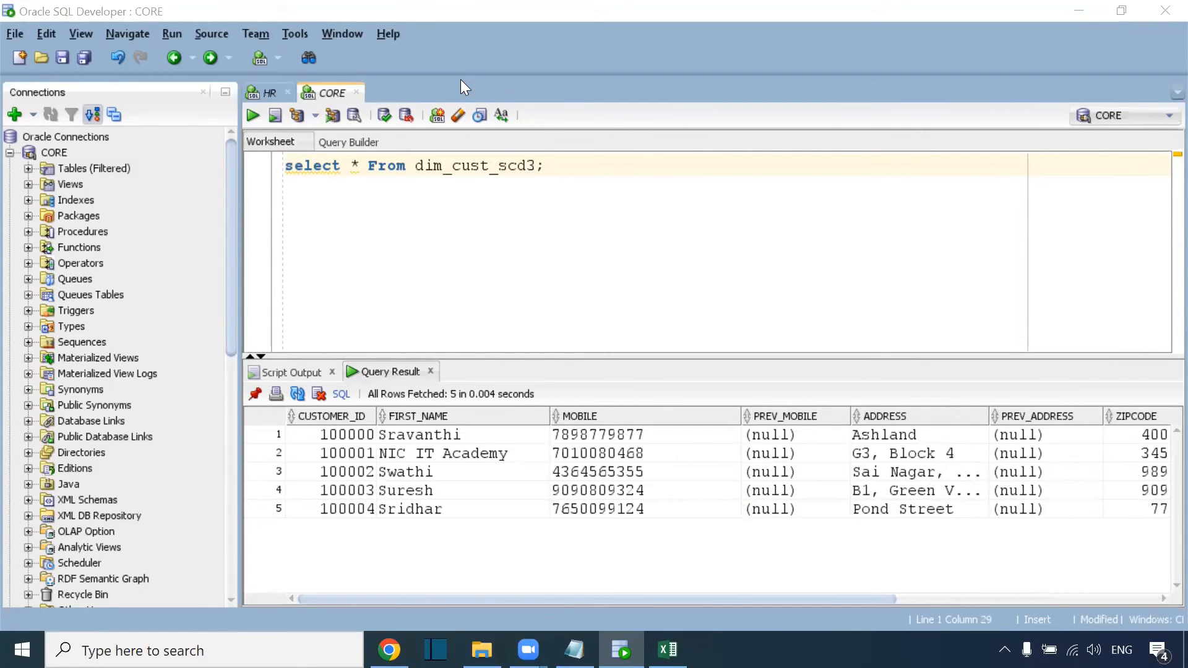
Rerun m_Customer_SCD_Type_3 from My Jobs, wait for Success with 0 rows, and open its details.
{"action": "left_click", "coordinate": [389, 650]}
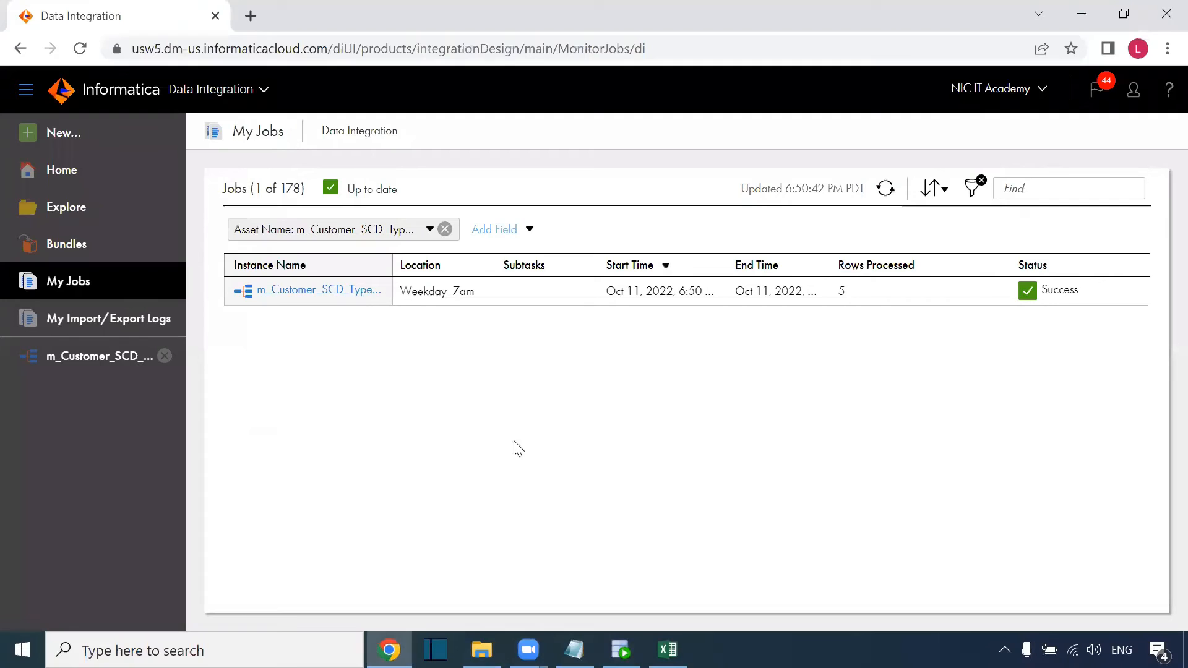
{"action": "left_click", "coordinate": [1111, 291]}
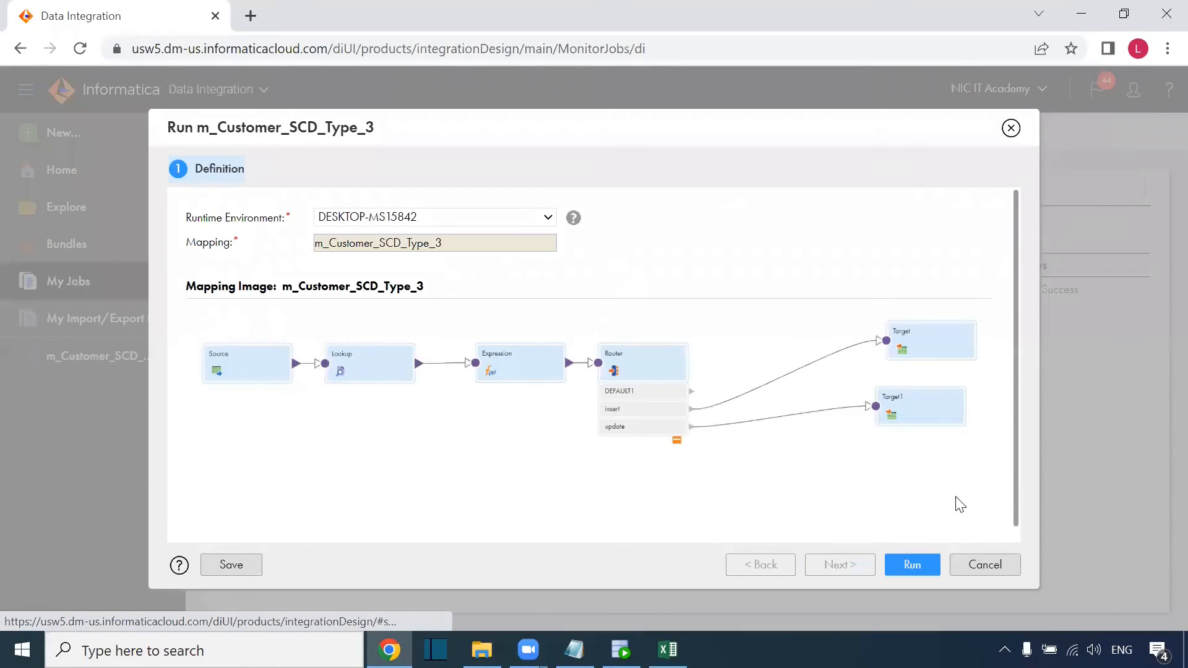
{"action": "left_click", "coordinate": [918, 566]}
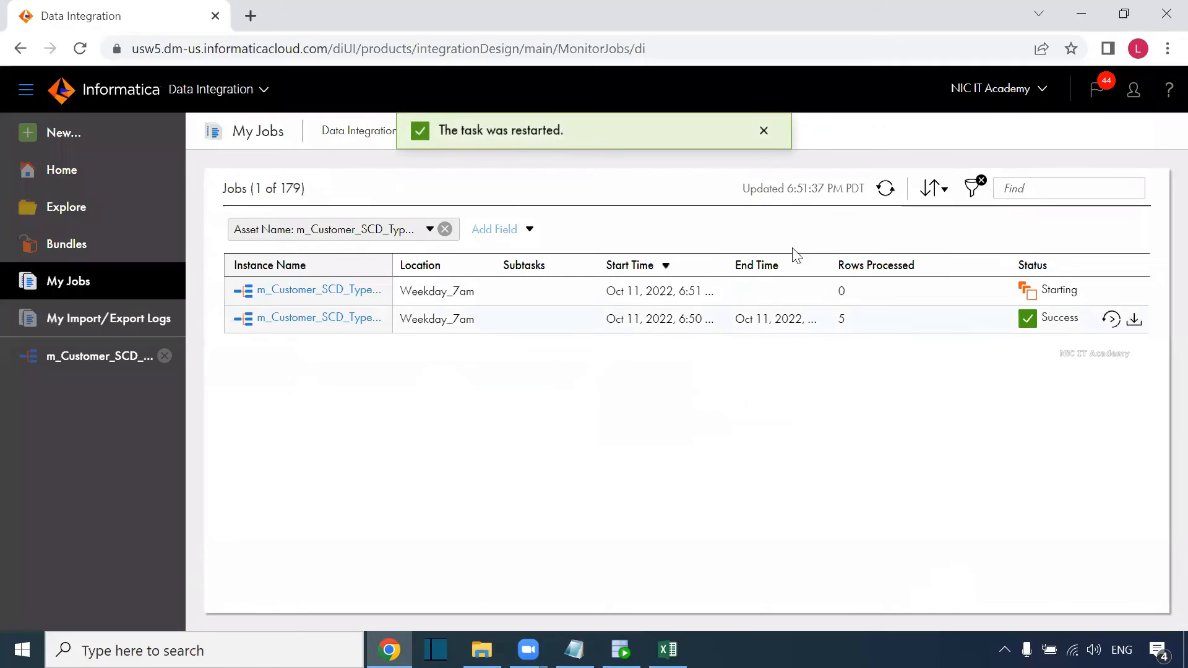
{"action": "left_click", "coordinate": [887, 190]}
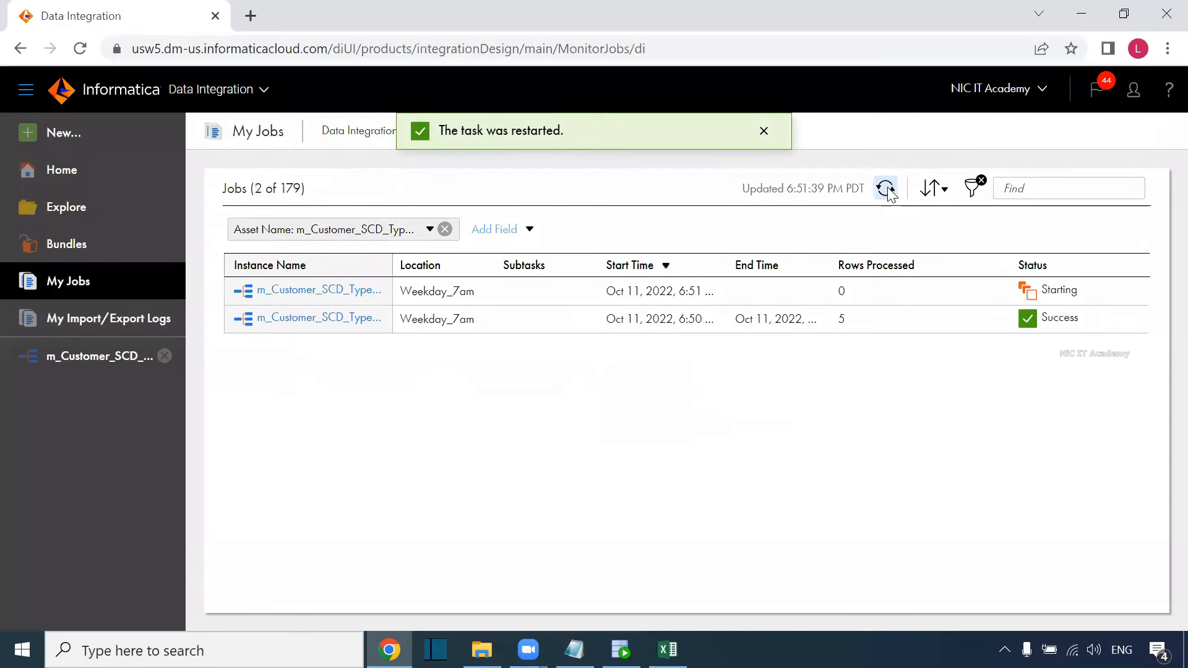
{"action": "left_click", "coordinate": [886, 189]}
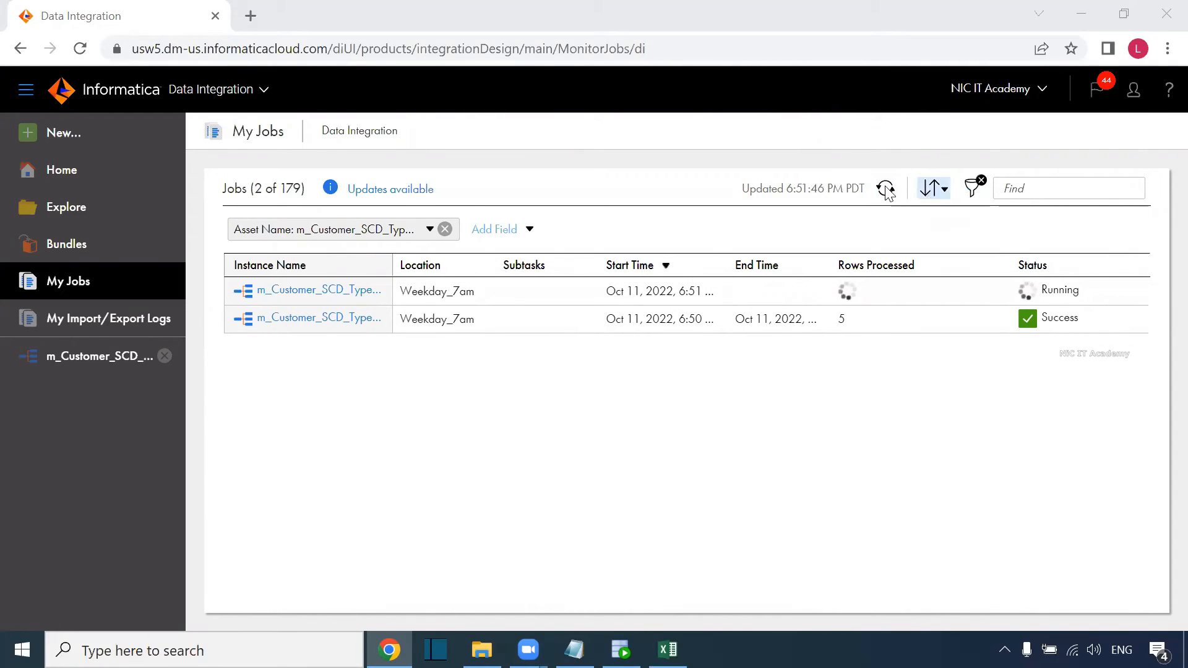
{"action": "left_click", "coordinate": [885, 189]}
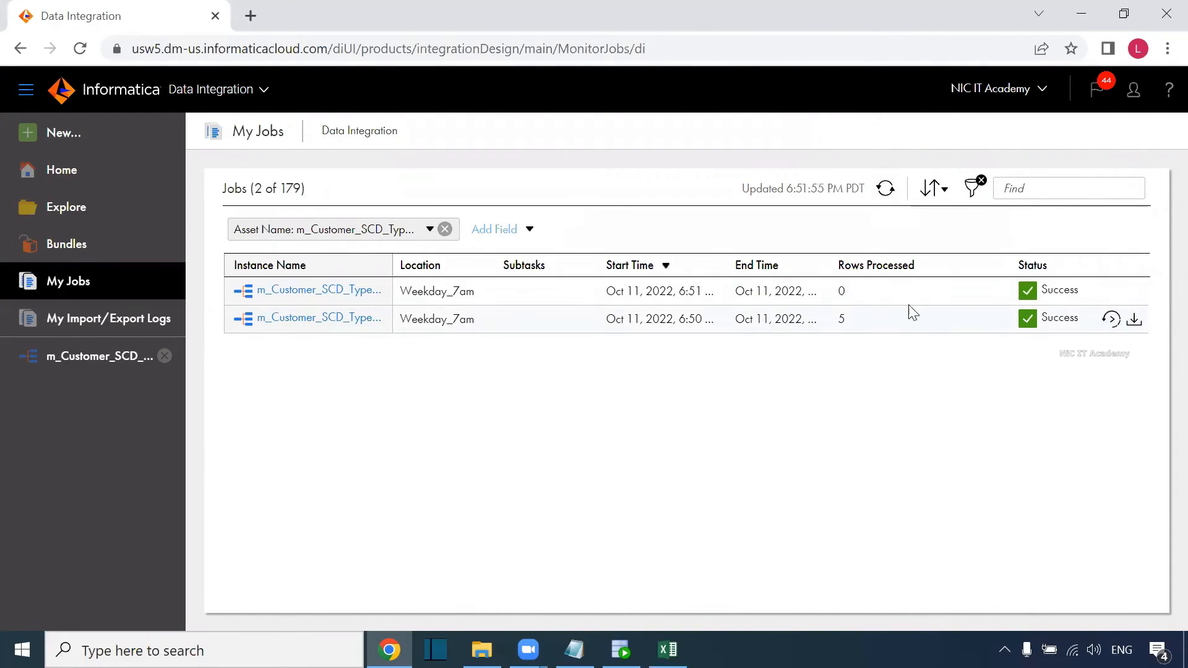
{"action": "double_click", "coordinate": [843, 294]}
{"action": "left_click", "coordinate": [291, 291]}
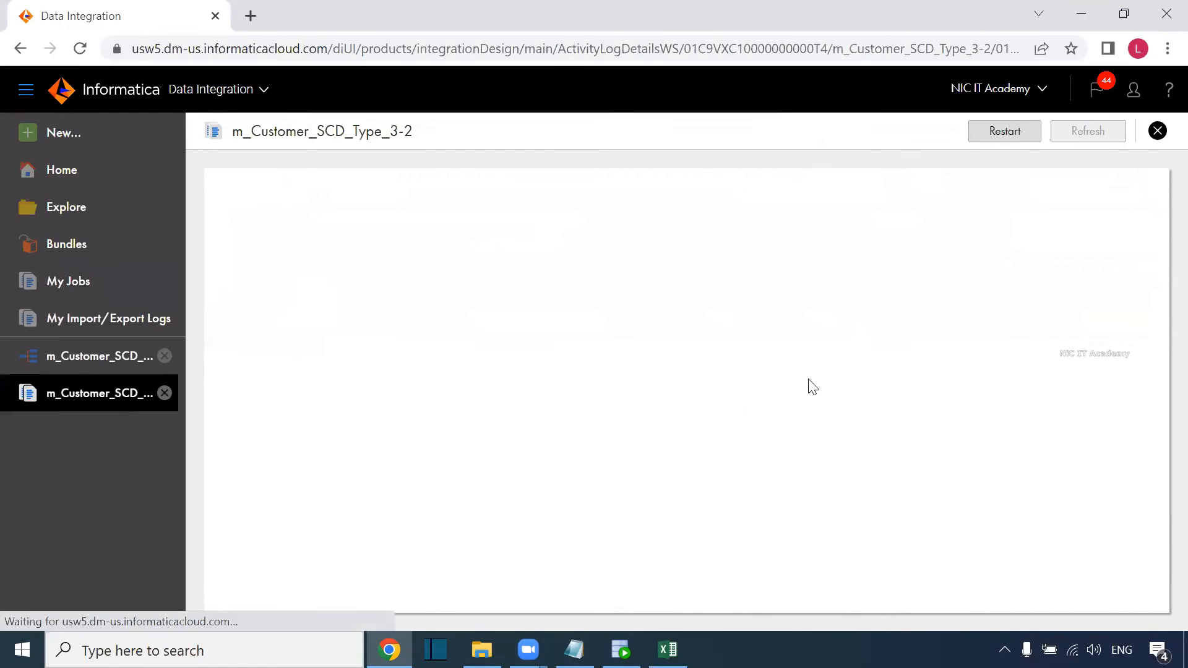
Check the second run's results: 5 rows read from Source, 0 written to Target and Target1.
{"action": "scroll", "coordinate": [710, 402], "scroll_direction": "down", "scroll_amount": 1}
{"action": "double_click", "coordinate": [503, 494]}
{"action": "double_click", "coordinate": [505, 532]}
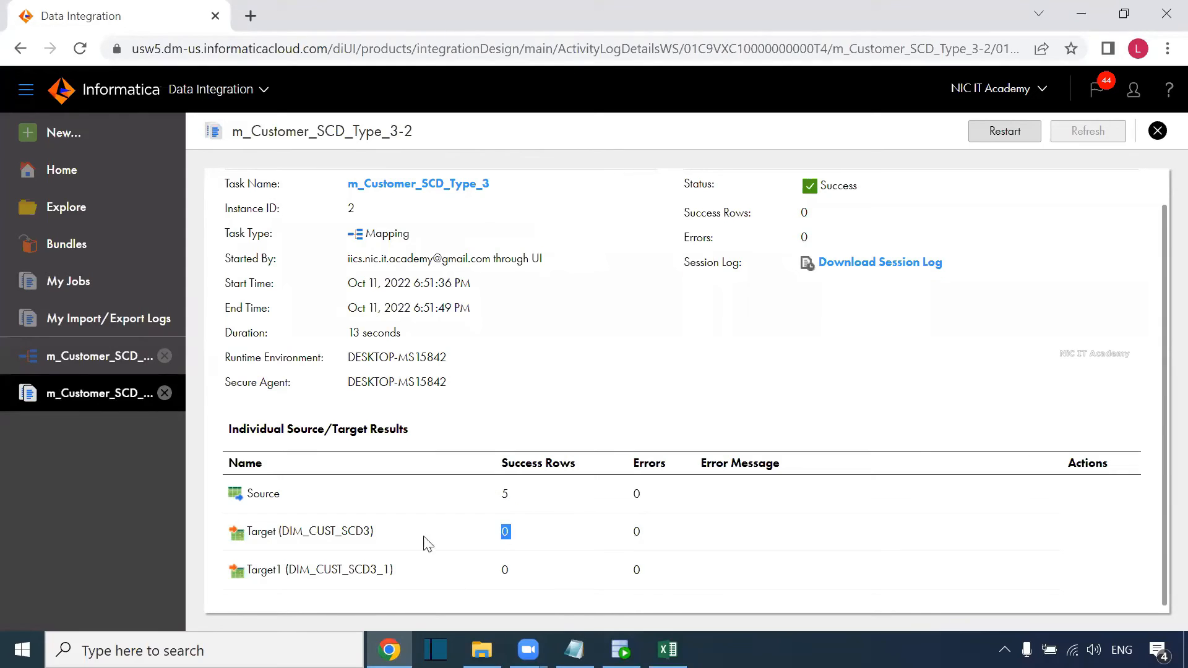
{"action": "double_click", "coordinate": [505, 570]}
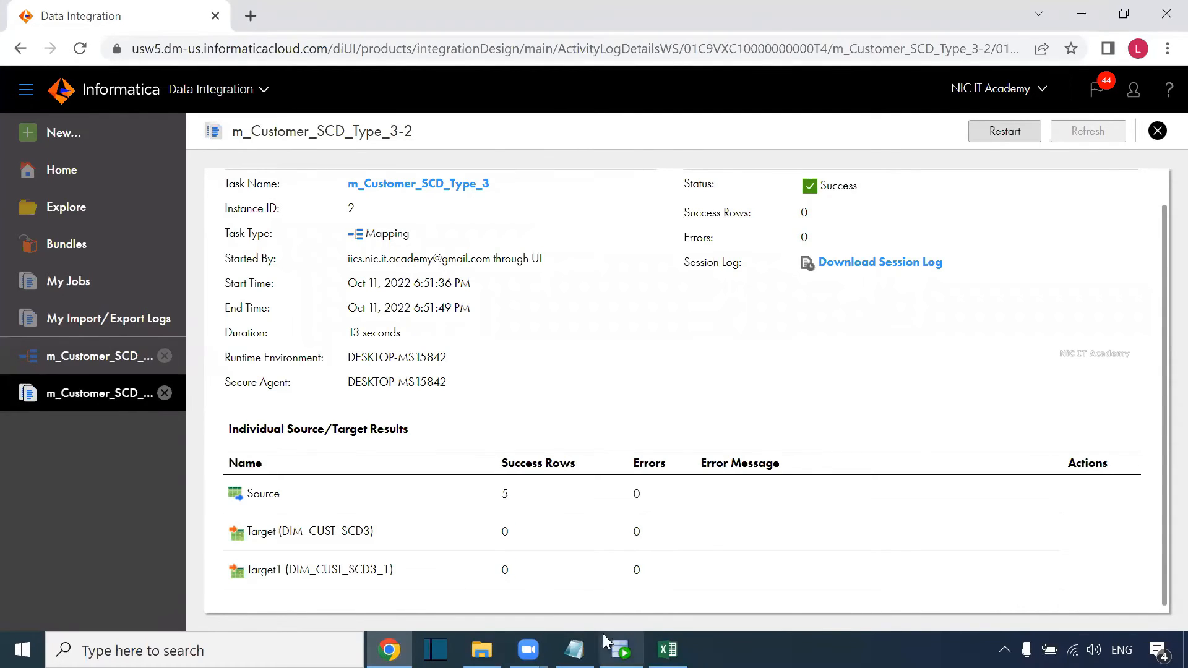
{"action": "left_click", "coordinate": [619, 640]}
Open HR's S_CUSTOMER_SCD table from Tables (Filtered) and view its five rows on the Data tab.
{"action": "left_click", "coordinate": [269, 94]}
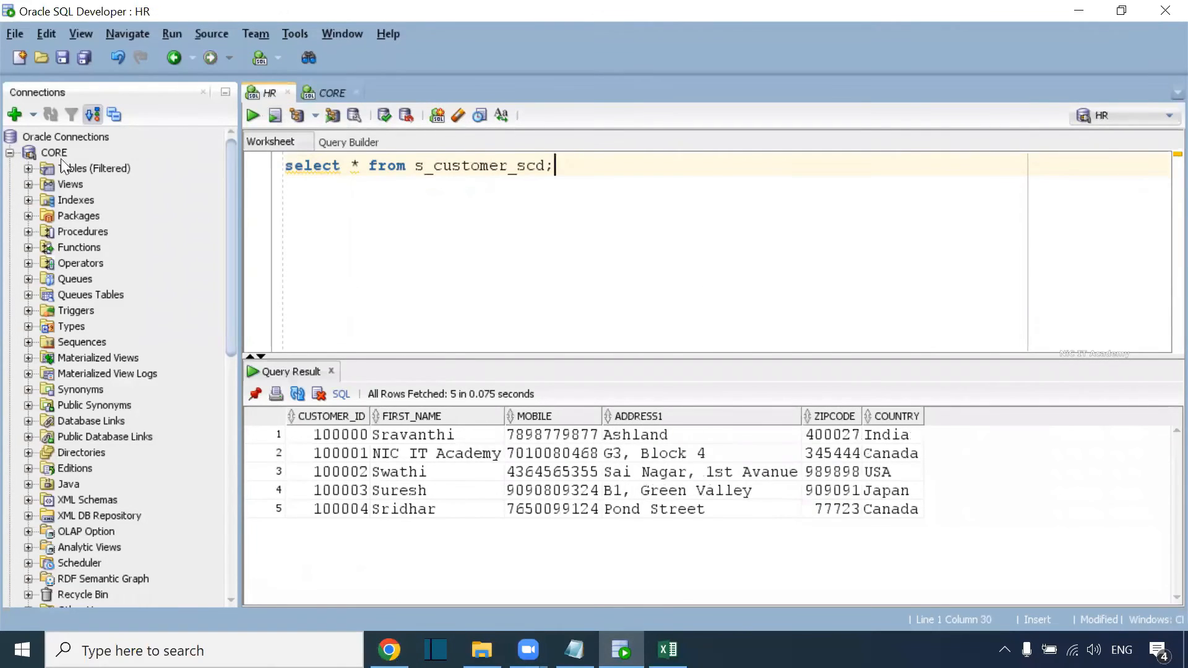
{"action": "left_click", "coordinate": [10, 153]}
{"action": "left_click", "coordinate": [30, 185]}
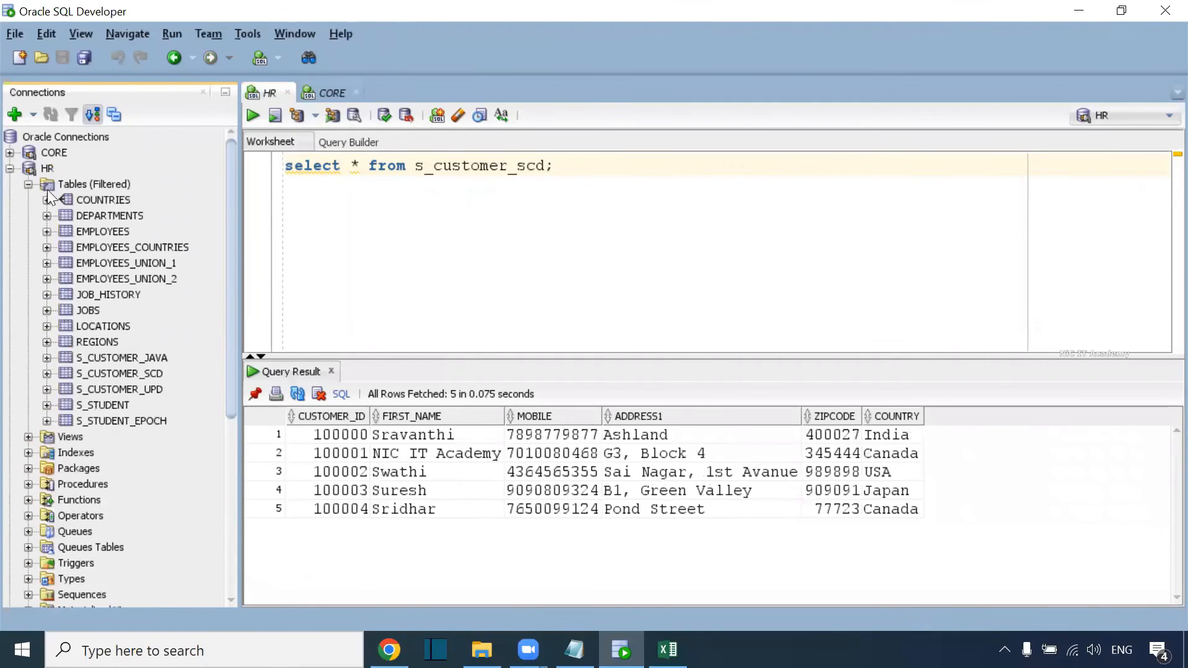
{"action": "double_click", "coordinate": [121, 375]}
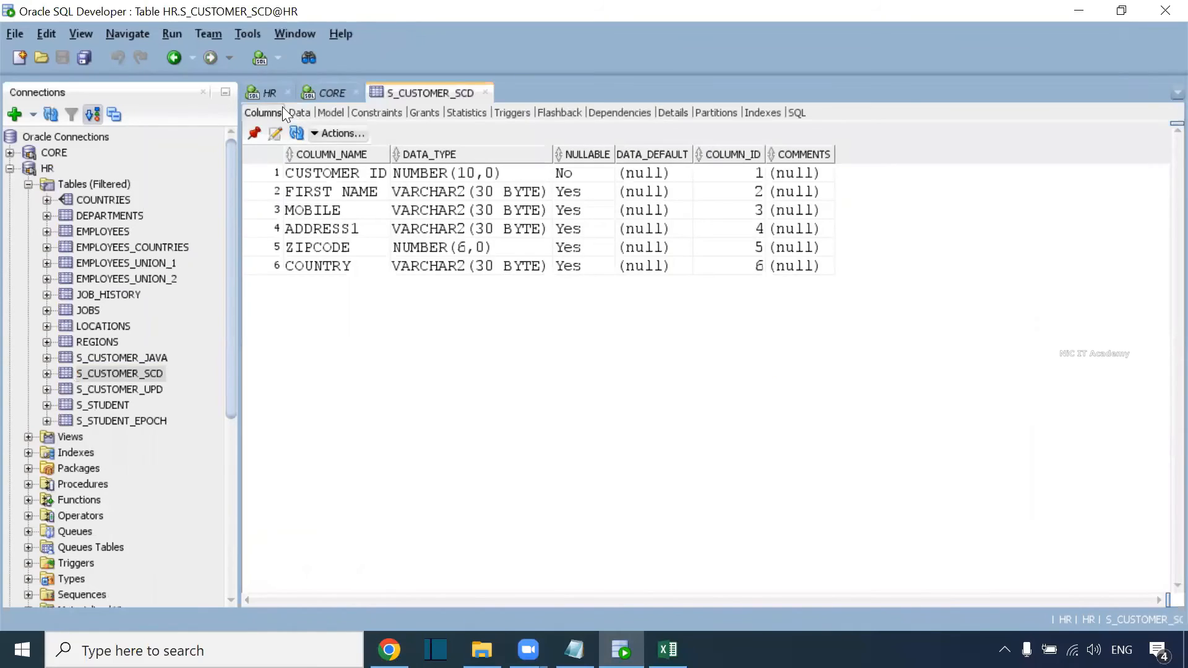
{"action": "left_click", "coordinate": [297, 113]}
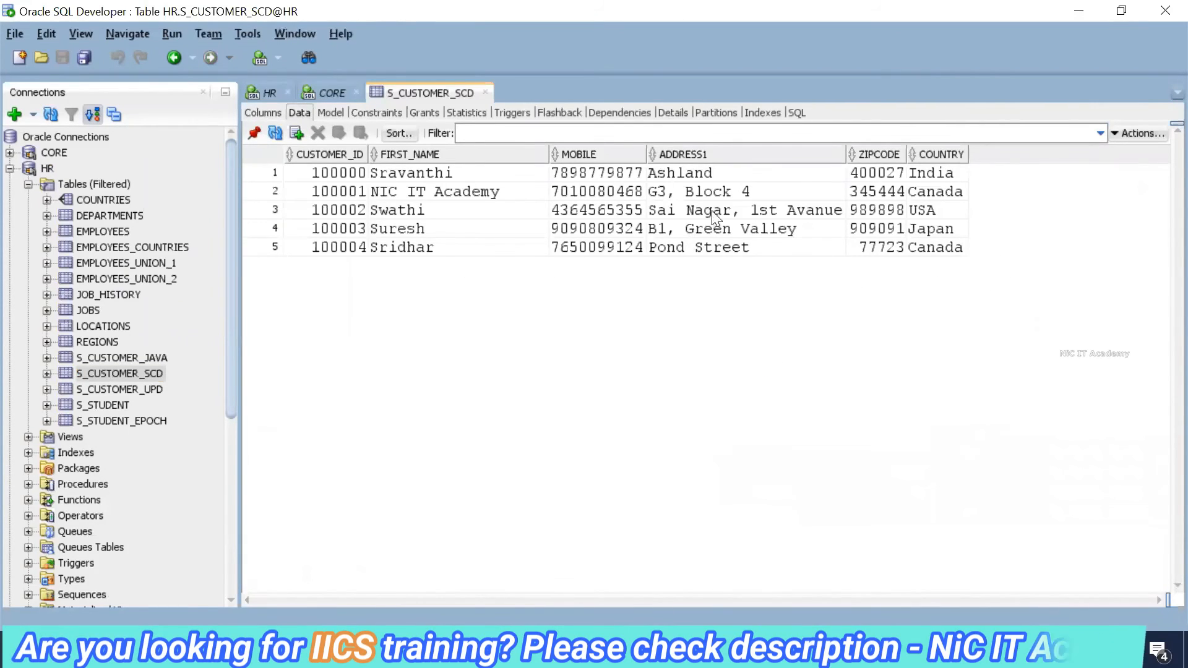
Edit customer 2's ADDRESS1 to 'G3, Block 5' in S_CUSTOMER_SCD and commit the change.
{"action": "left_click", "coordinate": [732, 197]}
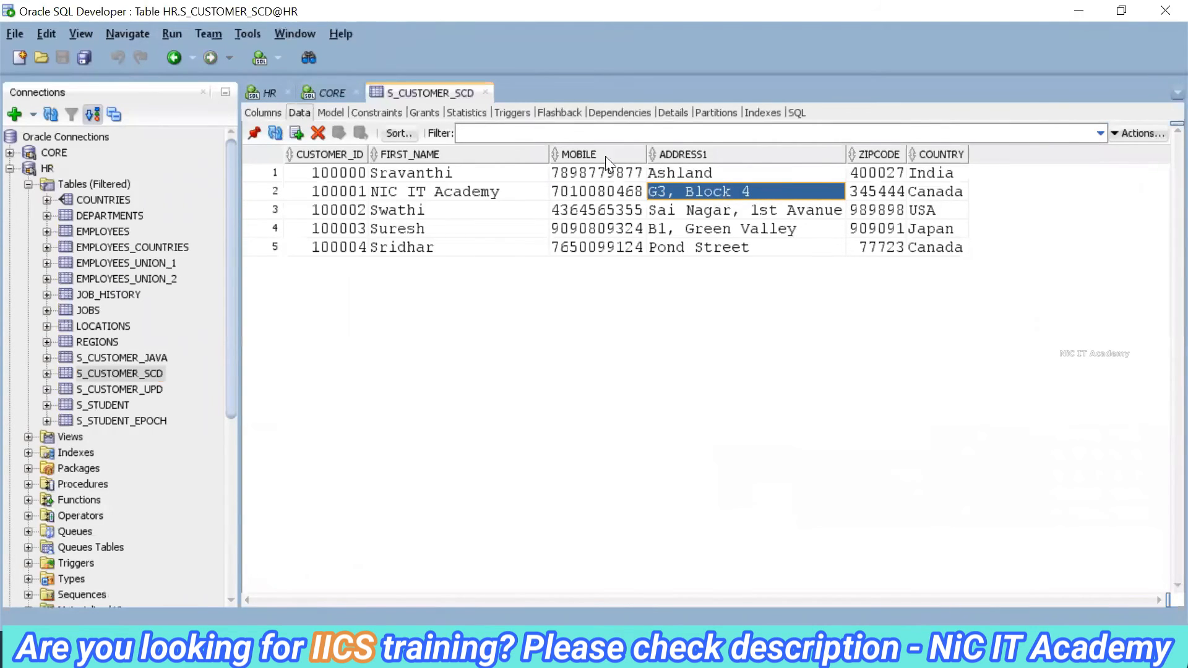
{"action": "double_click", "coordinate": [714, 189]}
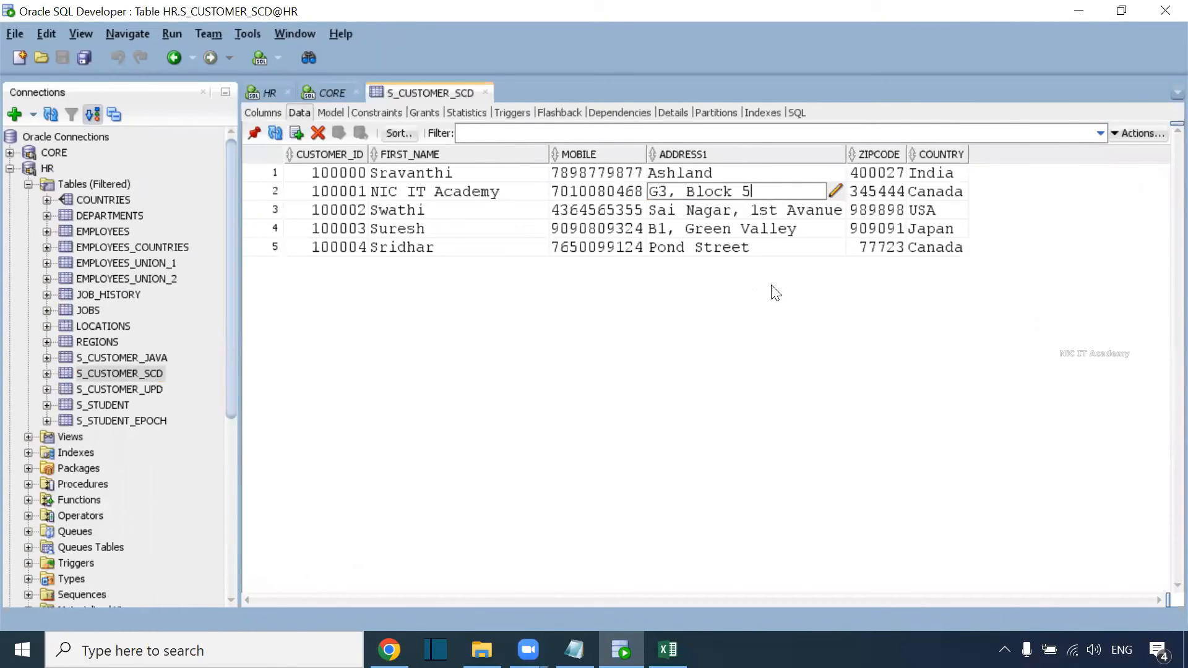
{"action": "type", "text": "5"}
{"action": "key", "text": "Return"}
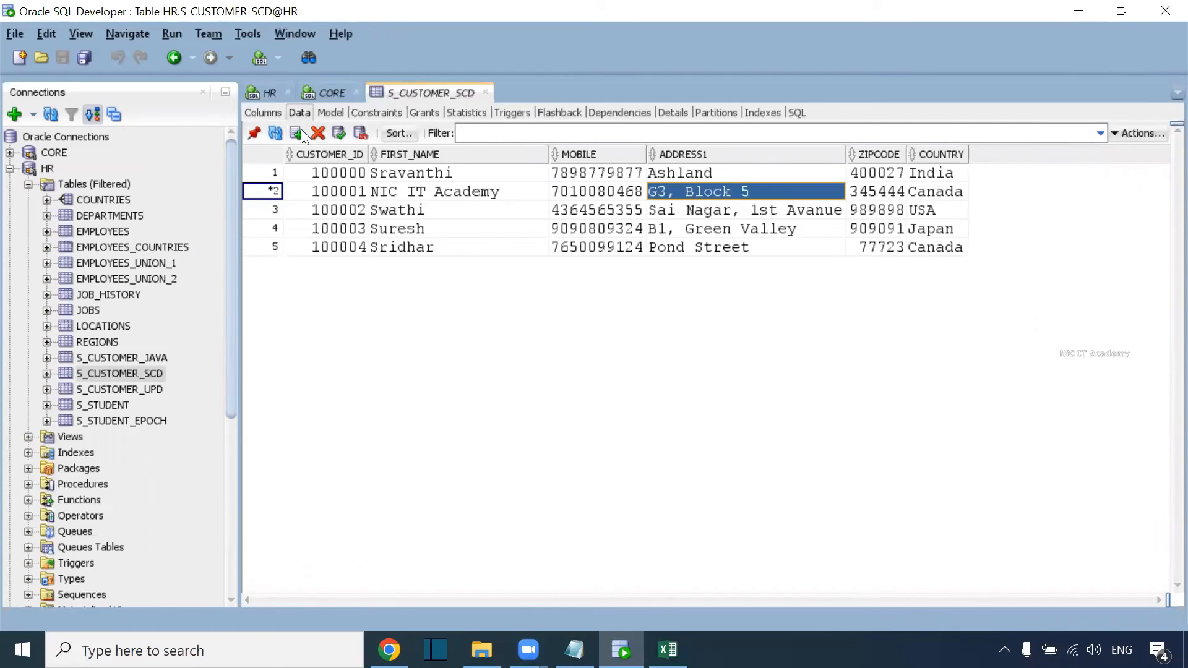
{"action": "left_click", "coordinate": [339, 133]}
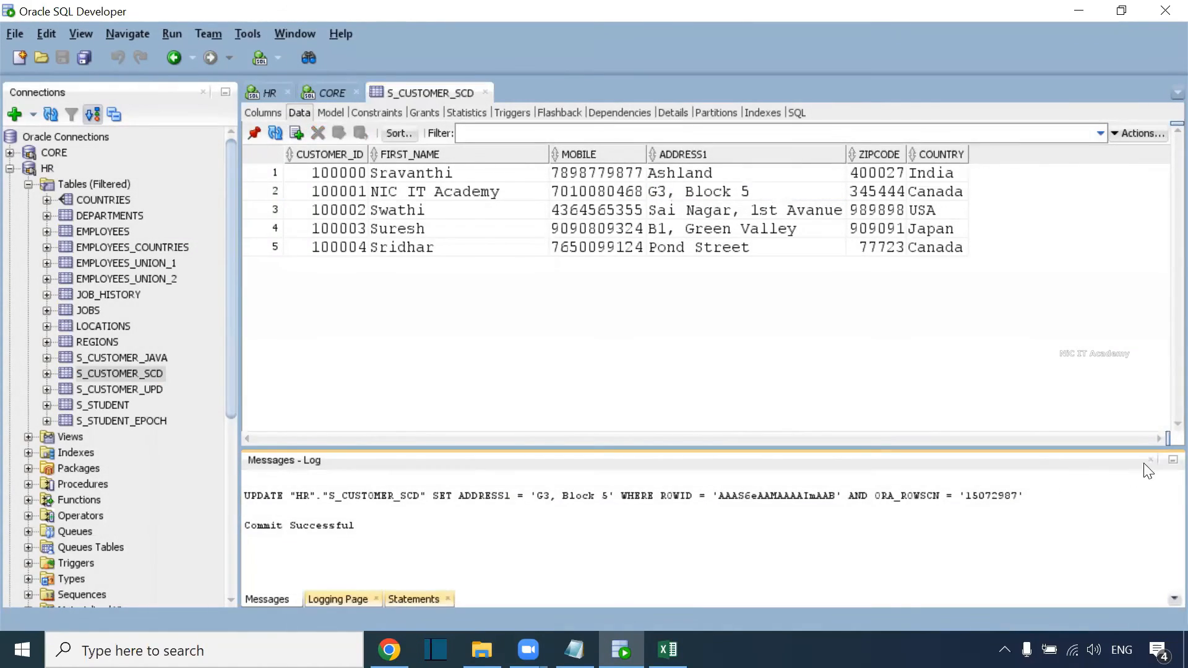
{"action": "left_click", "coordinate": [677, 194]}
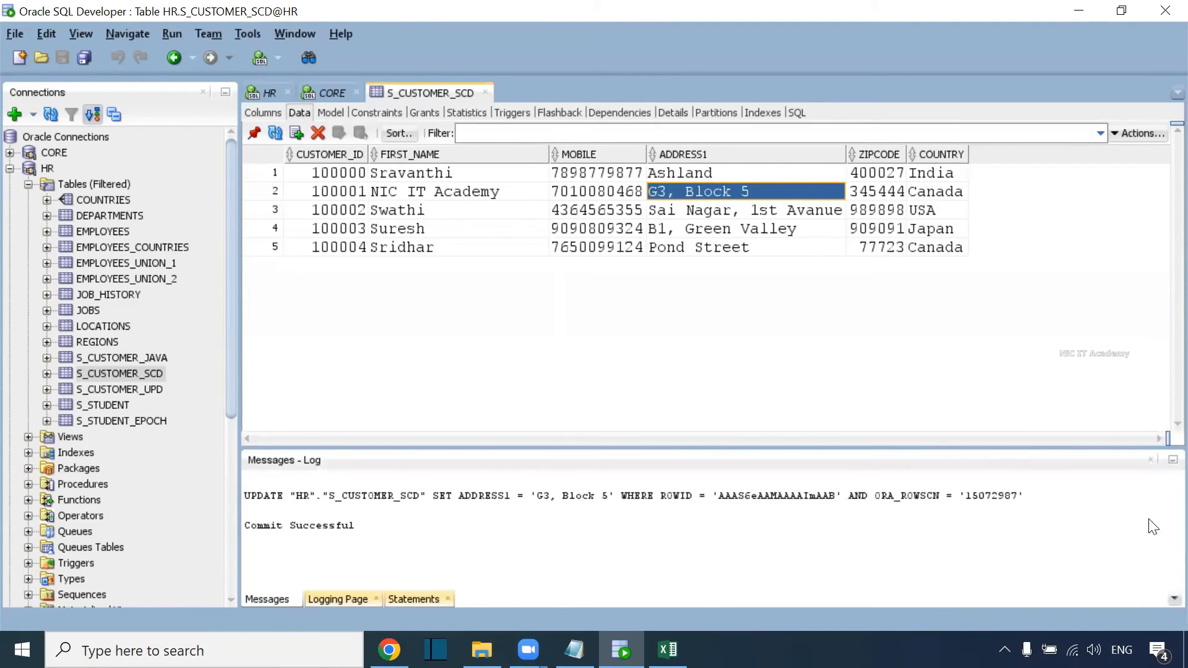
{"action": "left_click", "coordinate": [1150, 460]}
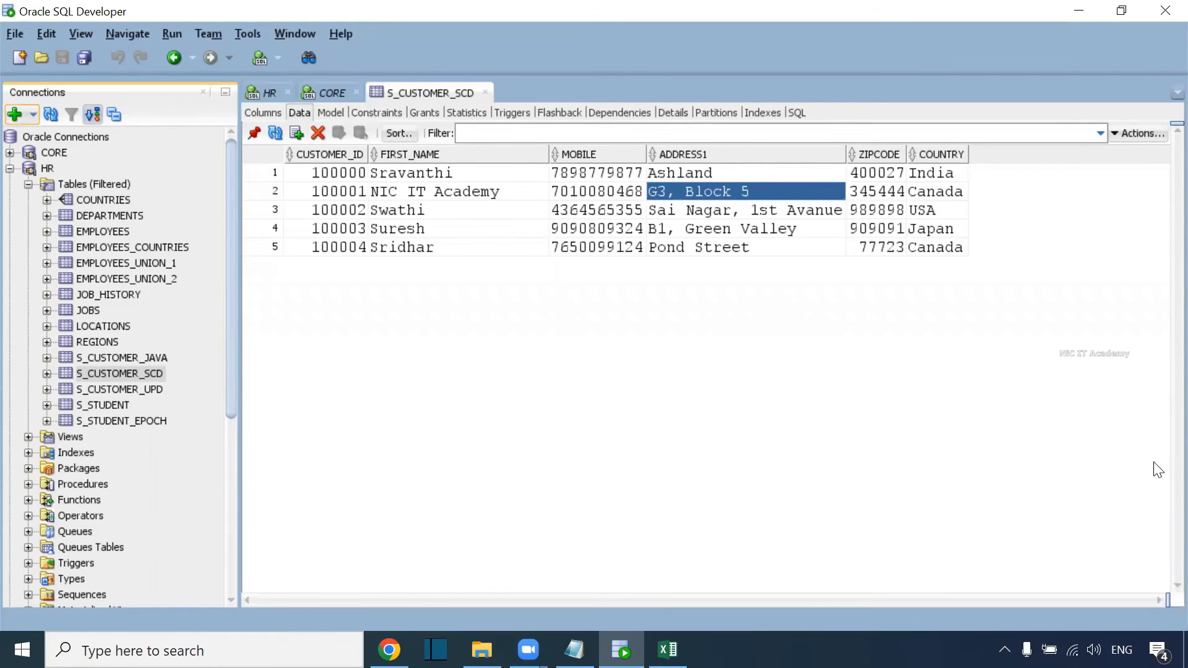
{"action": "left_click", "coordinate": [319, 93]}
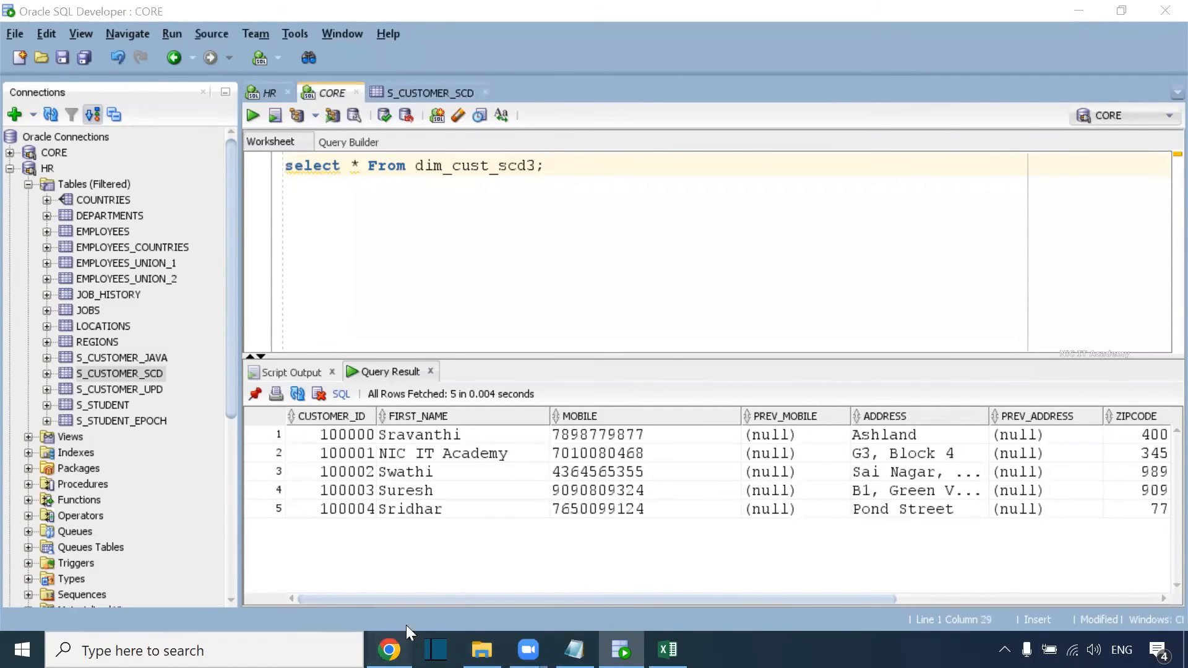
Rerun m_Customer_SCD_Type_3 and check the latest run's rows processed count.
{"action": "left_click", "coordinate": [402, 649]}
{"action": "left_click", "coordinate": [1015, 133]}
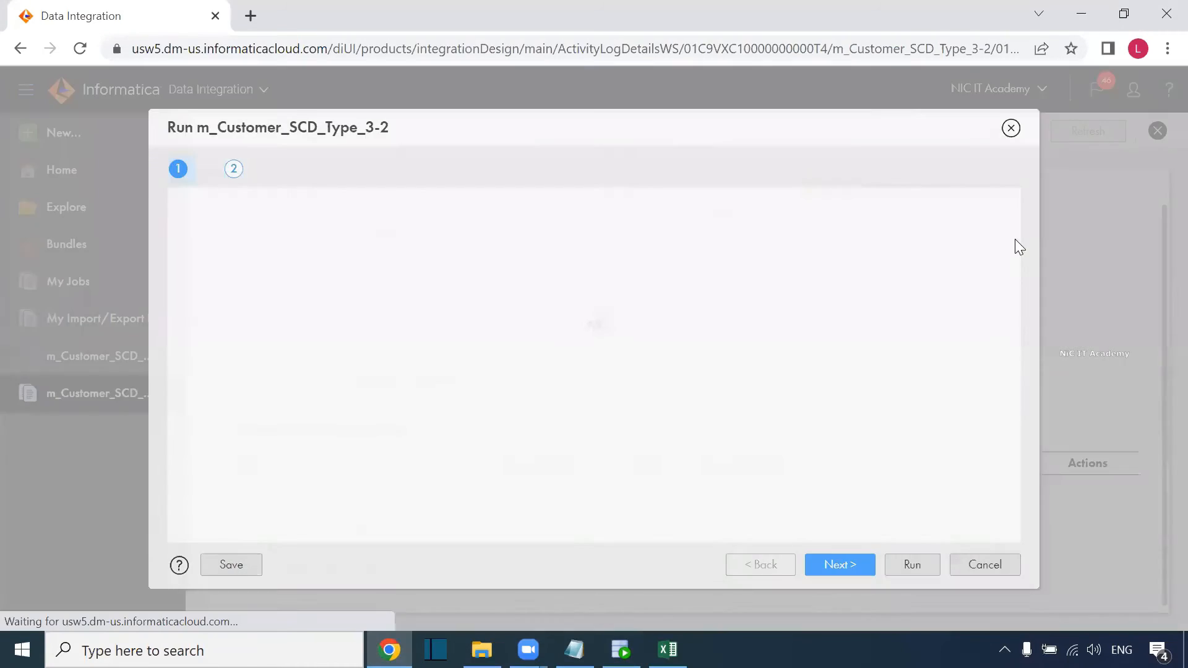
{"action": "left_click", "coordinate": [911, 564]}
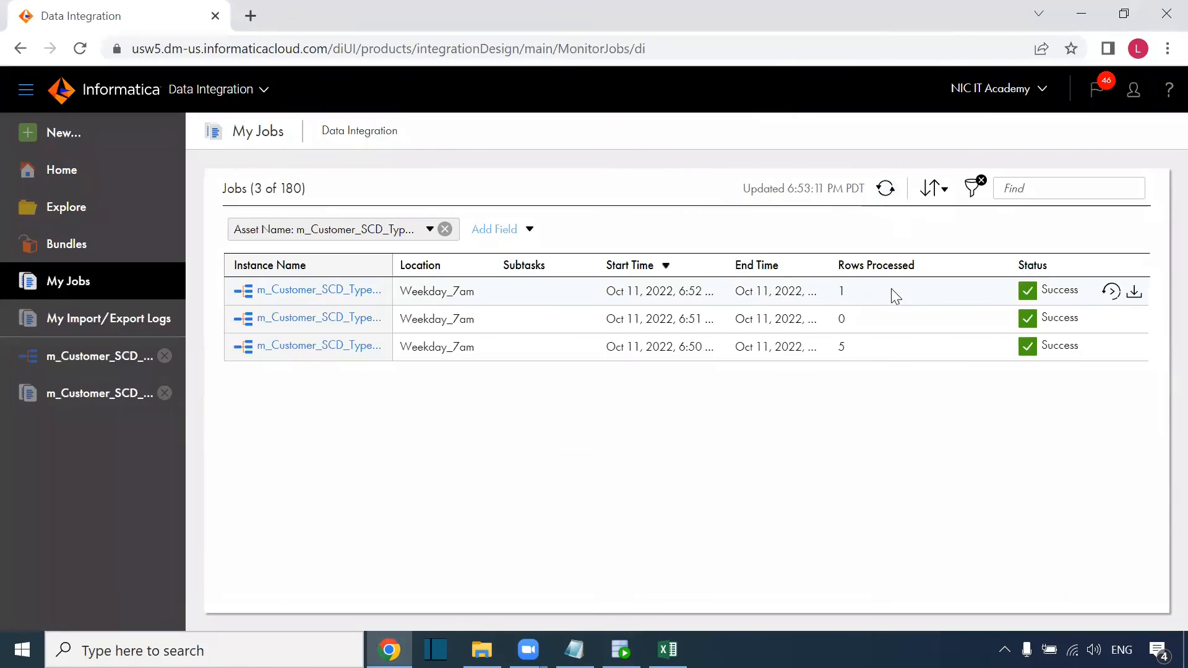
{"action": "left_click", "coordinate": [843, 289]}
{"action": "double_click", "coordinate": [841, 288]}
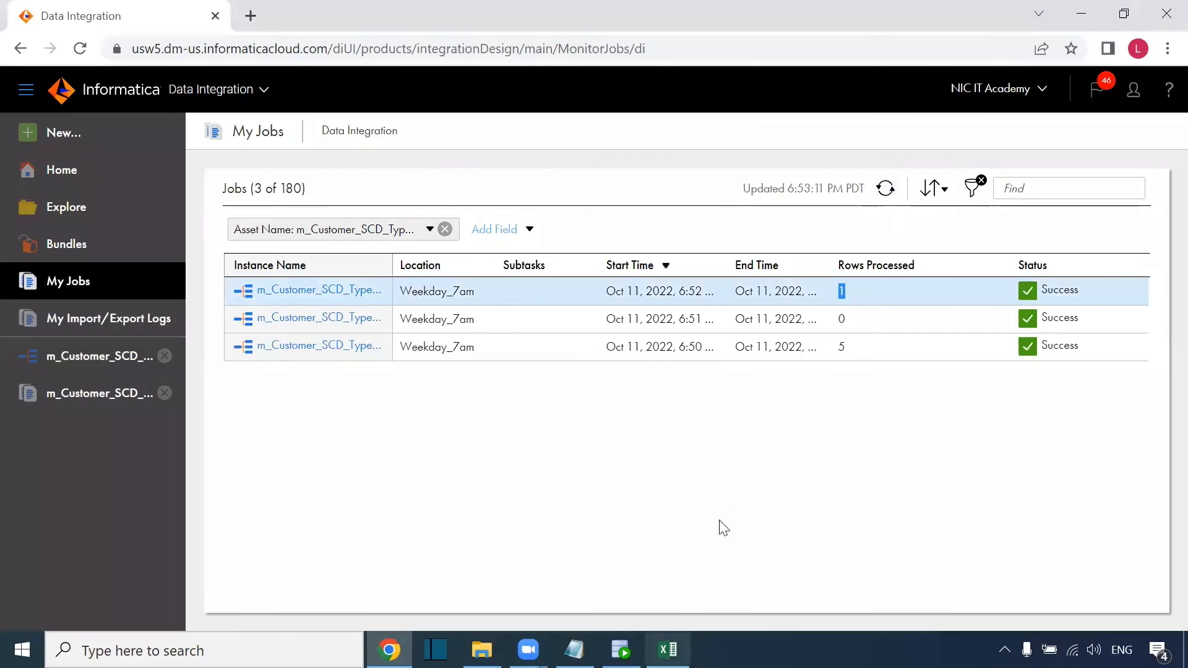
Open the latest run's details showing 0 rows to Target and 1 row to Target1.
{"action": "left_click", "coordinate": [276, 290]}
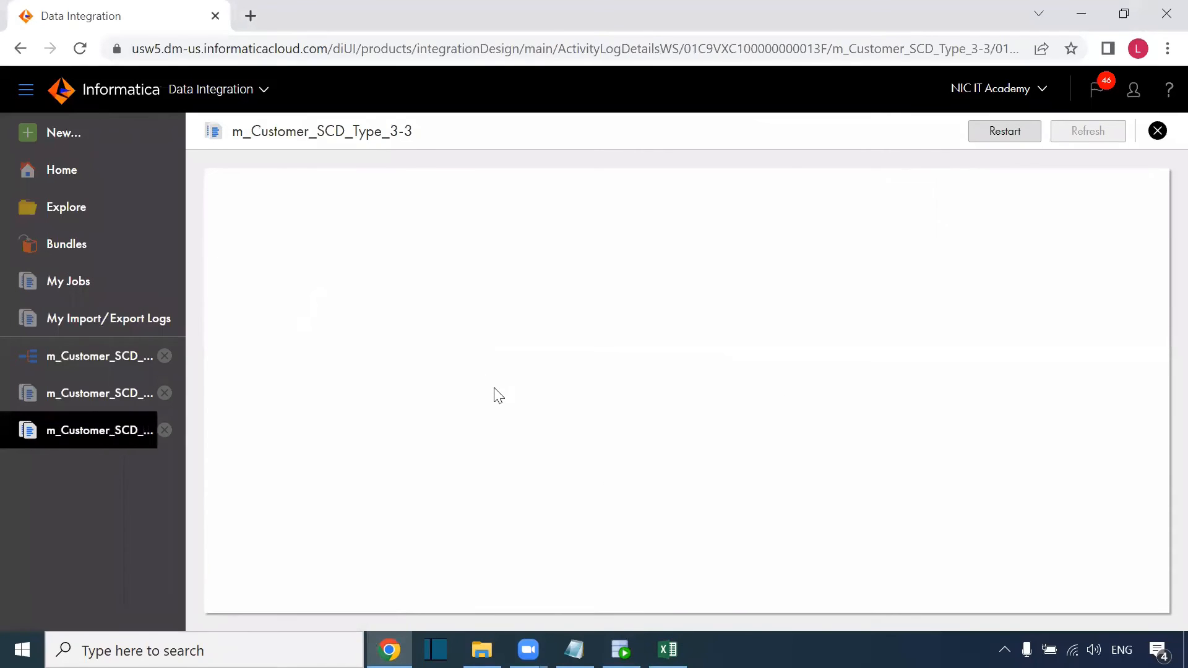
{"action": "scroll", "coordinate": [558, 451], "scroll_direction": "down", "scroll_amount": 2}
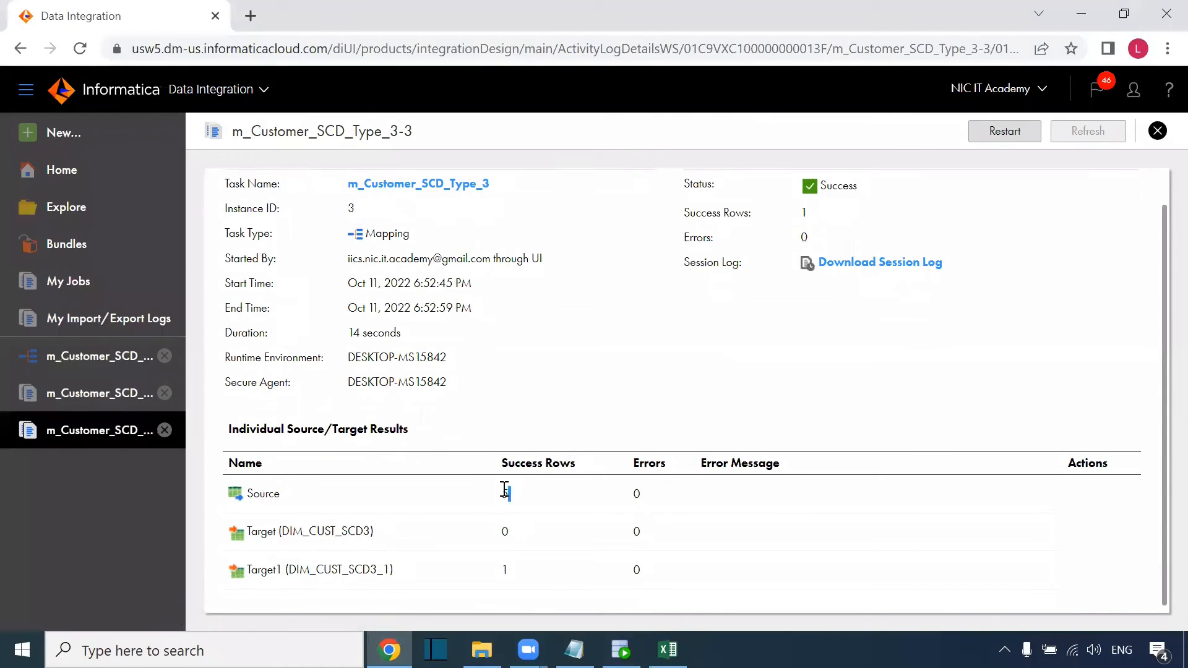
{"action": "double_click", "coordinate": [505, 531]}
{"action": "double_click", "coordinate": [506, 570]}
{"action": "left_click", "coordinate": [620, 650]}
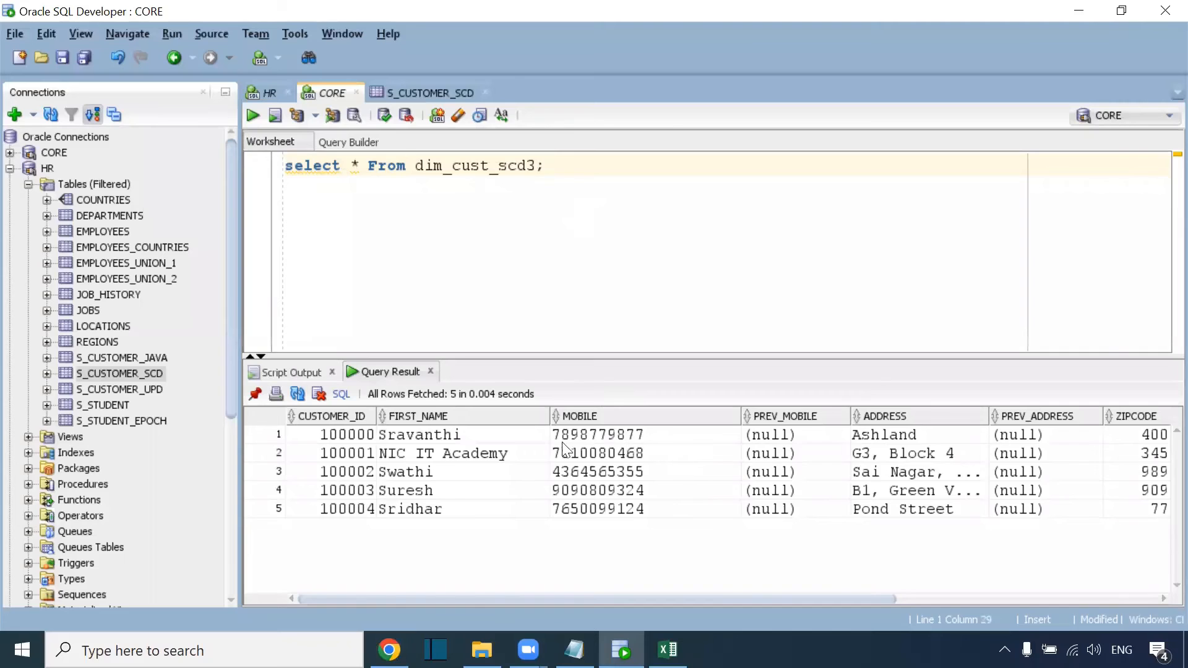
Examine row 2's MOBILE through PREV_ADDRESS values and narrow the CREATED_DATE column.
{"action": "left_click_drag", "start_coordinate": [560, 455], "coordinate": [957, 461]}
{"action": "left_click", "coordinate": [1008, 455]}
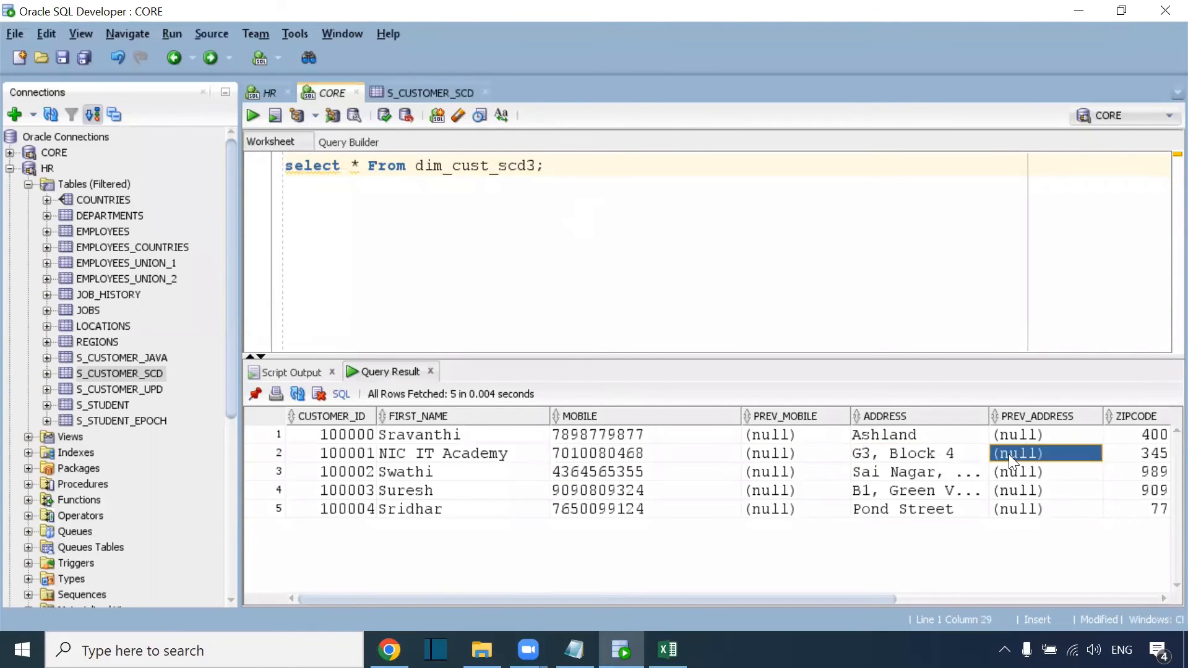
{"action": "key", "text": "Right"}
{"action": "key", "text": "Right"}
{"action": "key", "text": "Right"}
{"action": "key", "text": "Right"}
{"action": "key", "text": "Right"}
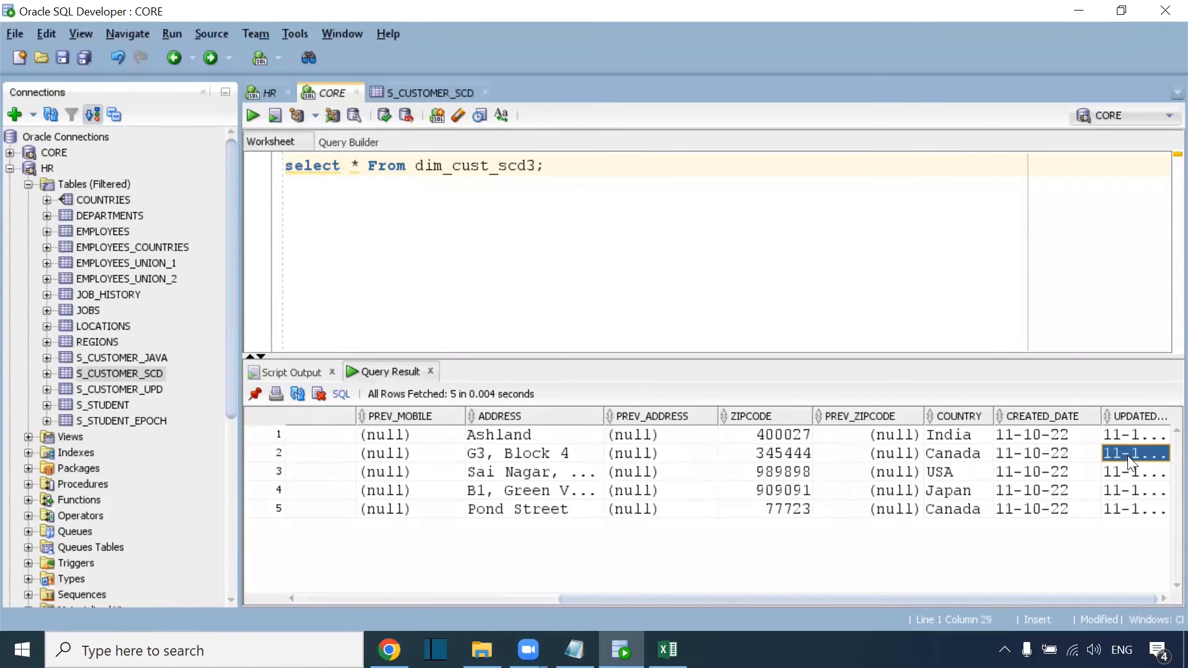
{"action": "left_click_drag", "start_coordinate": [1100, 417], "coordinate": [1145, 419]}
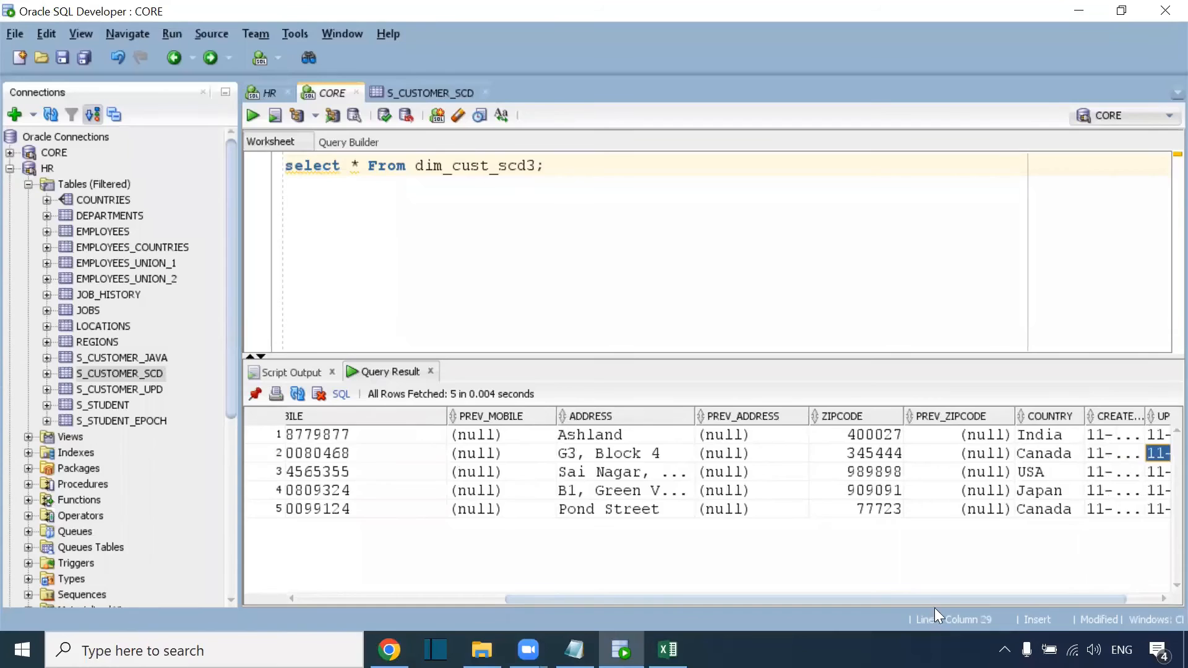
{"action": "left_click_drag", "start_coordinate": [935, 600], "coordinate": [1057, 599]}
Re-run select * from dim_cust_scd3 and compare row 2's PREV_MOBILE and old G3, Block 4 address.
{"action": "left_click", "coordinate": [649, 163]}
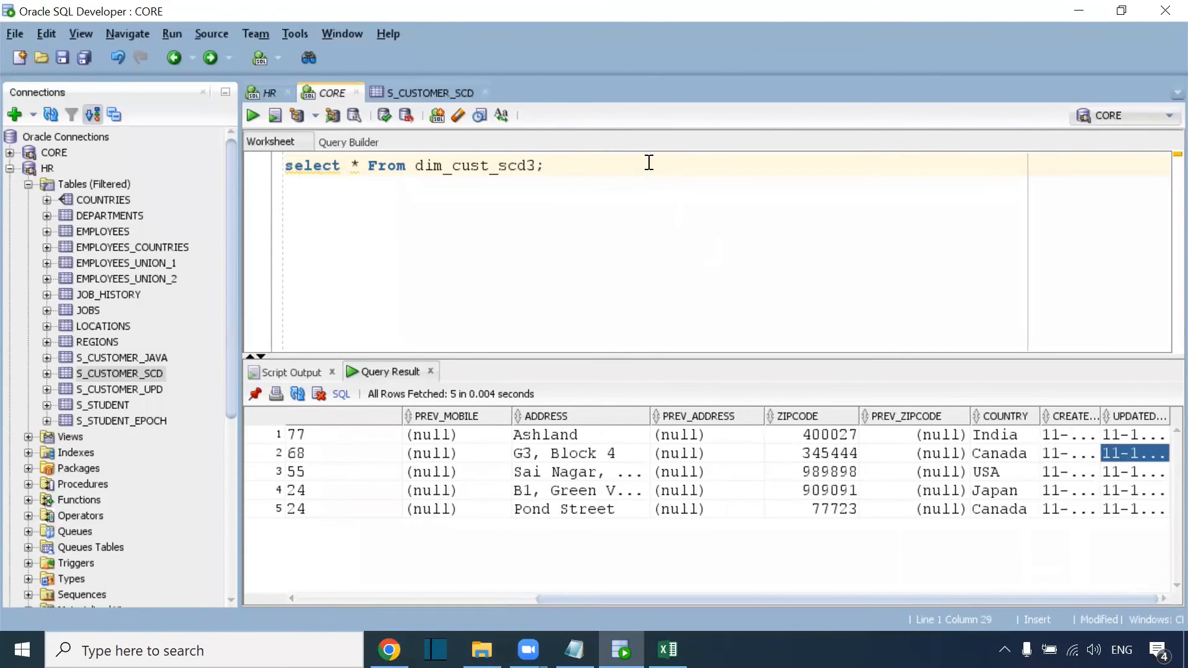
{"action": "key", "text": "ctrl+Return"}
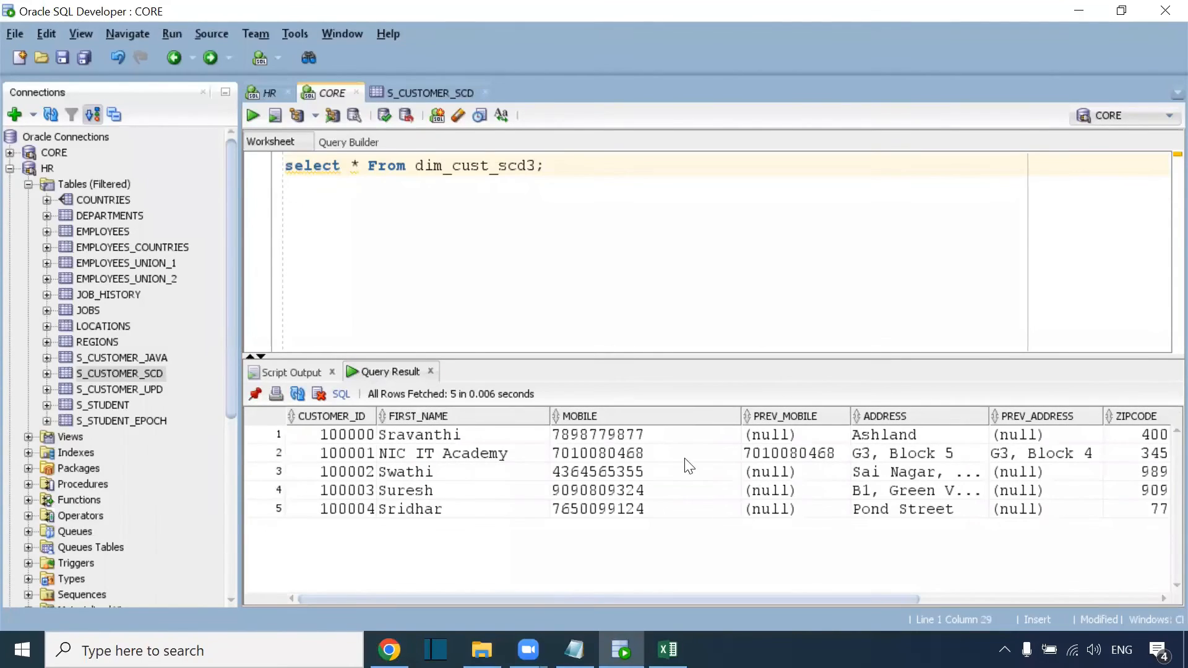
{"action": "left_click", "coordinate": [613, 456]}
{"action": "left_click", "coordinate": [443, 455]}
{"action": "left_click", "coordinate": [578, 452]}
{"action": "left_click", "coordinate": [780, 458]}
{"action": "left_click", "coordinate": [1059, 455]}
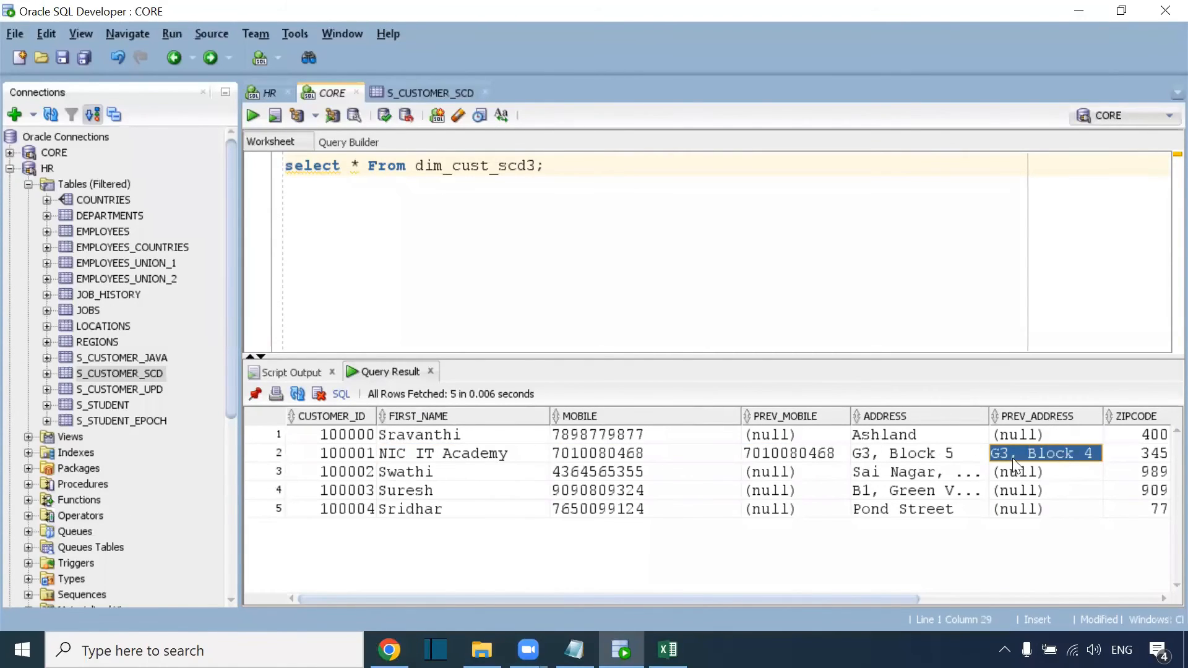
{"action": "left_click", "coordinate": [935, 457]}
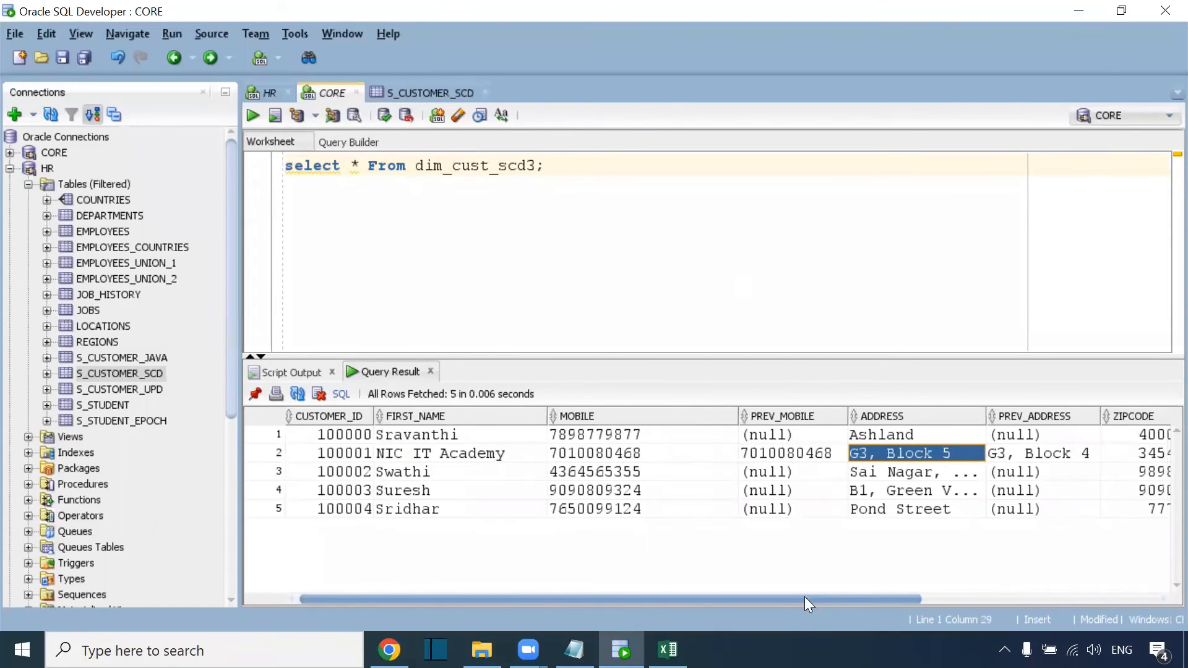
Check row 2's ZIPCODE, PREV_ZIPCODE 345444 and UPDATED date.
{"action": "left_click_drag", "start_coordinate": [805, 598], "coordinate": [1054, 599]}
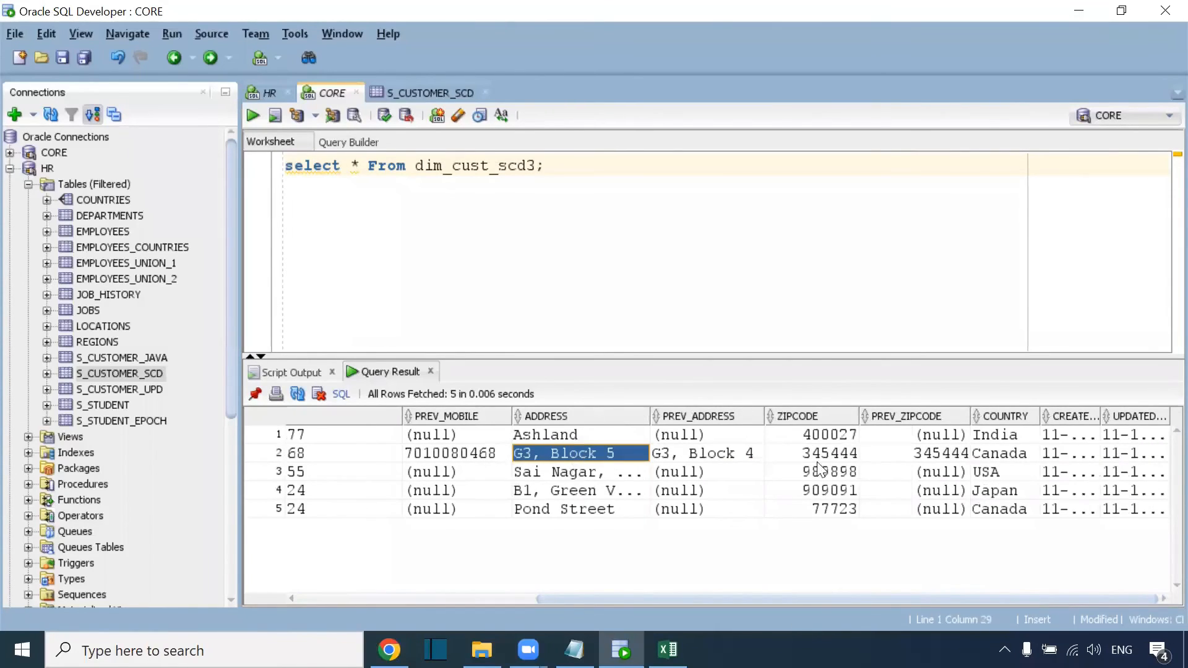
{"action": "left_click", "coordinate": [843, 454]}
{"action": "left_click", "coordinate": [930, 457]}
{"action": "left_click", "coordinate": [1138, 453]}
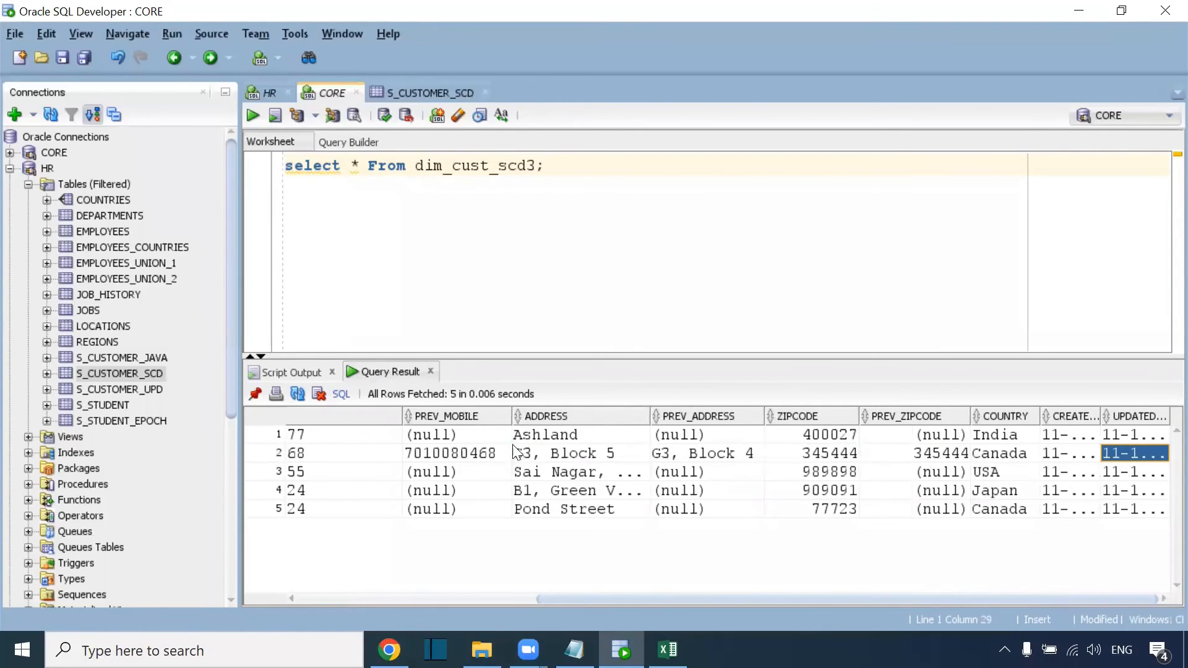
{"action": "left_click_drag", "start_coordinate": [444, 454], "coordinate": [1120, 458]}
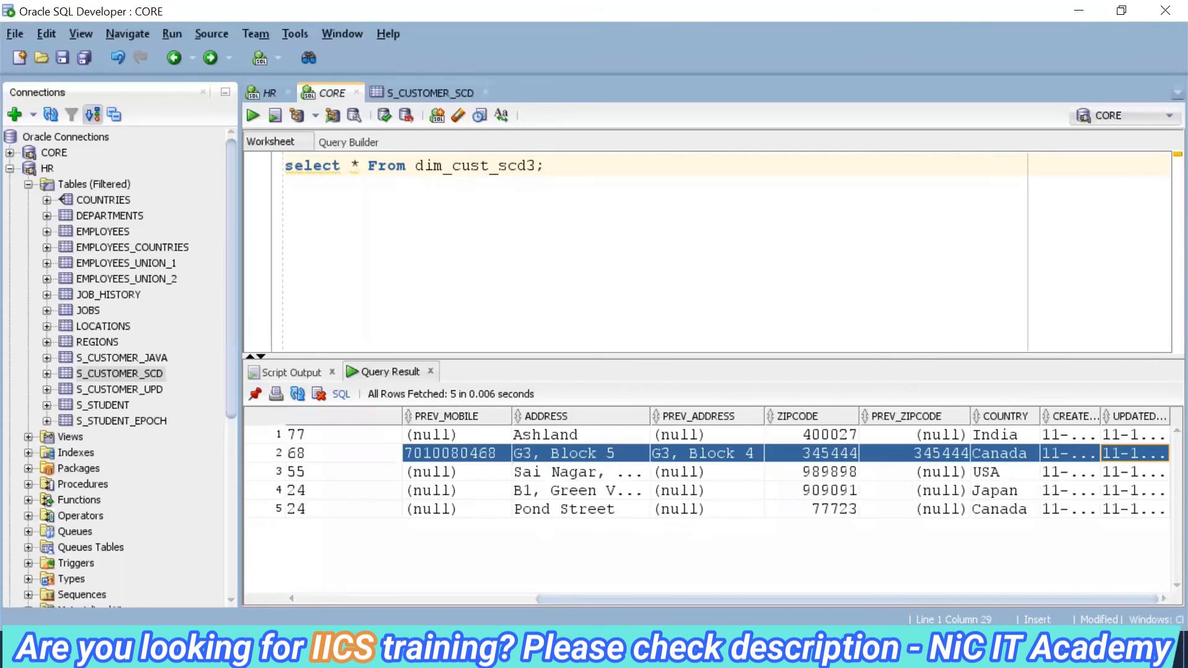
Open the m_Customer_SCD_Type_3 mapping from the job run details and adjust the editor layout.
{"action": "left_click", "coordinate": [621, 650]}
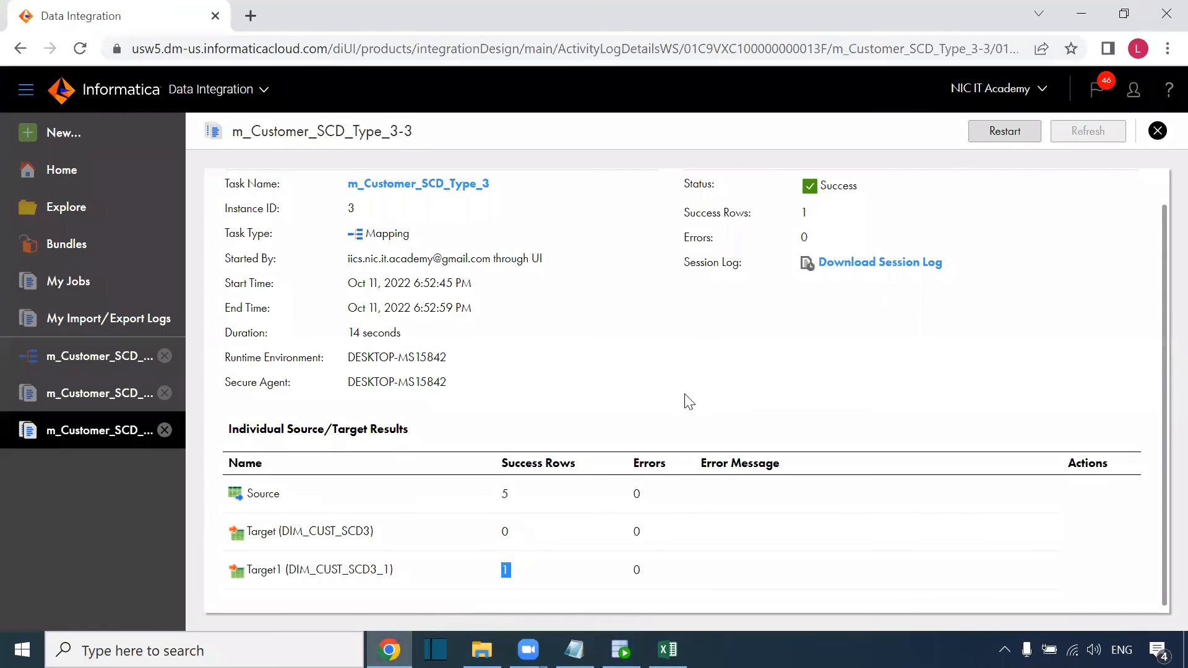
{"action": "left_click", "coordinate": [473, 192]}
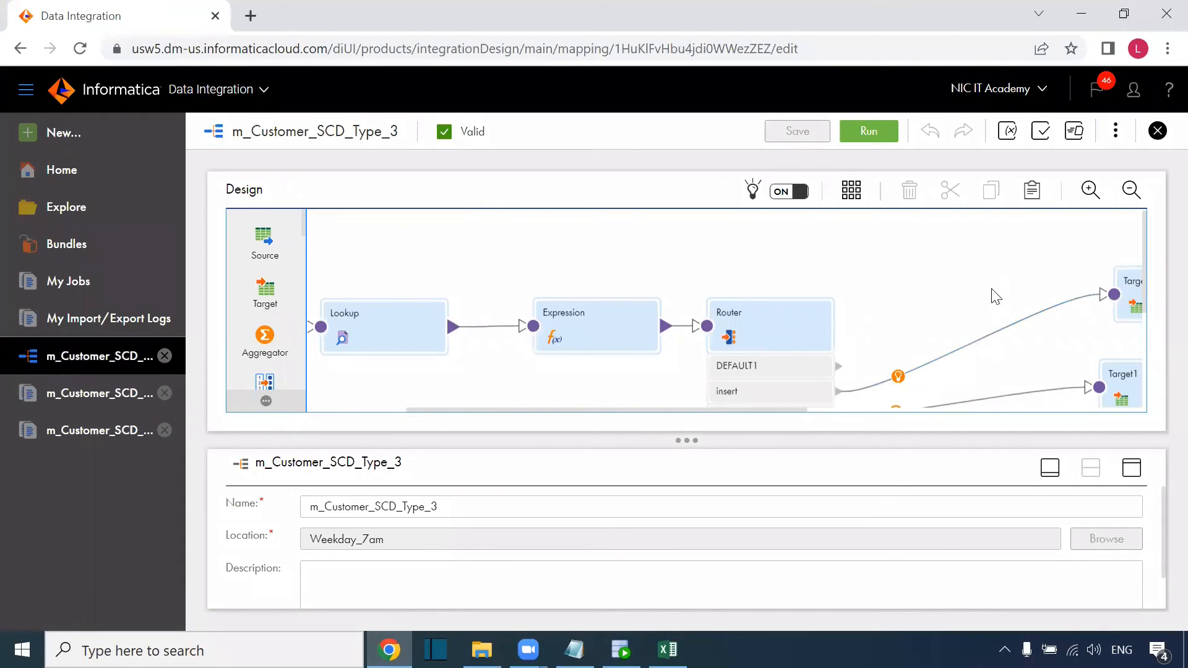
{"action": "left_click_drag", "start_coordinate": [686, 440], "coordinate": [686, 469]}
{"action": "left_click", "coordinate": [1132, 497]}
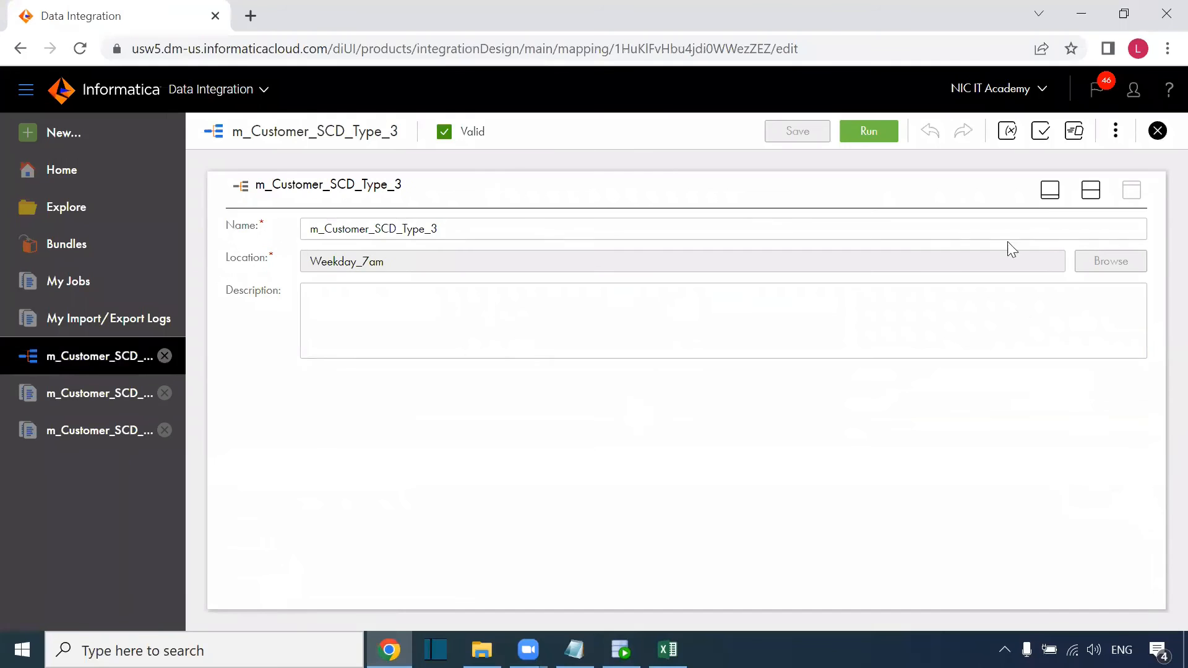
{"action": "left_click", "coordinate": [1050, 192]}
{"action": "left_click_drag", "start_coordinate": [768, 539], "coordinate": [911, 536]}
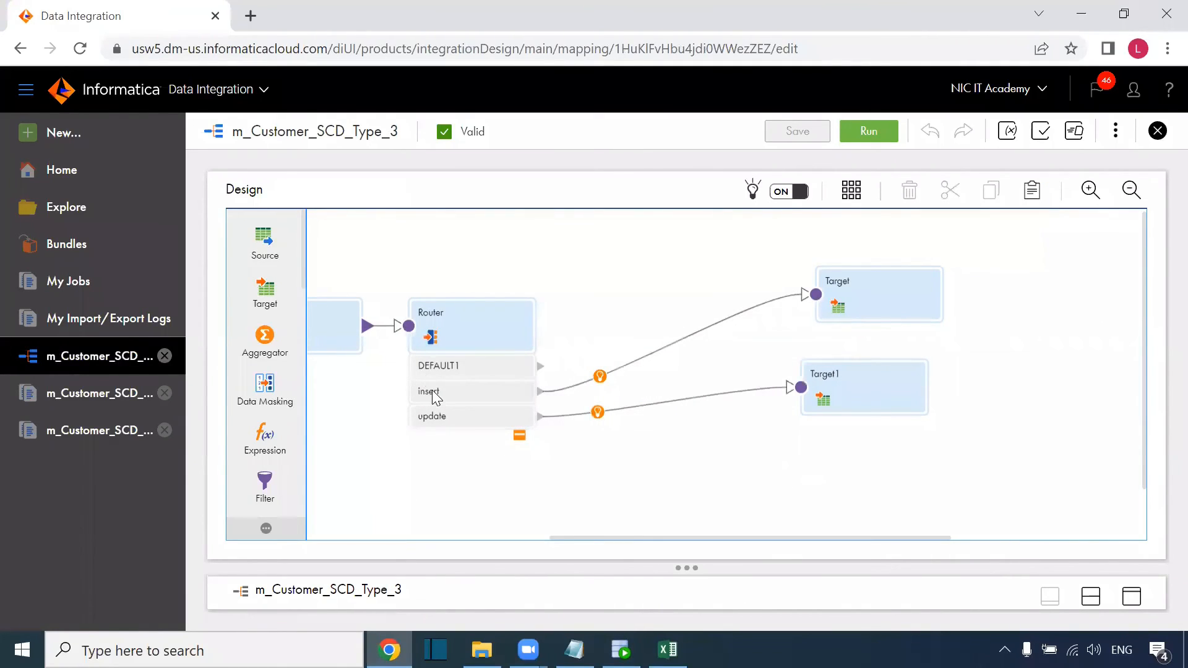
Review the Target's Field Mapping in the maximized Properties panel.
{"action": "left_click", "coordinate": [867, 297]}
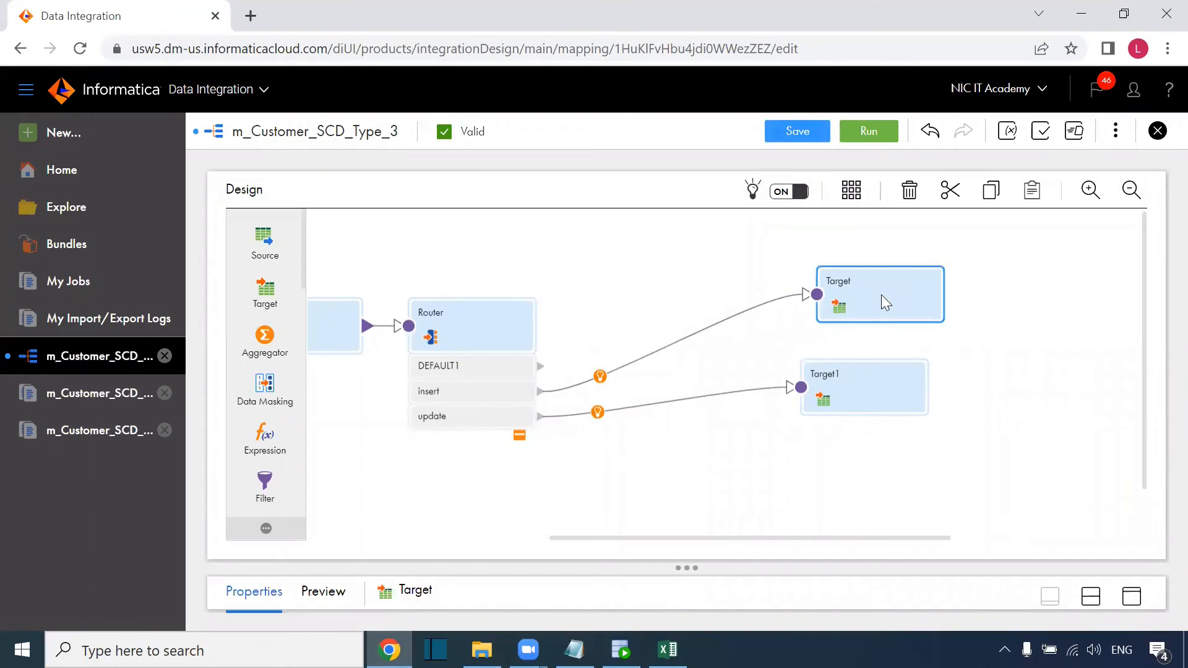
{"action": "left_click", "coordinate": [1130, 598]}
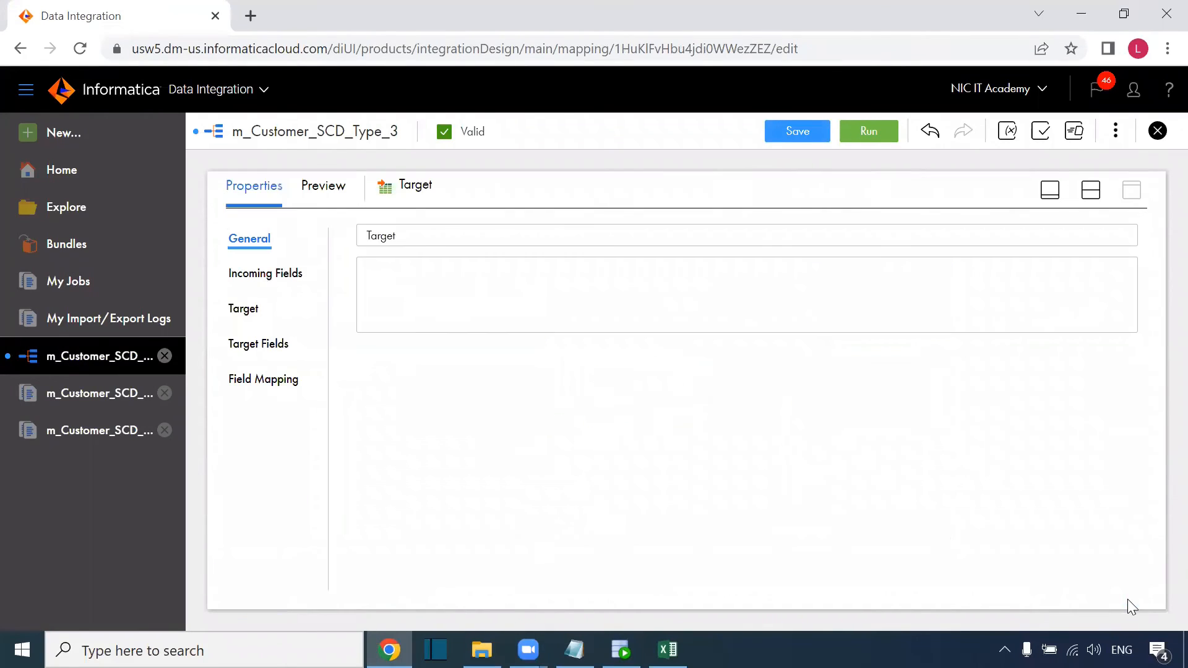
{"action": "left_click", "coordinate": [291, 387]}
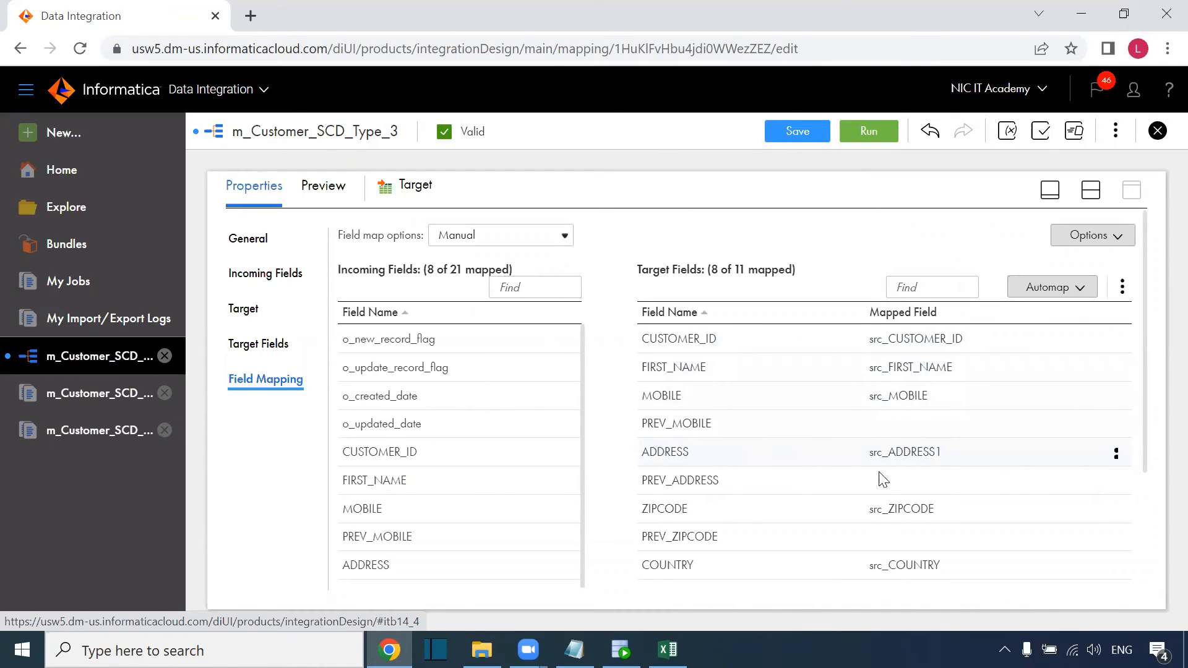
{"action": "scroll", "coordinate": [799, 532], "scroll_direction": "down", "scroll_amount": 2}
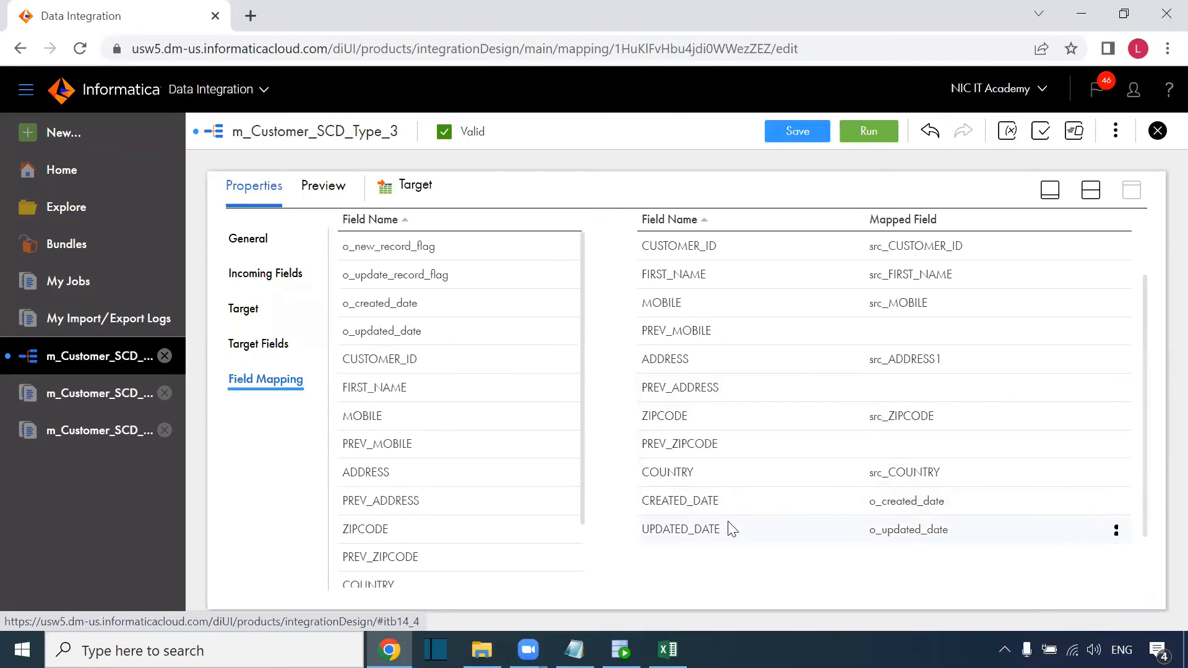
{"action": "scroll", "coordinate": [854, 356], "scroll_direction": "up", "scroll_amount": 2}
{"action": "scroll", "coordinate": [863, 347], "scroll_direction": "down", "scroll_amount": 2}
{"action": "scroll", "coordinate": [721, 401], "scroll_direction": "up", "scroll_amount": 2}
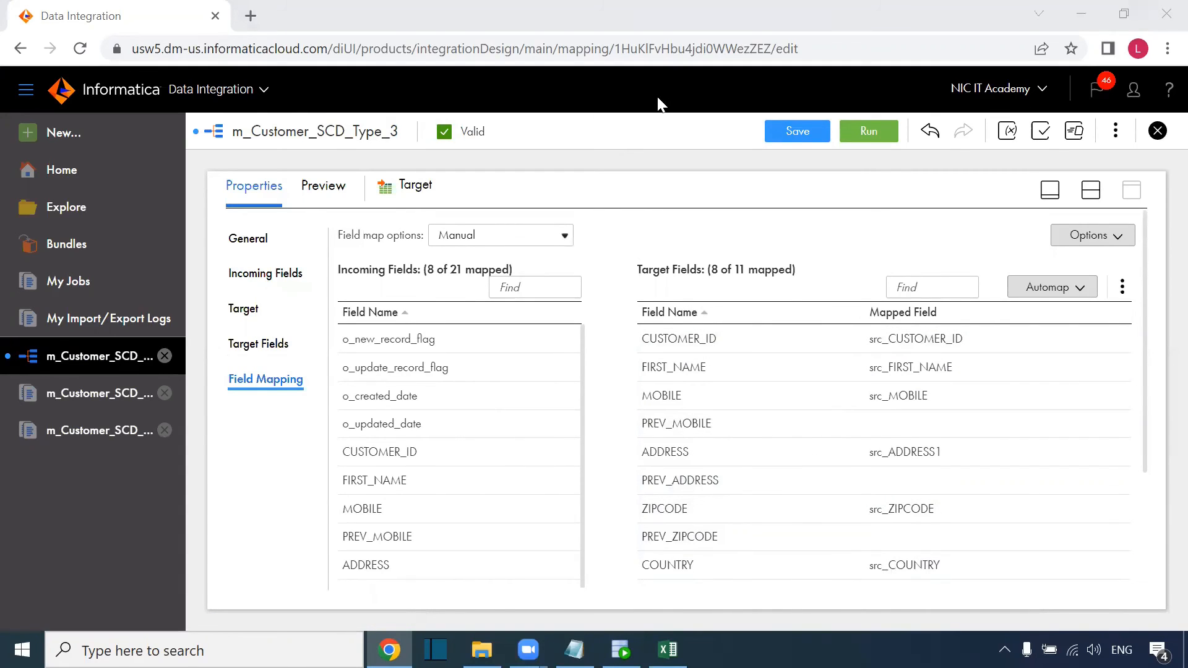
Review Target1's settings: DIM_CUST_SCD3 via Oracle_Tgt, Data Driven with DD_UPDATE.
{"action": "left_click", "coordinate": [1091, 190]}
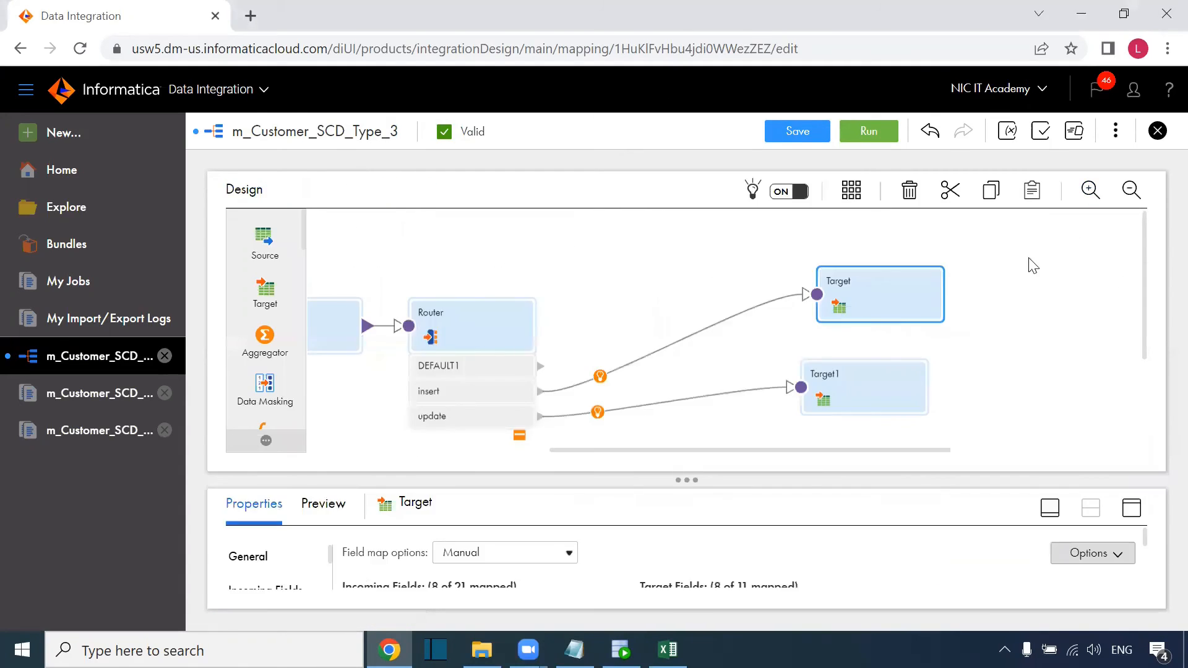
{"action": "left_click", "coordinate": [873, 379]}
{"action": "scroll", "coordinate": [1144, 343], "scroll_direction": "down", "scroll_amount": 2}
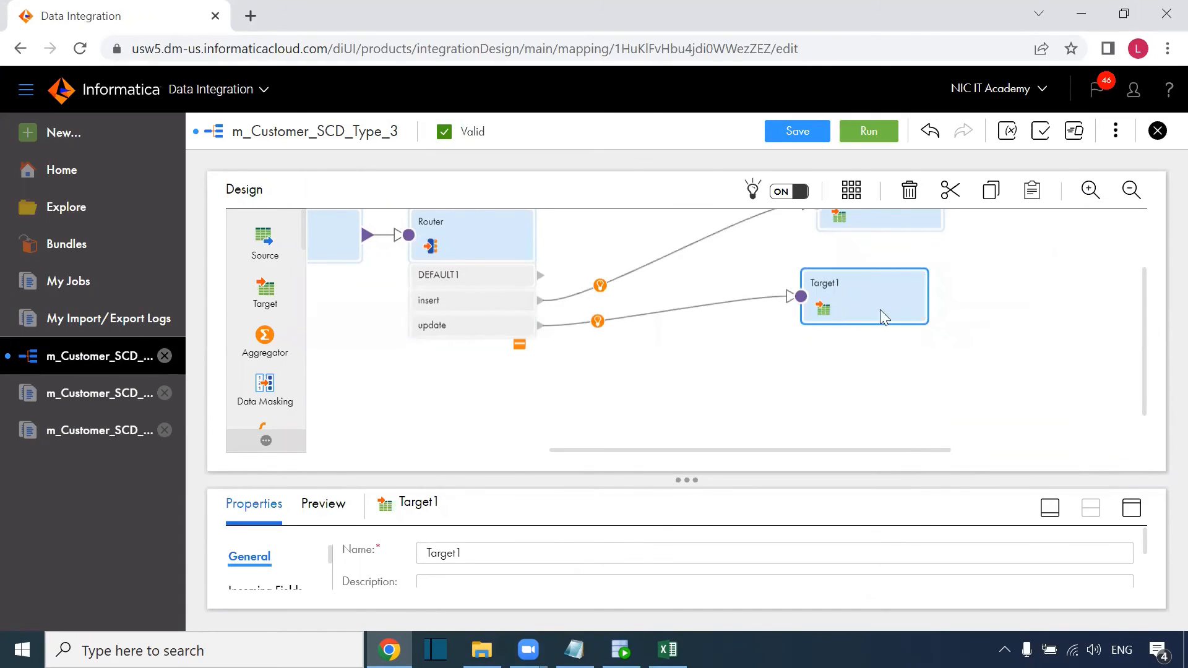
{"action": "left_click", "coordinate": [1132, 508]}
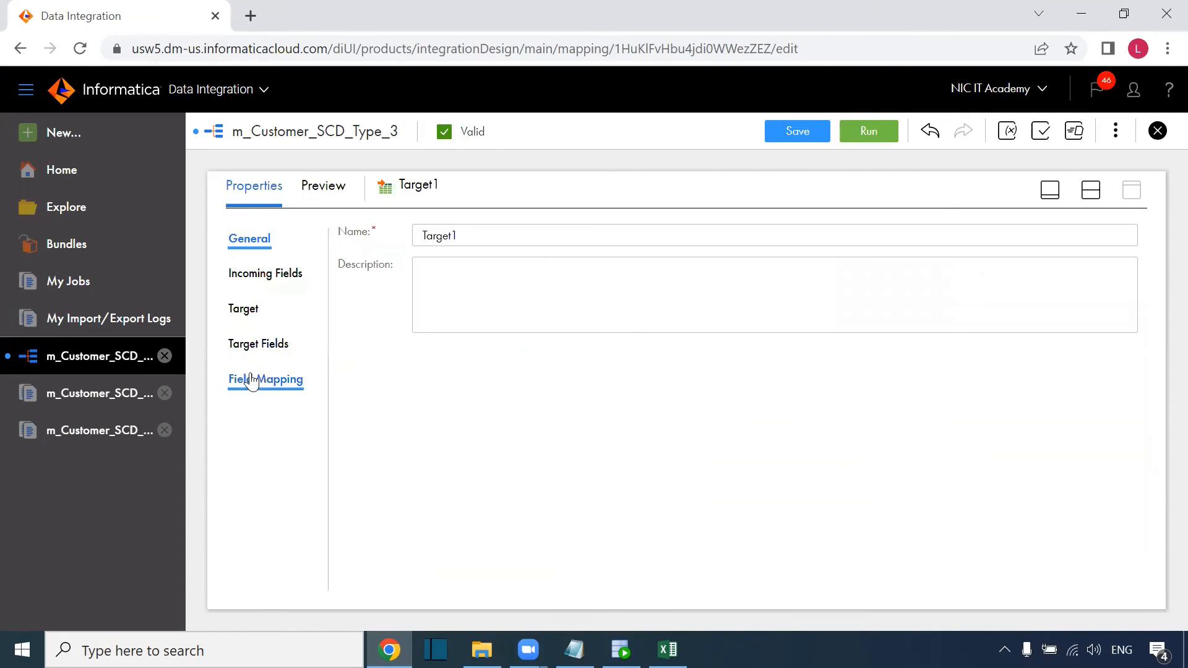
{"action": "left_click", "coordinate": [255, 316]}
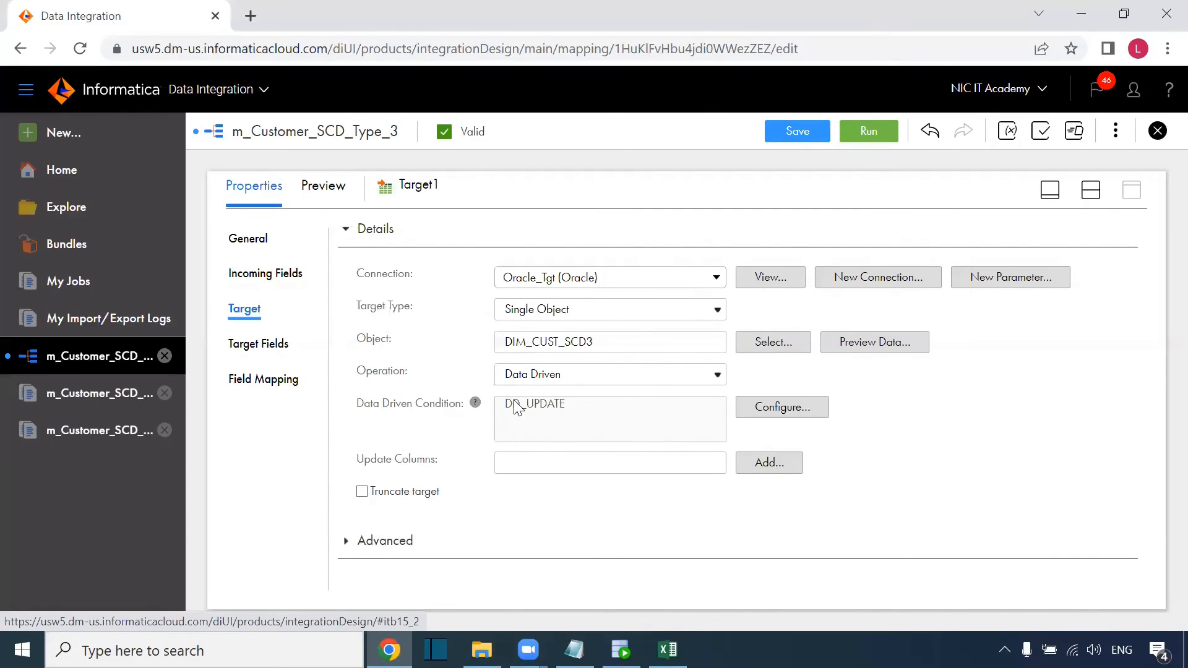
In SQL Developer, highlight customer 2's result row with its current and previous address.
{"action": "left_click", "coordinate": [621, 650]}
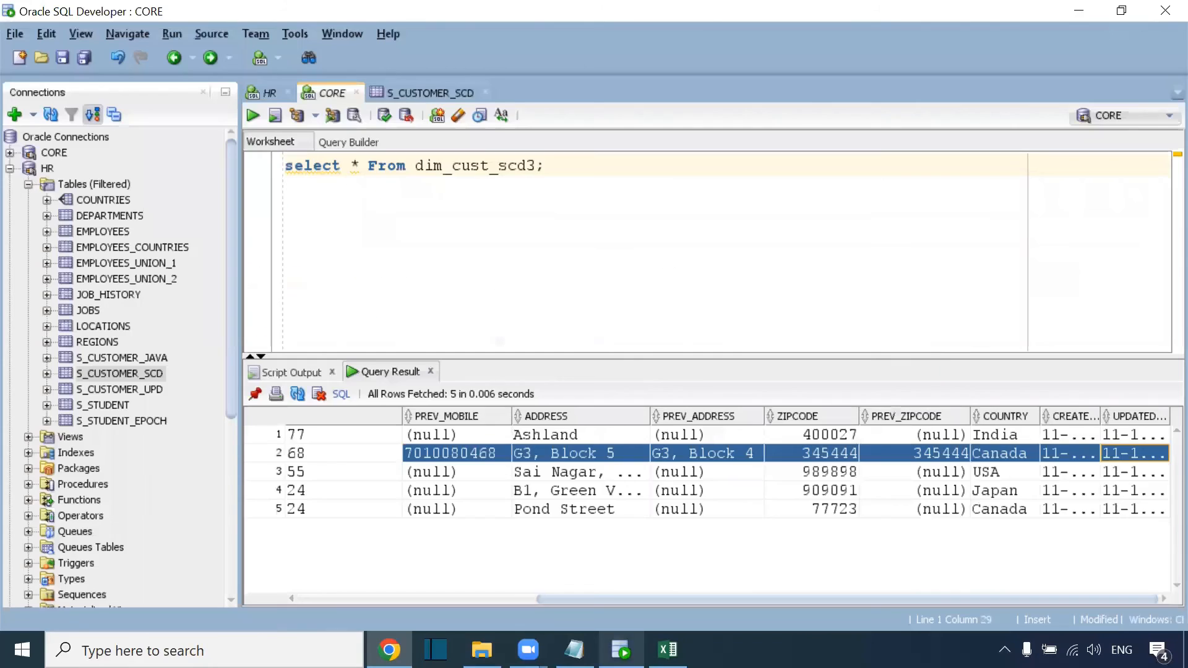
{"action": "left_click", "coordinate": [598, 461]}
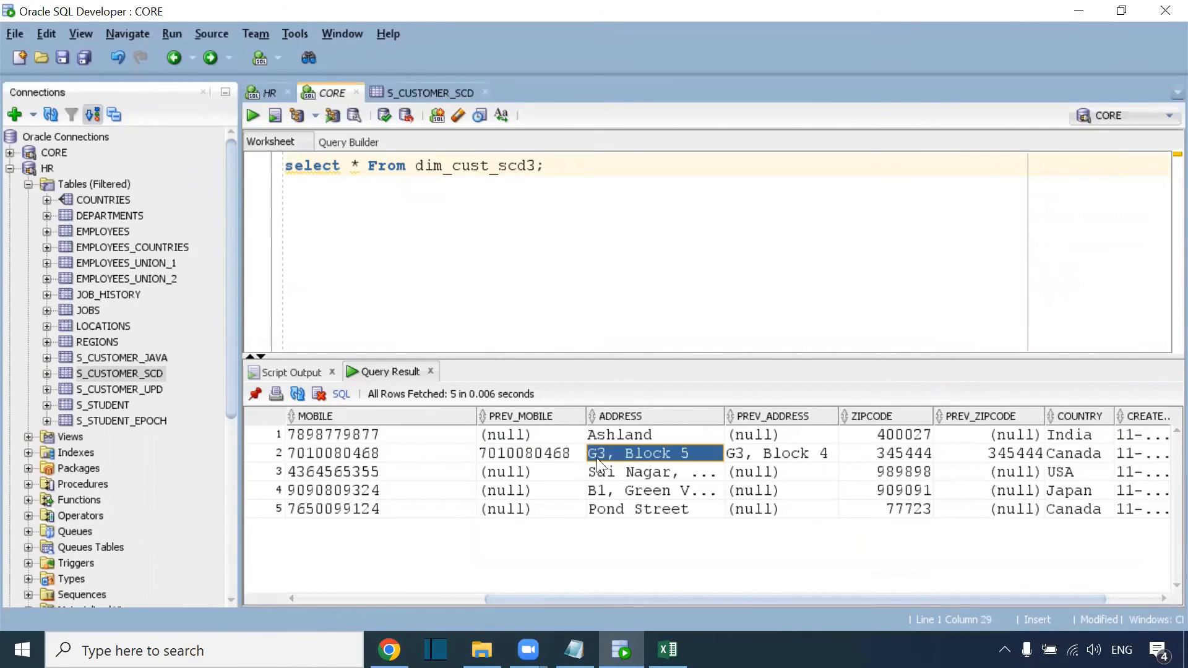
{"action": "left_click_drag", "start_coordinate": [431, 461], "coordinate": [1164, 456]}
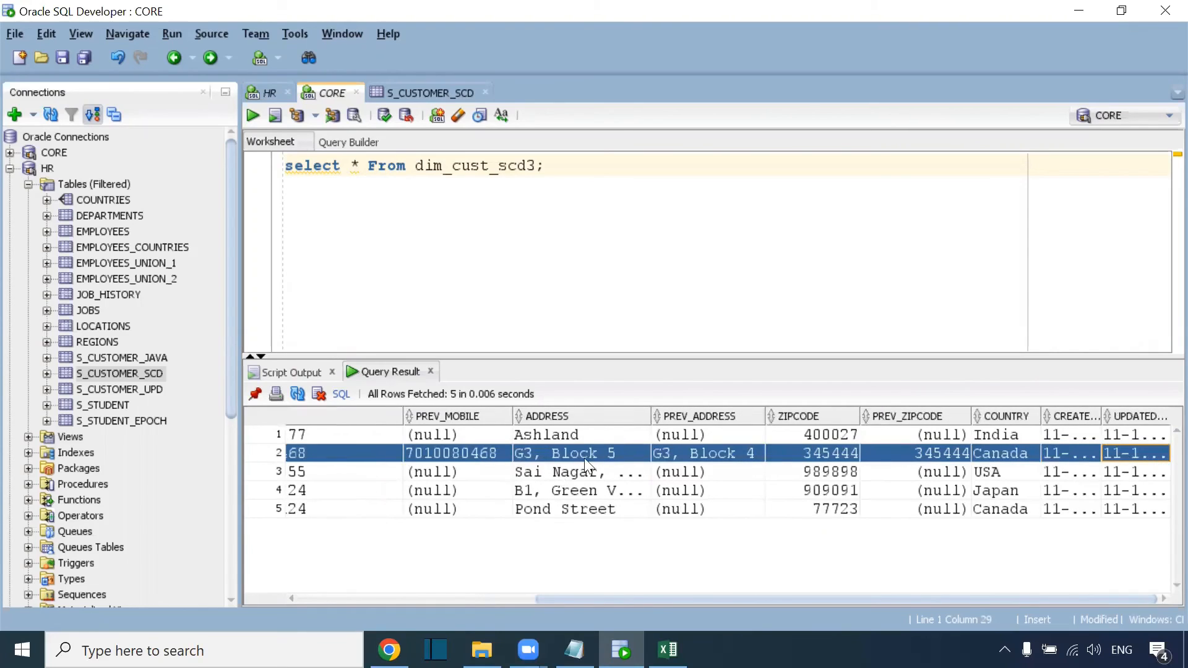
{"action": "left_click", "coordinate": [666, 450]}
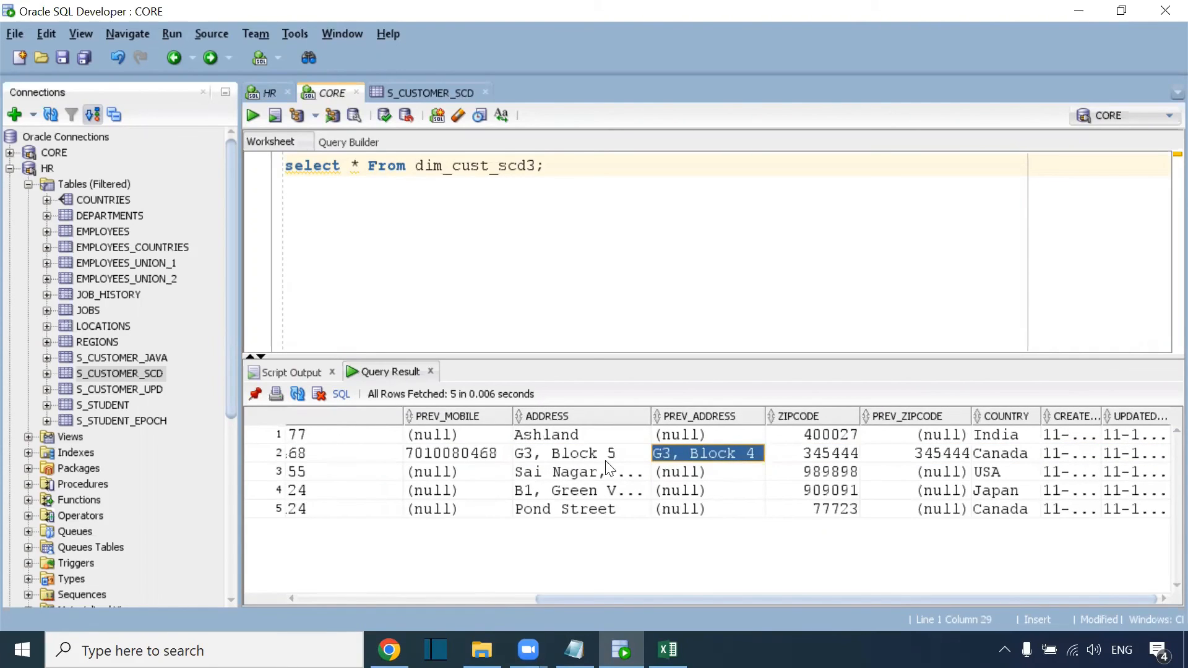
{"action": "left_click_drag", "start_coordinate": [334, 461], "coordinate": [1148, 463]}
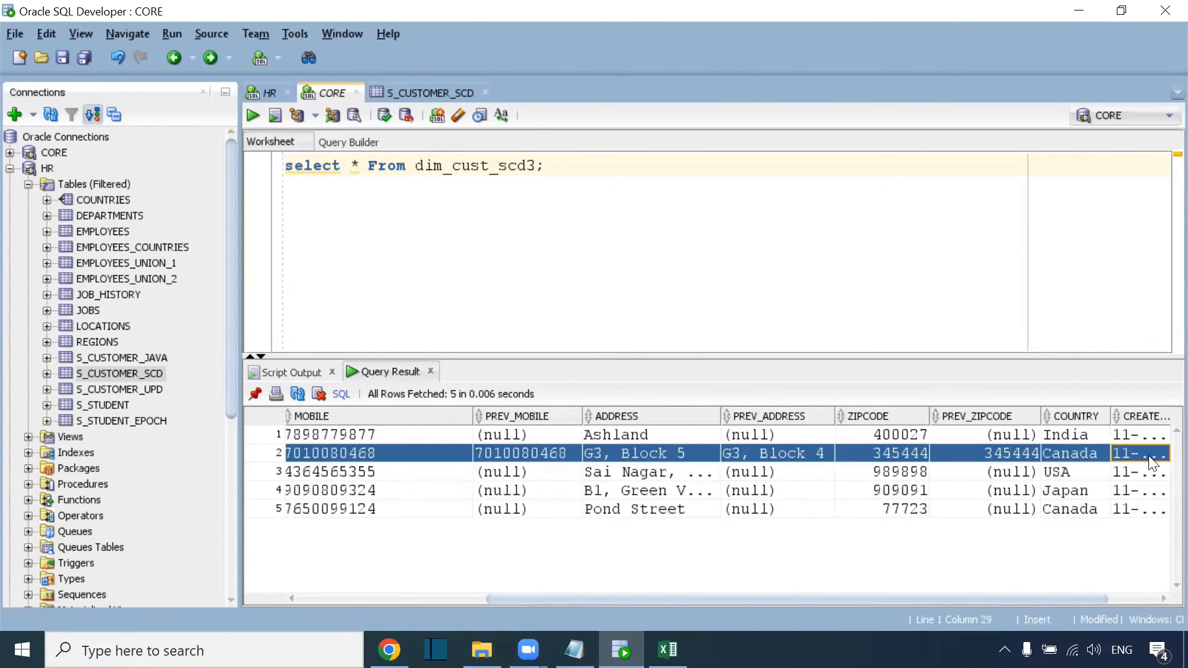
Compare customer 2's MOBILE, ADDRESS and ZIPCODE with their PREV_ values, then show Target1's field mapping.
{"action": "left_click", "coordinate": [648, 451]}
{"action": "left_click", "coordinate": [386, 461]}
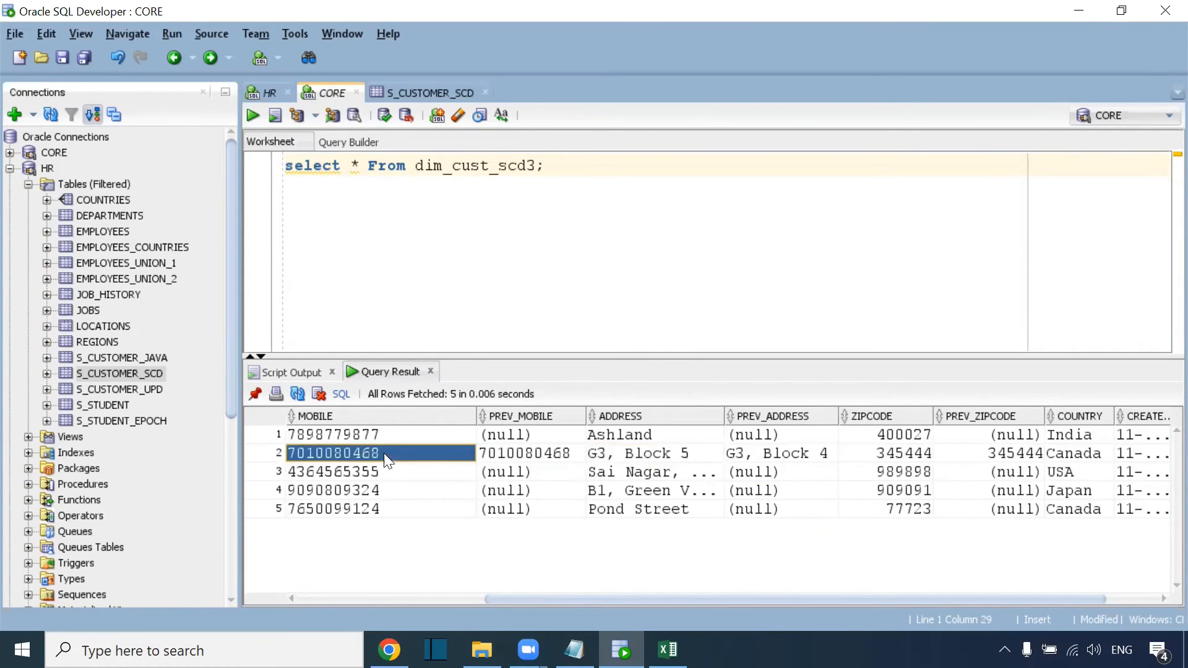
{"action": "left_click_drag", "start_coordinate": [557, 461], "coordinate": [416, 455]}
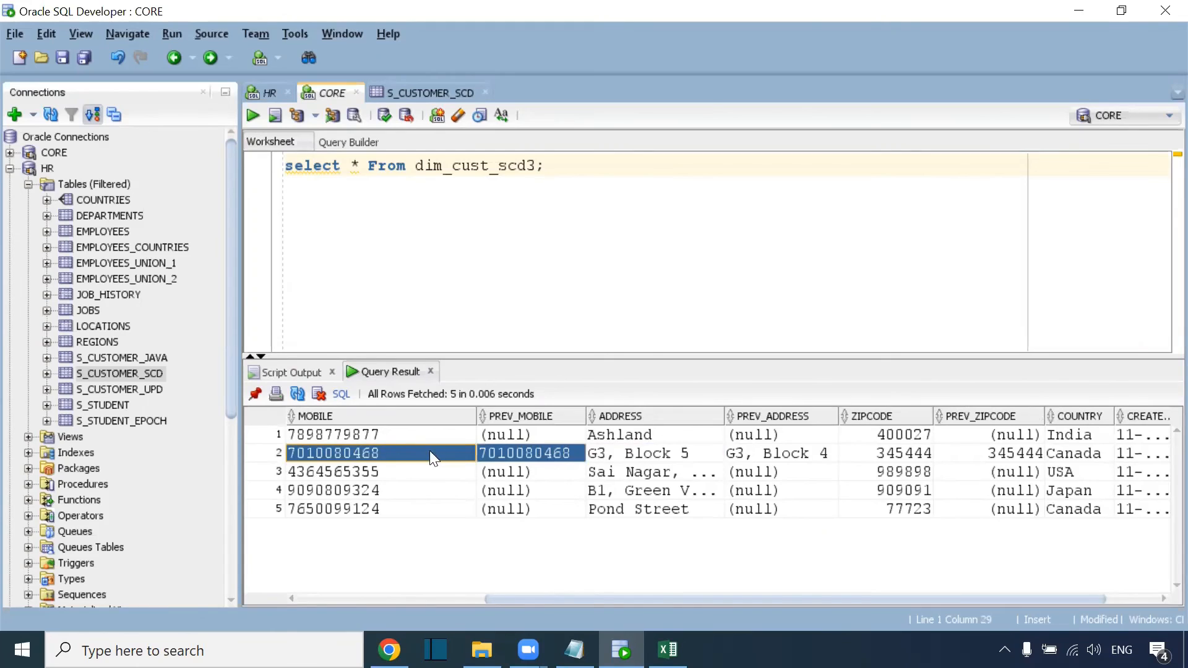
{"action": "left_click_drag", "start_coordinate": [607, 463], "coordinate": [807, 465]}
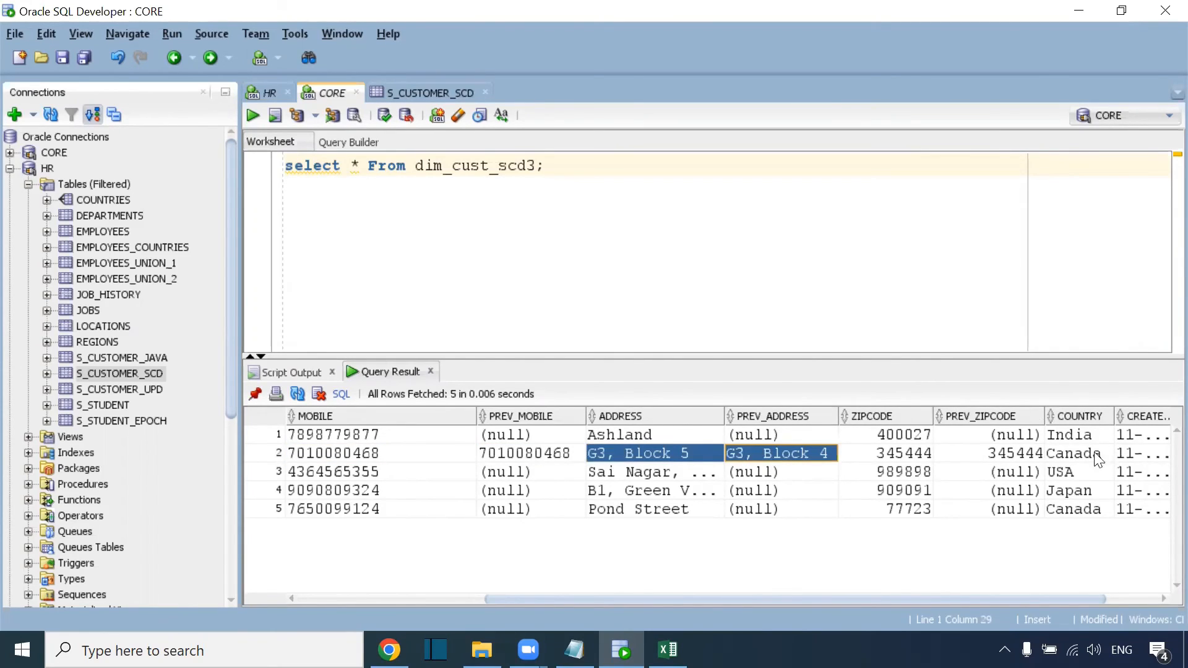
{"action": "left_click_drag", "start_coordinate": [891, 453], "coordinate": [1153, 455]}
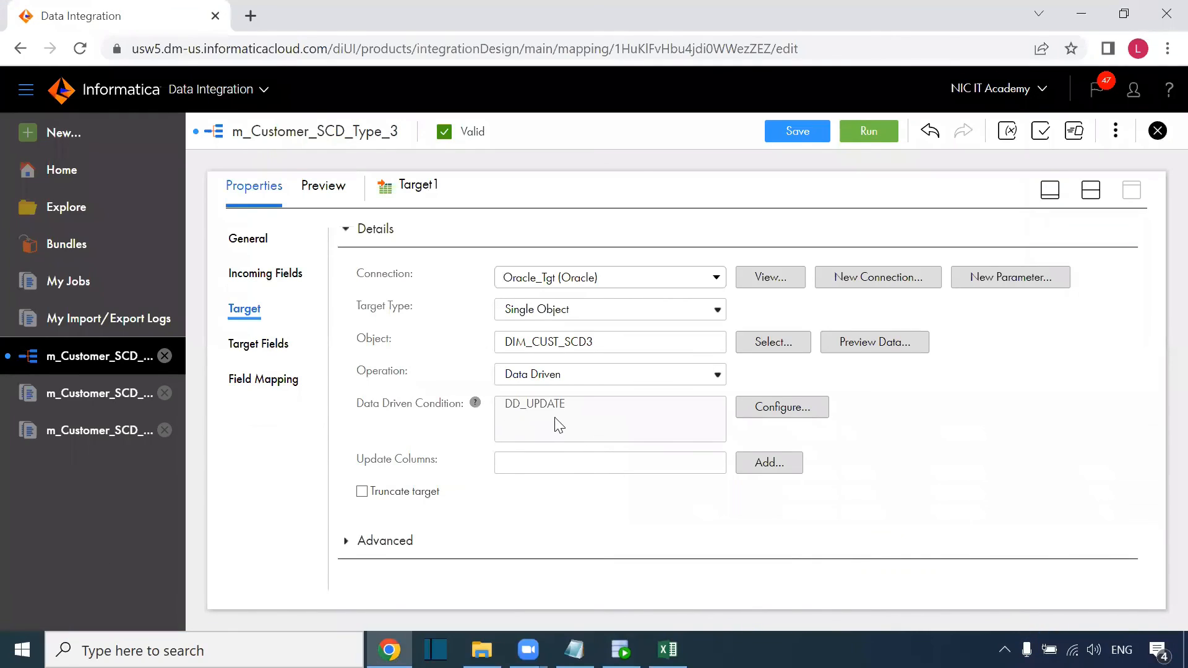
{"action": "left_click", "coordinate": [282, 387]}
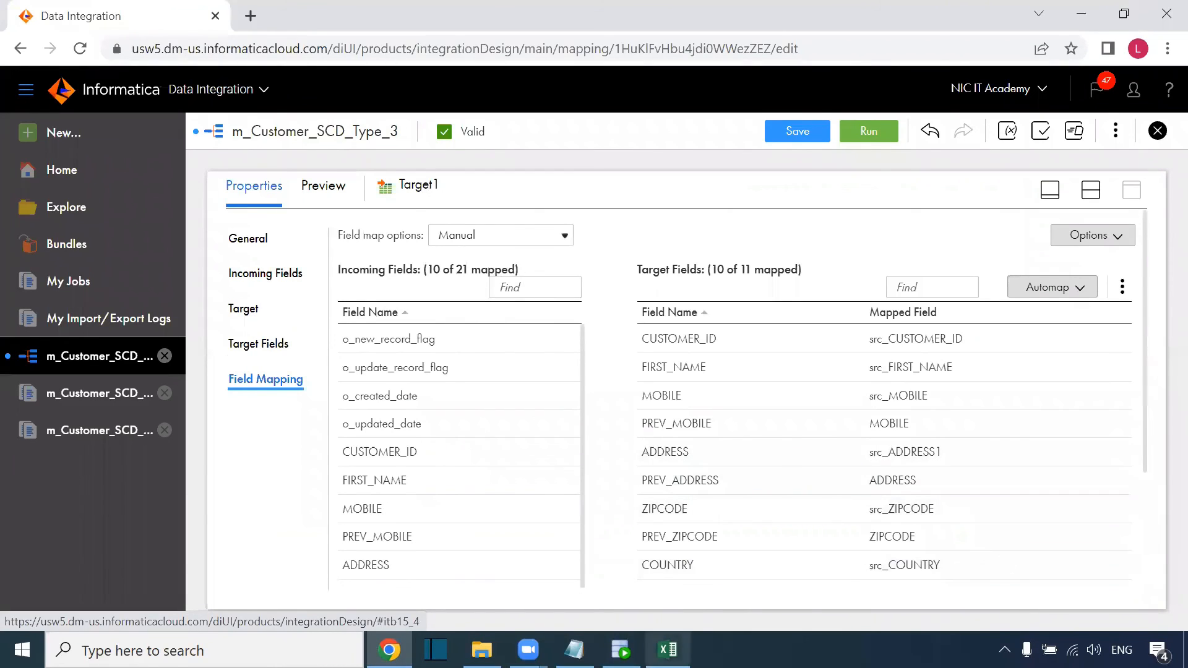
Match the Excel sheet's Cust_id columns against Target1's CUSTOMER_ID field mapping.
{"action": "key", "text": "alt+Tab"}
{"action": "left_click_drag", "start_coordinate": [84, 290], "coordinate": [77, 434]}
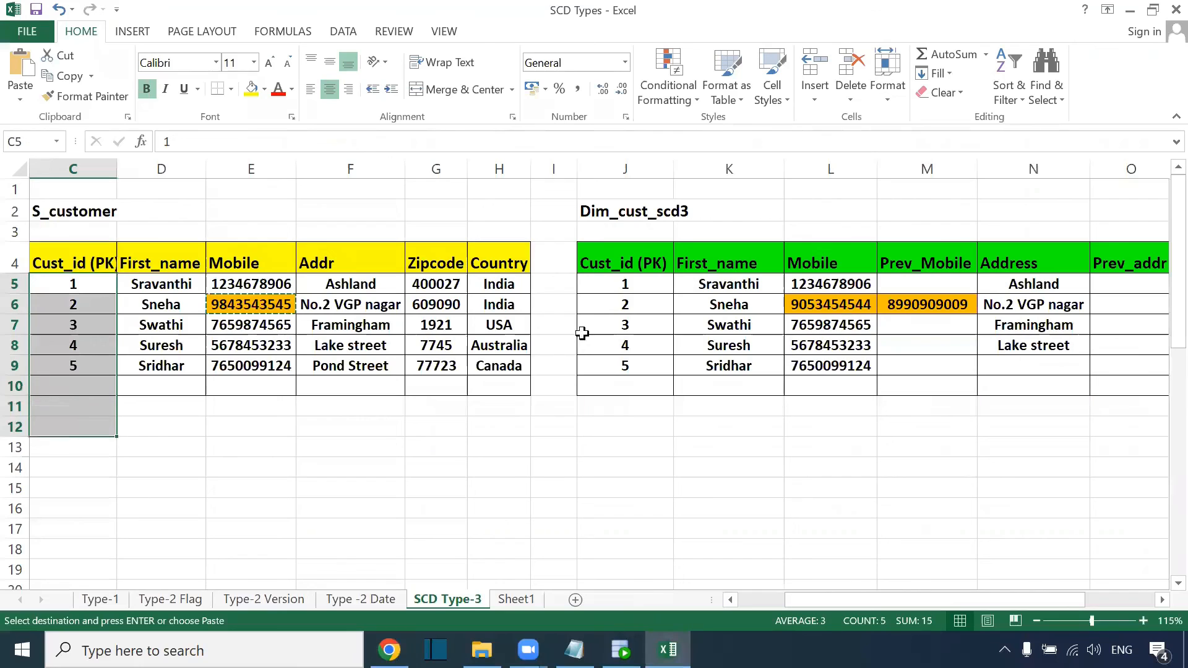
{"action": "left_click_drag", "start_coordinate": [631, 285], "coordinate": [630, 389]}
{"action": "left_click", "coordinate": [638, 252]}
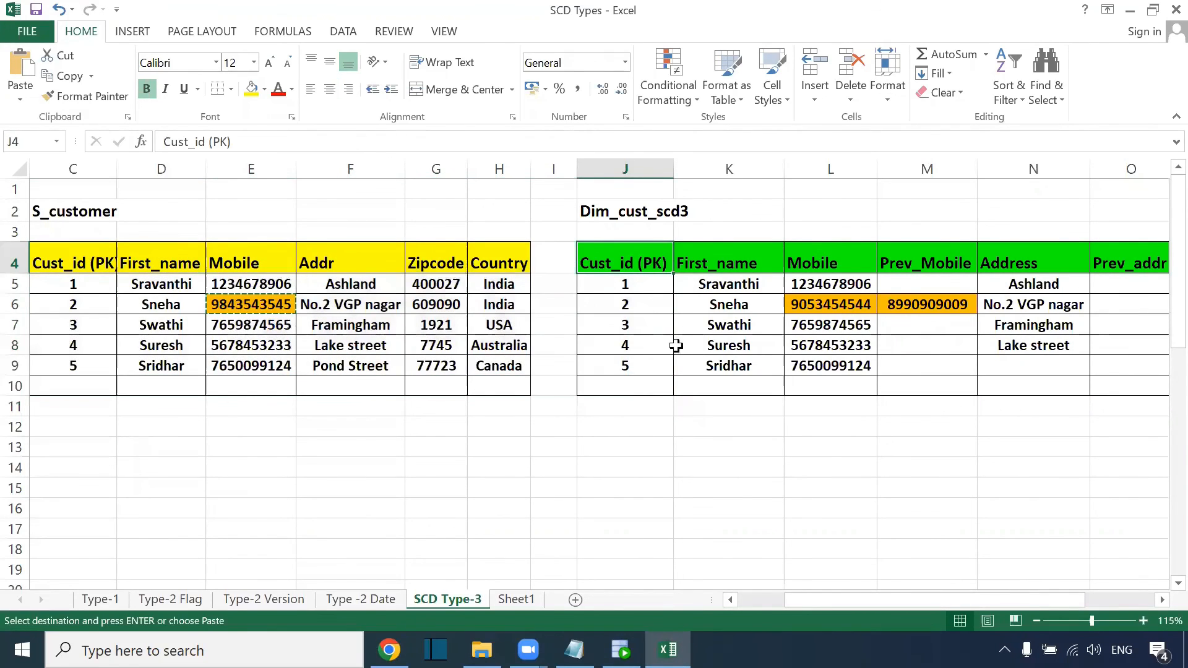
{"action": "key", "text": "alt+Tab"}
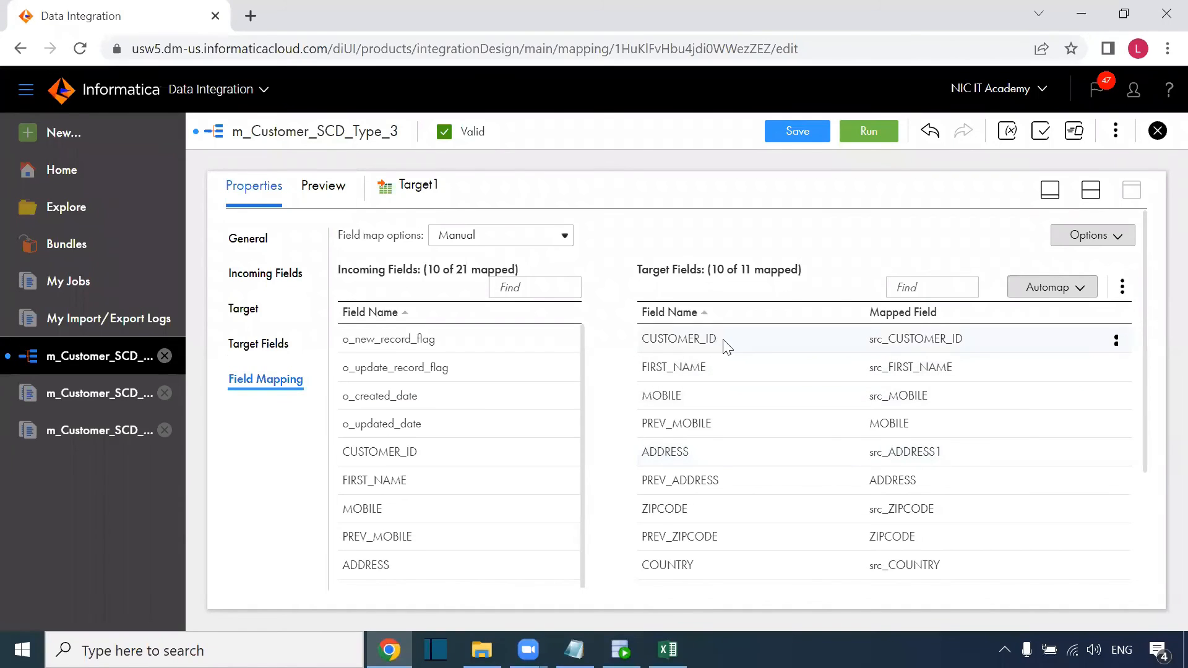
{"action": "left_click_drag", "start_coordinate": [727, 346], "coordinate": [641, 345]}
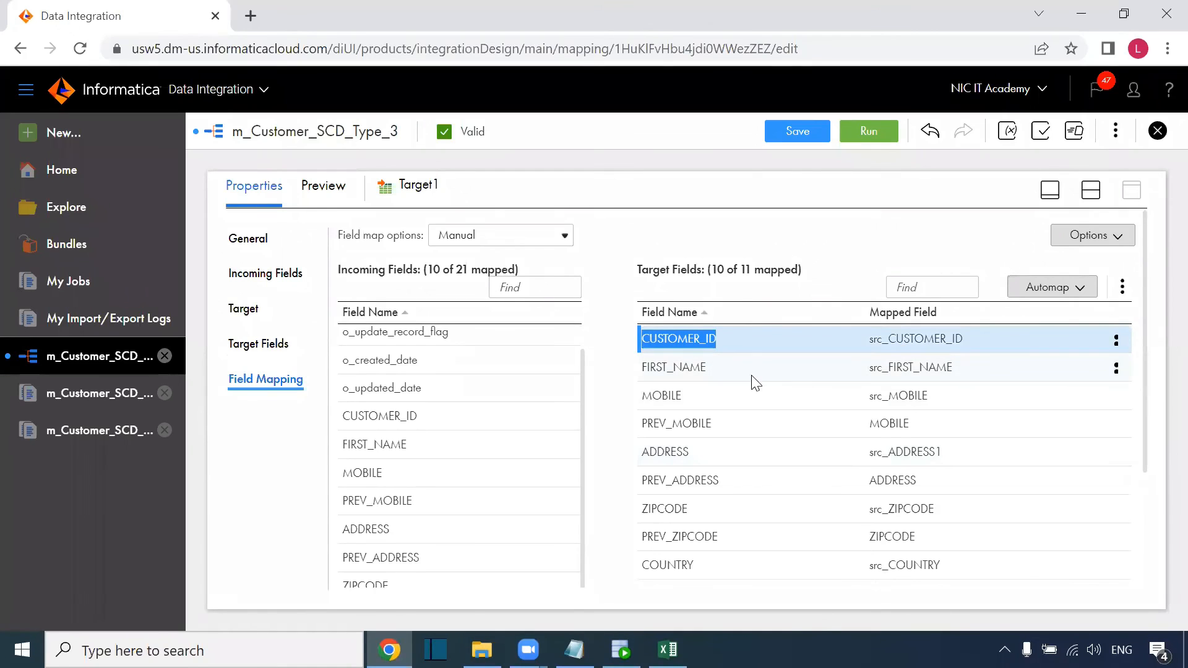
Compare the Excel First_name and Mobile columns with Target1's MOBILE field mapping.
{"action": "key", "text": "alt+Tab"}
{"action": "left_click_drag", "start_coordinate": [159, 265], "coordinate": [162, 389]}
{"action": "left_click_drag", "start_coordinate": [731, 233], "coordinate": [751, 416]}
{"action": "key", "text": "alt+Tab"}
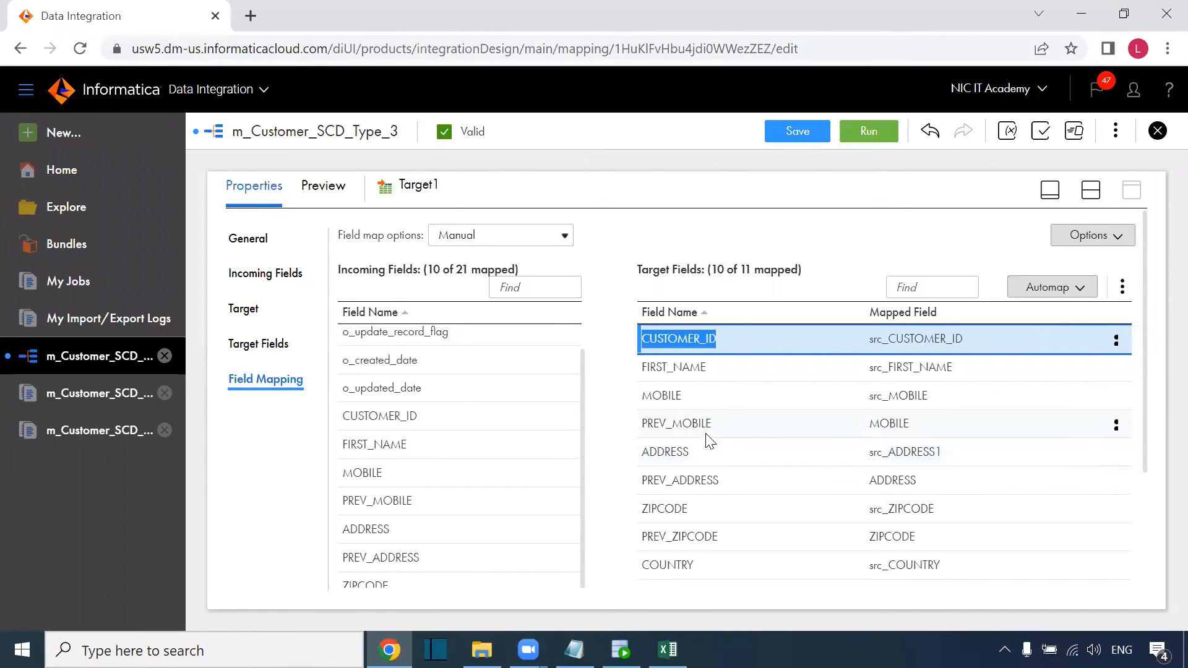
{"action": "left_click_drag", "start_coordinate": [683, 396], "coordinate": [644, 397]}
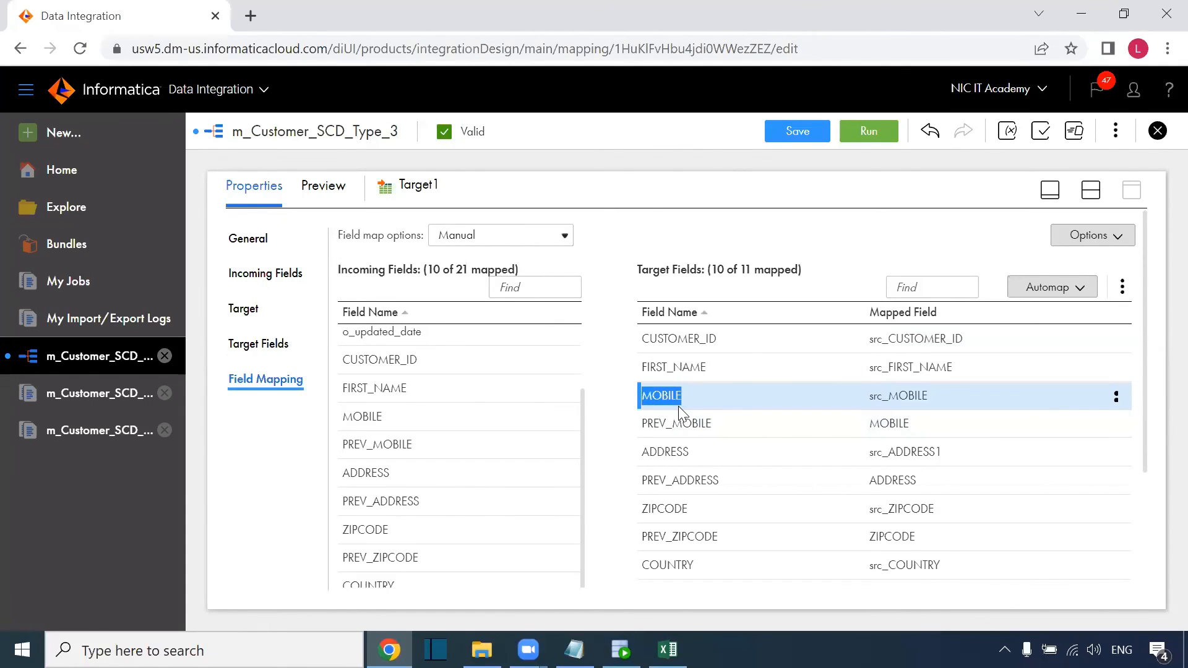
{"action": "key", "text": "alt+Tab"}
{"action": "left_click_drag", "start_coordinate": [829, 230], "coordinate": [842, 449]}
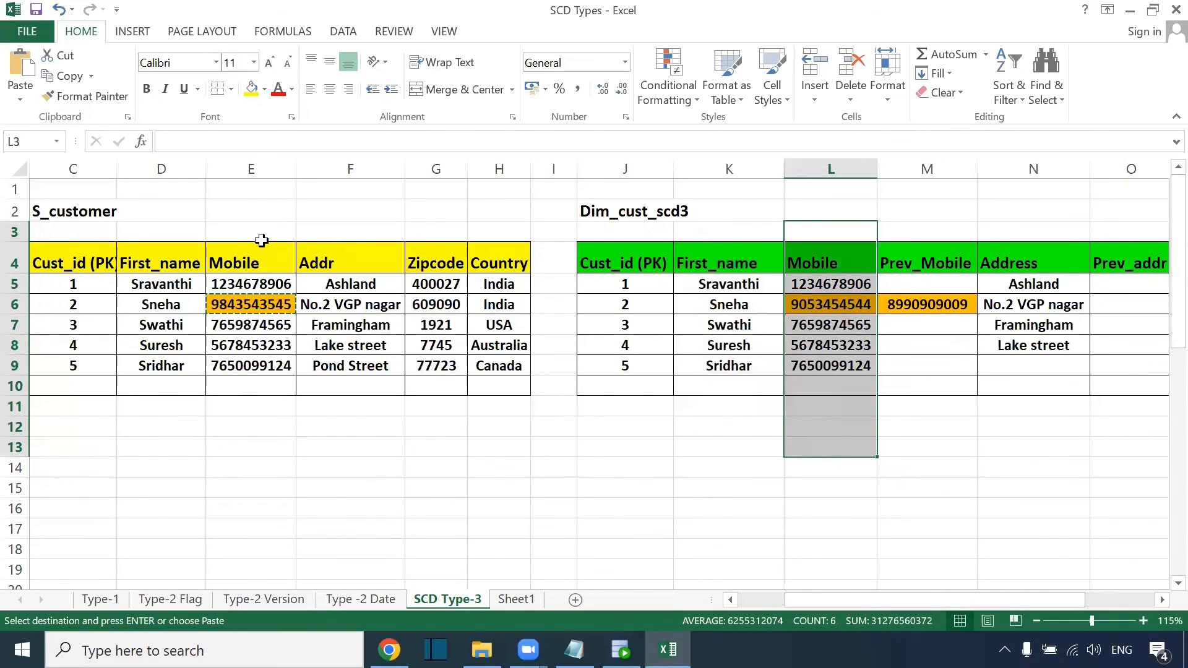
{"action": "left_click_drag", "start_coordinate": [261, 240], "coordinate": [252, 411]}
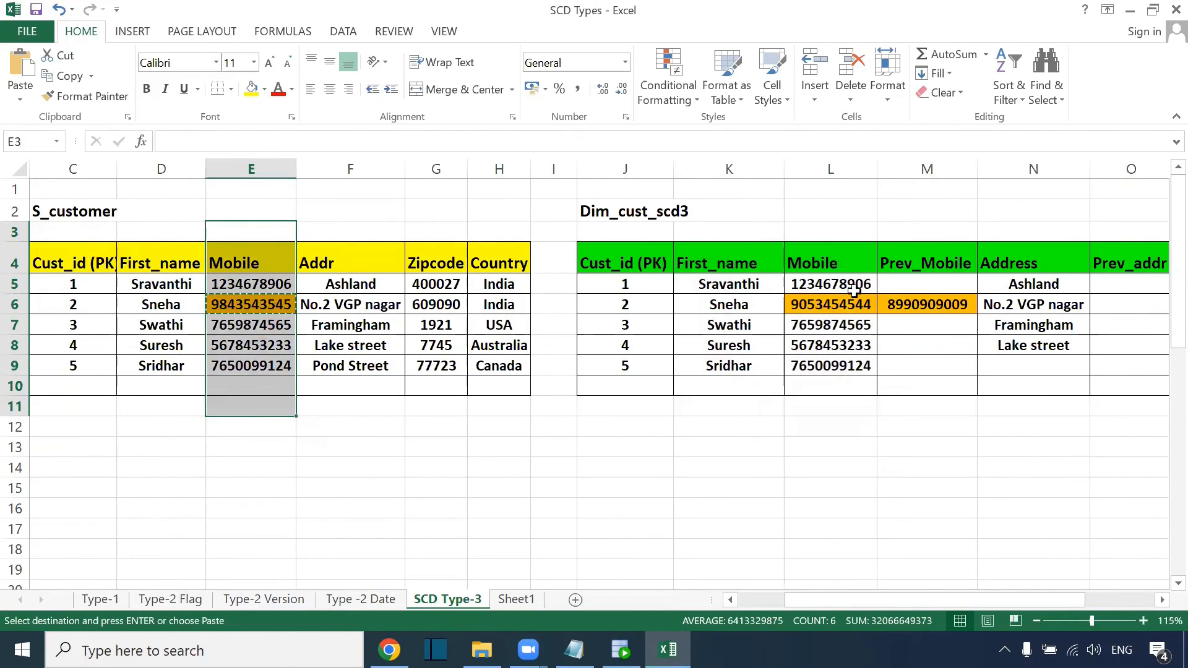
{"action": "left_click", "coordinate": [265, 304]}
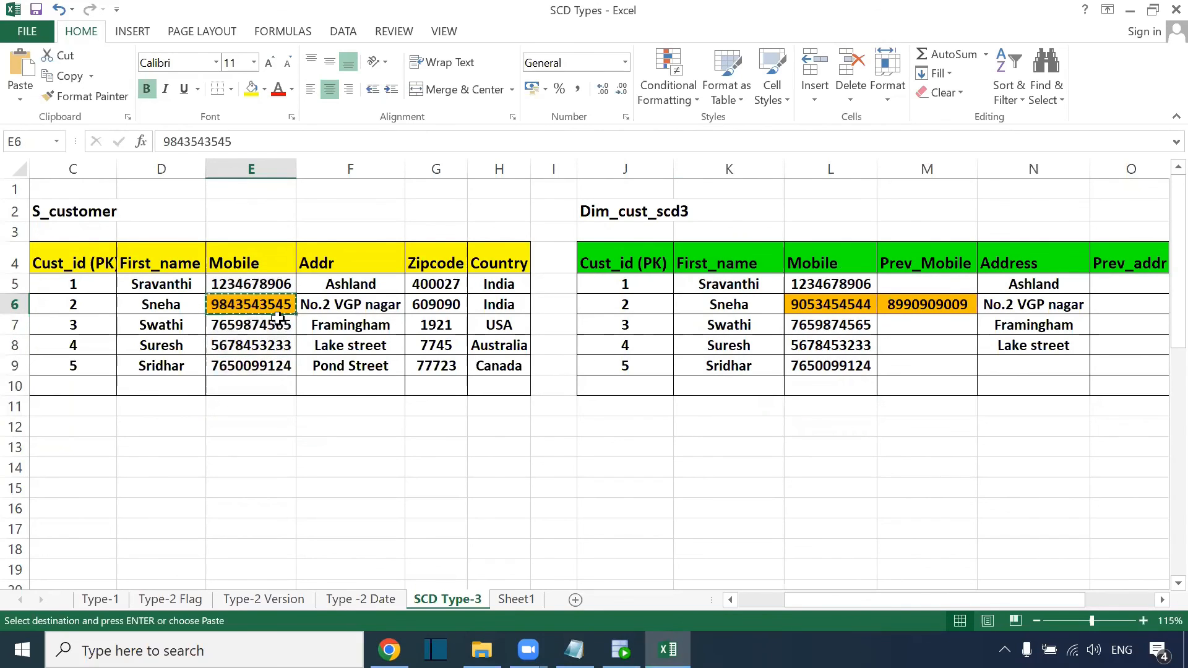
{"action": "left_click", "coordinate": [825, 307]}
{"action": "key", "text": "ctrl+v"}
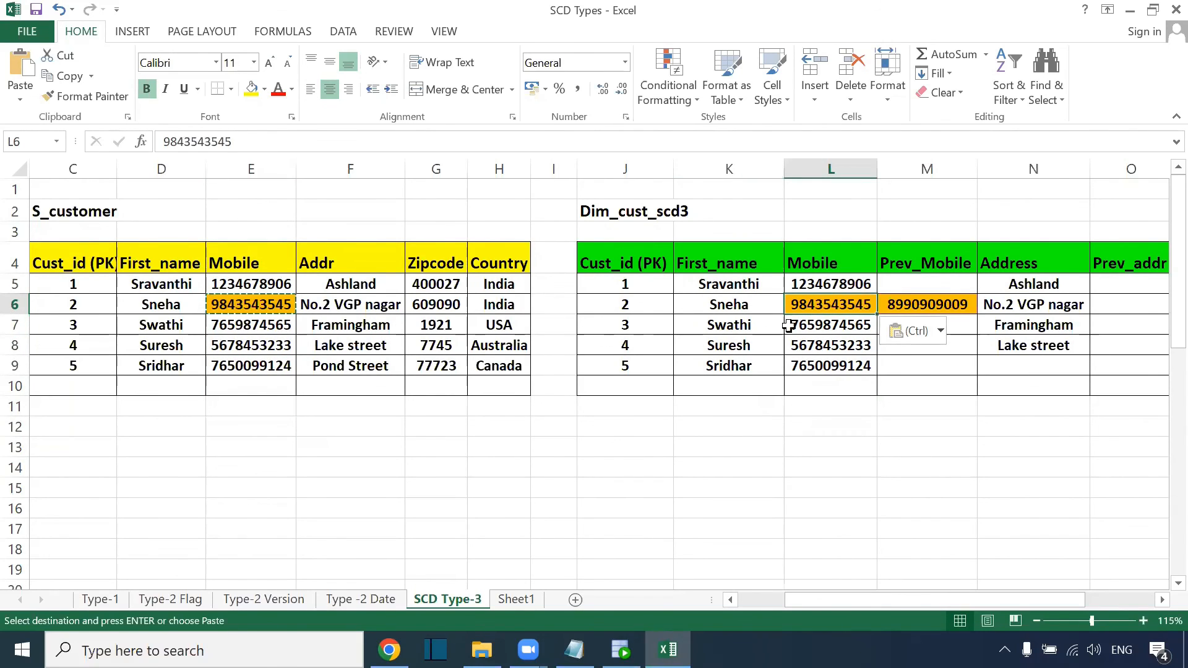
{"action": "left_click_drag", "start_coordinate": [833, 219], "coordinate": [834, 436]}
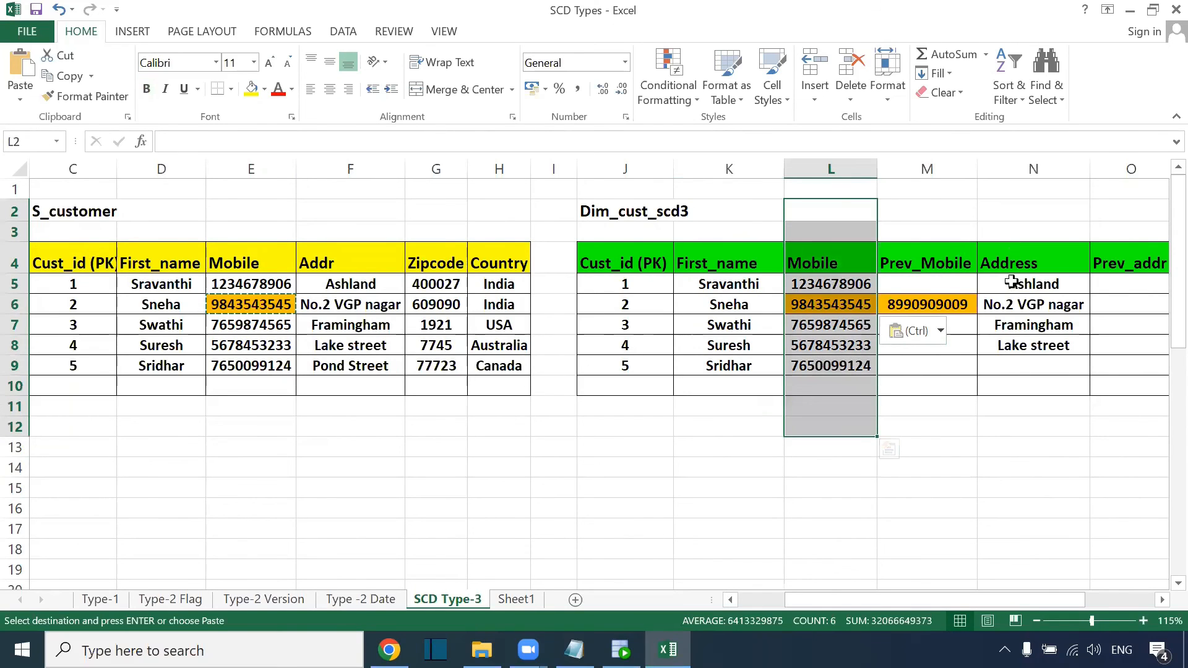
{"action": "left_click_drag", "start_coordinate": [1015, 230], "coordinate": [1033, 468]}
{"action": "left_click_drag", "start_coordinate": [910, 602], "coordinate": [979, 601]}
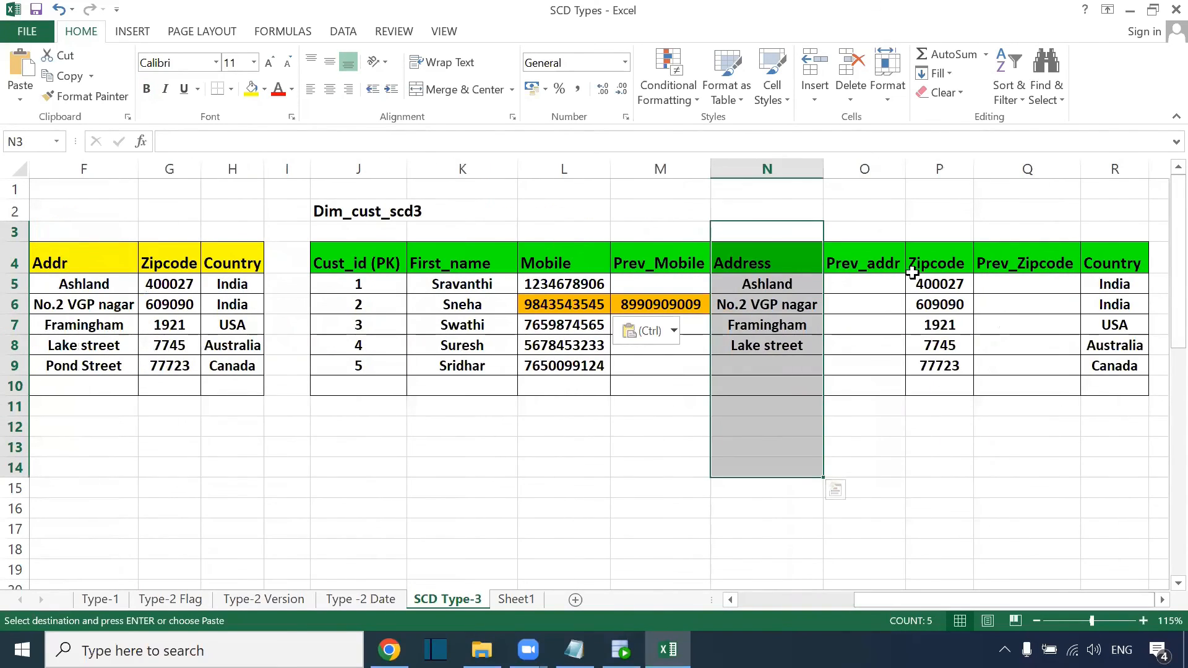
{"action": "left_click_drag", "start_coordinate": [940, 230], "coordinate": [942, 451]}
{"action": "key", "text": "alt+Tab"}
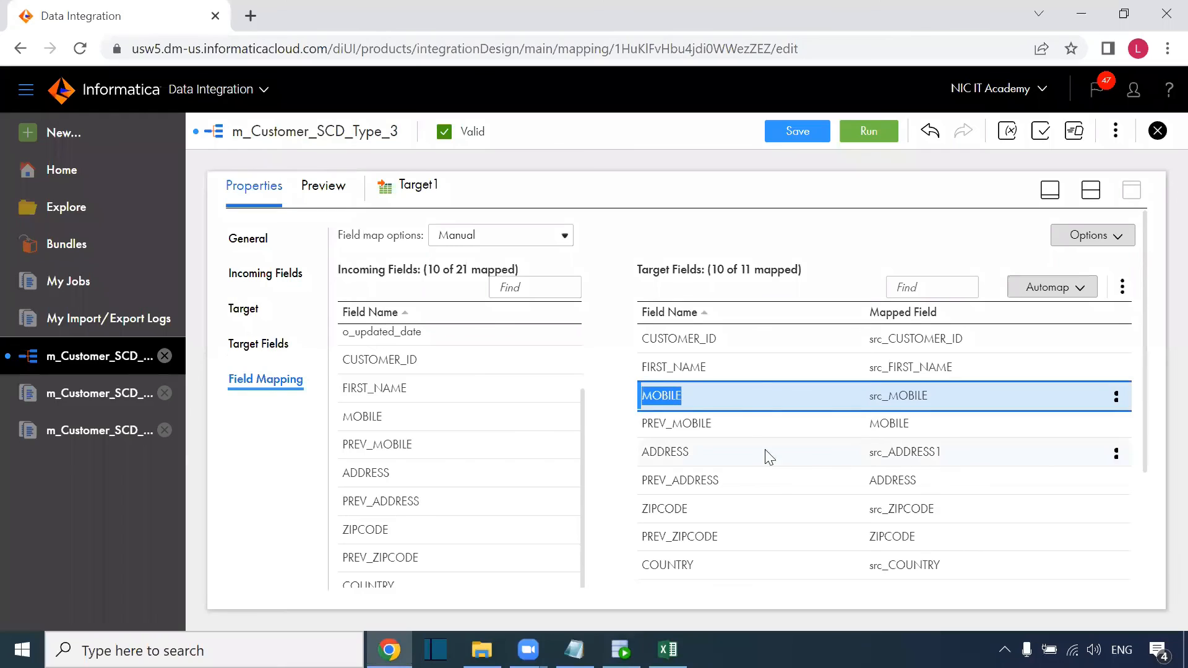
Verify MOBILE, ADDRESS, ZIPCODE map from src_MOBILE, src_ADDRESS1, src_ZIPCODE, and PREV_MOBILE from MOBILE.
{"action": "left_click_drag", "start_coordinate": [932, 398], "coordinate": [874, 395]}
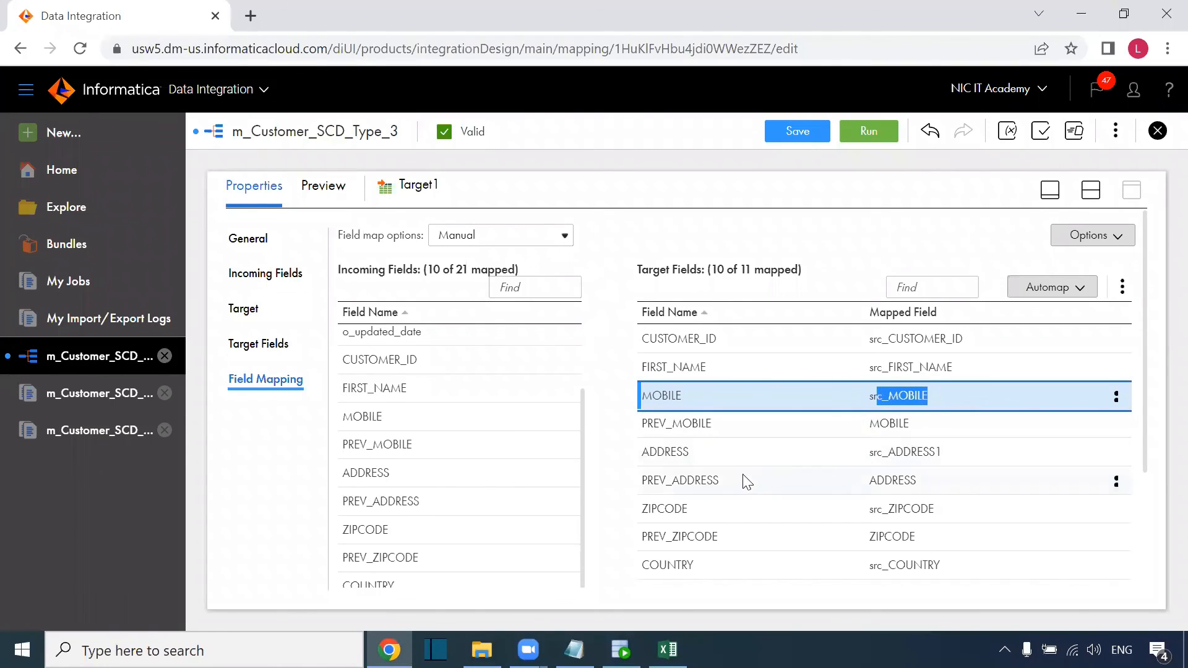
{"action": "left_click_drag", "start_coordinate": [863, 458], "coordinate": [954, 454]}
{"action": "left_click_drag", "start_coordinate": [936, 511], "coordinate": [875, 518]}
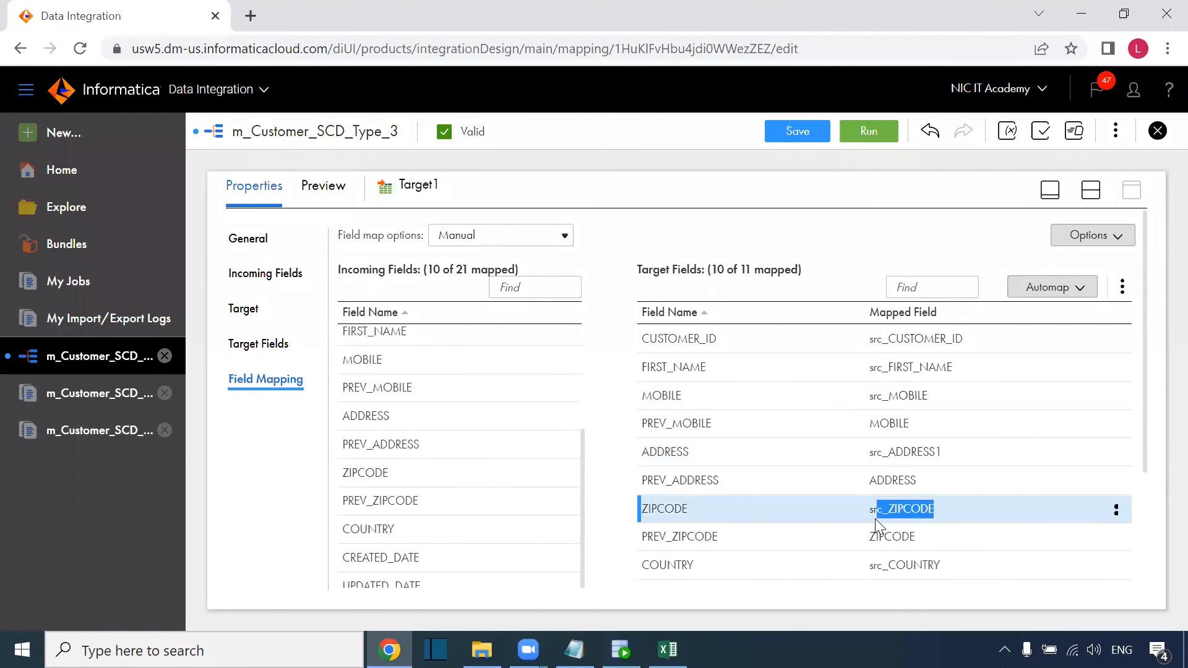
{"action": "scroll", "coordinate": [874, 557], "scroll_direction": "down", "scroll_amount": 1}
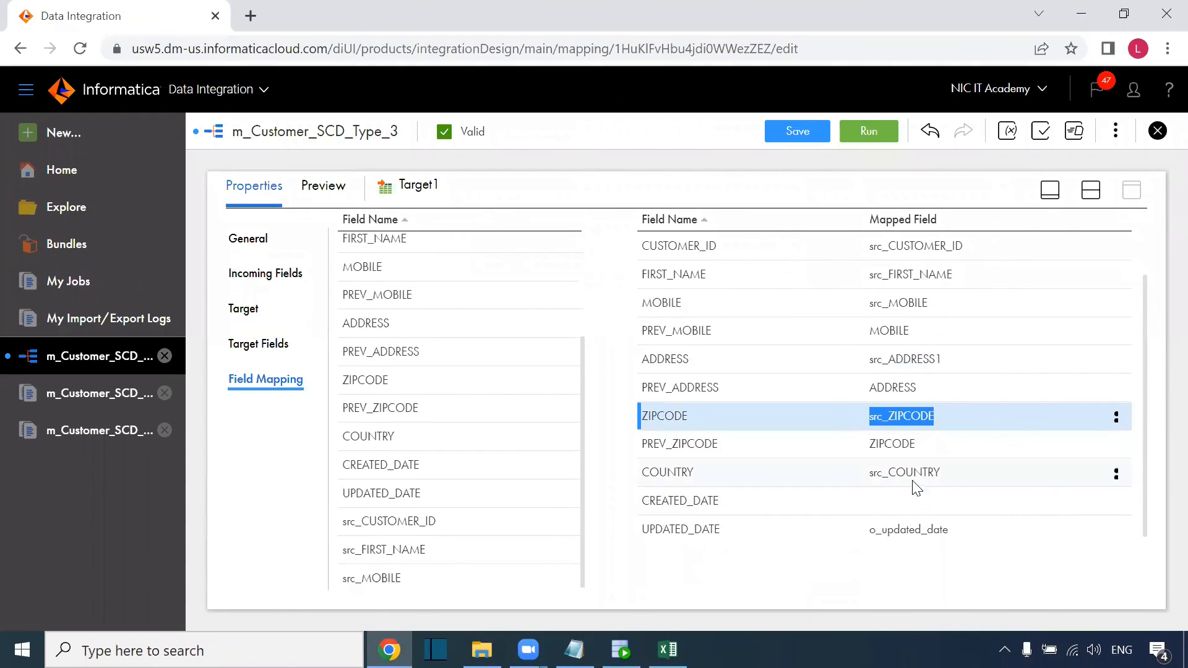
{"action": "scroll", "coordinate": [898, 461], "scroll_direction": "up", "scroll_amount": 1}
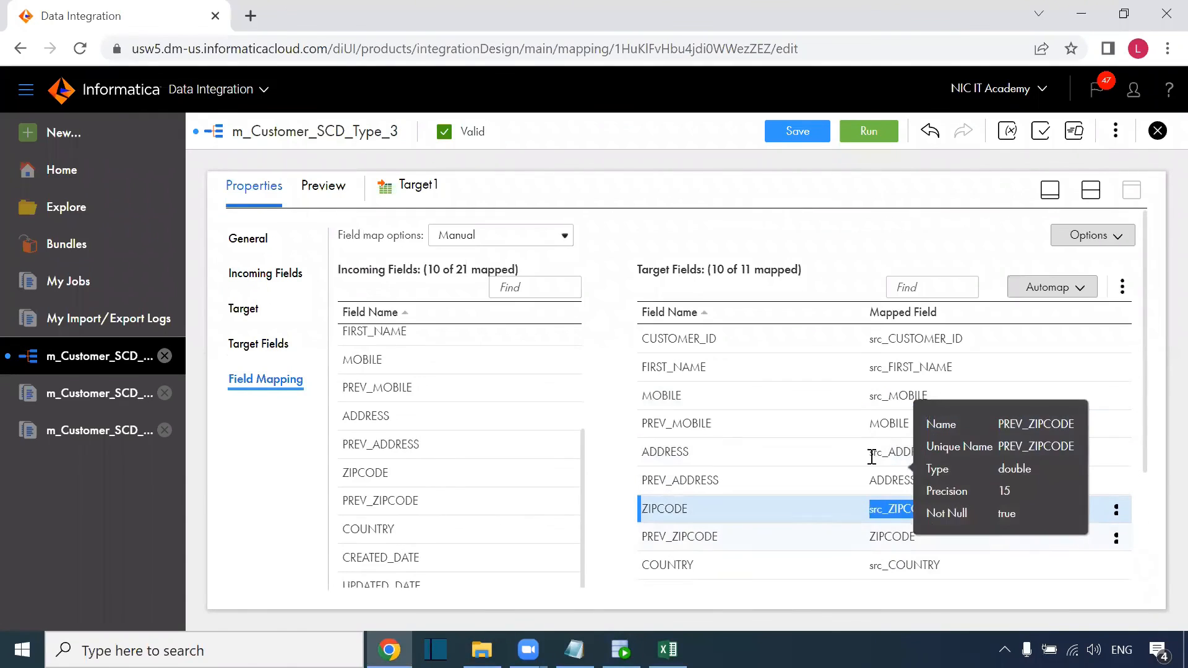
{"action": "left_click_drag", "start_coordinate": [643, 426], "coordinate": [732, 427]}
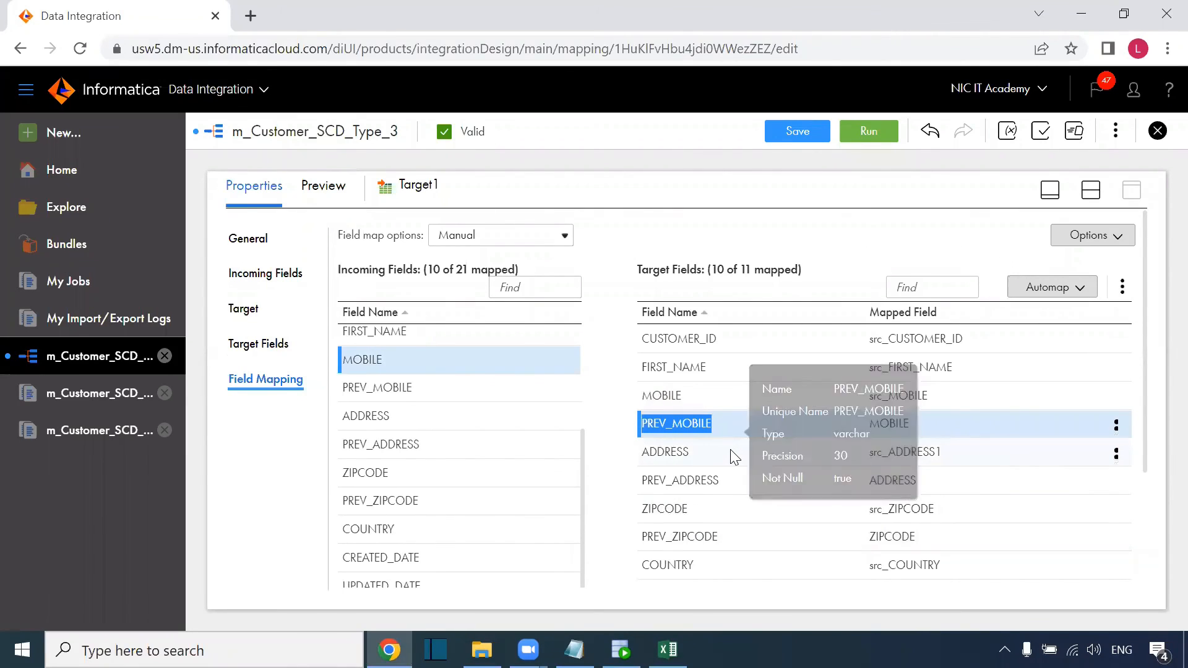
{"action": "key", "text": "alt+Tab"}
{"action": "left_click_drag", "start_coordinate": [683, 233], "coordinate": [689, 451]}
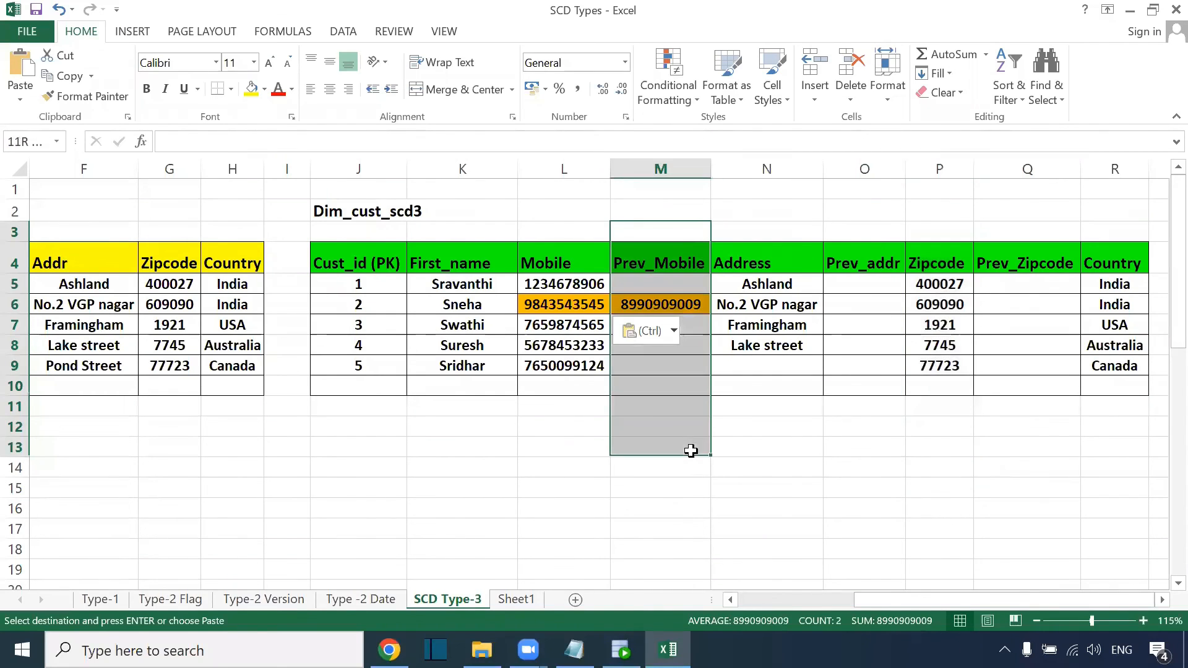
{"action": "left_click_drag", "start_coordinate": [560, 233], "coordinate": [557, 419]}
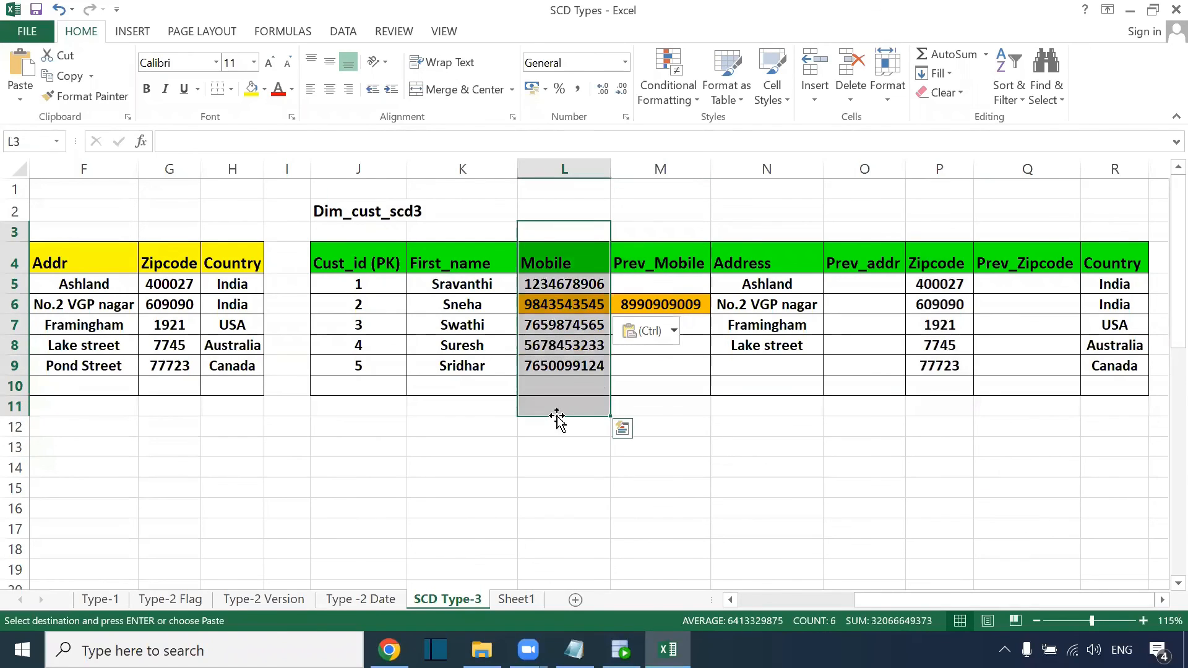
{"action": "left_click", "coordinate": [566, 305]}
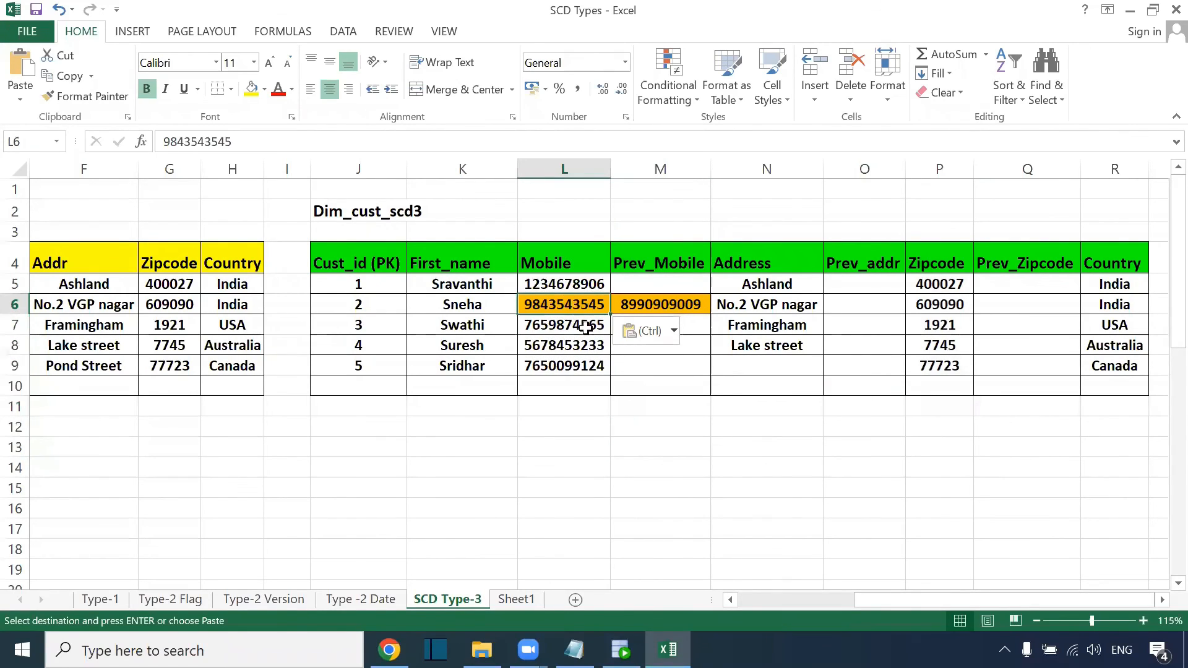
{"action": "key", "text": "ctrl"}
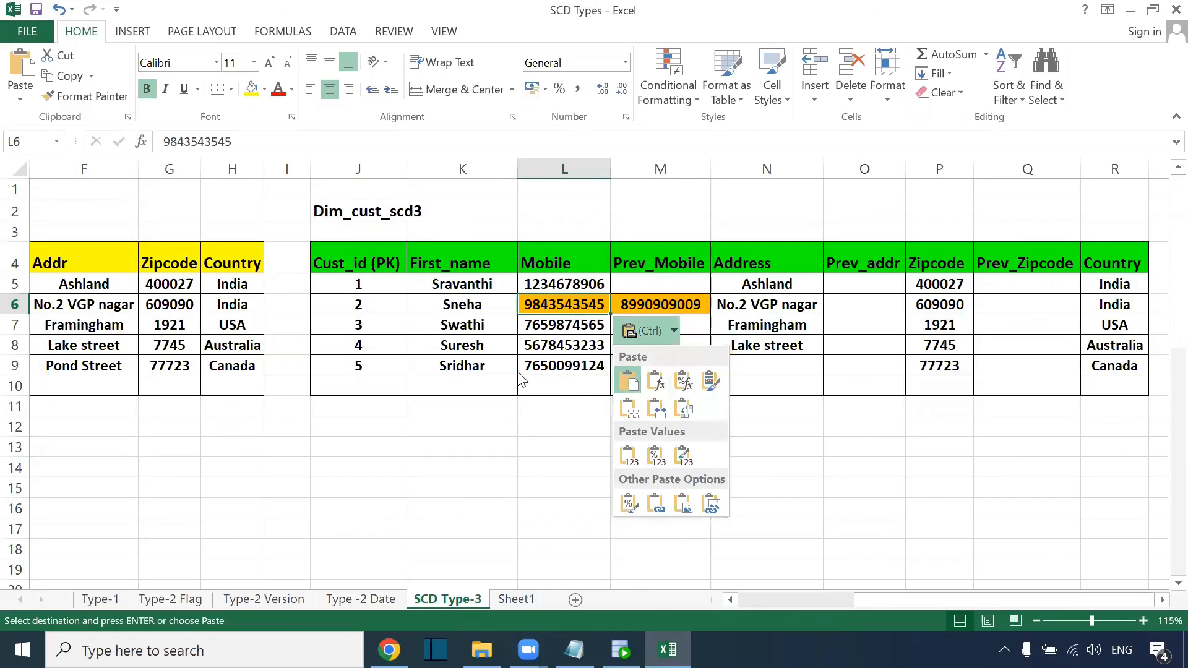
{"action": "left_click", "coordinate": [559, 392]}
{"action": "key", "text": "ctrl+z"}
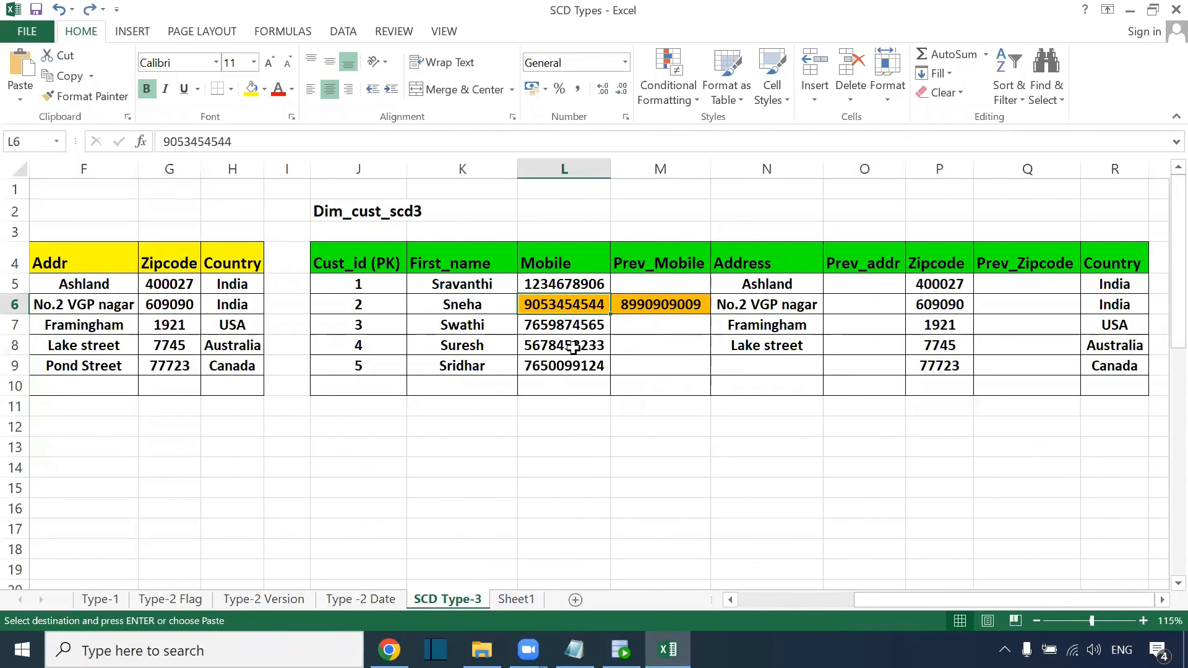
{"action": "key", "text": "Right"}
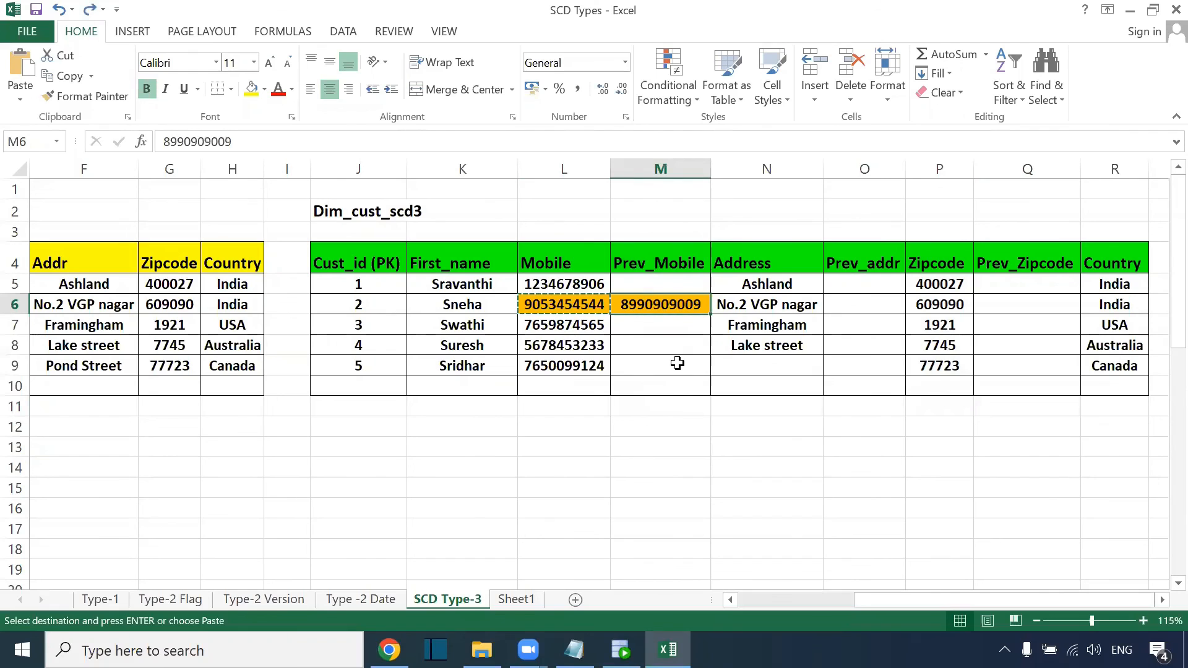
{"action": "key", "text": "ctrl+v"}
{"action": "left_click_drag", "start_coordinate": [891, 600], "coordinate": [846, 598]}
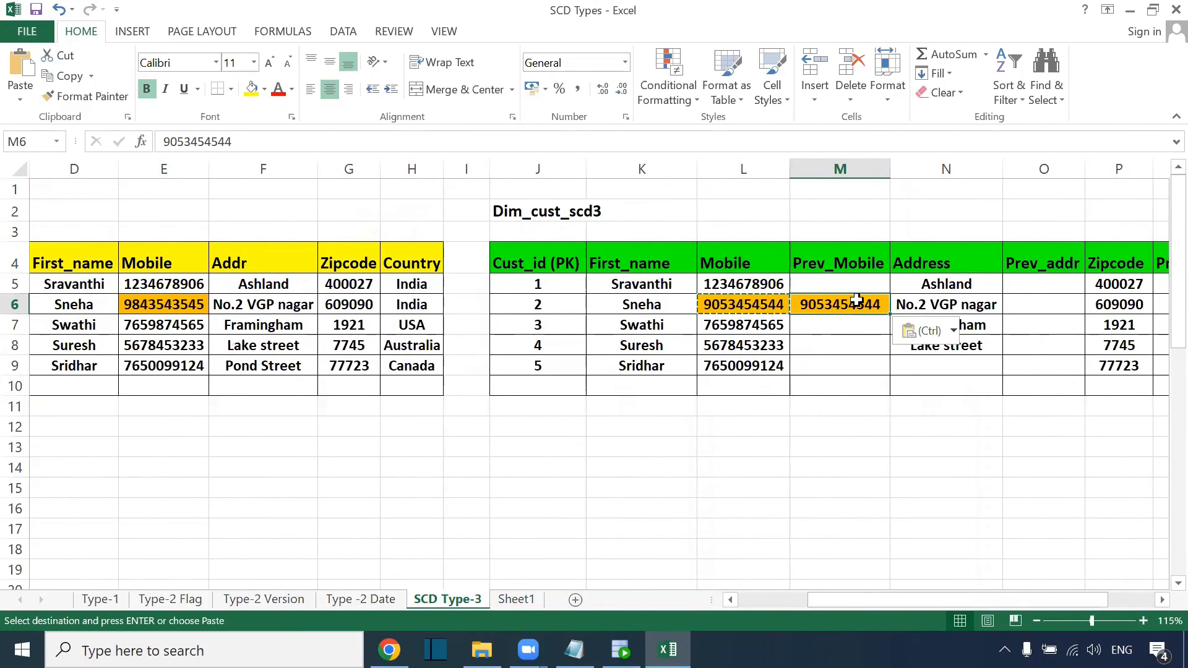
{"action": "left_click_drag", "start_coordinate": [718, 232], "coordinate": [714, 456]}
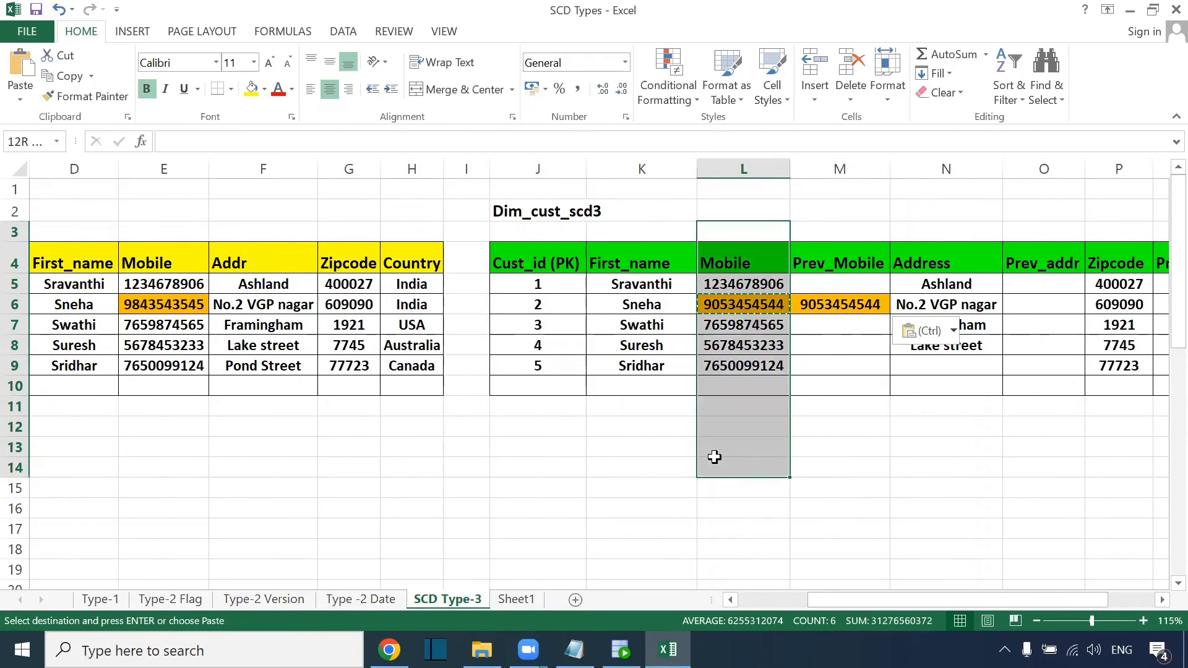
{"action": "left_click", "coordinate": [747, 234]}
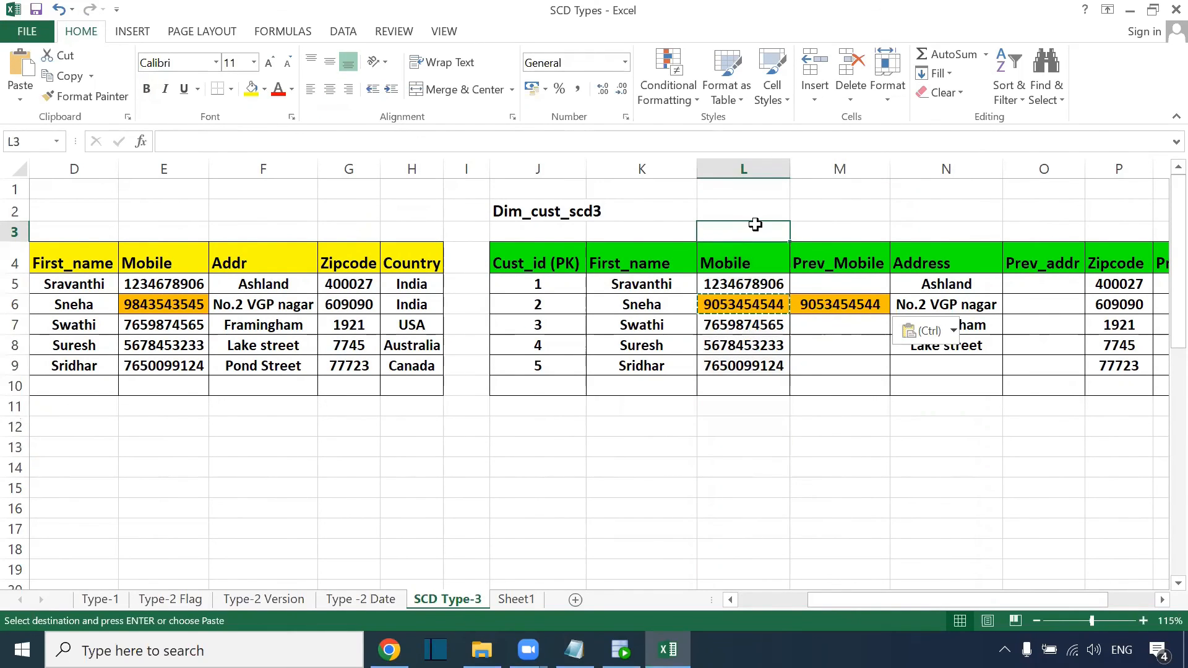
{"action": "type", "text": "I"}
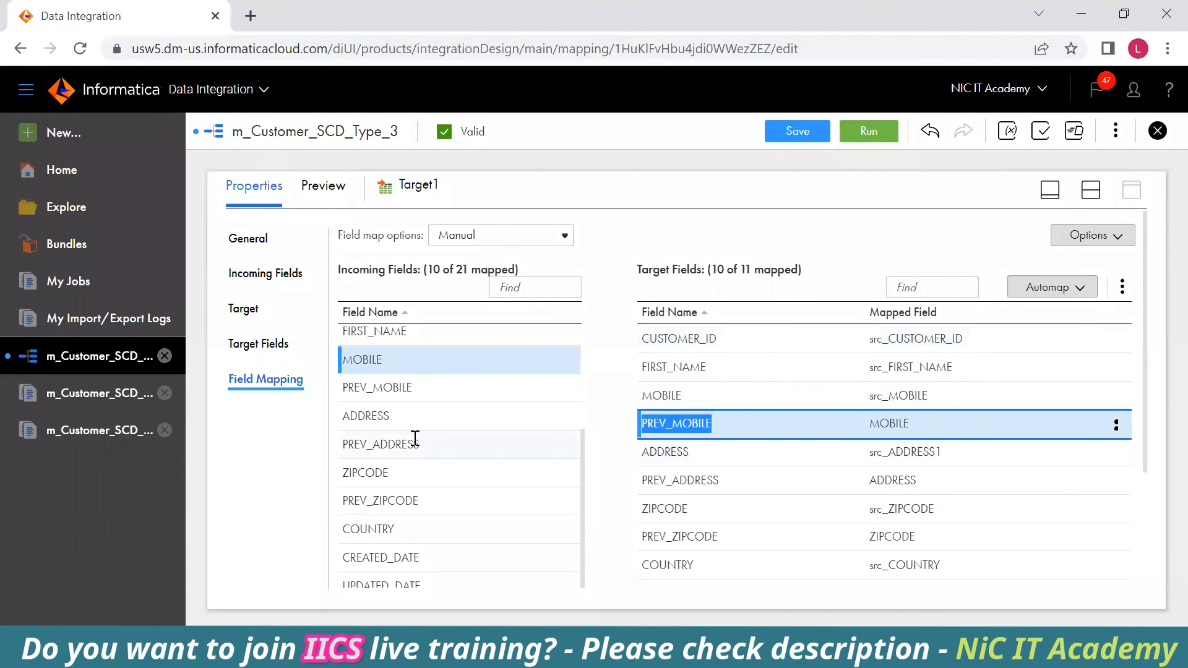
Confirm PREV_MOBILE, PREV_ADDRESS and PREV_ZIPCODE are fed by MOBILE, ADDRESS and ZIPCODE.
{"action": "scroll", "coordinate": [390, 395], "scroll_direction": "down", "scroll_amount": 1}
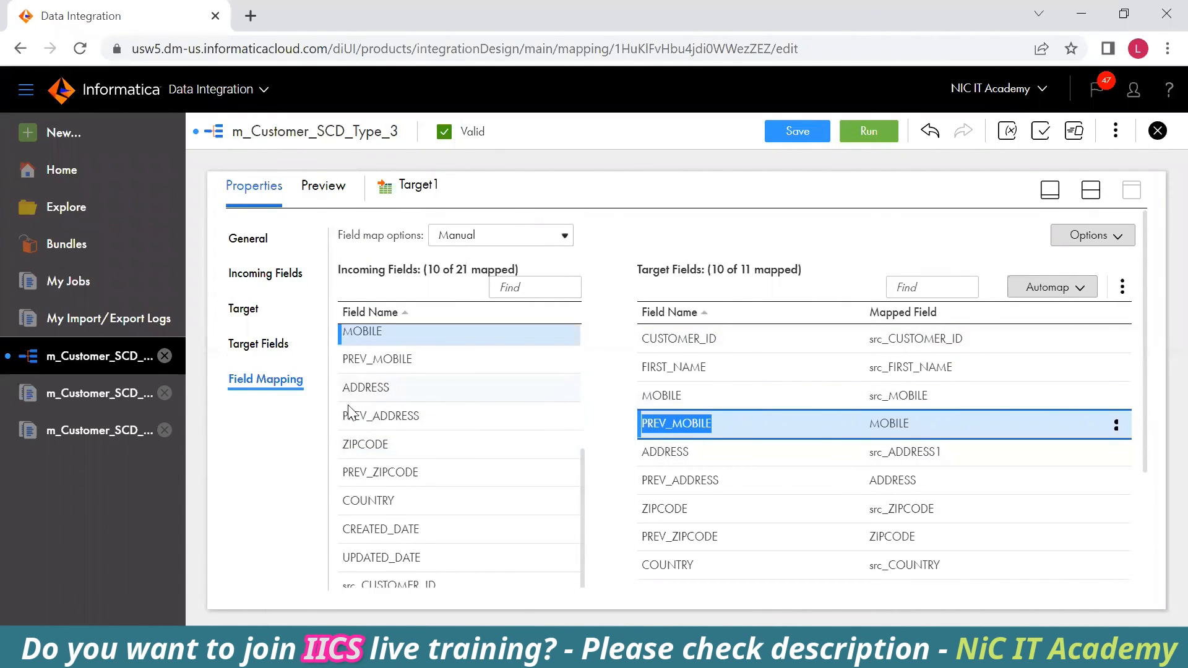
{"action": "scroll", "coordinate": [348, 469], "scroll_direction": "up", "scroll_amount": 3}
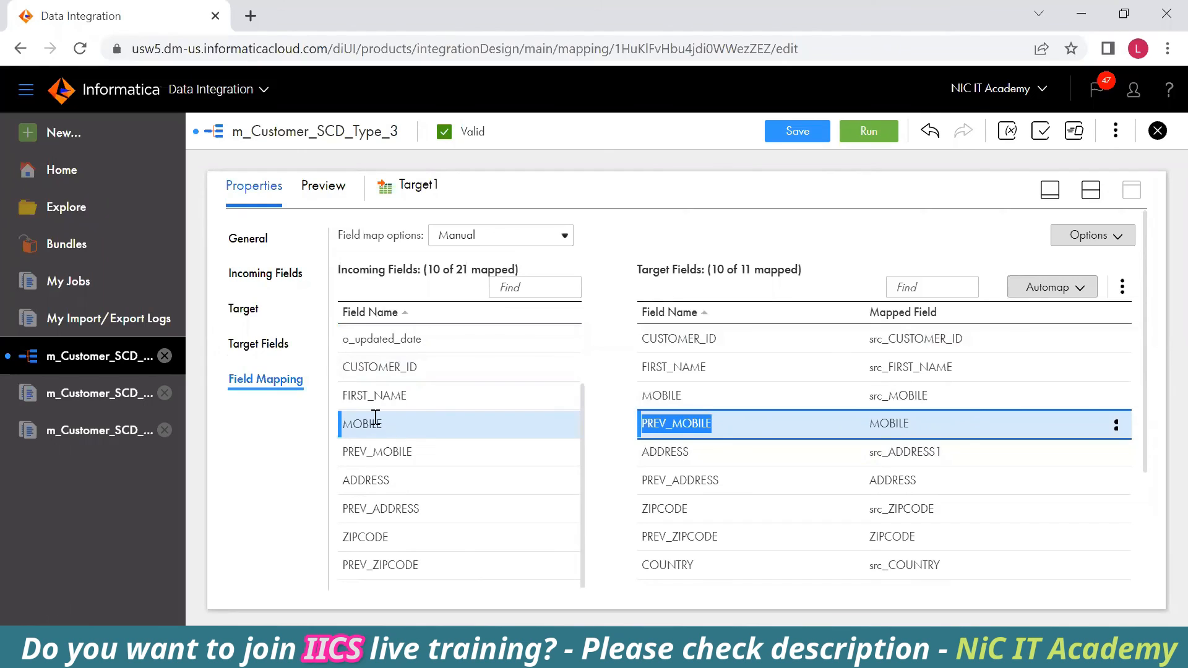
{"action": "left_click", "coordinate": [979, 430]}
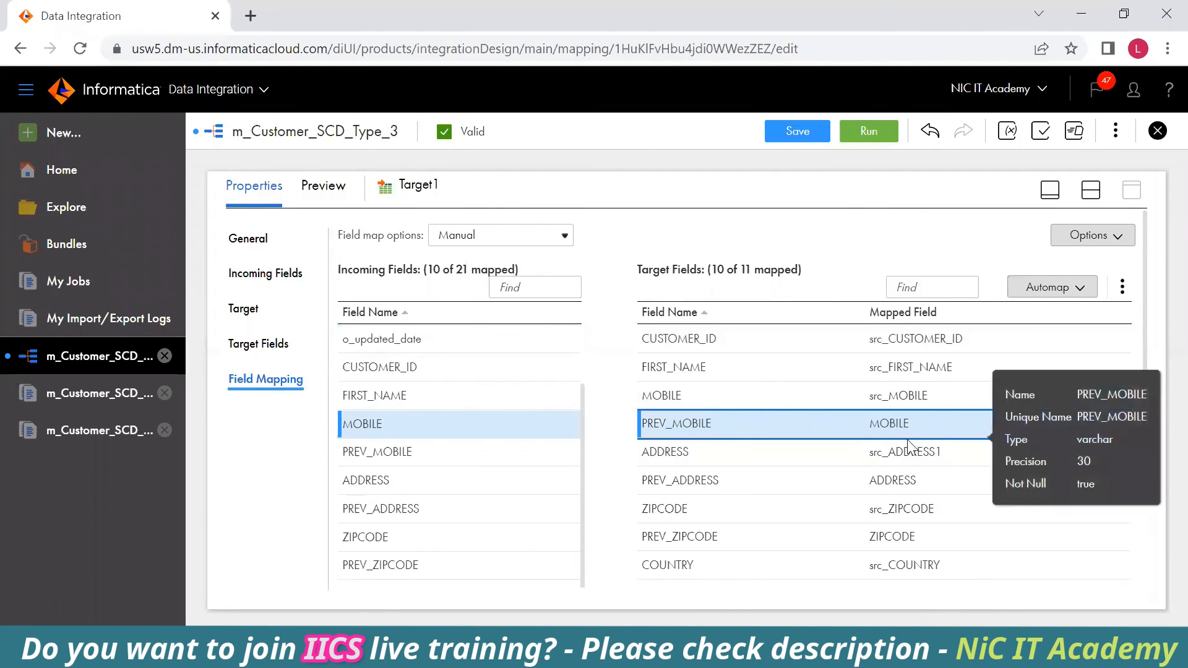
{"action": "left_click", "coordinate": [701, 459]}
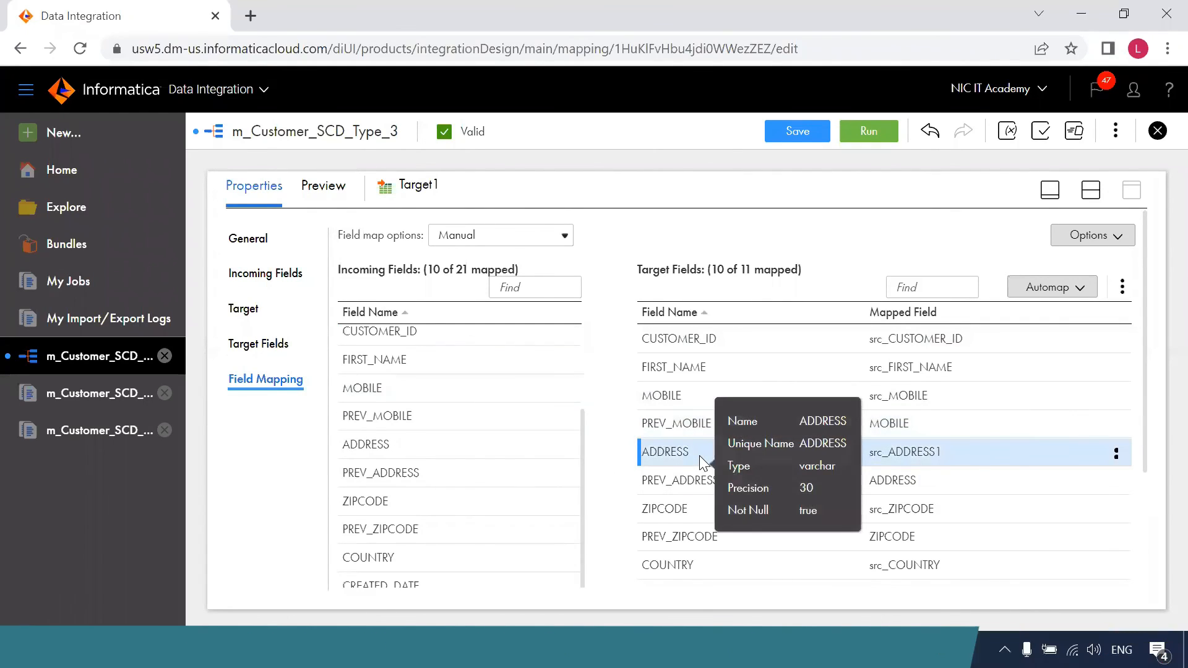
{"action": "left_click", "coordinate": [726, 480]}
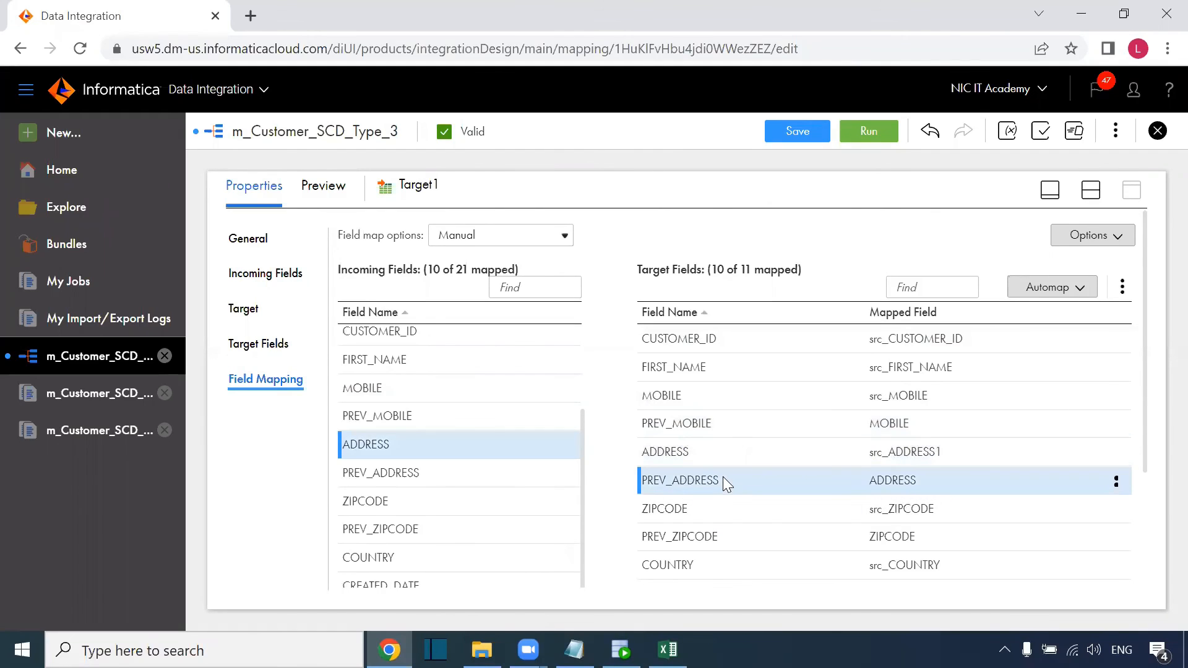
{"action": "left_click", "coordinate": [692, 513]}
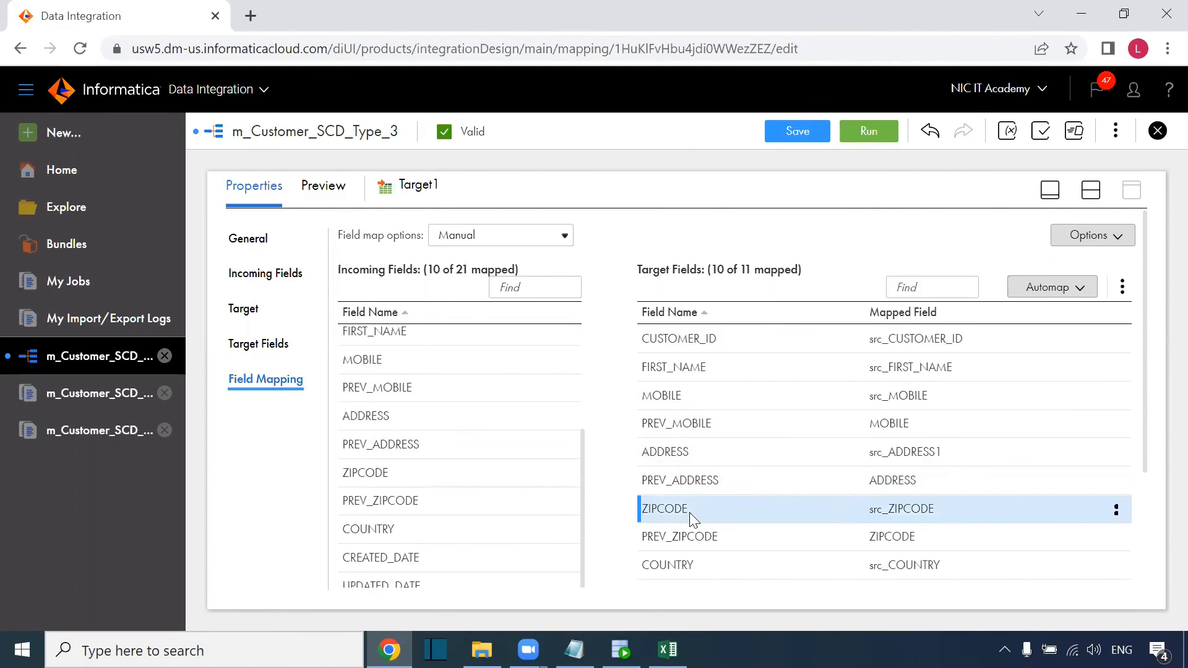
{"action": "left_click", "coordinate": [671, 540]}
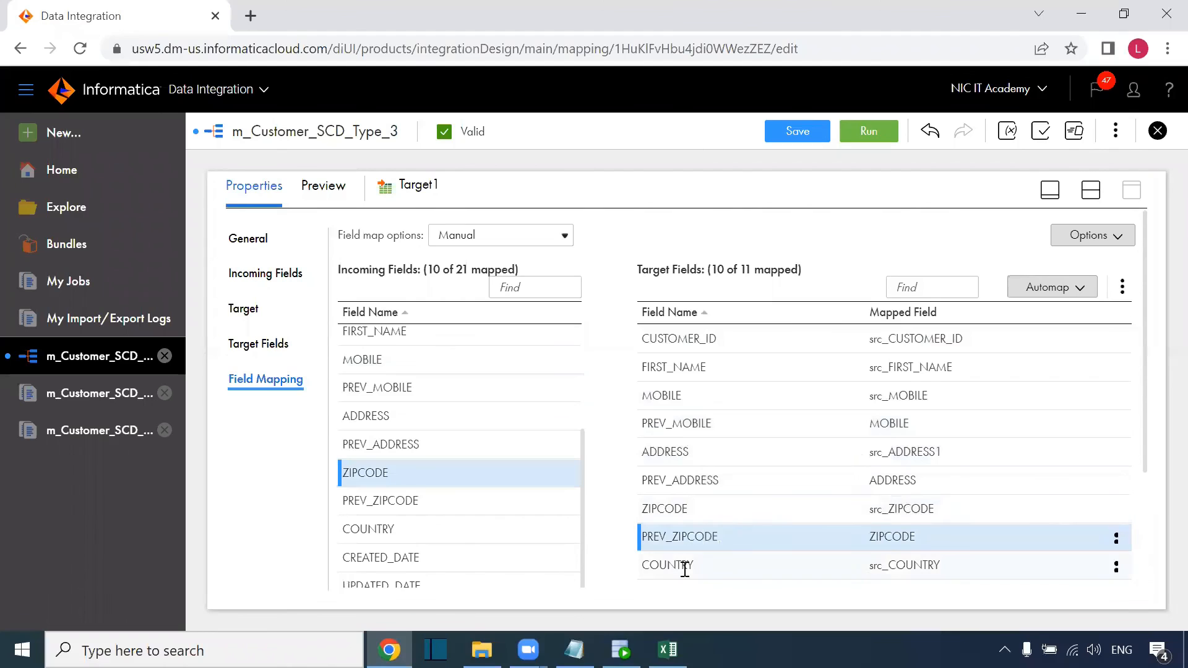
{"action": "left_click", "coordinate": [417, 448]}
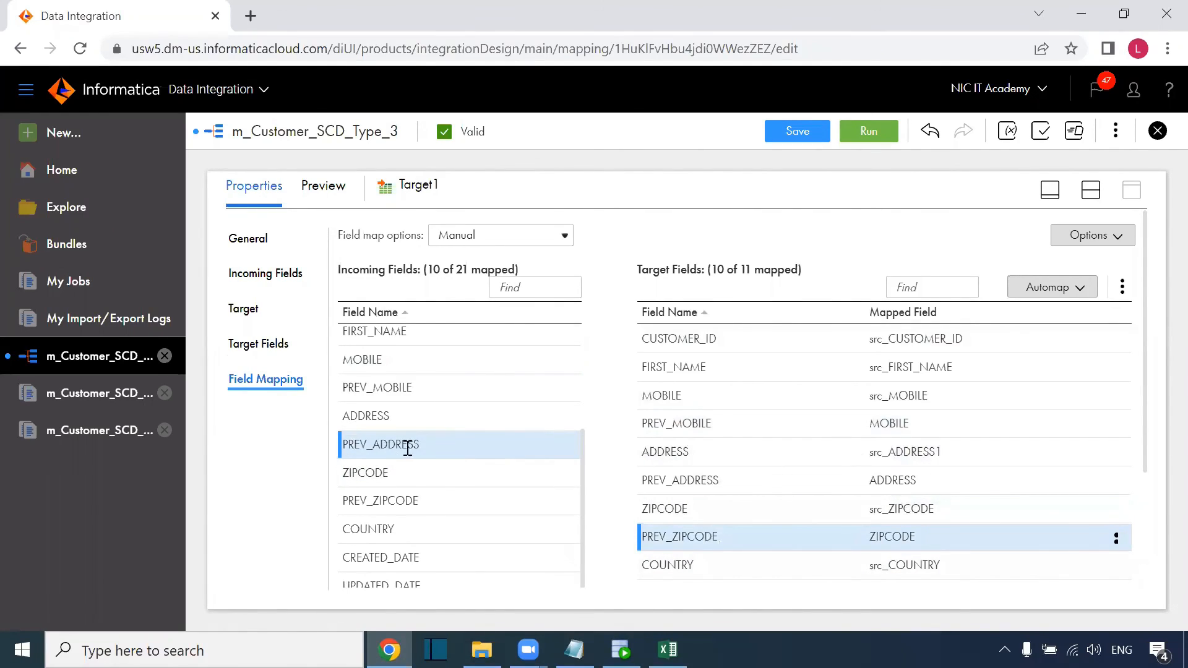
Compare Excel's Mobile and Prev_Mobile columns with PREV_MOBILE's mapping, then restore the design canvas.
{"action": "key", "text": "alt+Tab"}
{"action": "left_click_drag", "start_coordinate": [846, 213], "coordinate": [856, 446]}
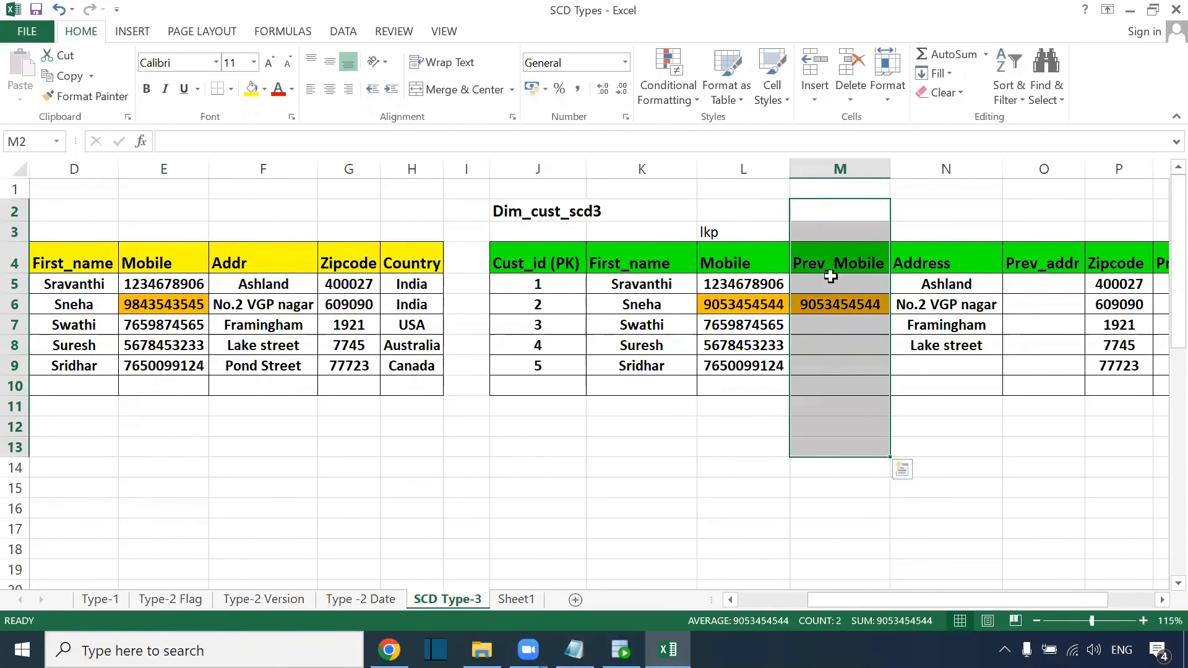
{"action": "left_click_drag", "start_coordinate": [727, 233], "coordinate": [729, 446]}
{"action": "key", "text": "alt+Tab"}
{"action": "left_click", "coordinate": [766, 429]}
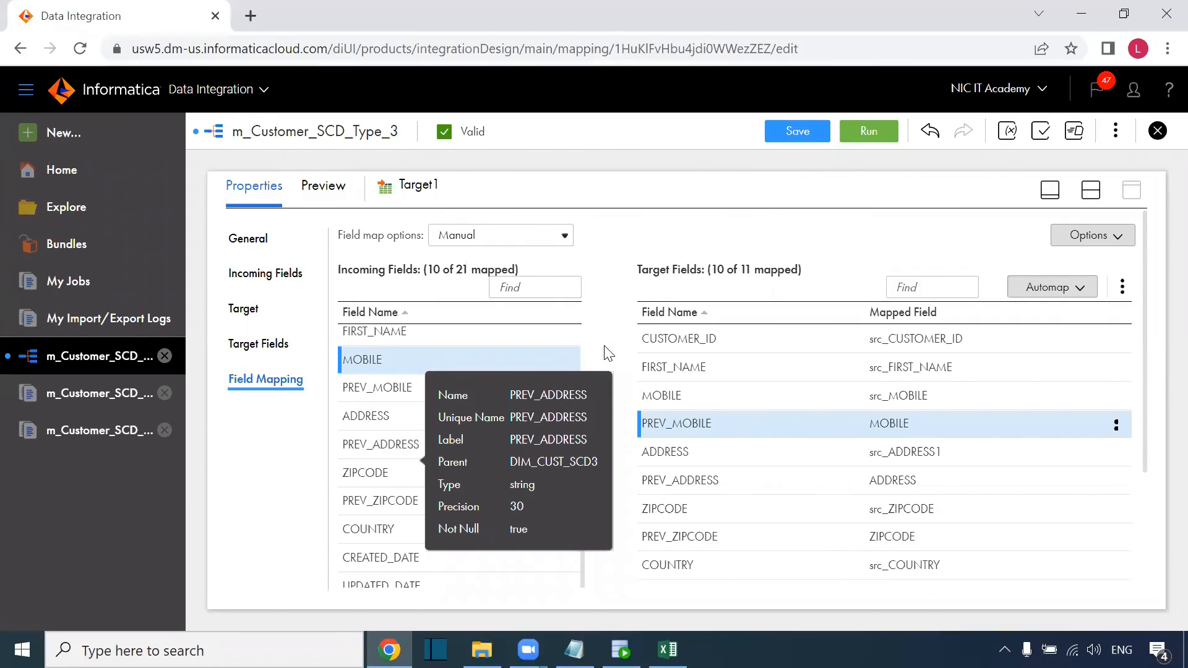
{"action": "left_click", "coordinate": [1091, 189]}
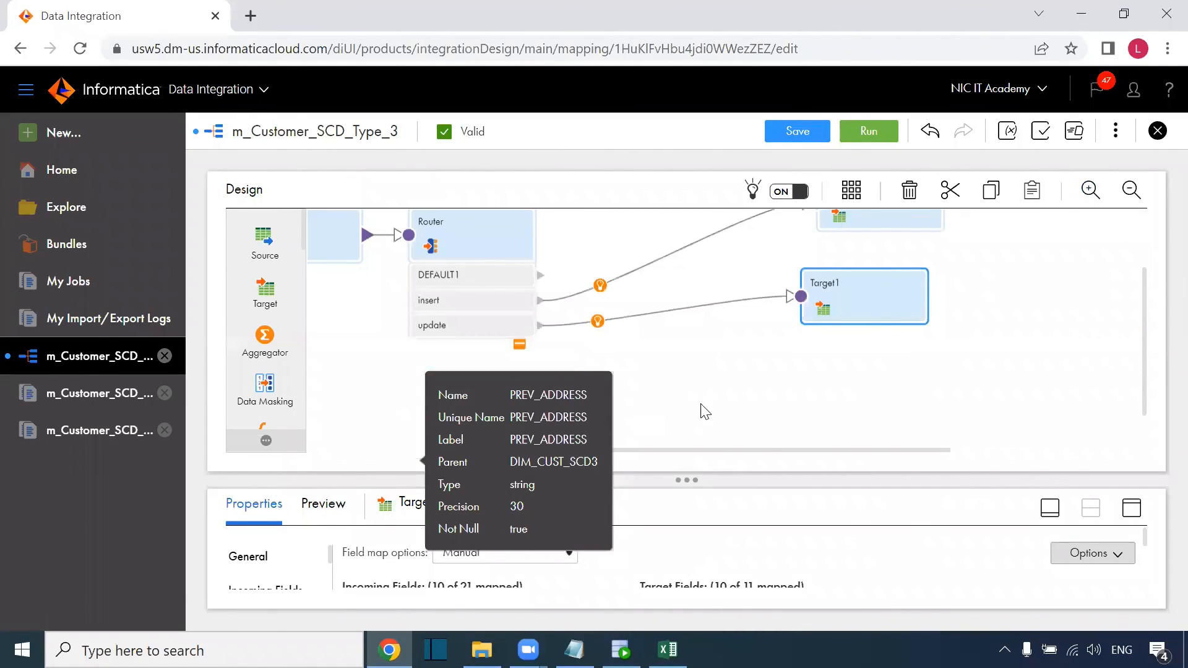
{"action": "scroll", "coordinate": [710, 408], "scroll_direction": "up", "scroll_amount": 3}
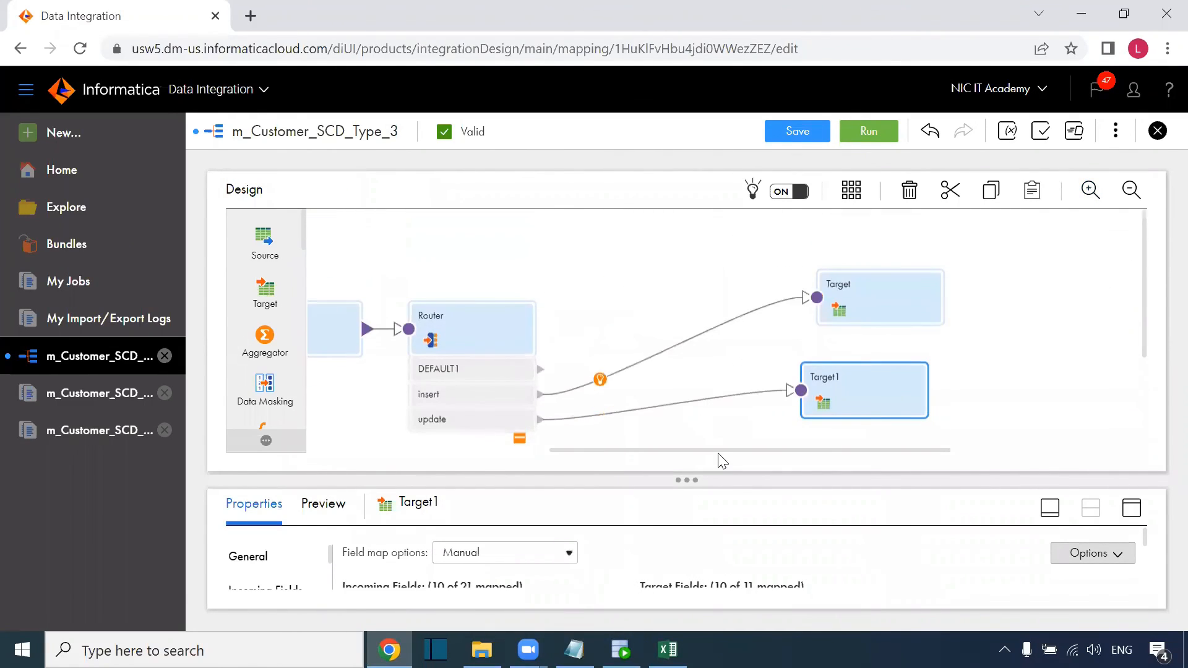
{"action": "left_click_drag", "start_coordinate": [698, 456], "coordinate": [569, 454]}
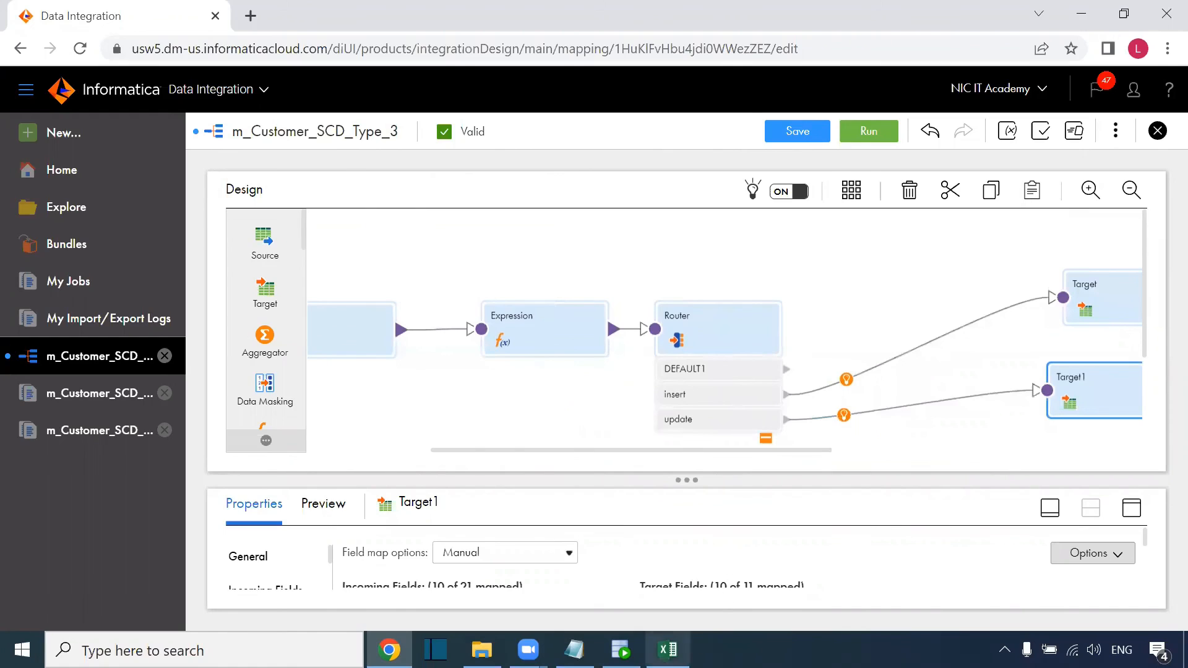
{"action": "left_click", "coordinate": [667, 650]}
{"action": "left_click", "coordinate": [654, 443]}
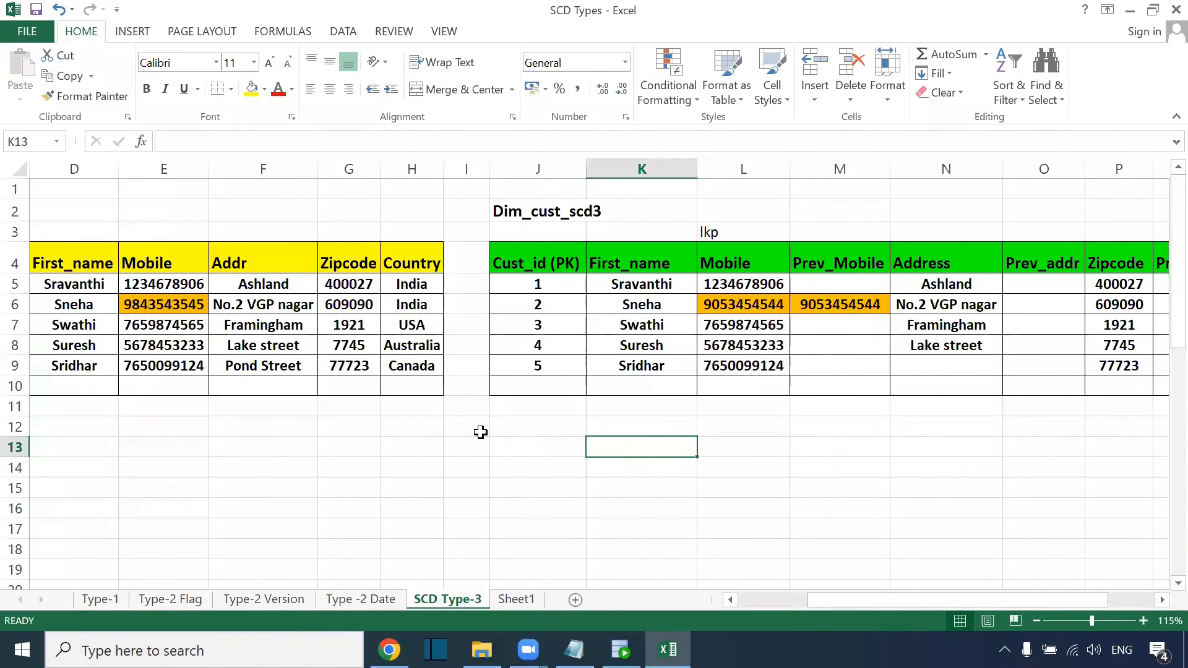
{"action": "left_click", "coordinate": [312, 40]}
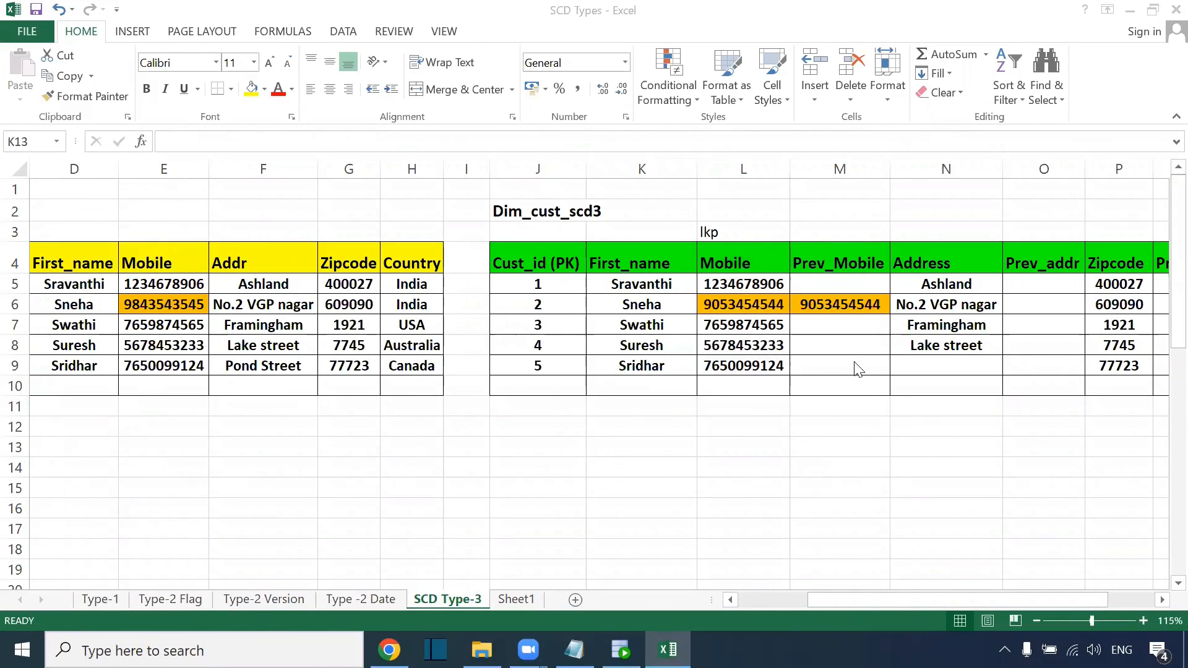
{"action": "left_click", "coordinate": [860, 403]}
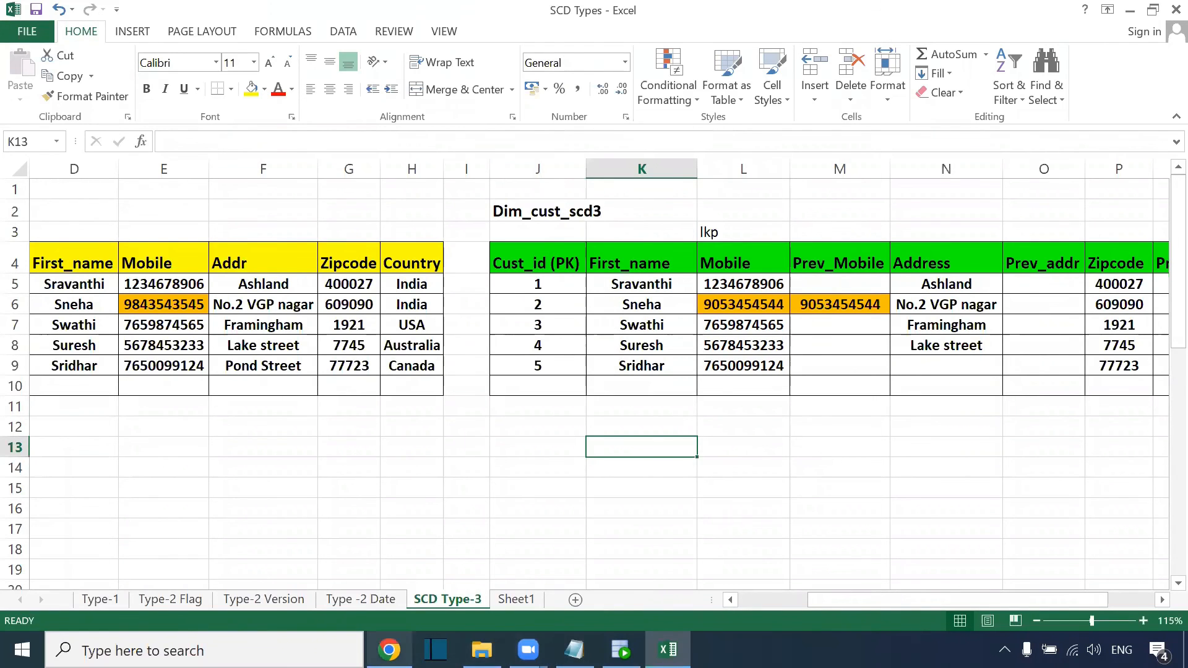
{"action": "left_click", "coordinate": [389, 650]}
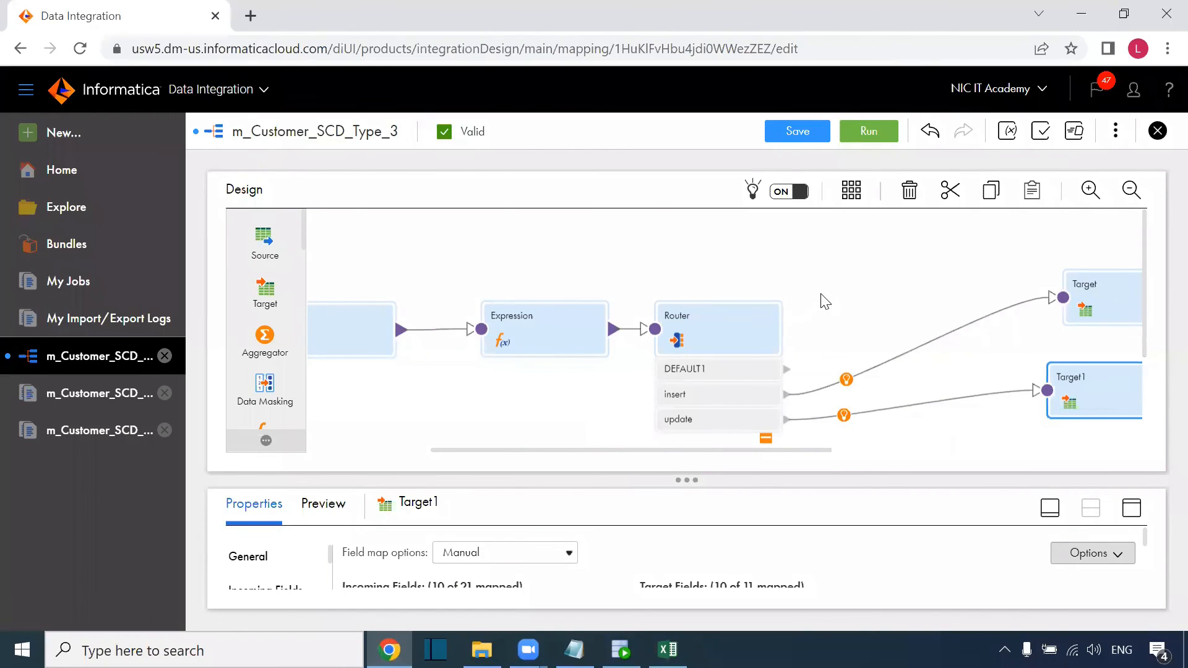